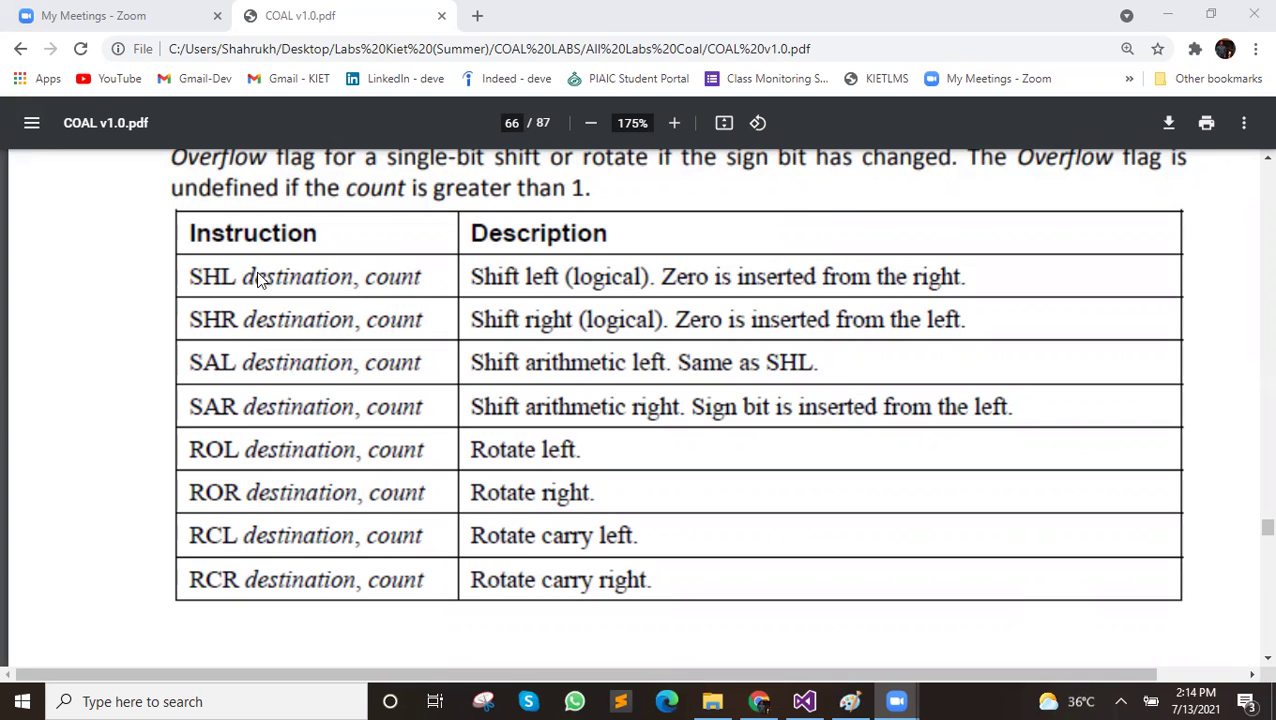
# Zoom out the COAL PDF and scroll through its Shift and Rotate section
pyautogui.click(590, 122)
pyautogui.click(590, 122)
pyautogui.scroll(4, 530, 395)
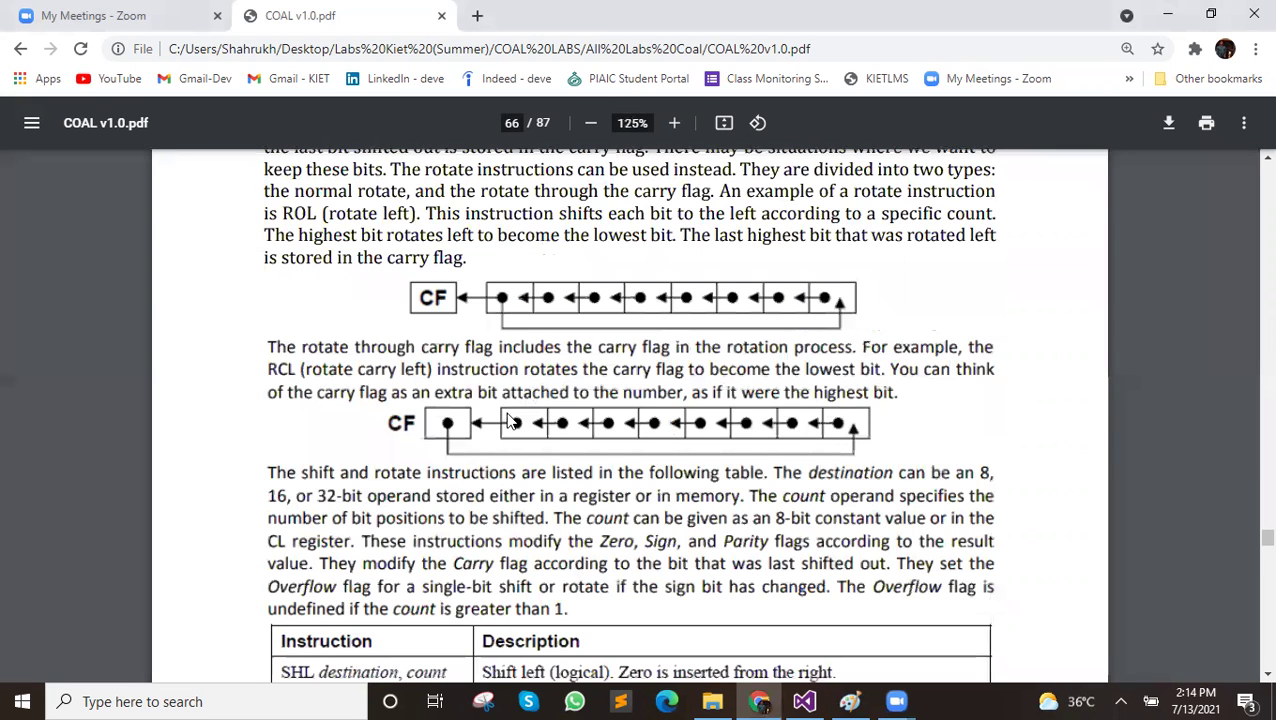
pyautogui.scroll(5, 505, 422)
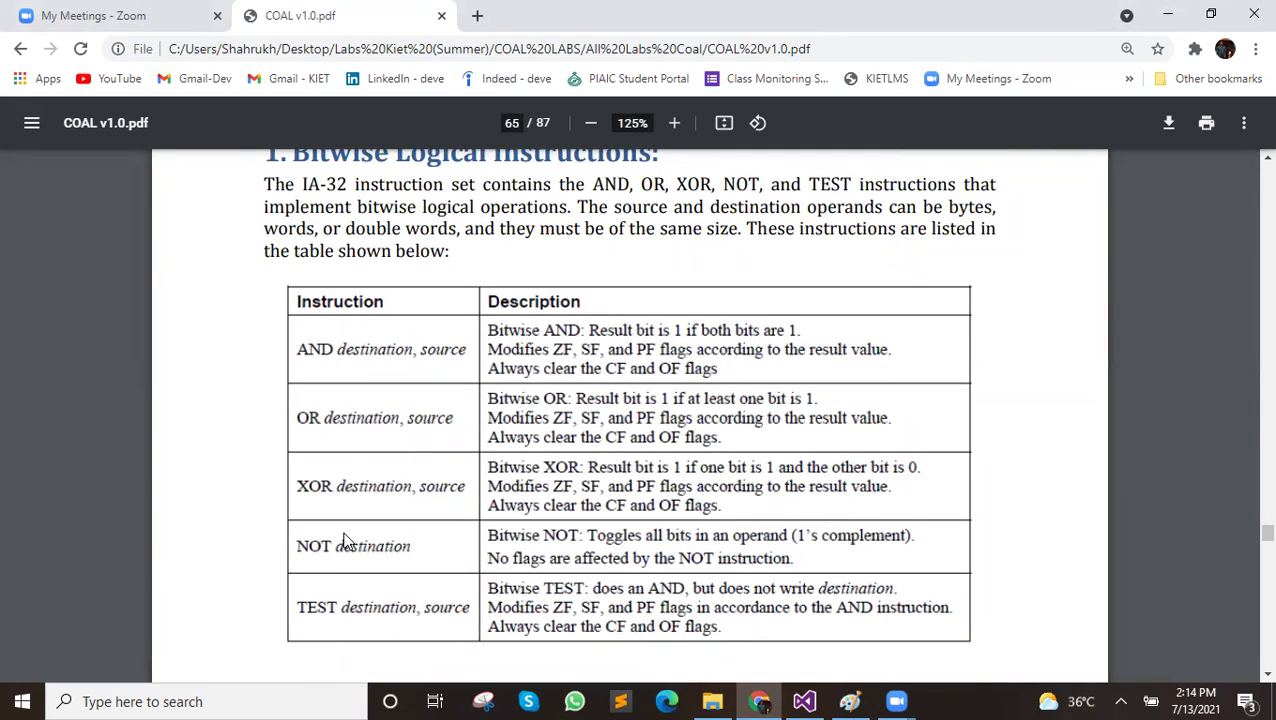
pyautogui.scroll(-5, 336, 557)
pyautogui.scroll(-4, 345, 547)
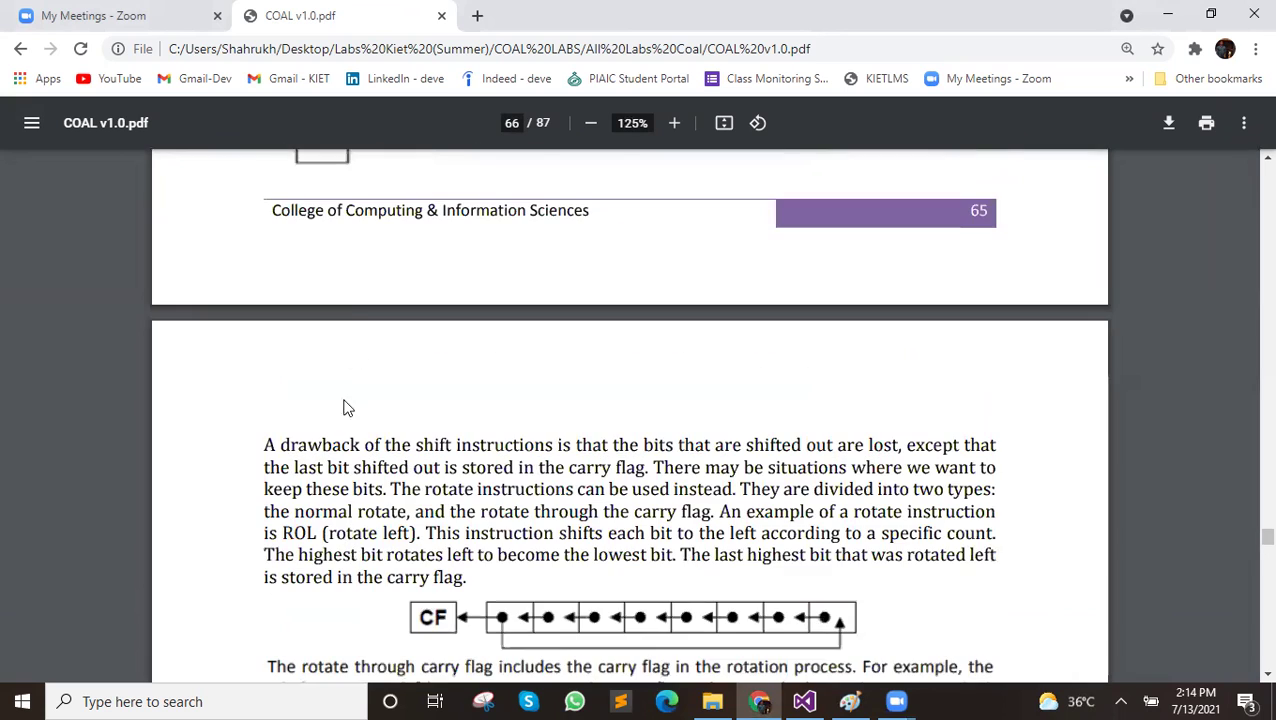
pyautogui.scroll(3, 289, 236)
pyautogui.moveTo(292, 234); pyautogui.dragTo(686, 233)
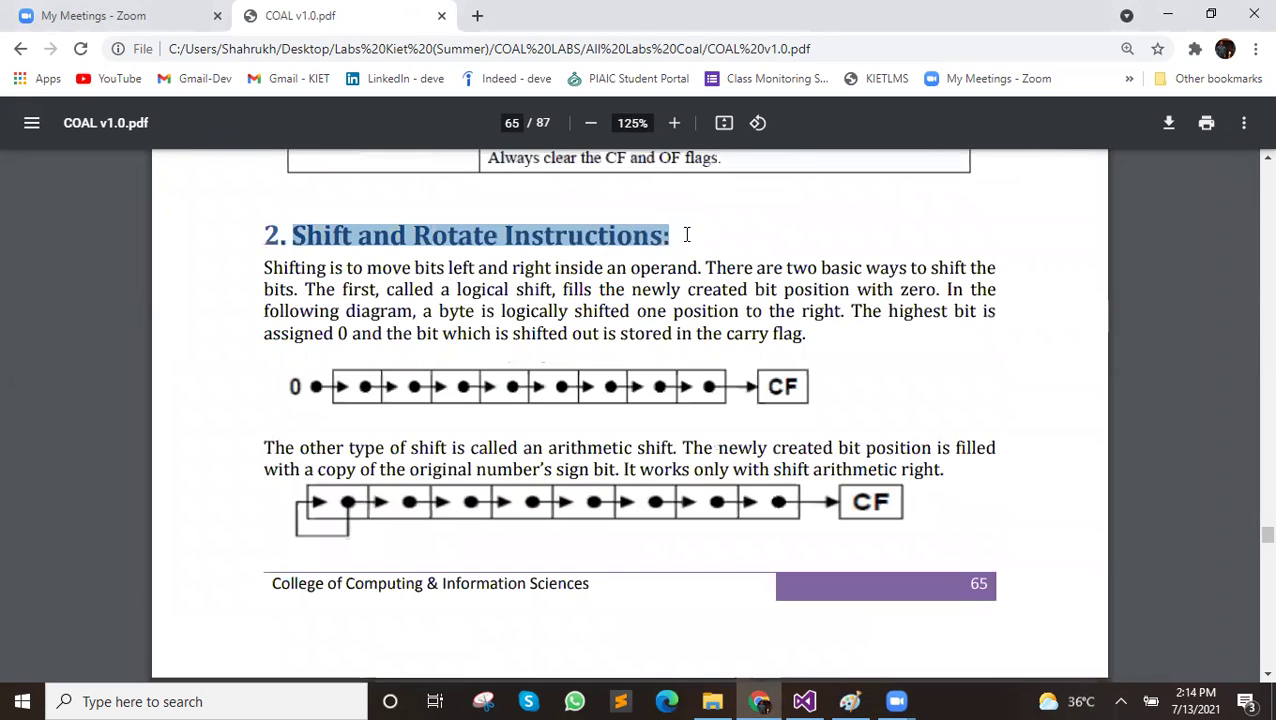
pyautogui.scroll(-1, 662, 291)
pyautogui.scroll(-3, 658, 294)
pyautogui.scroll(-4, 655, 296)
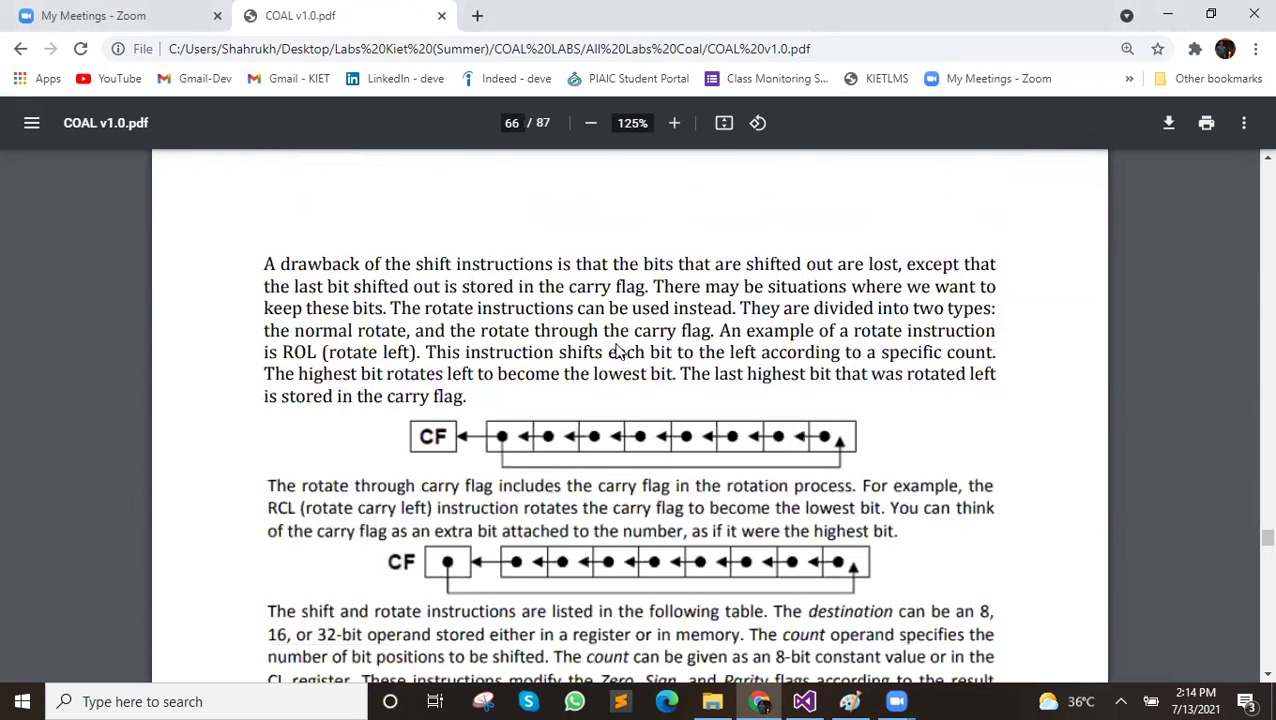
pyautogui.scroll(-6, 620, 350)
pyautogui.scroll(-2, 620, 350)
# Enlarge the shift and rotate table, then shrink it to fit the width
pyautogui.click(674, 122)
pyautogui.doubleClick(674, 122)
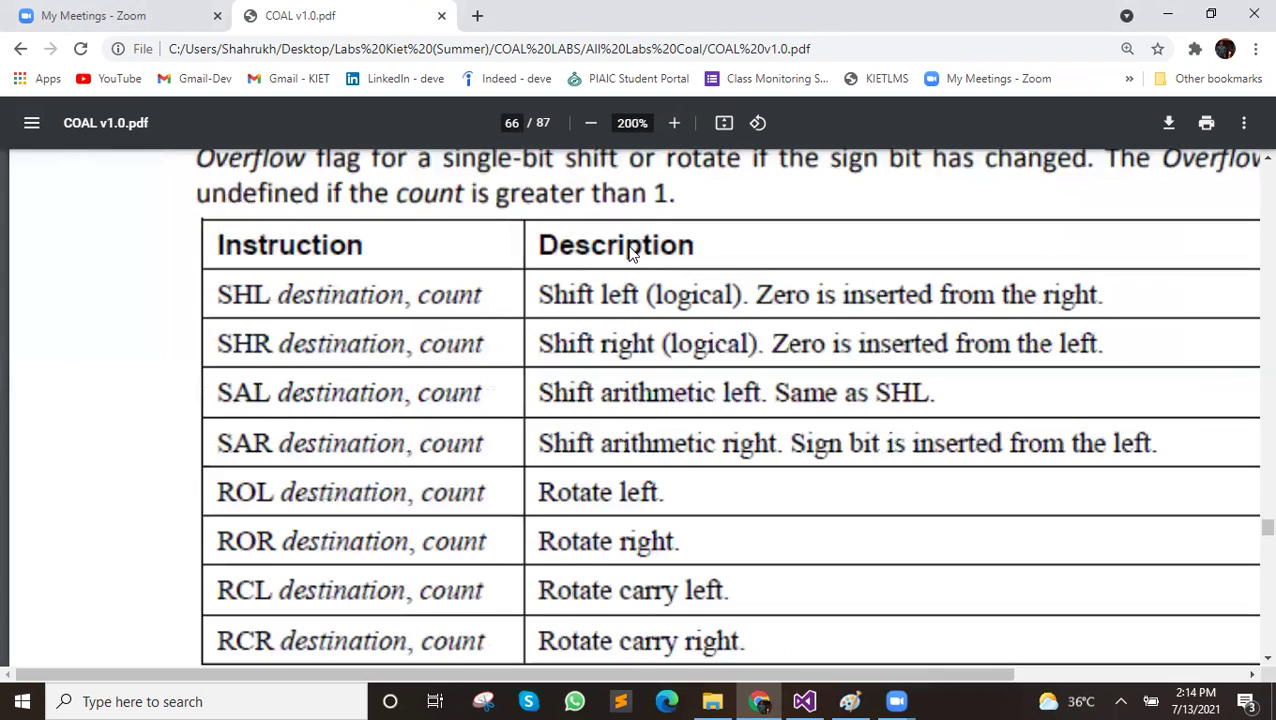
pyautogui.click(592, 126)
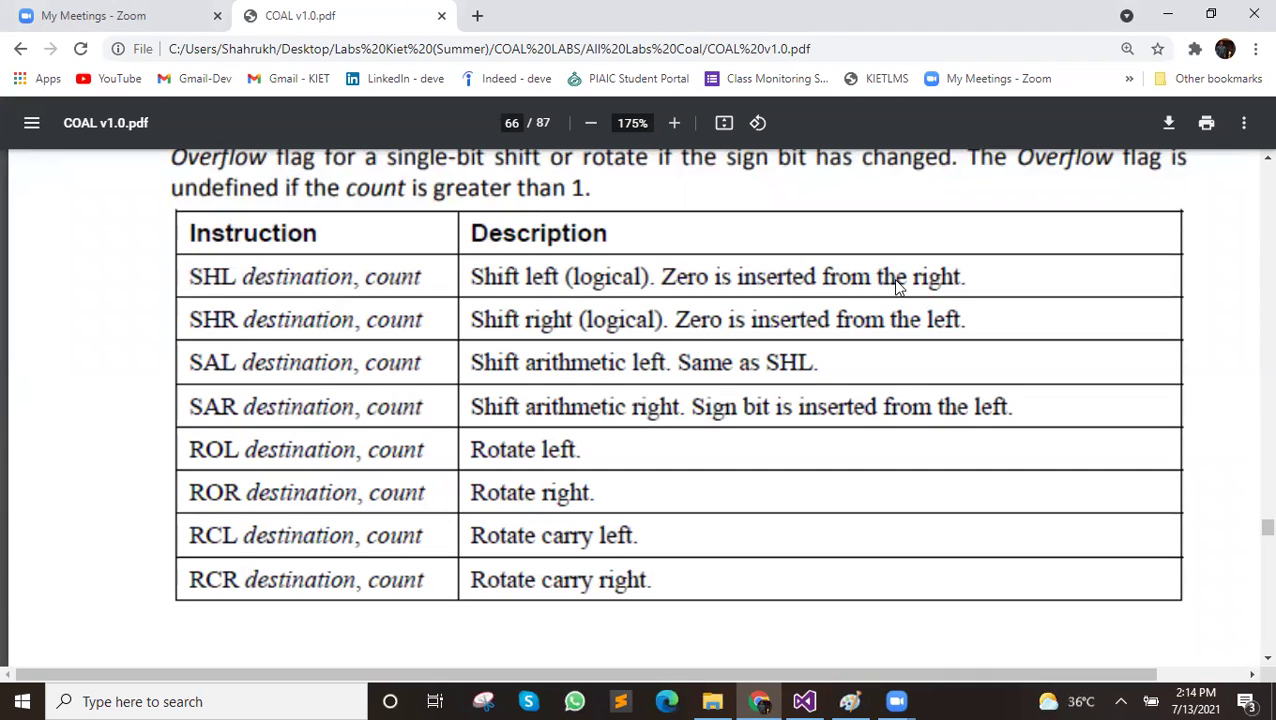
# Scroll the Paint whiteboard up to the SHL diagrams and back to SHR before returning to Chrome
pyautogui.click(850, 701)
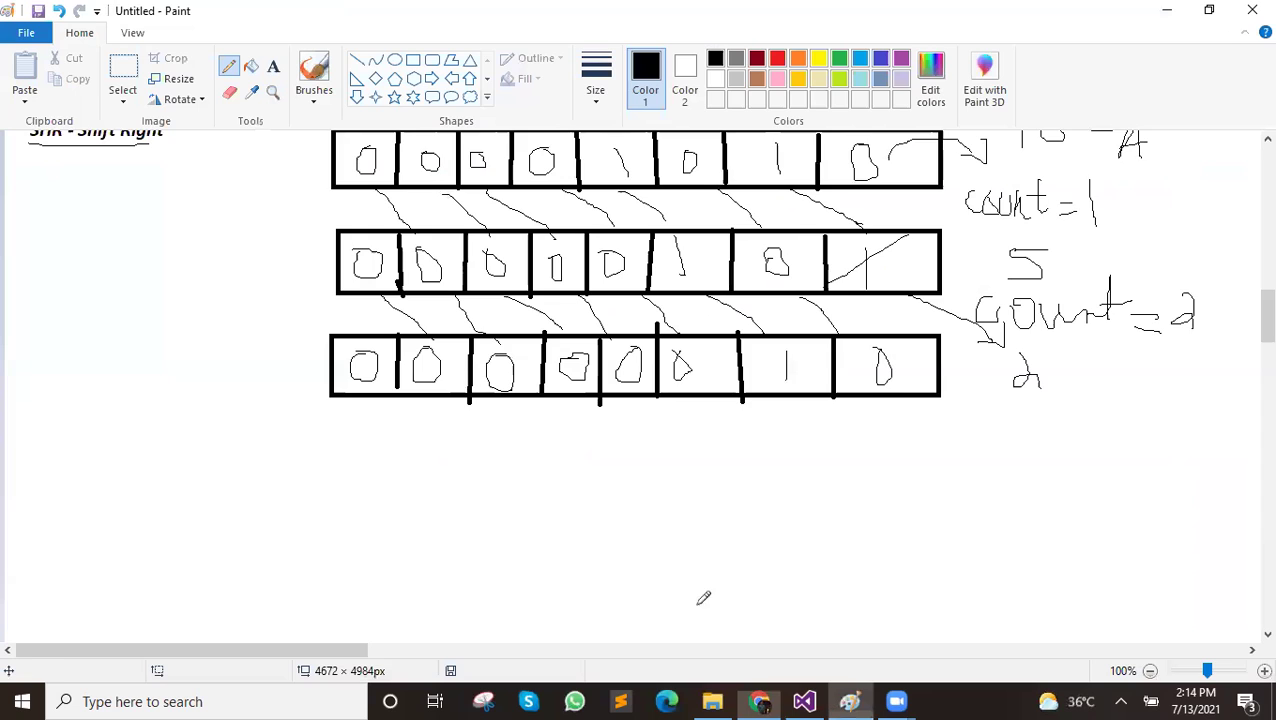
pyautogui.scroll(4, 440, 270)
pyautogui.scroll(2, 440, 270)
pyautogui.scroll(-1, 403, 363)
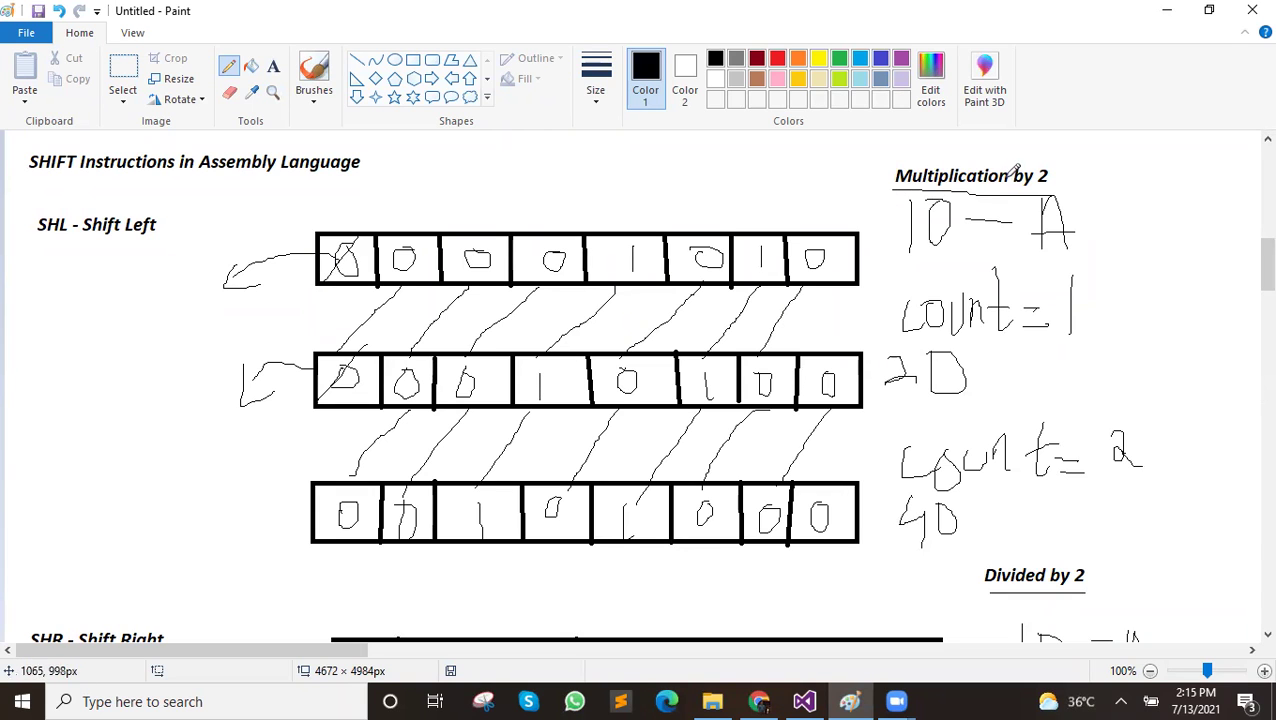
pyautogui.scroll(-4, 517, 393)
pyautogui.scroll(-2, 119, 415)
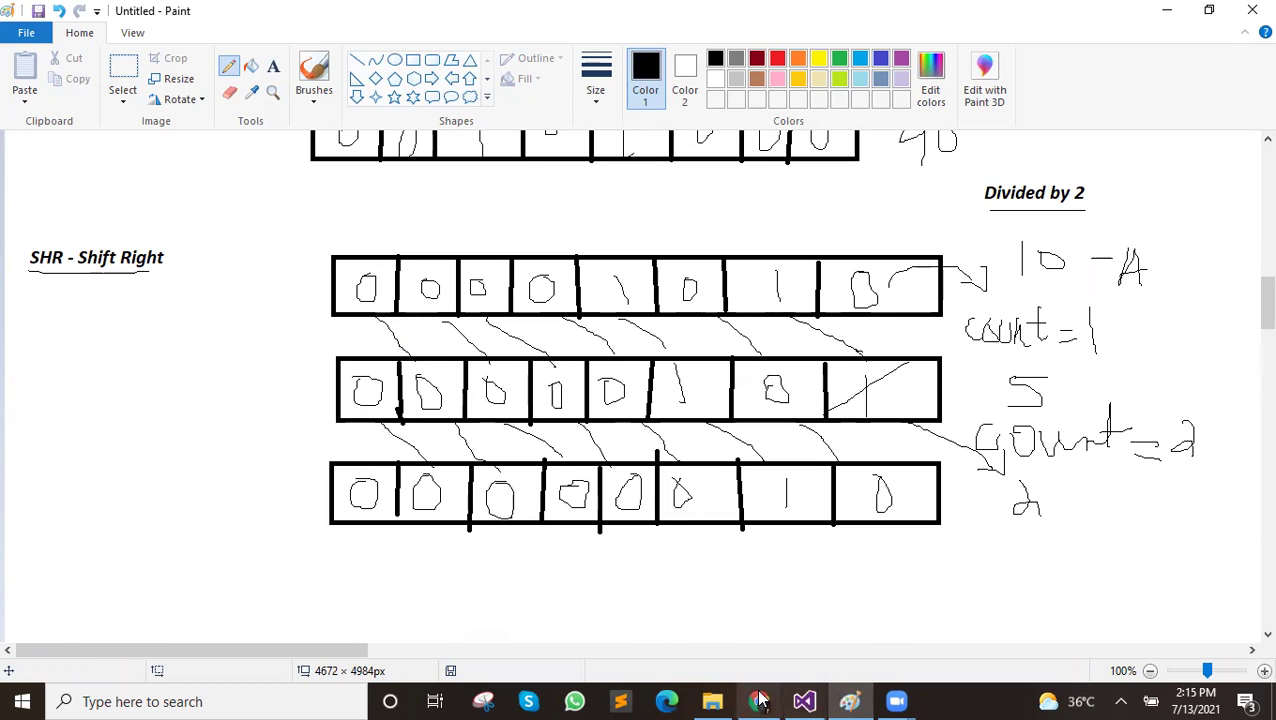
pyautogui.click(760, 701)
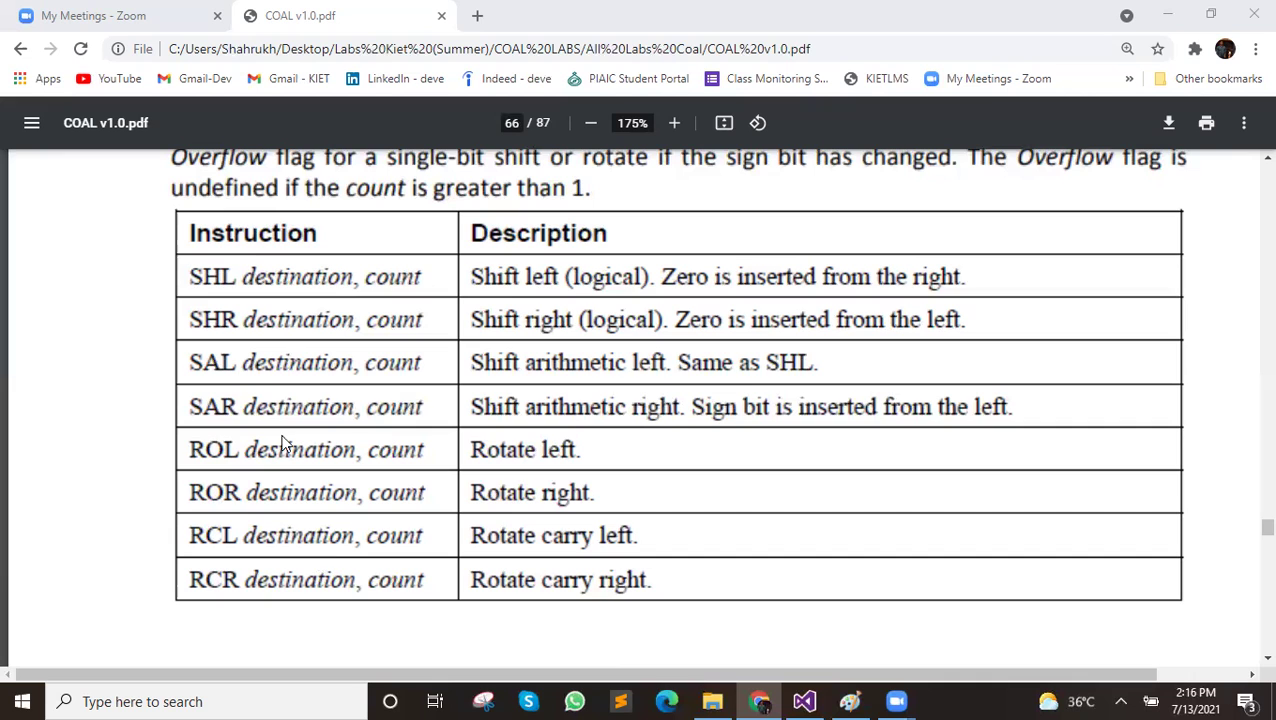
# View the SHR eax,2 code in Visual Studio with the Output pane closed, then return to Paint
pyautogui.click(818, 700)
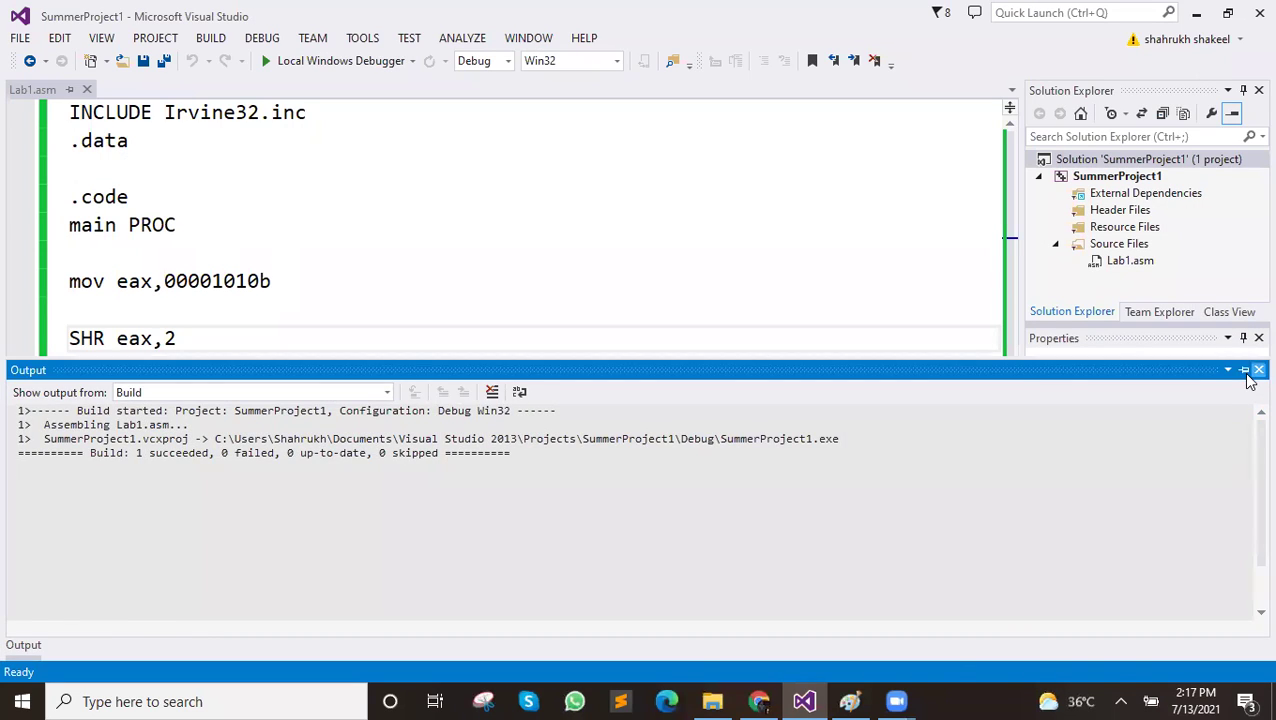
pyautogui.click(1258, 370)
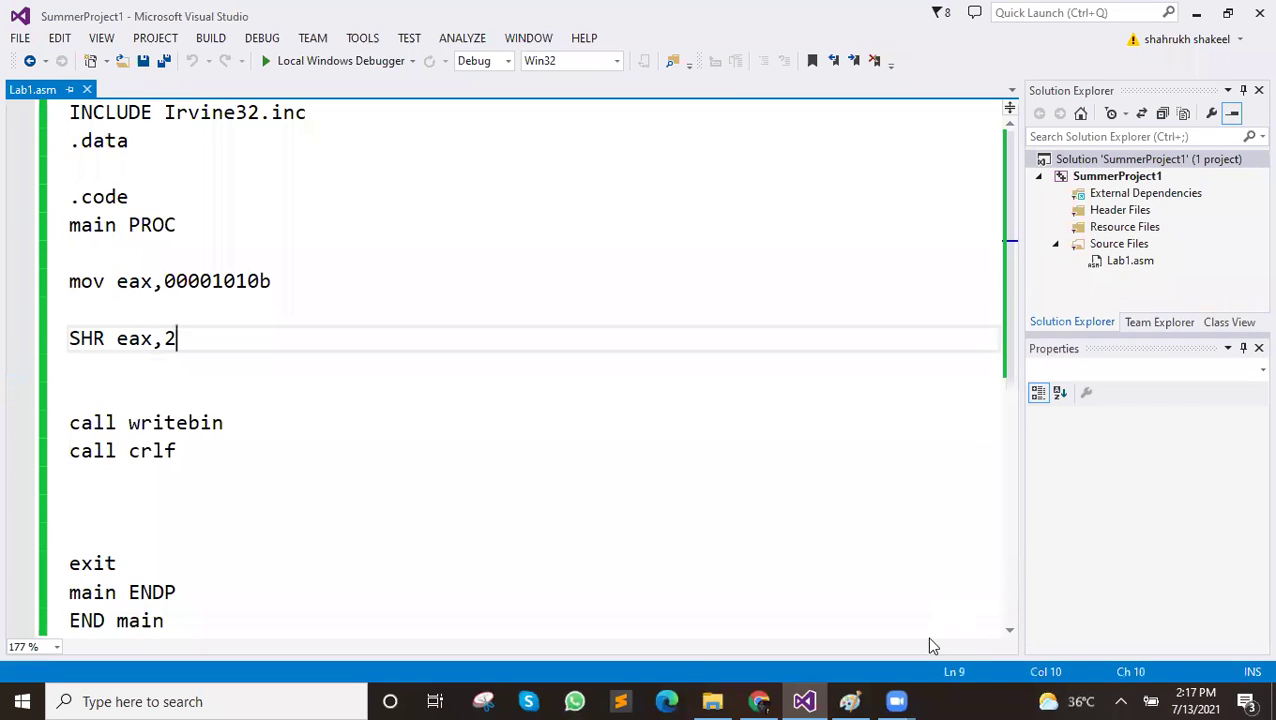
pyautogui.click(850, 700)
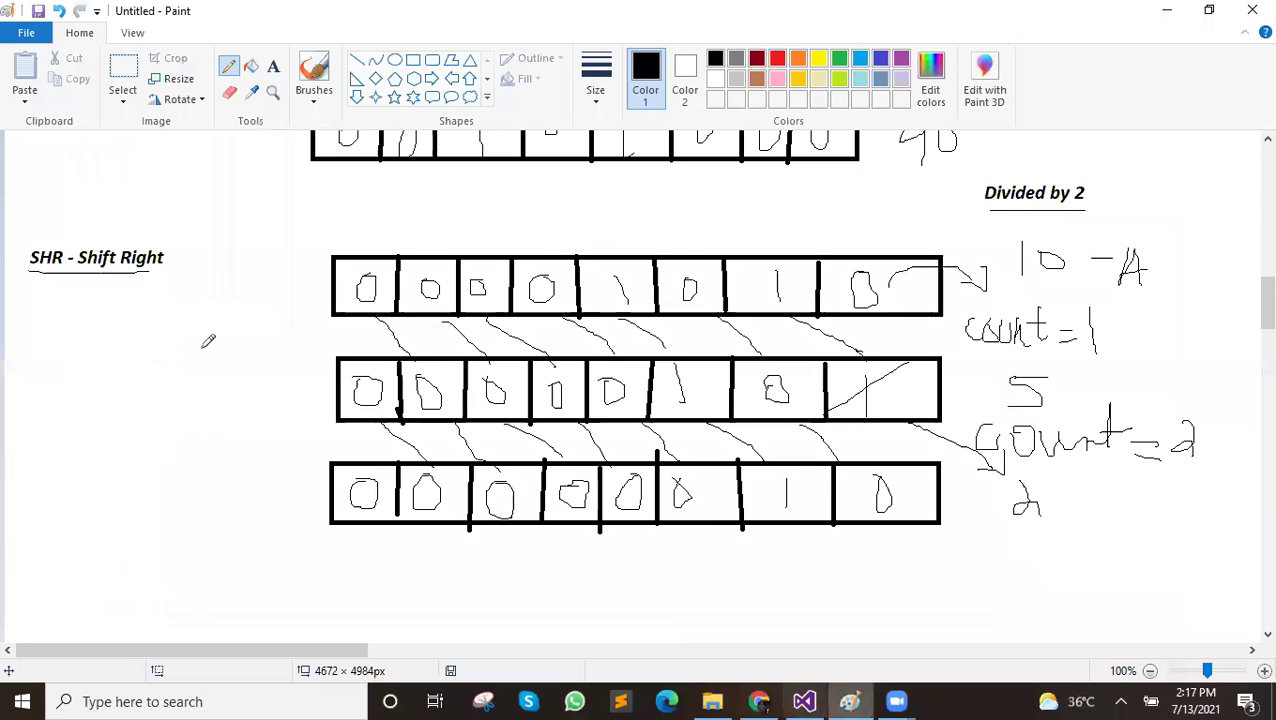
# Type 'Shift Arithmetic Right' in a text box below the SHR diagrams, fixing typos
pyautogui.scroll(-3, 114, 165)
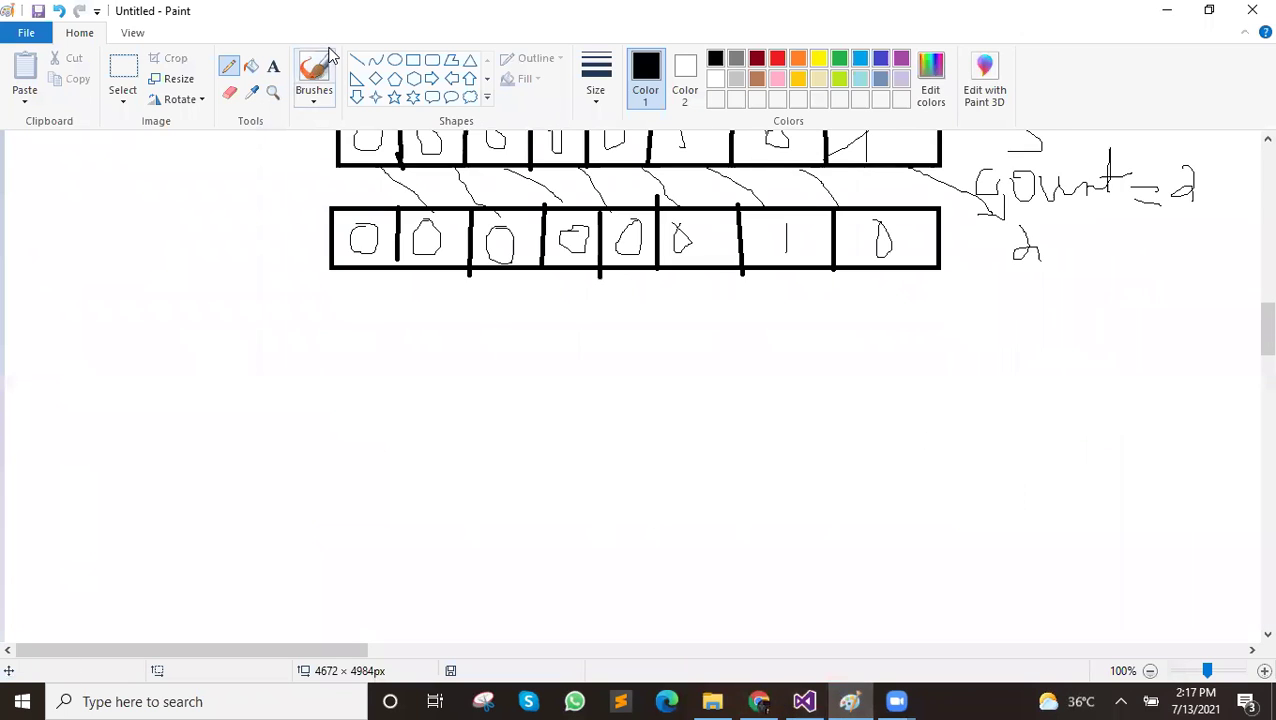
pyautogui.click(275, 72)
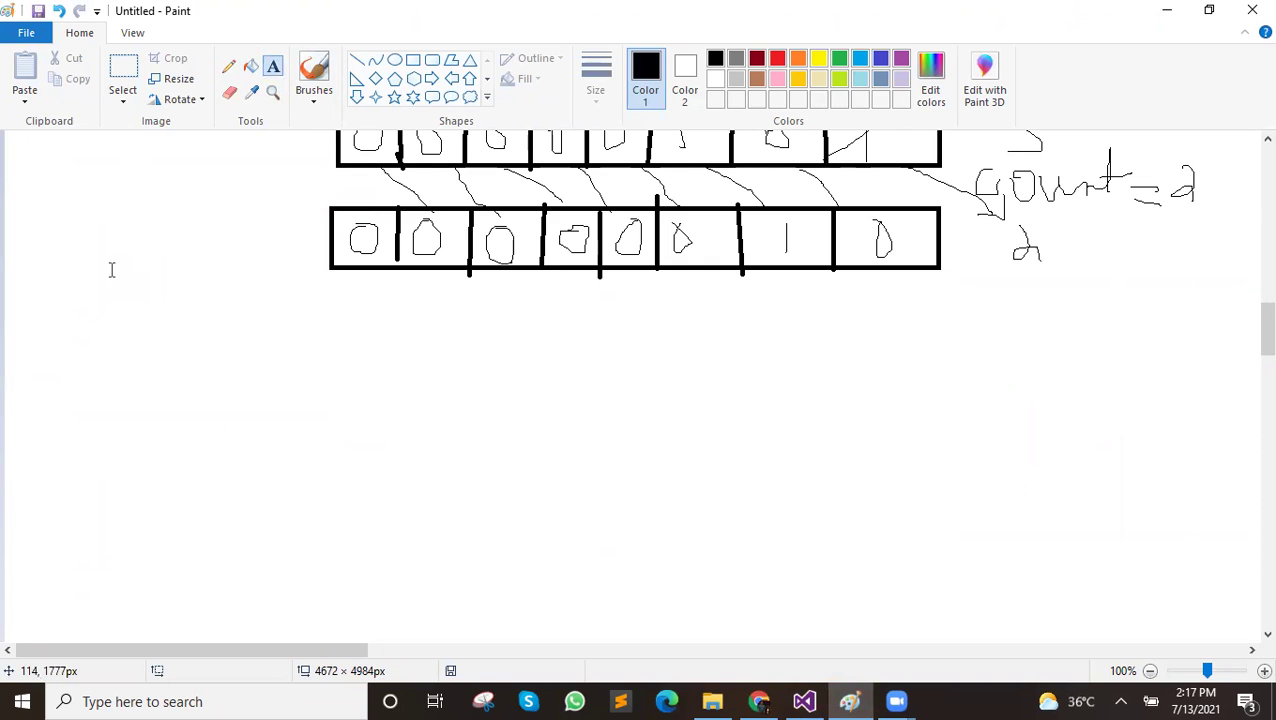
pyautogui.click(50, 334)
pyautogui.write('Shift ')
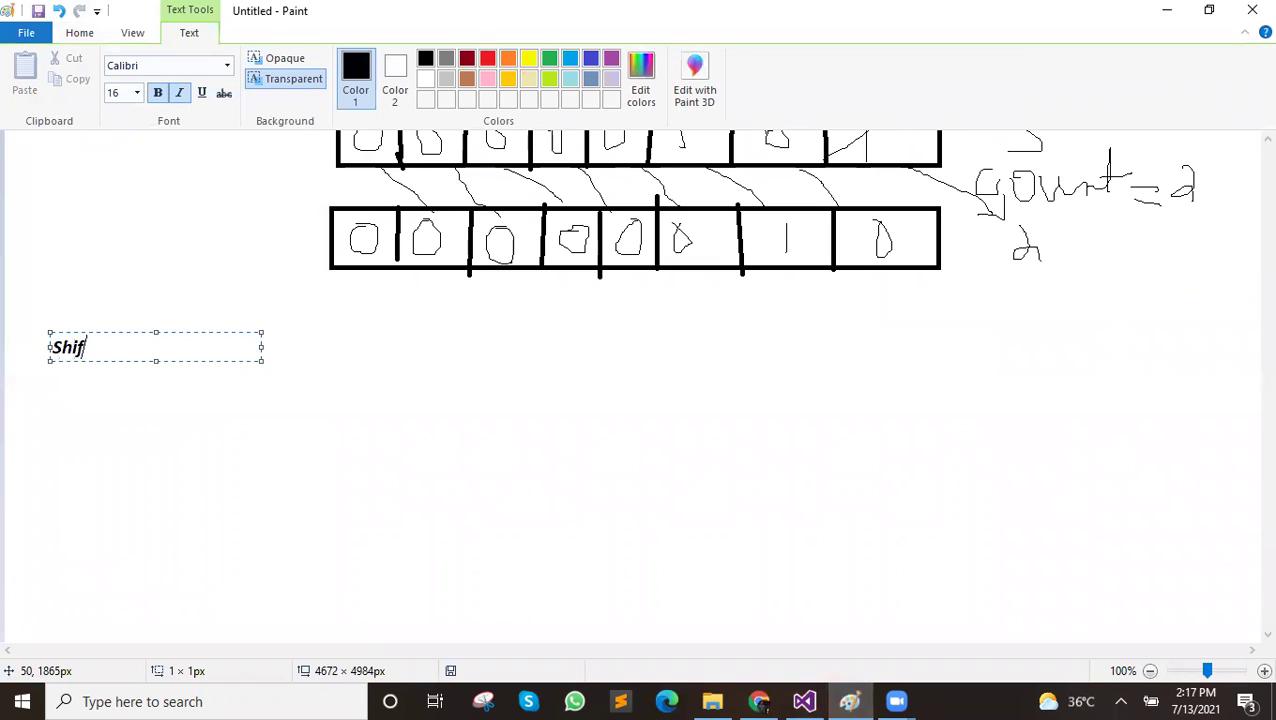
pyautogui.write('Arithmet')
pyautogui.press('BackSpace')
pyautogui.write('tic Rign')
pyautogui.press('BackSpace')
pyautogui.press('BackSpace')
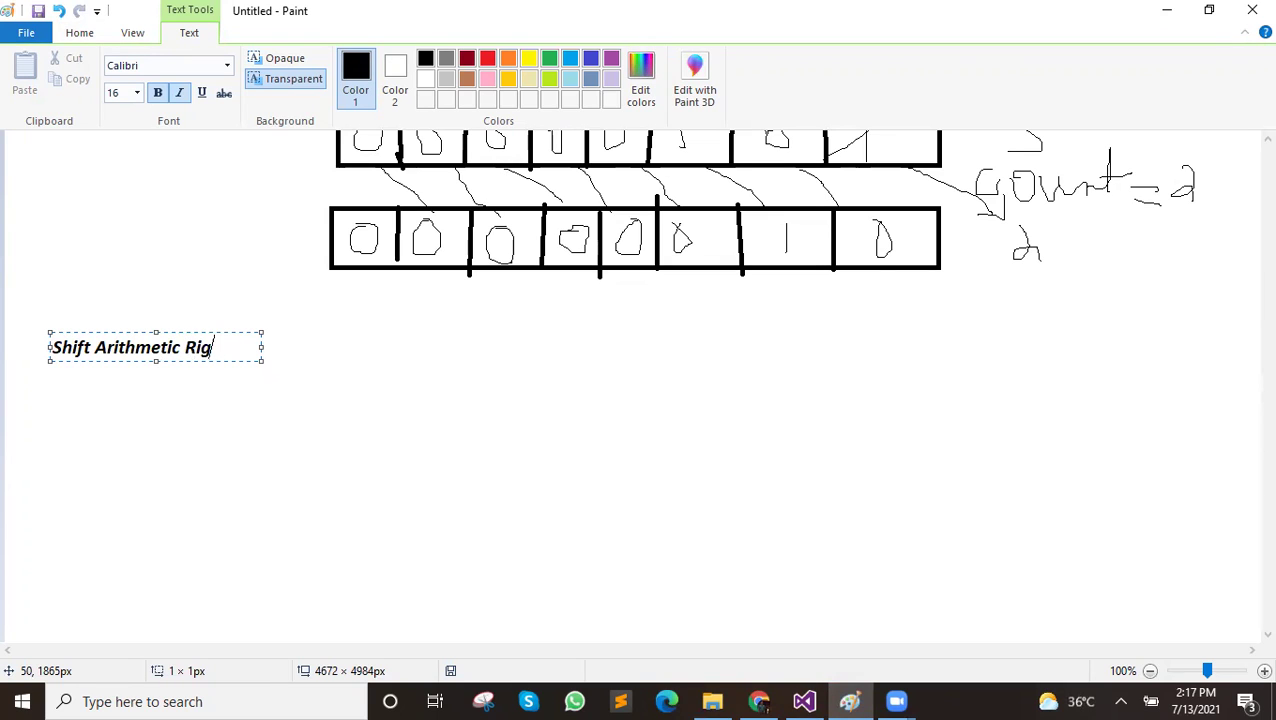
pyautogui.write('ht')
pyautogui.press('BackSpace')
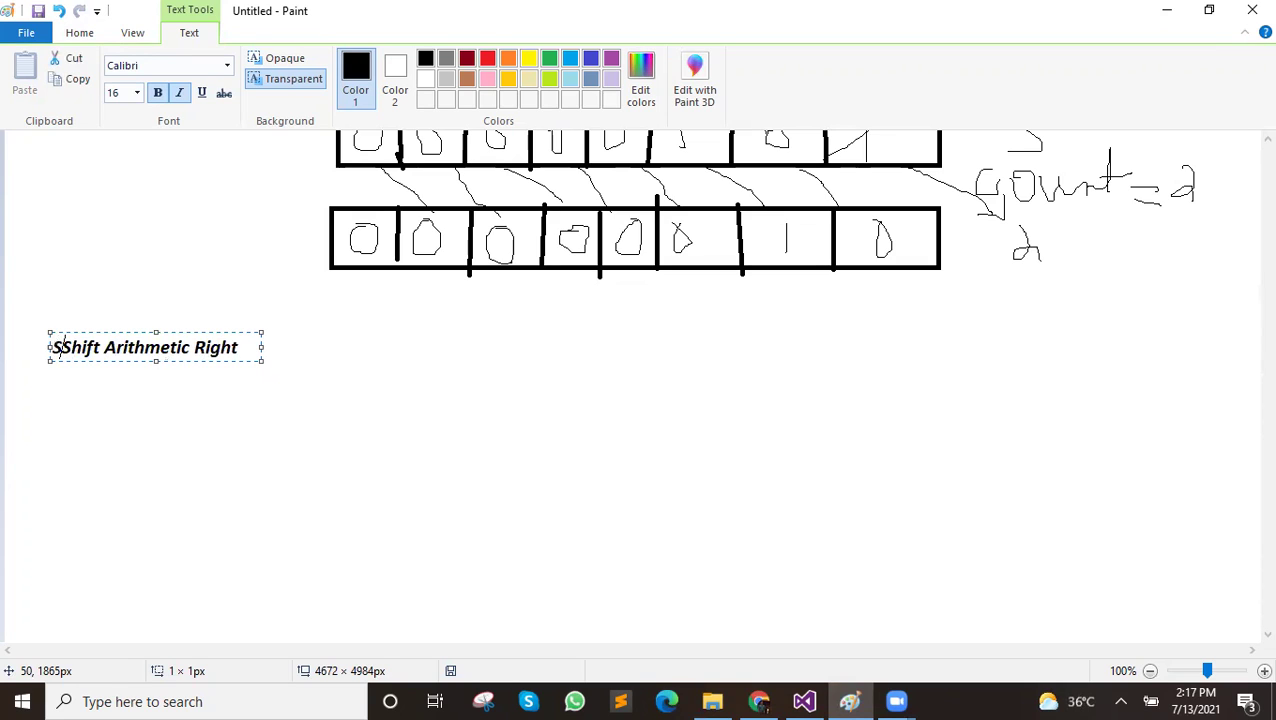
# Add the 'SHR-' prefix and widen the text box so the heading fits one line
pyautogui.write('SHR-')
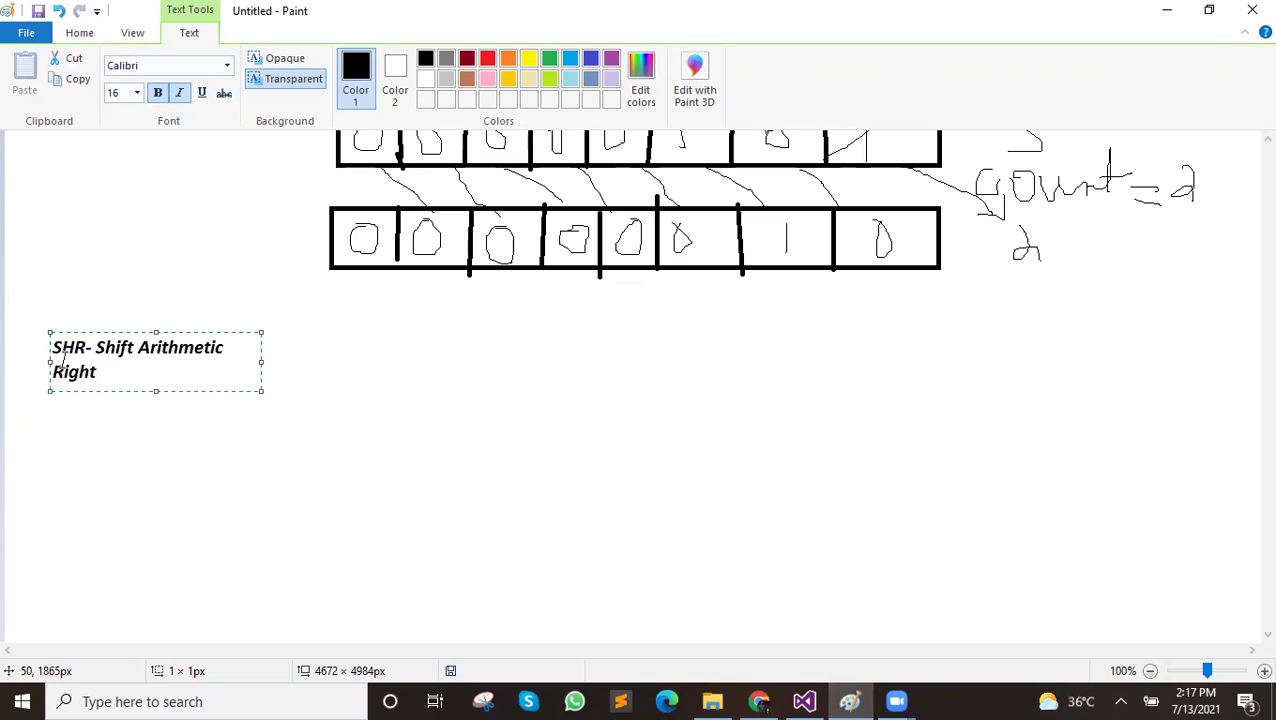
pyautogui.moveTo(261, 367); pyautogui.dragTo(362, 367)
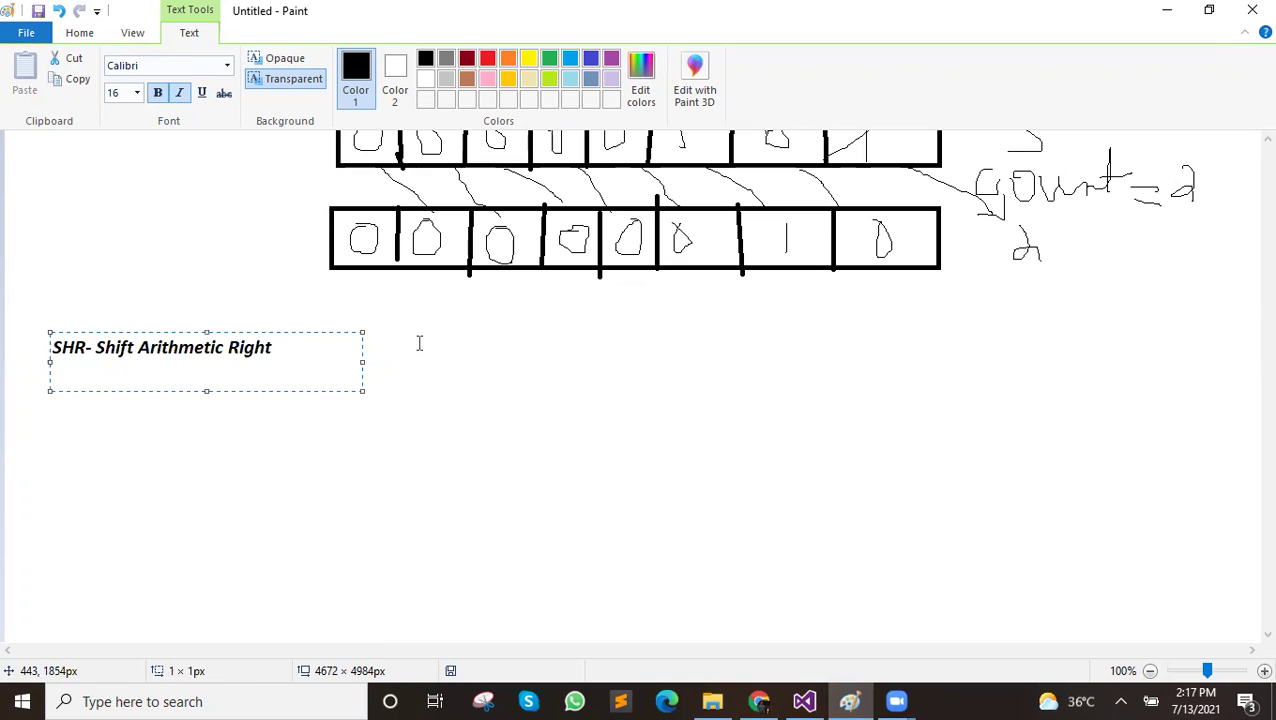
pyautogui.click(419, 342)
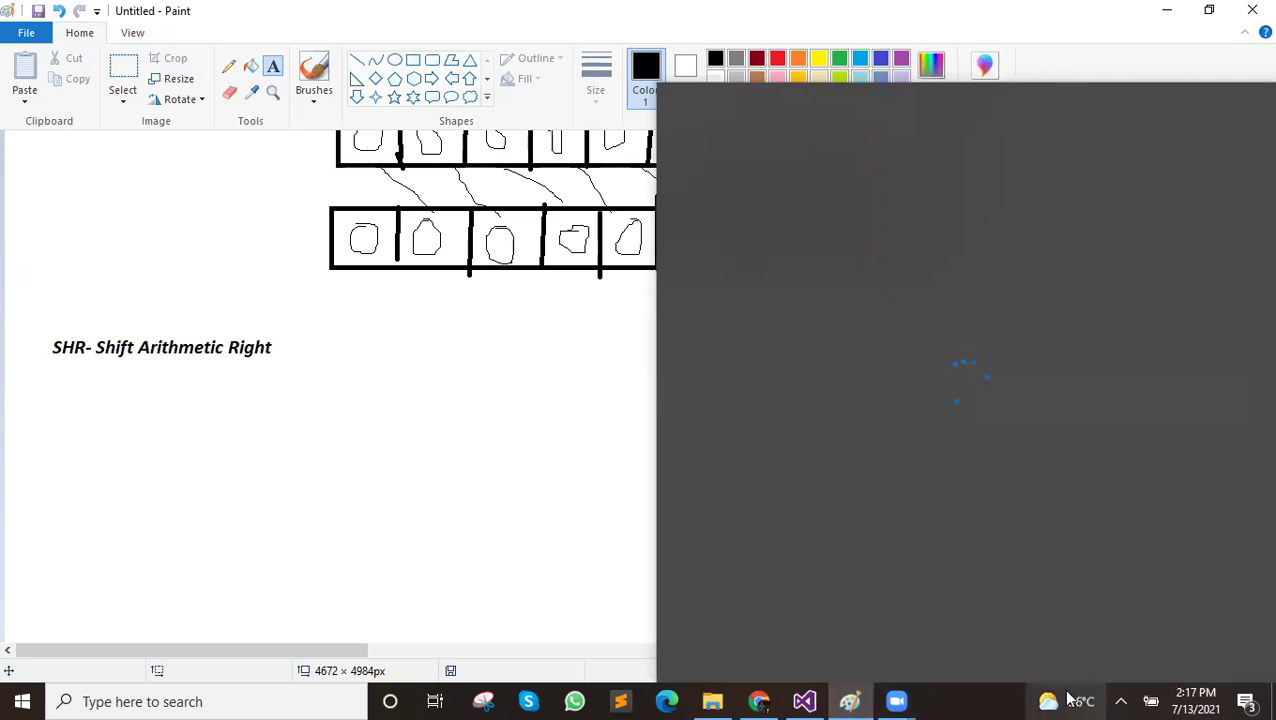
pyautogui.click(476, 401)
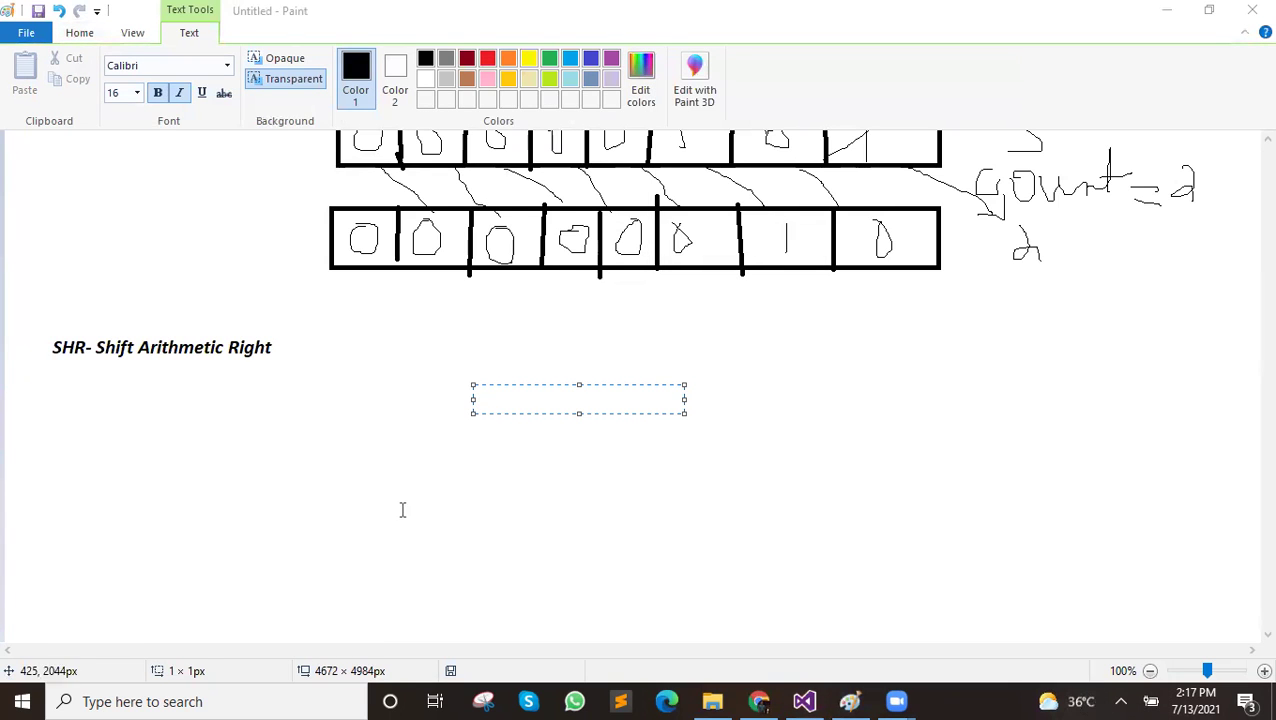
pyautogui.click(408, 459)
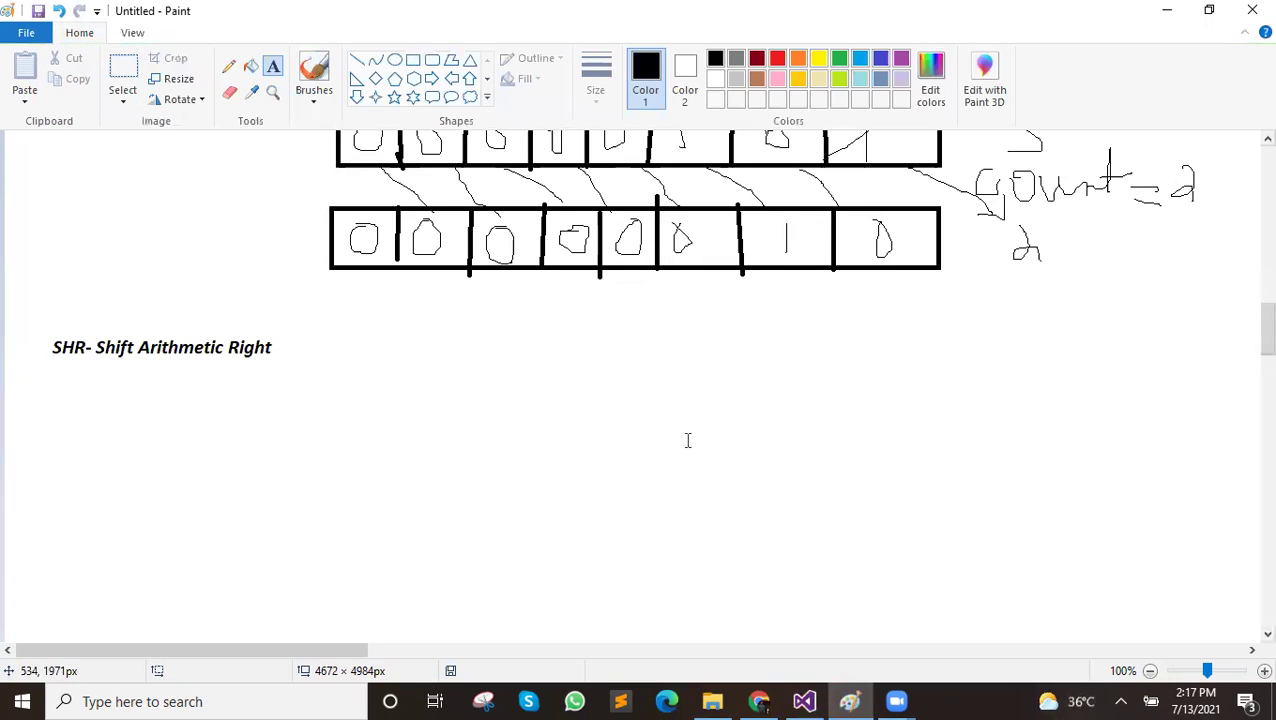
pyautogui.click(1065, 390)
pyautogui.write('1')
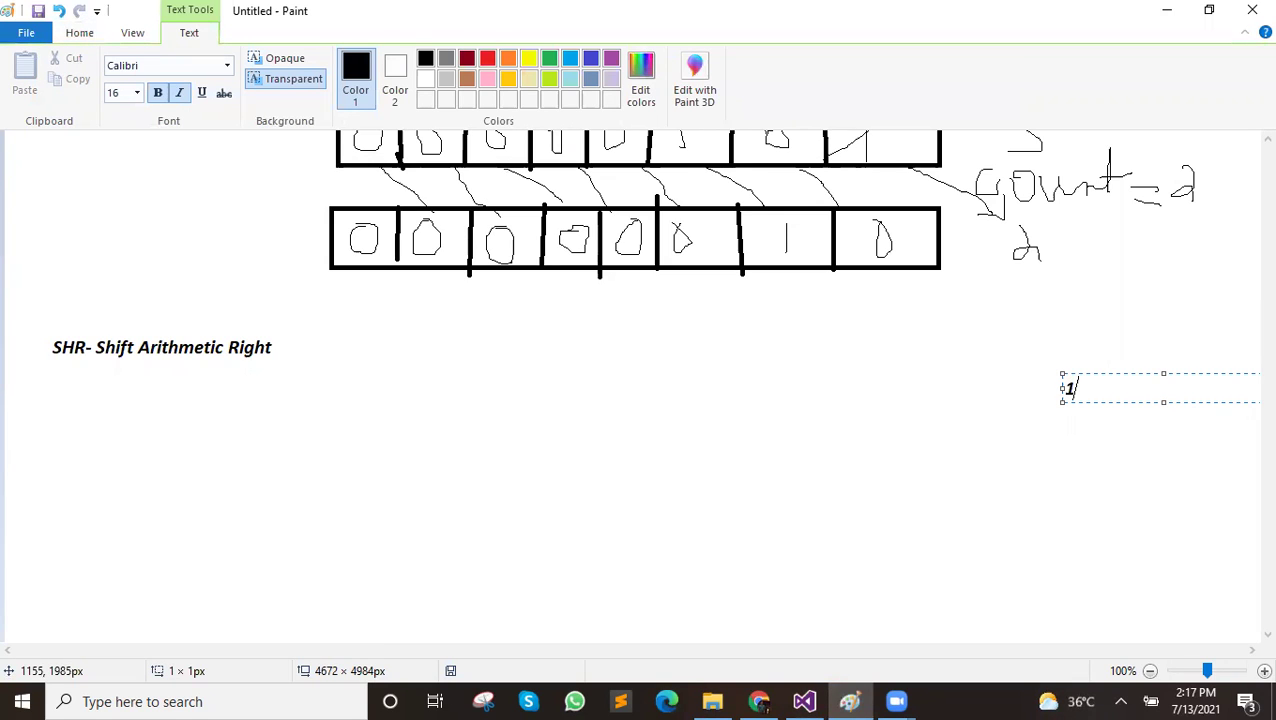
pyautogui.write(' 0 ')
pyautogui.write('10')
pyautogui.press('BackSpace')
pyautogui.press('BackSpace')
pyautogui.press('BackSpace')
pyautogui.write('1 0')
pyautogui.click(1062, 512)
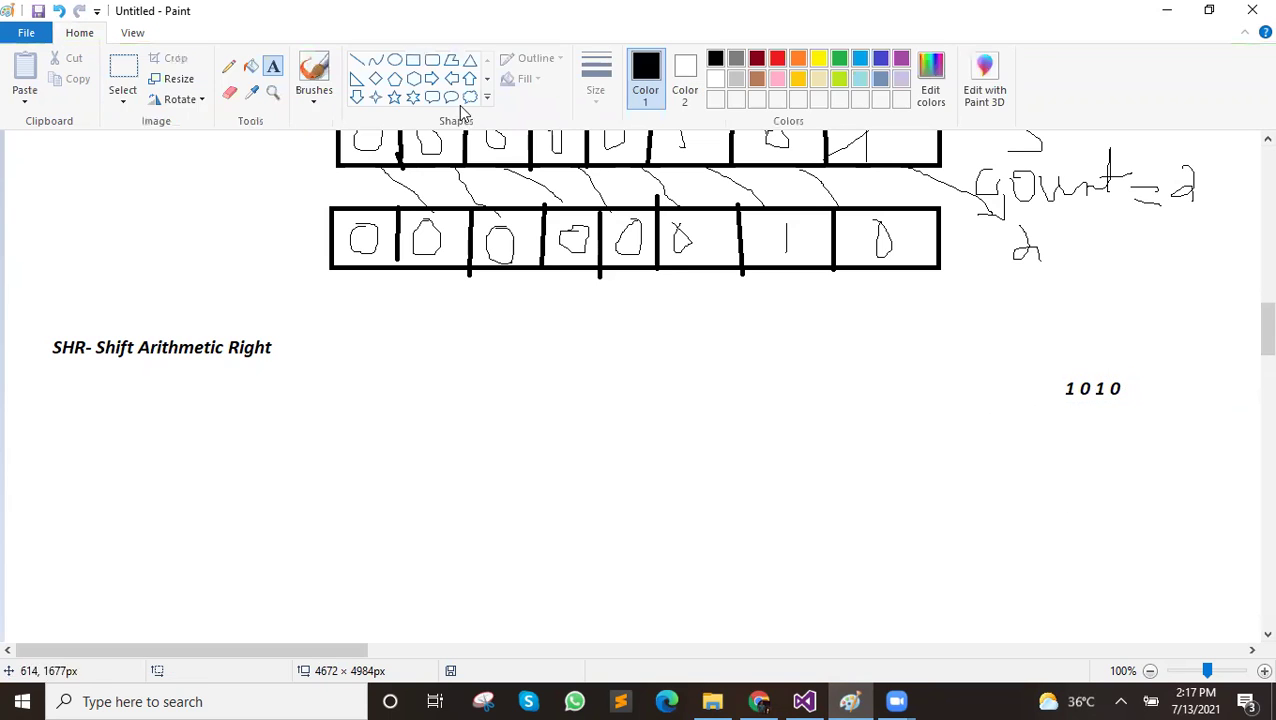
pyautogui.click(228, 66)
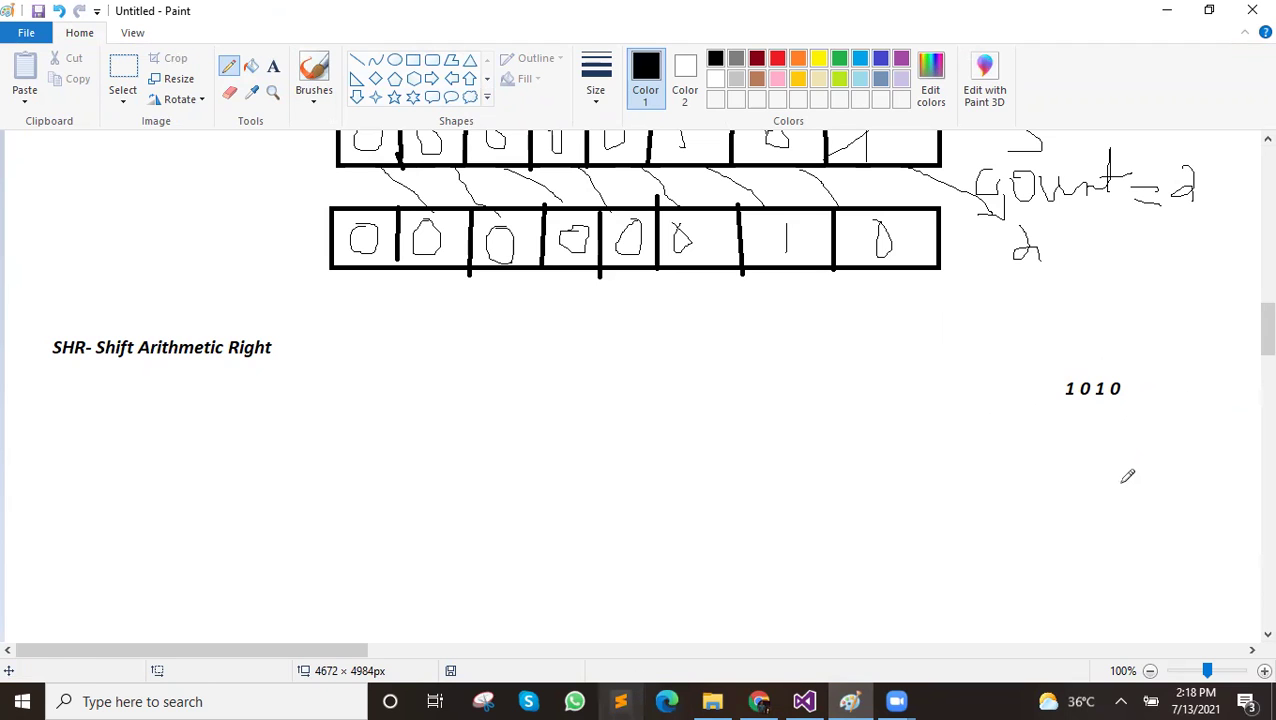
pyautogui.moveTo(1186, 399)
pyautogui.mouseDown()
pyautogui.moveTo(1186, 414)
pyautogui.moveTo(1194, 400)
pyautogui.moveTo(1222, 402)
pyautogui.mouseUp()
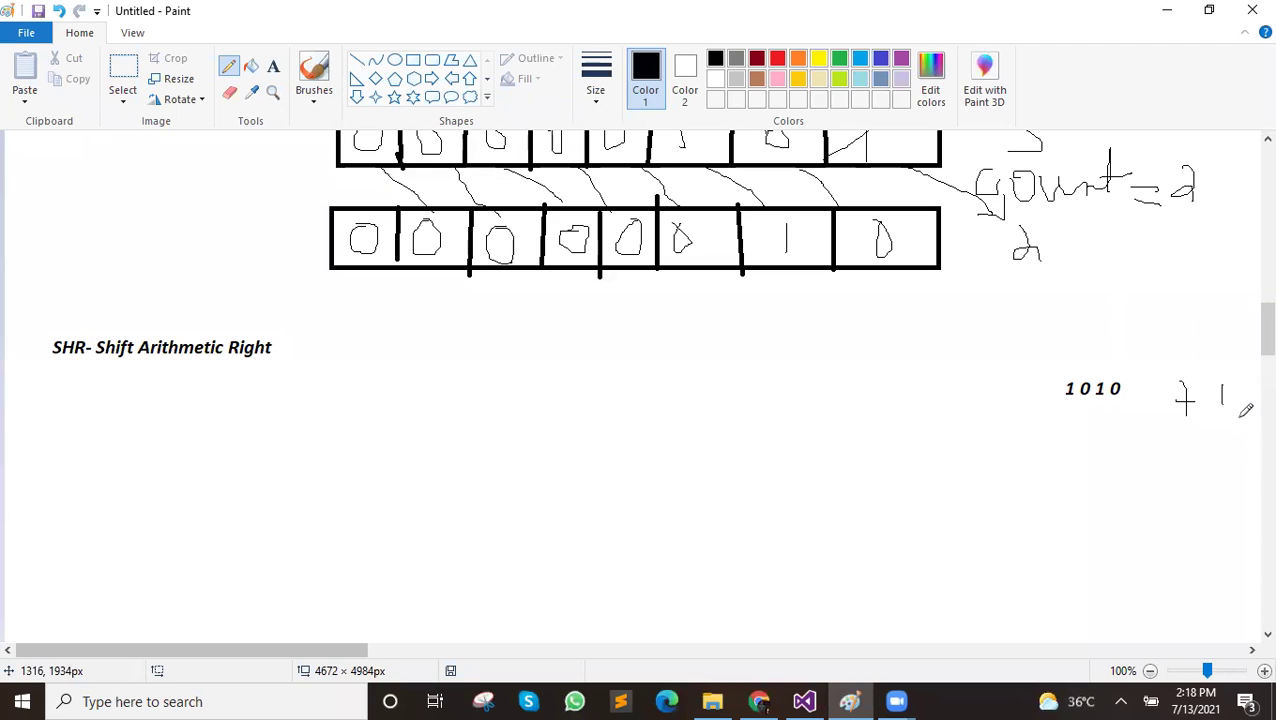
pyautogui.hotkey('ctrl', 'z')
pyautogui.hotkey('ctrl', 'z')
pyautogui.hotkey('ctrl', 'z')
pyautogui.hotkey('ctrl', 'z')
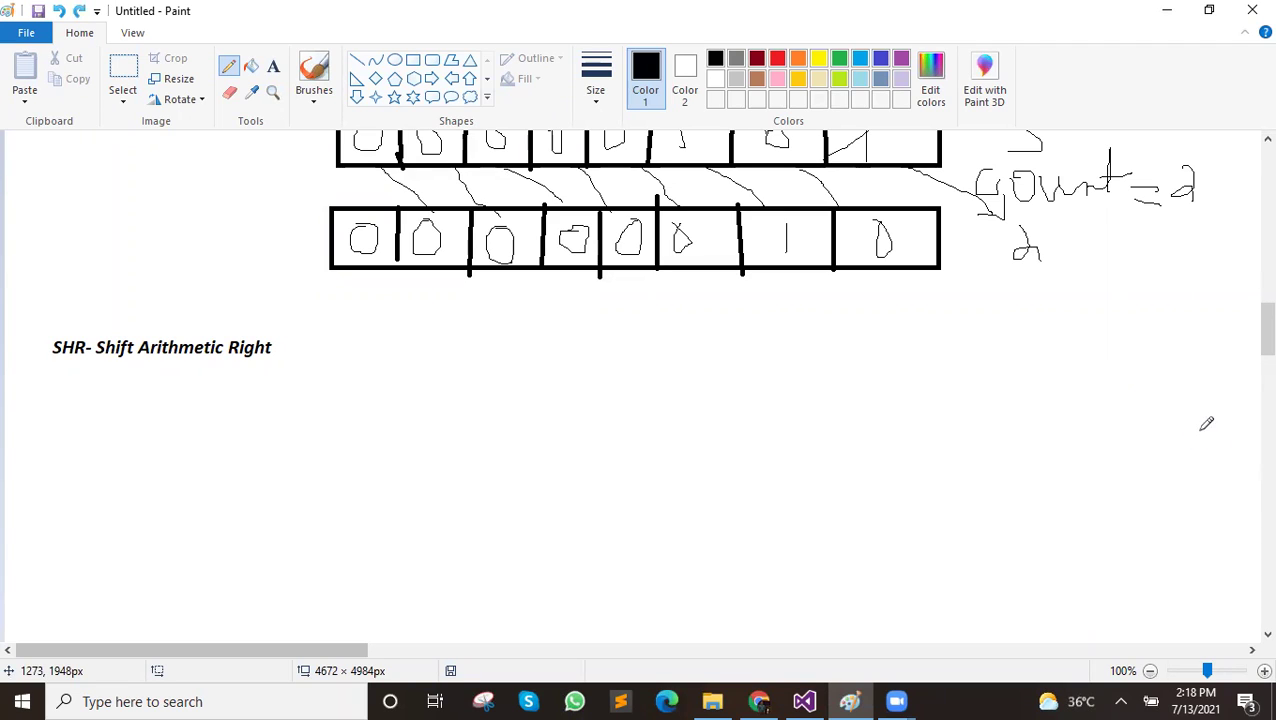
# Draw a plus sign, circle the handwritten 1010, and add a tick above the dash
pyautogui.moveTo(1059, 379)
pyautogui.mouseDown()
pyautogui.moveTo(1059, 419)
pyautogui.moveTo(1078, 392)
pyautogui.moveTo(1106, 413)
pyautogui.moveTo(1188, 370)
pyautogui.moveTo(1236, 370)
pyautogui.mouseUp()
pyautogui.click(1214, 370)
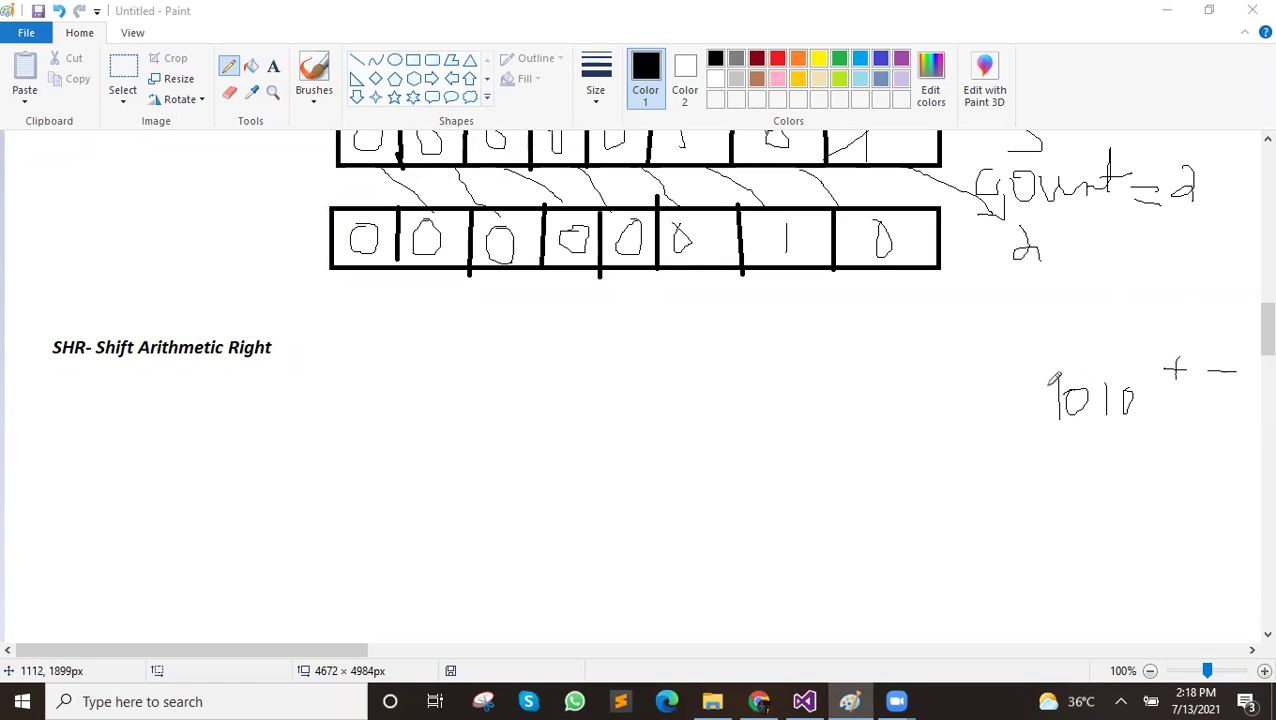
pyautogui.moveTo(1059, 369)
pyautogui.mouseDown()
pyautogui.moveTo(1047, 380)
pyautogui.moveTo(1068, 404)
pyautogui.mouseUp()
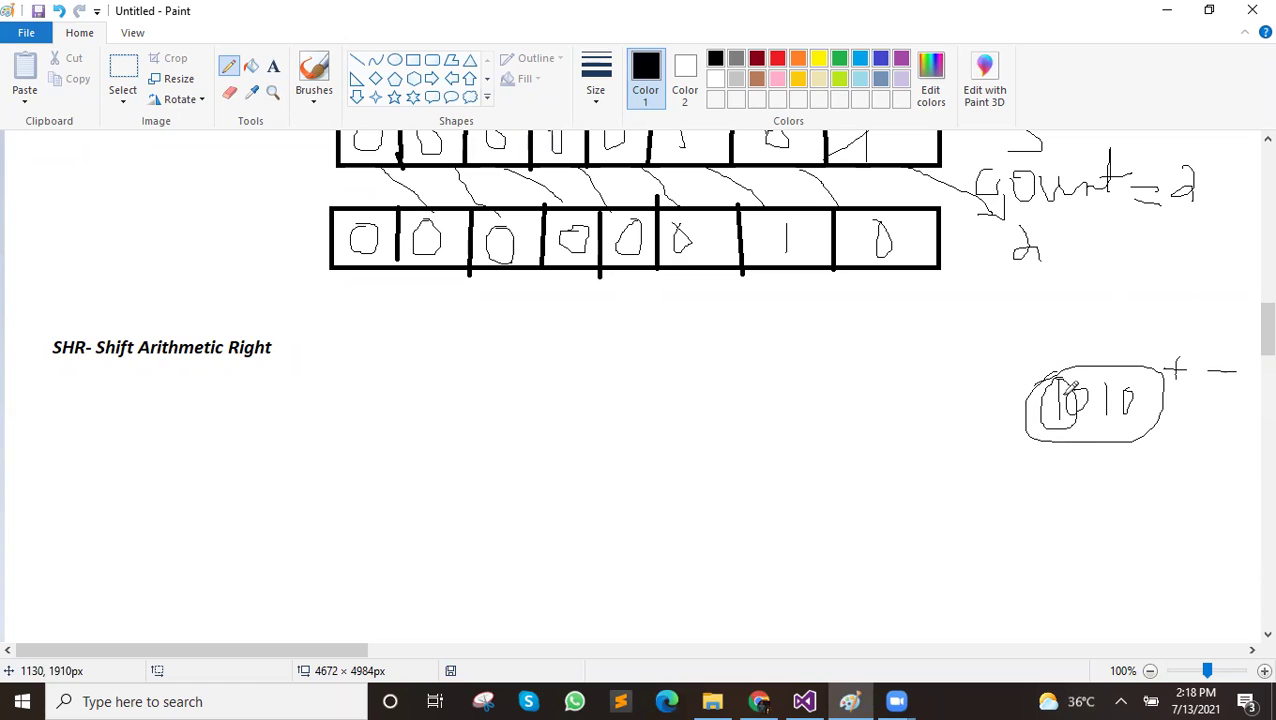
pyautogui.moveTo(1216, 355); pyautogui.dragTo(1240, 314)
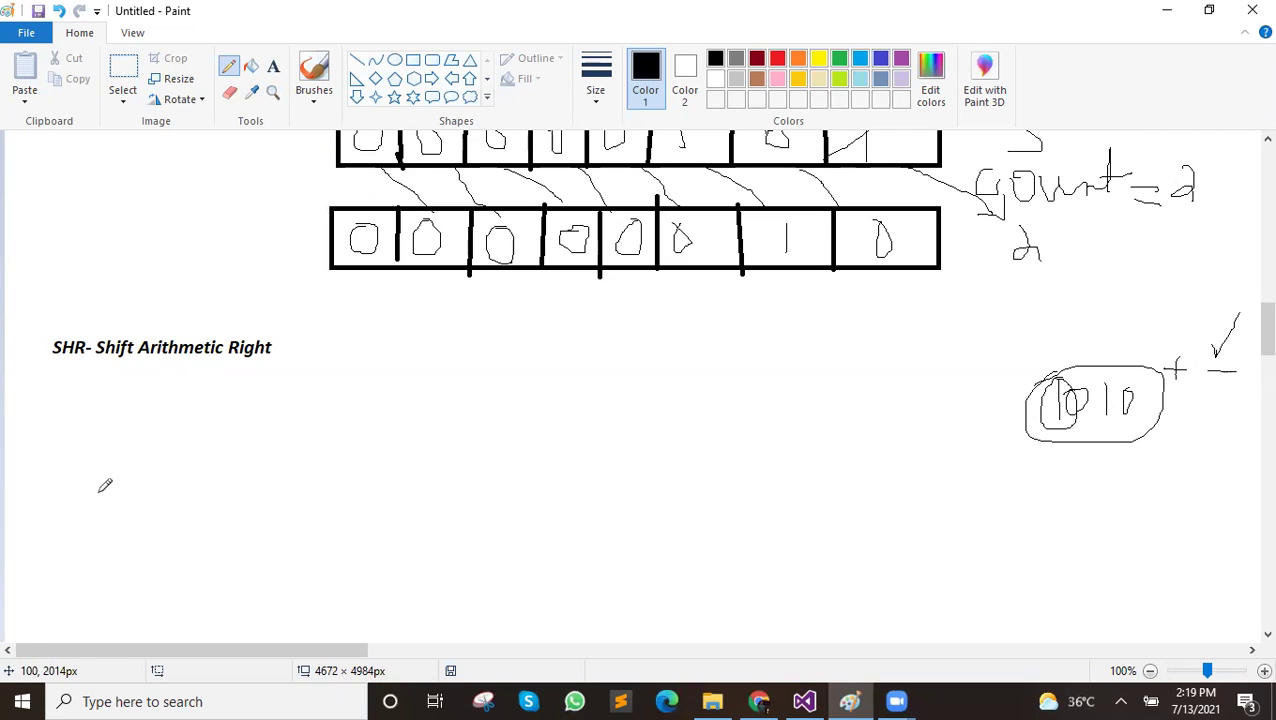
# Draw a long box under the heading, divided into eight cells by seven vertical lines
pyautogui.click(413, 60)
pyautogui.moveTo(306, 372); pyautogui.dragTo(879, 430)
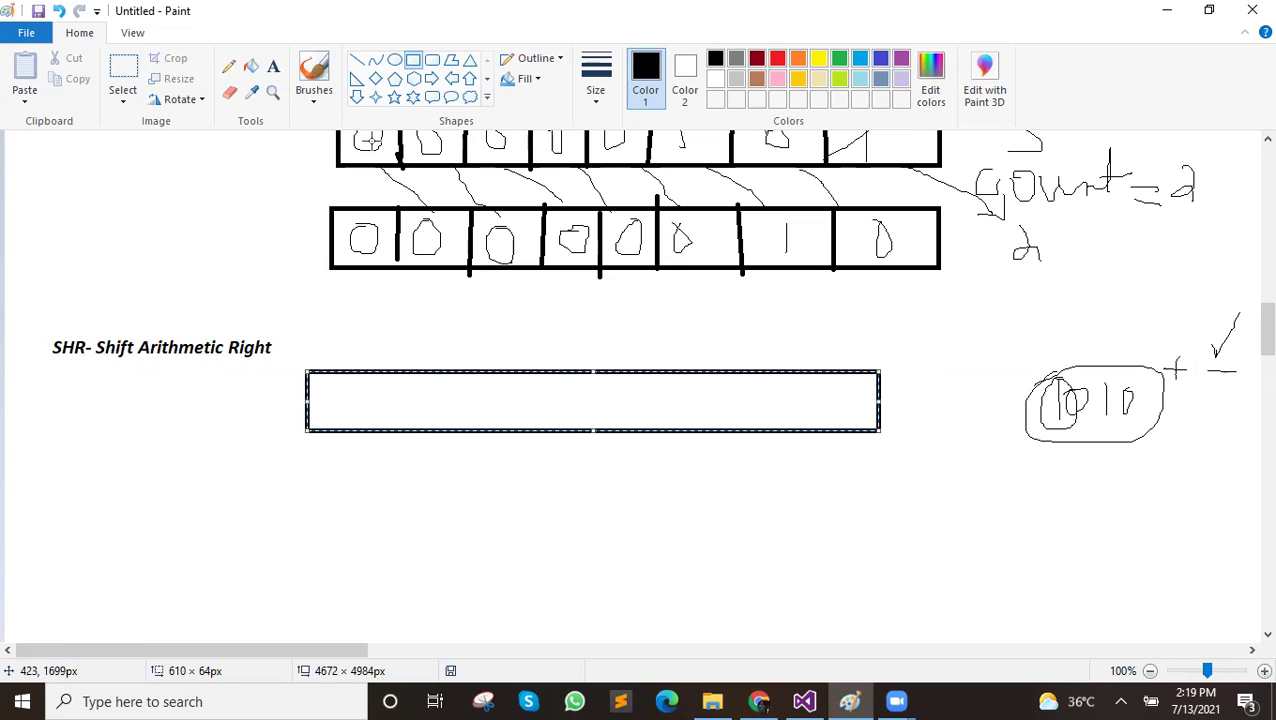
pyautogui.click(357, 60)
pyautogui.moveTo(364, 373); pyautogui.dragTo(365, 430)
pyautogui.moveTo(453, 374); pyautogui.dragTo(453, 432)
pyautogui.moveTo(522, 375); pyautogui.dragTo(526, 432)
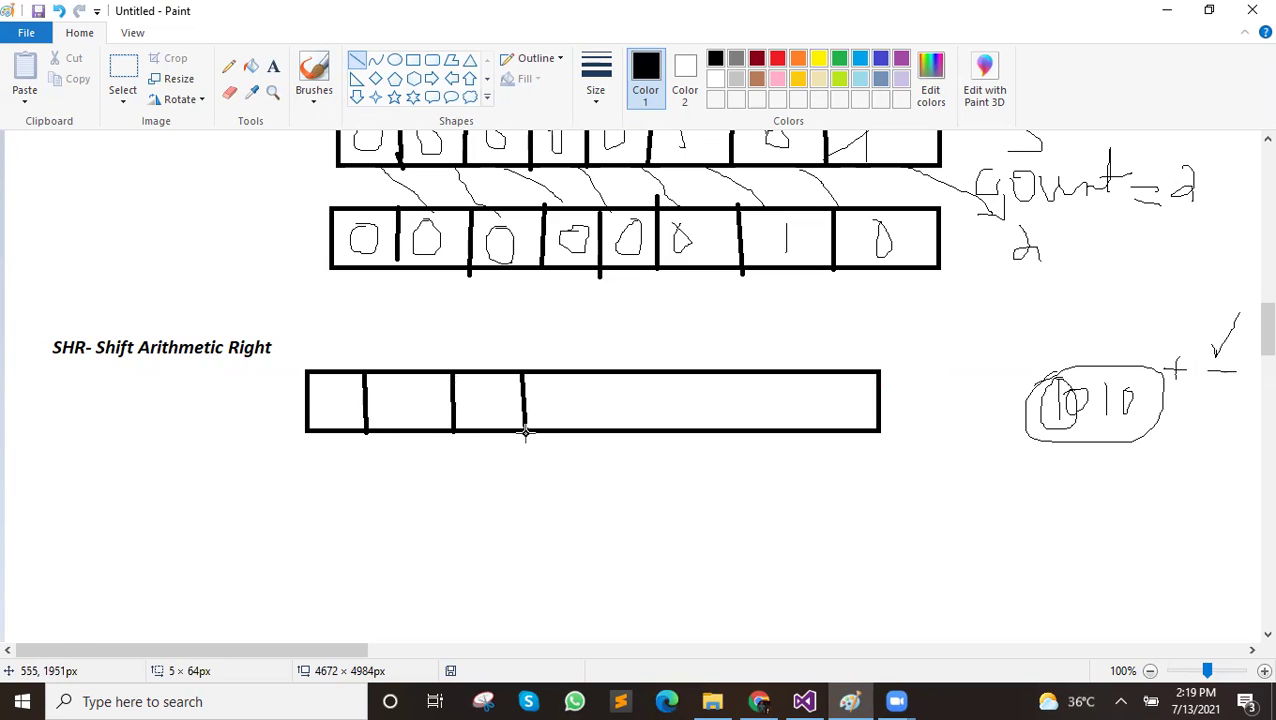
pyautogui.moveTo(580, 374); pyautogui.dragTo(584, 432)
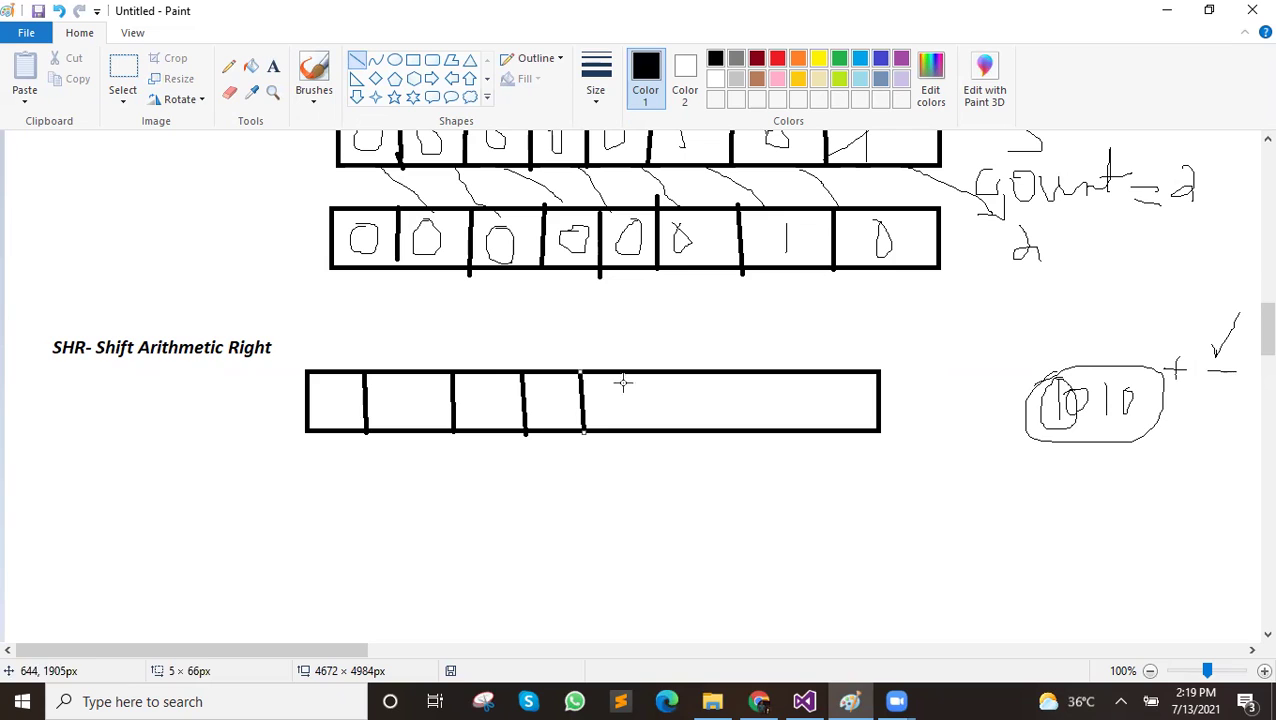
pyautogui.moveTo(664, 373); pyautogui.dragTo(666, 430)
pyautogui.moveTo(739, 373); pyautogui.dragTo(745, 430)
pyautogui.moveTo(799, 372); pyautogui.dragTo(805, 430)
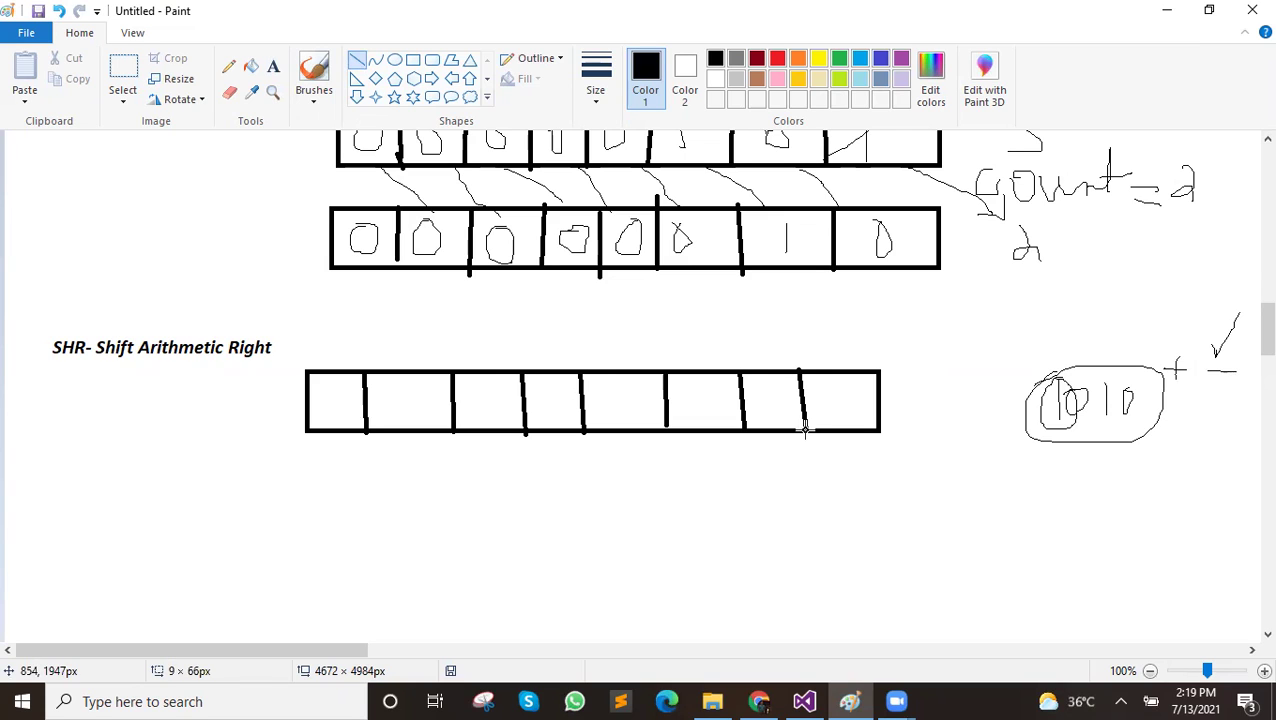
# Handwrite the bits 10100011 into the eight cells with the Pencil
pyautogui.click(228, 66)
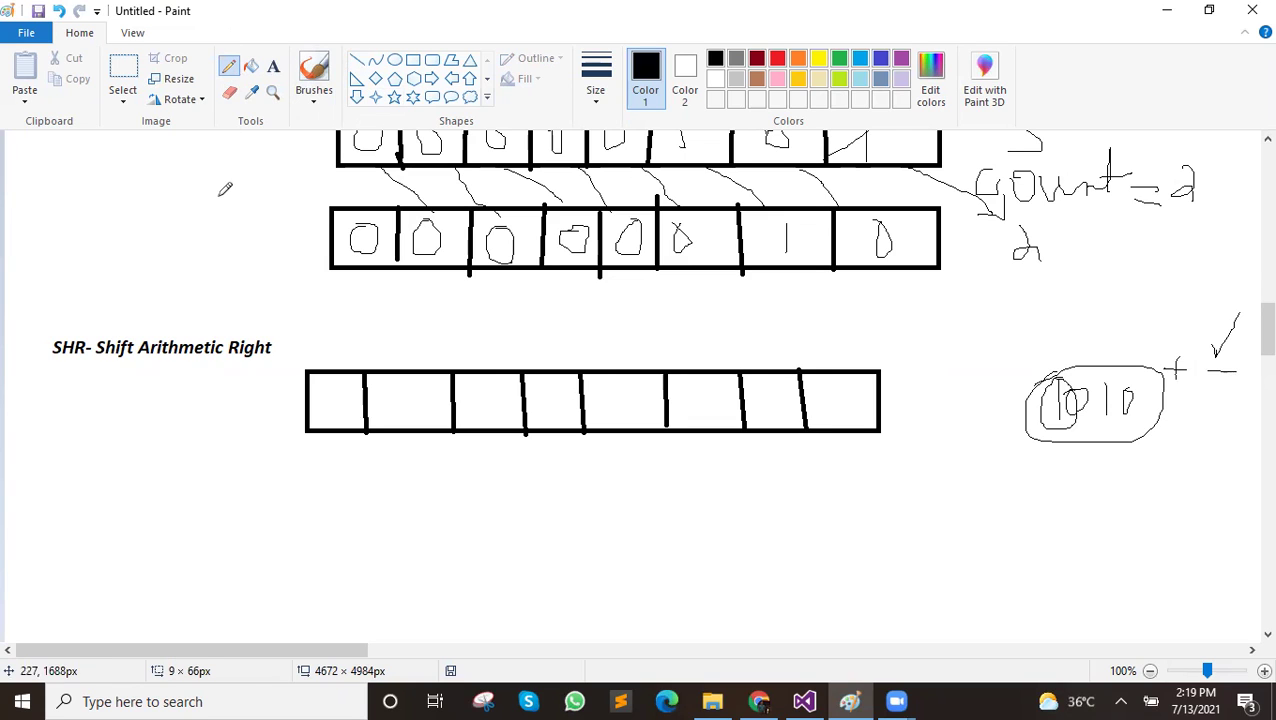
pyautogui.moveTo(326, 386)
pyautogui.mouseDown()
pyautogui.moveTo(328, 421)
pyautogui.moveTo(420, 398)
pyautogui.mouseUp()
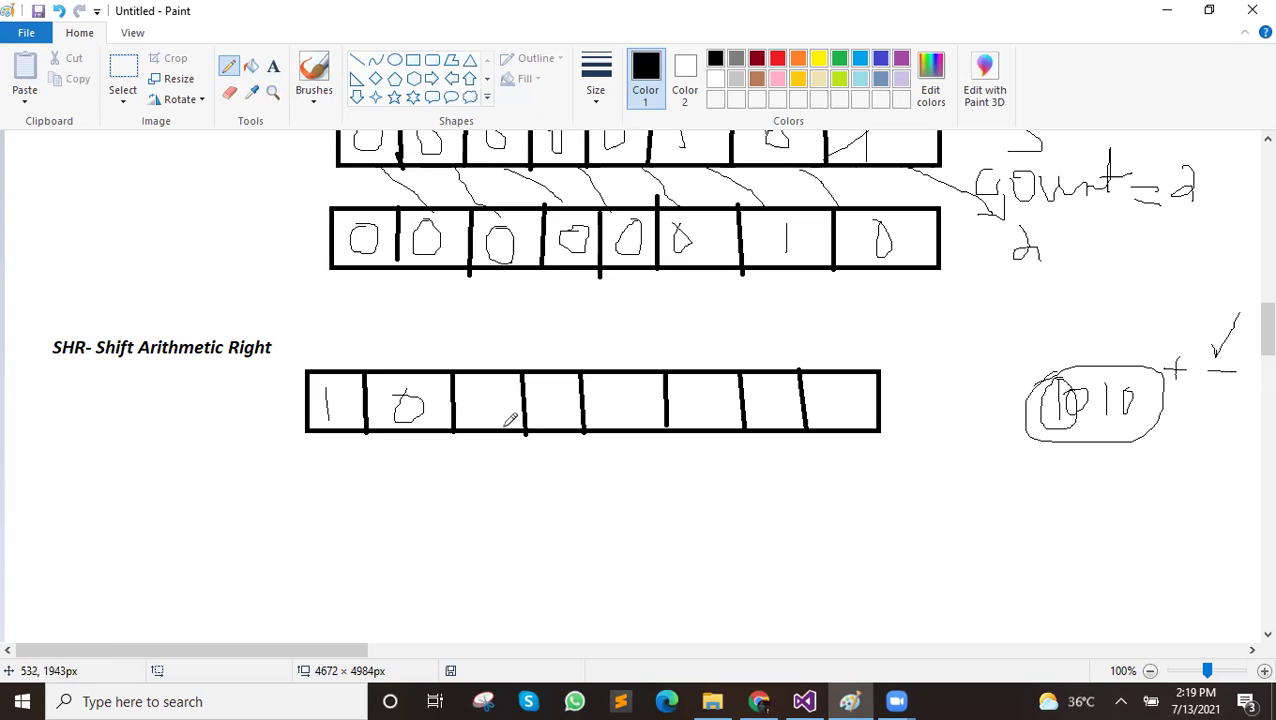
pyautogui.moveTo(499, 389); pyautogui.dragTo(499, 414)
pyautogui.moveTo(562, 388); pyautogui.dragTo(613, 402)
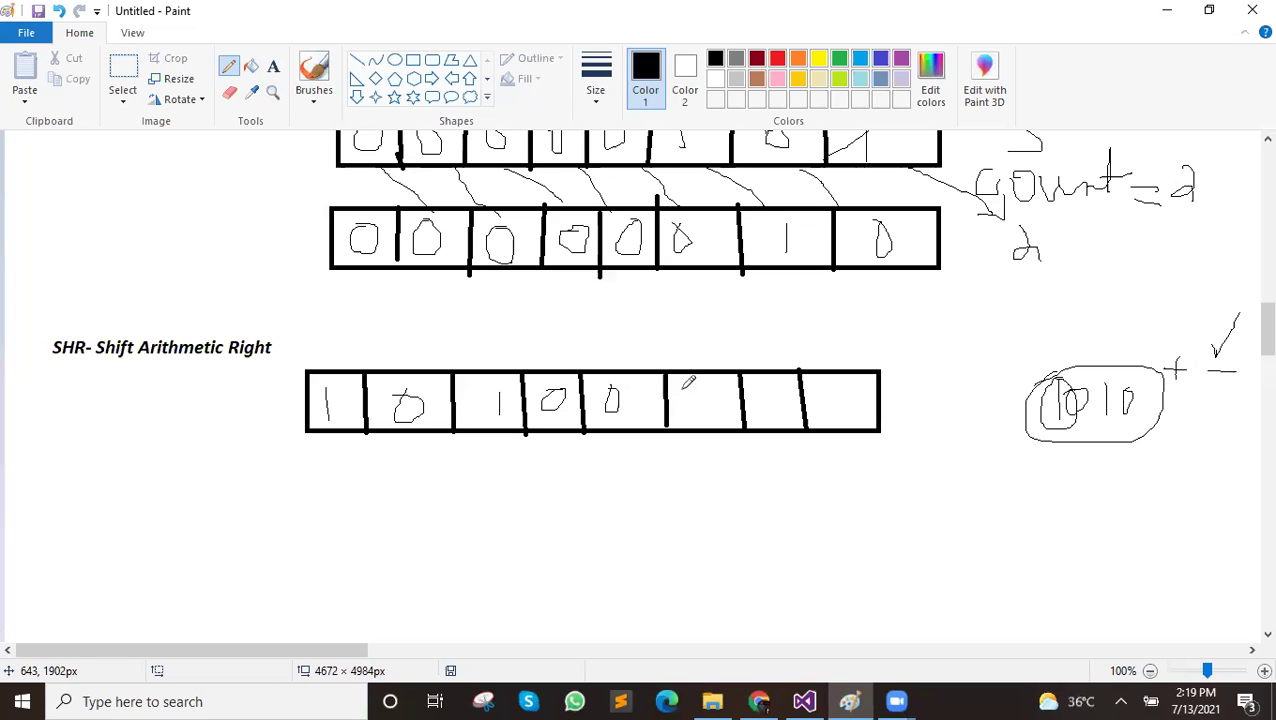
pyautogui.moveTo(708, 384)
pyautogui.mouseDown()
pyautogui.moveTo(730, 405)
pyautogui.moveTo(720, 388)
pyautogui.moveTo(788, 415)
pyautogui.moveTo(845, 416)
pyautogui.mouseUp()
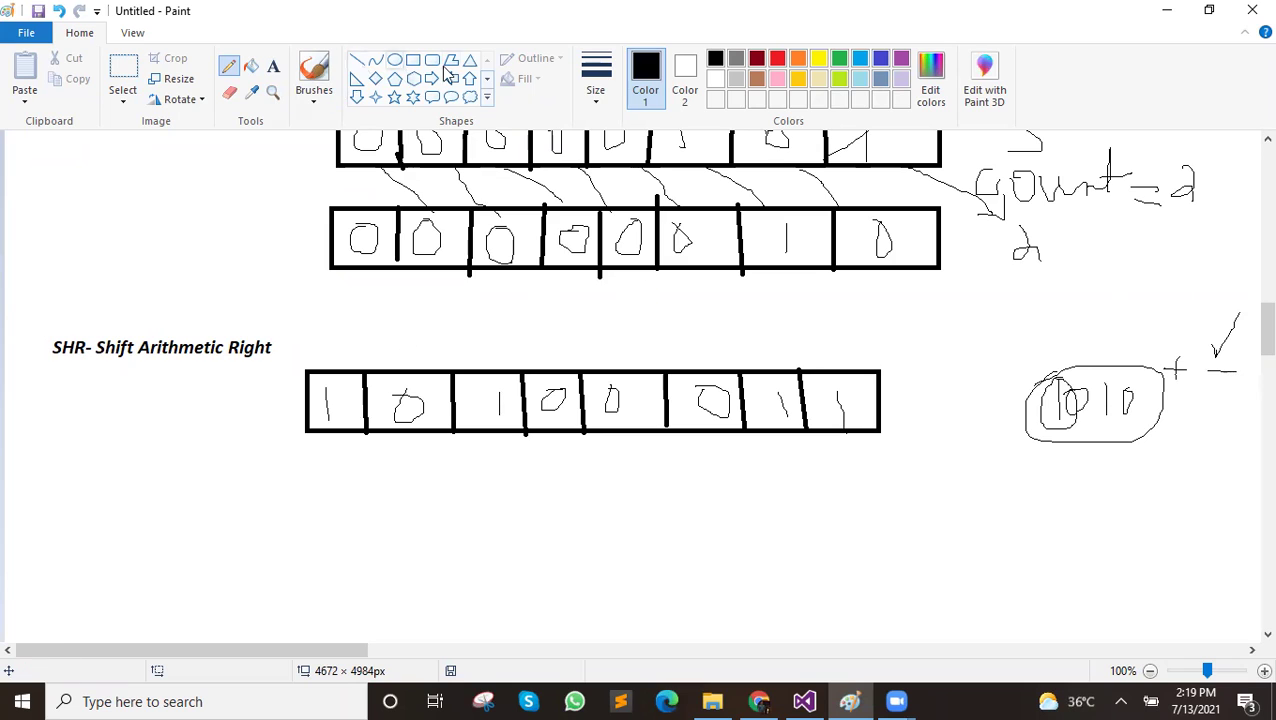
# Draw an empty rectangle below the bit row and try to reopen the heading for editing
pyautogui.click(414, 62)
pyautogui.moveTo(307, 487); pyautogui.dragTo(885, 541)
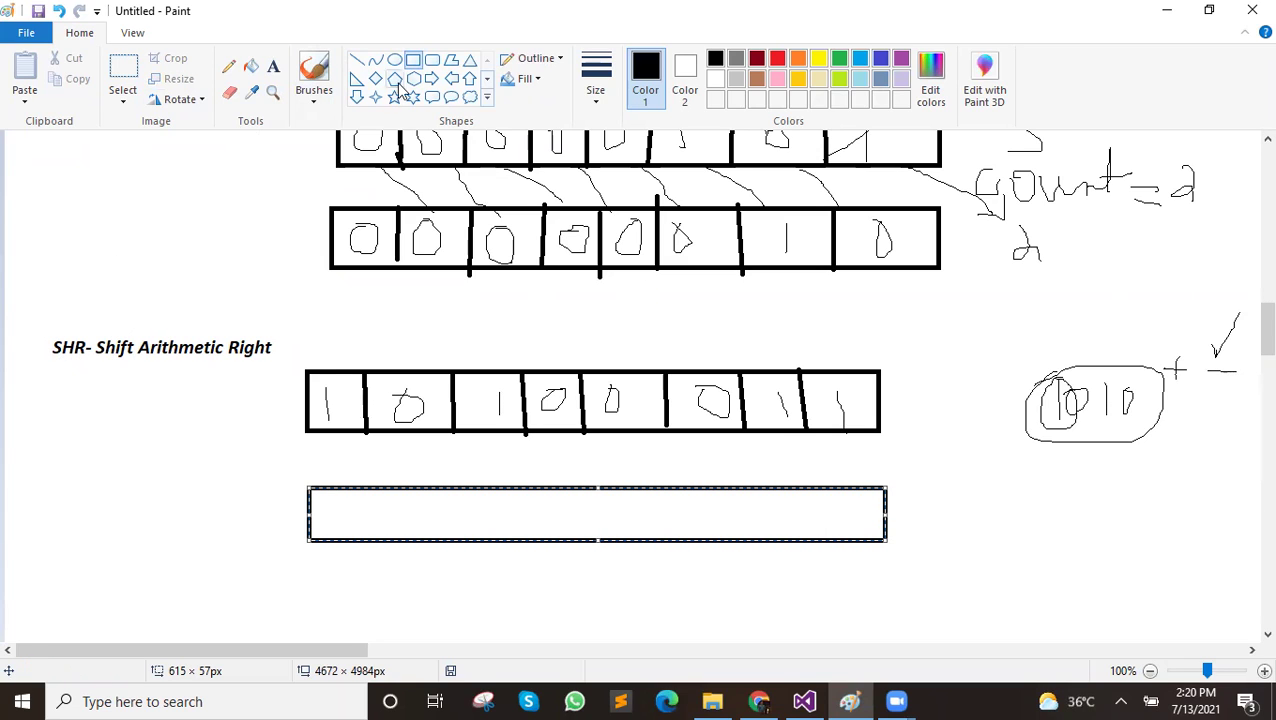
pyautogui.click(273, 67)
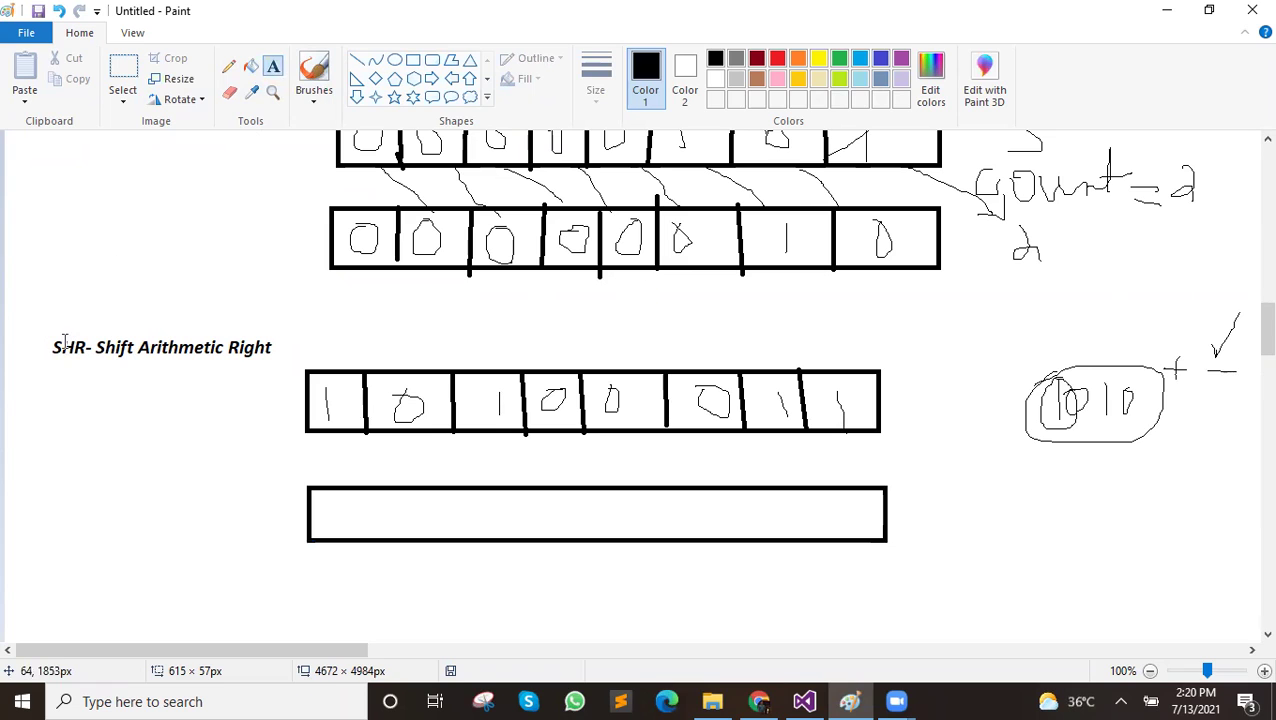
pyautogui.moveTo(64, 343); pyautogui.dragTo(78, 349)
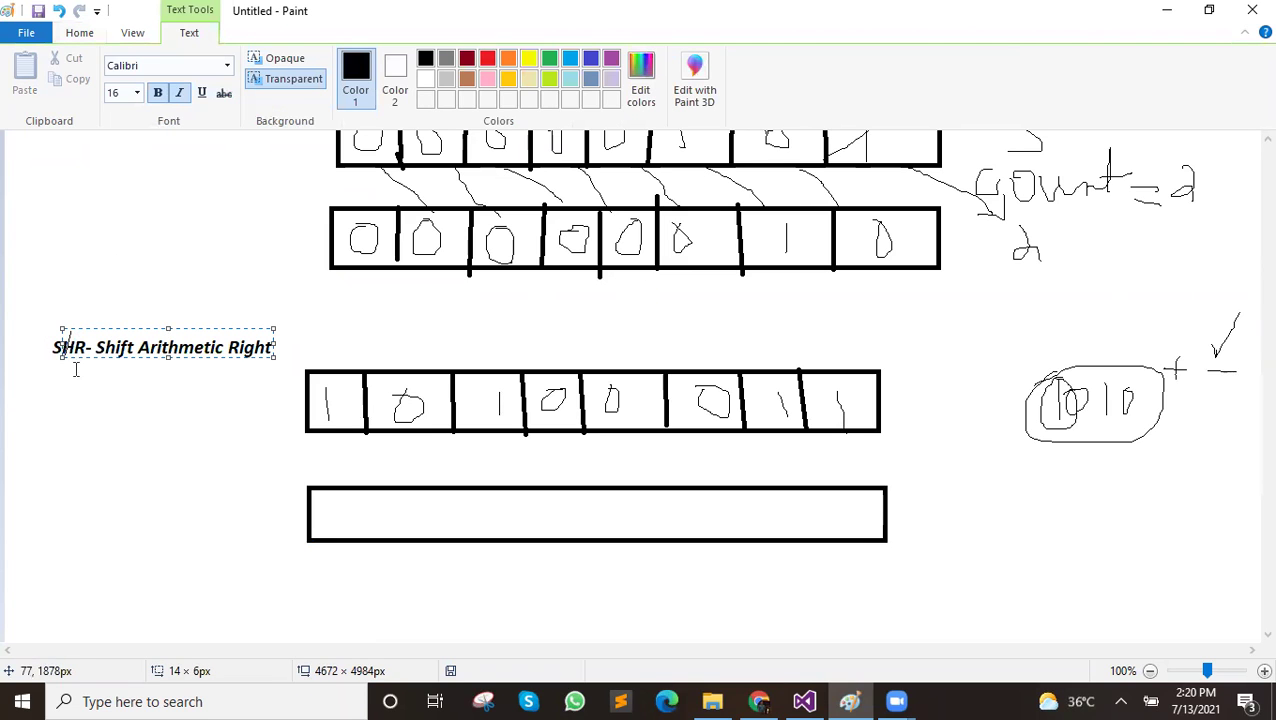
pyautogui.write('A')
# Try to select the SHR heading with text boxes, then dismiss them
pyautogui.click(87, 375)
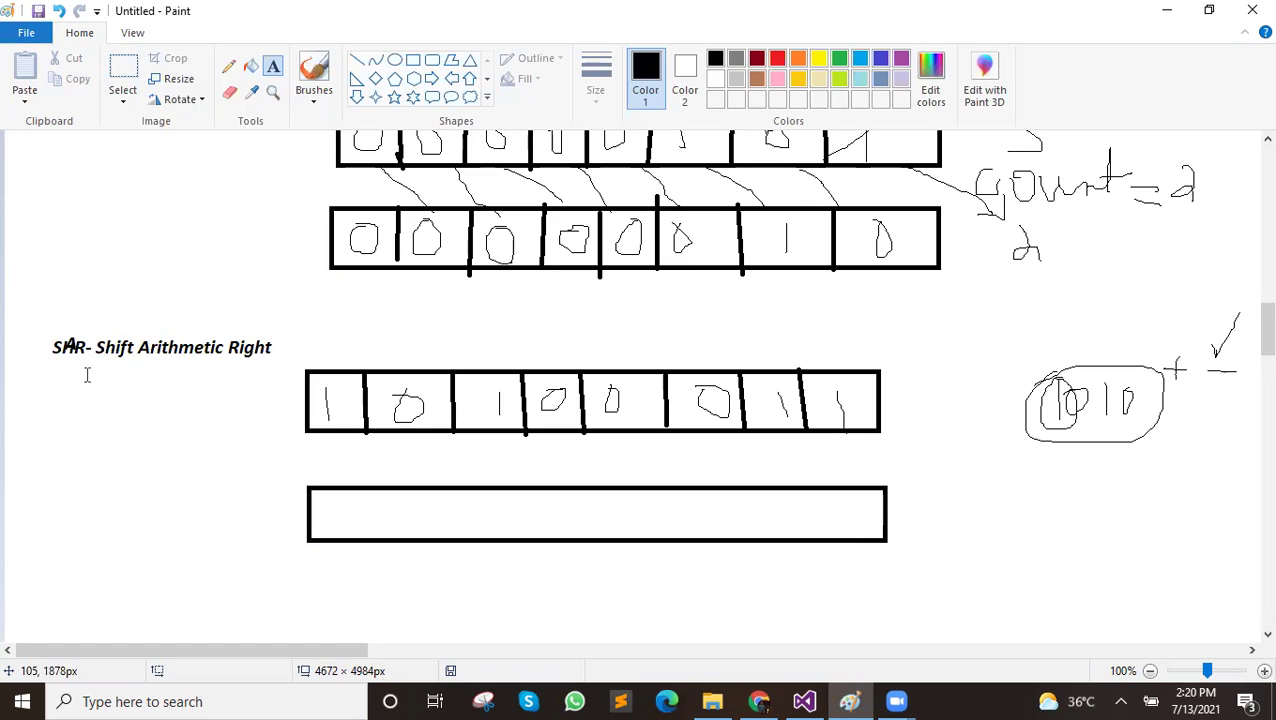
pyautogui.click(75, 350)
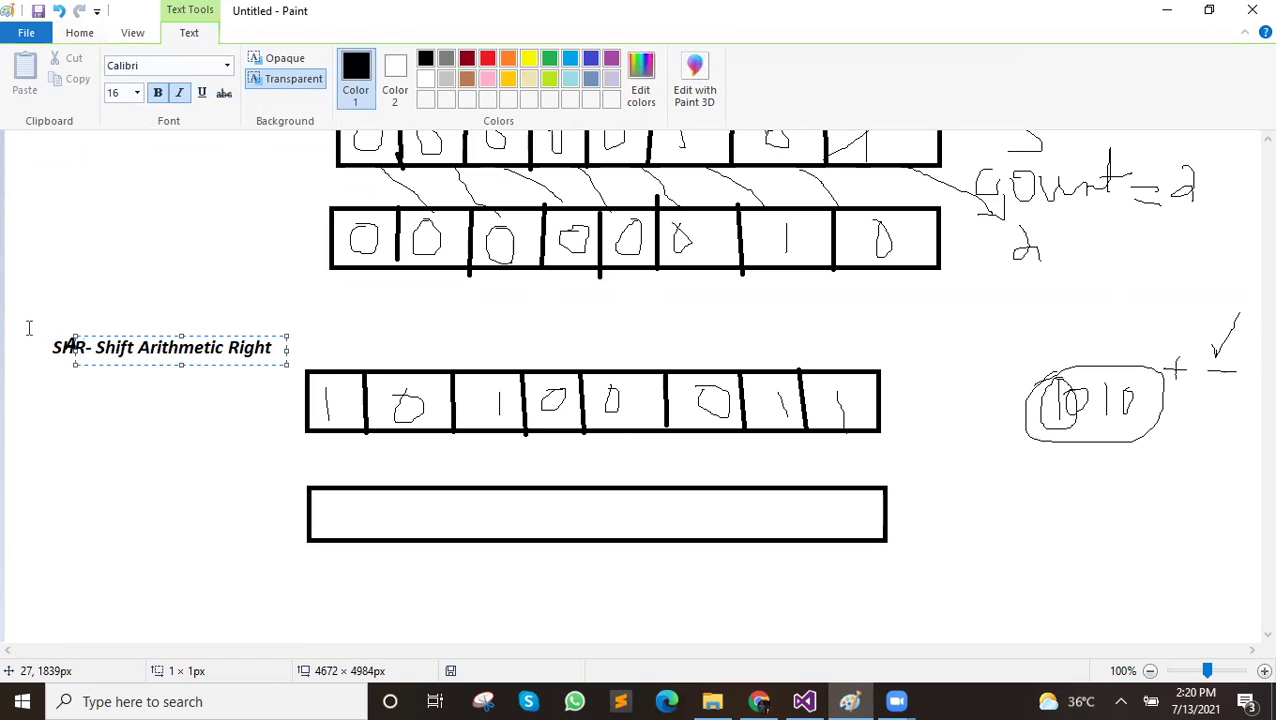
pyautogui.click(39, 324)
pyautogui.moveTo(39, 325)
pyautogui.mouseDown()
pyautogui.moveTo(209, 382)
pyautogui.moveTo(290, 377)
pyautogui.mouseUp()
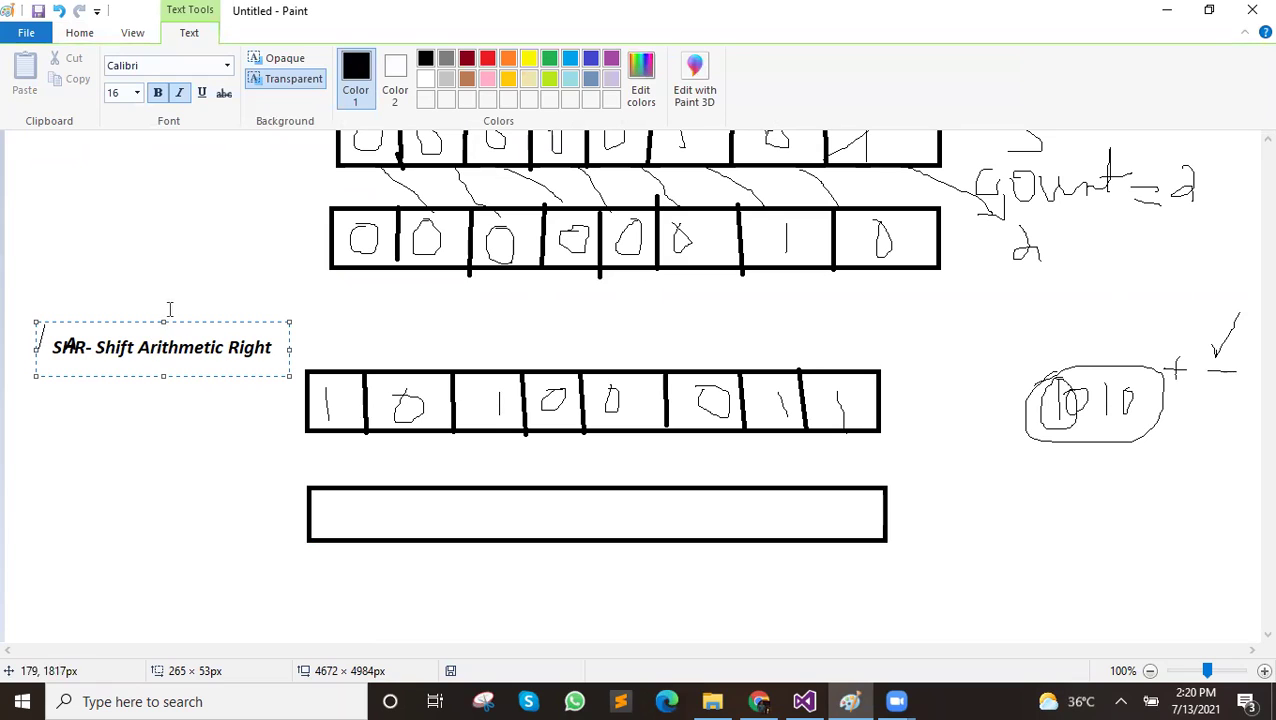
pyautogui.moveTo(168, 321); pyautogui.dragTo(168, 306)
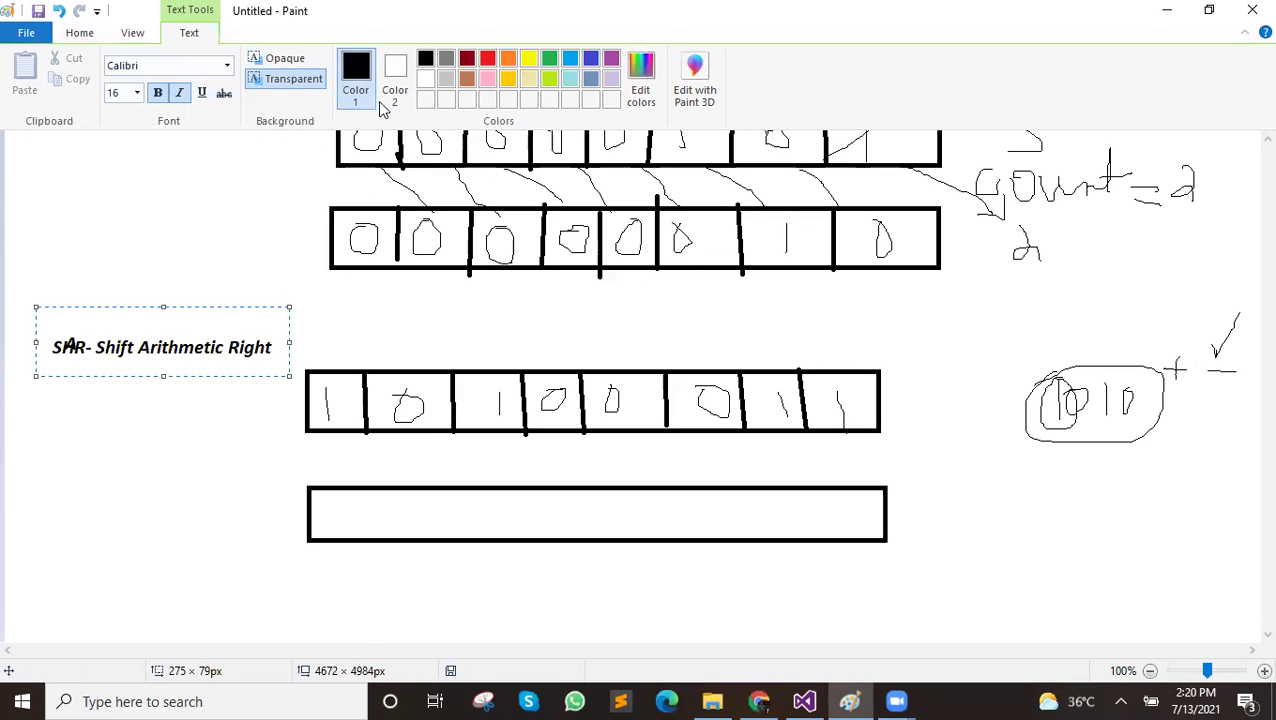
pyautogui.click(185, 240)
pyautogui.moveTo(35, 325); pyautogui.dragTo(290, 381)
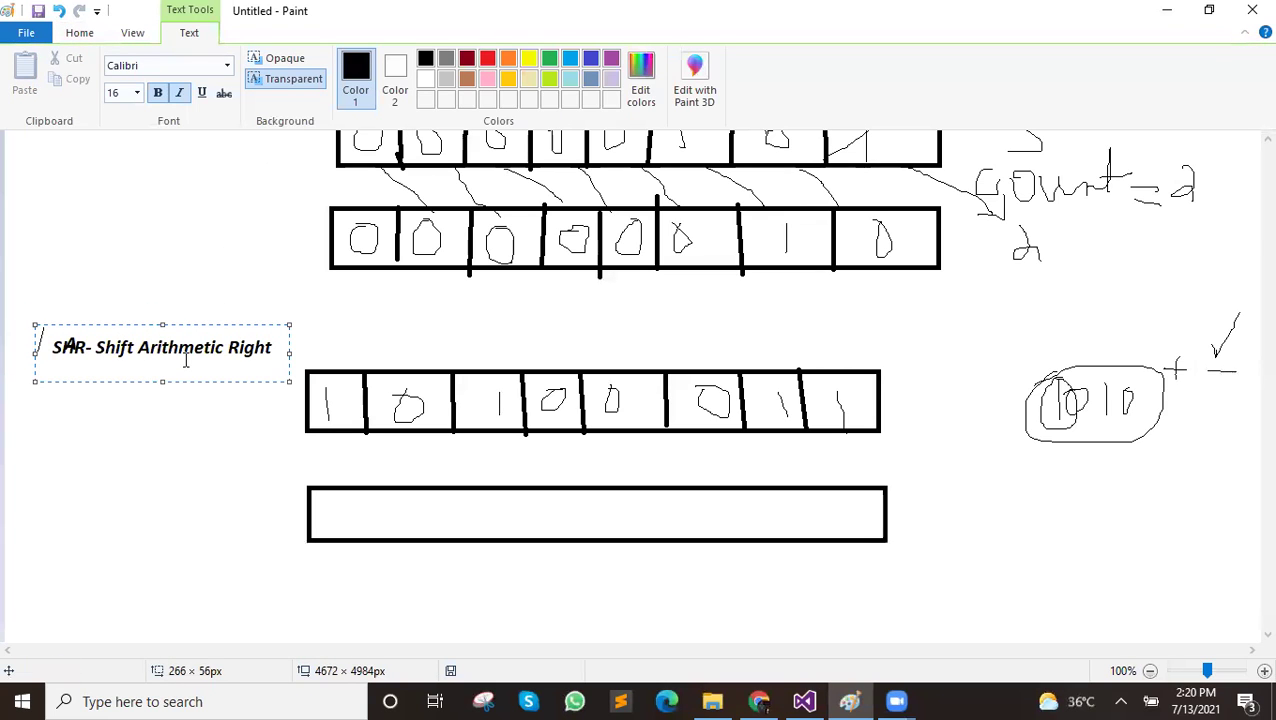
pyautogui.click(265, 276)
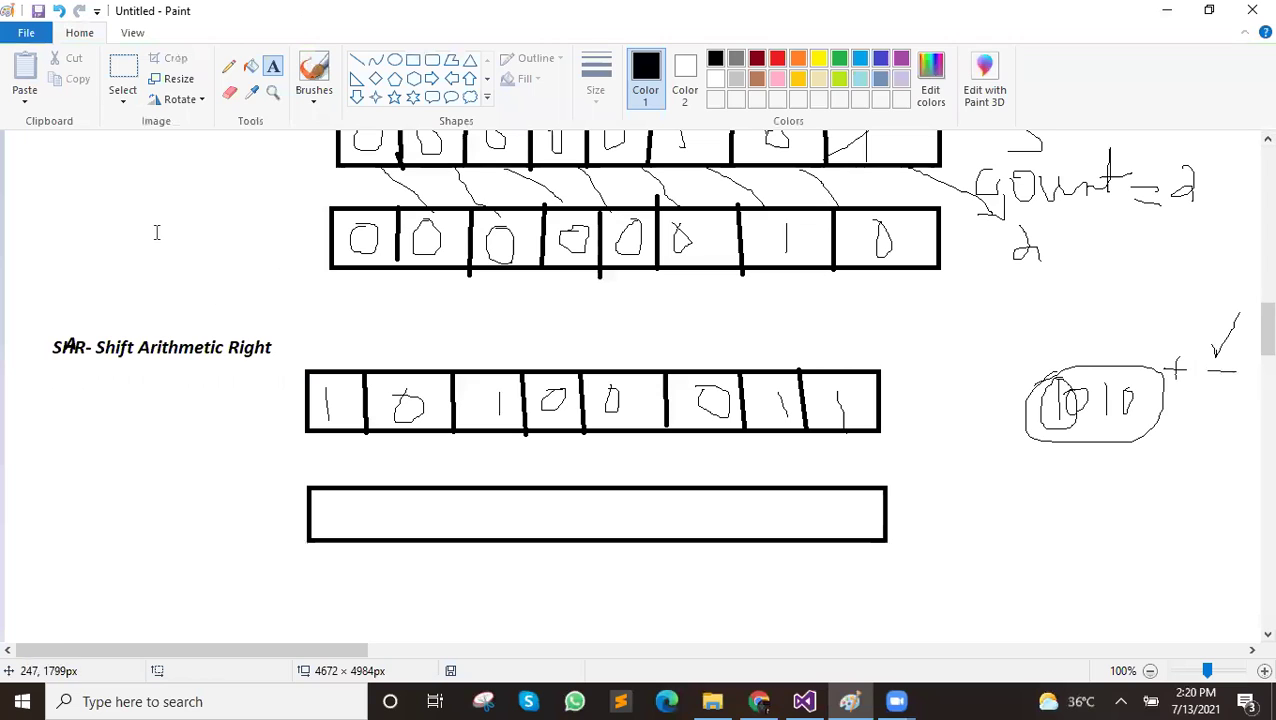
# Erase the old heading and type 'SAR - Shift Arithmetic Right' in its place
pyautogui.click(229, 91)
pyautogui.moveTo(178, 347)
pyautogui.mouseDown()
pyautogui.moveTo(174, 364)
pyautogui.moveTo(75, 342)
pyautogui.moveTo(264, 354)
pyautogui.moveTo(254, 339)
pyautogui.moveTo(119, 356)
pyautogui.mouseUp()
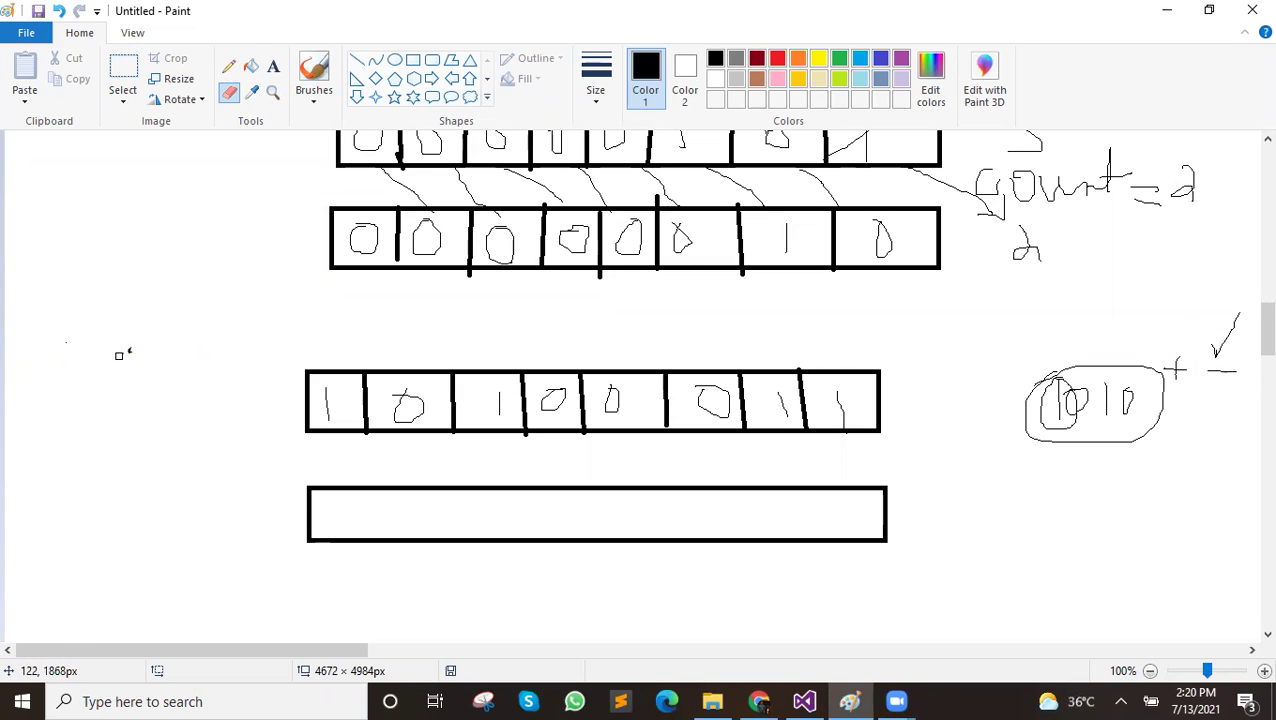
pyautogui.click(273, 66)
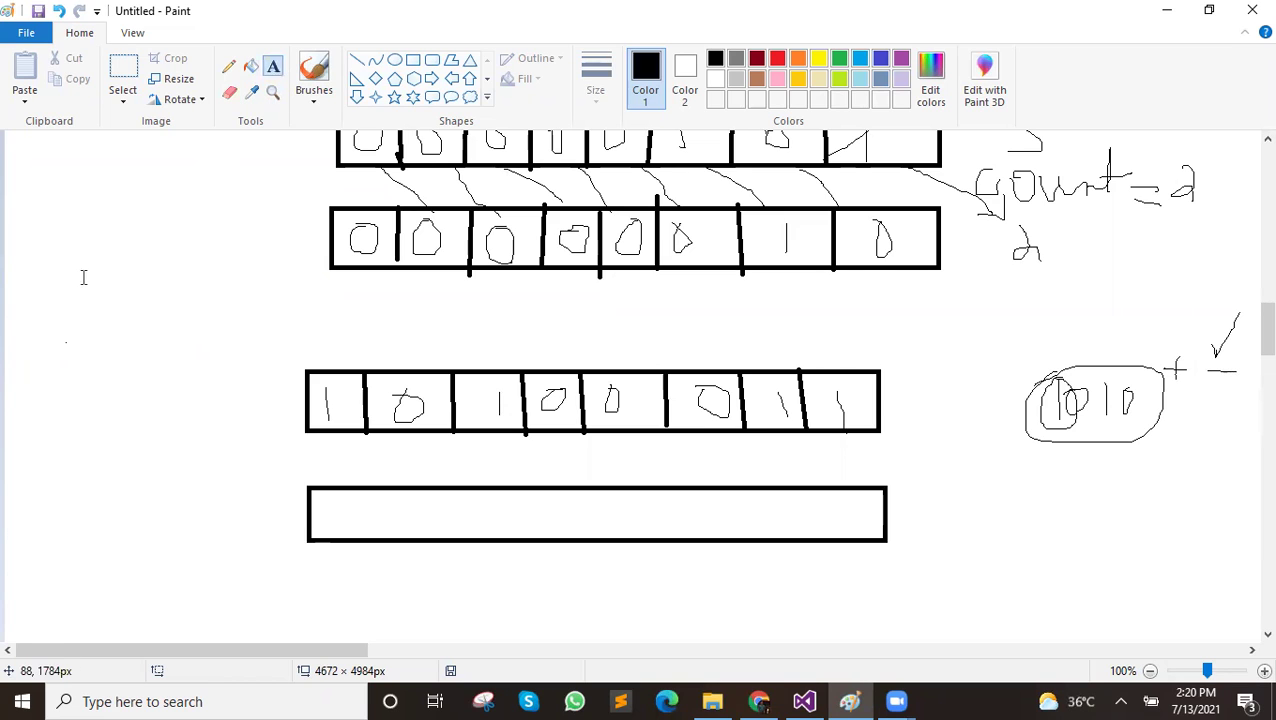
pyautogui.click(40, 328)
pyautogui.write('S')
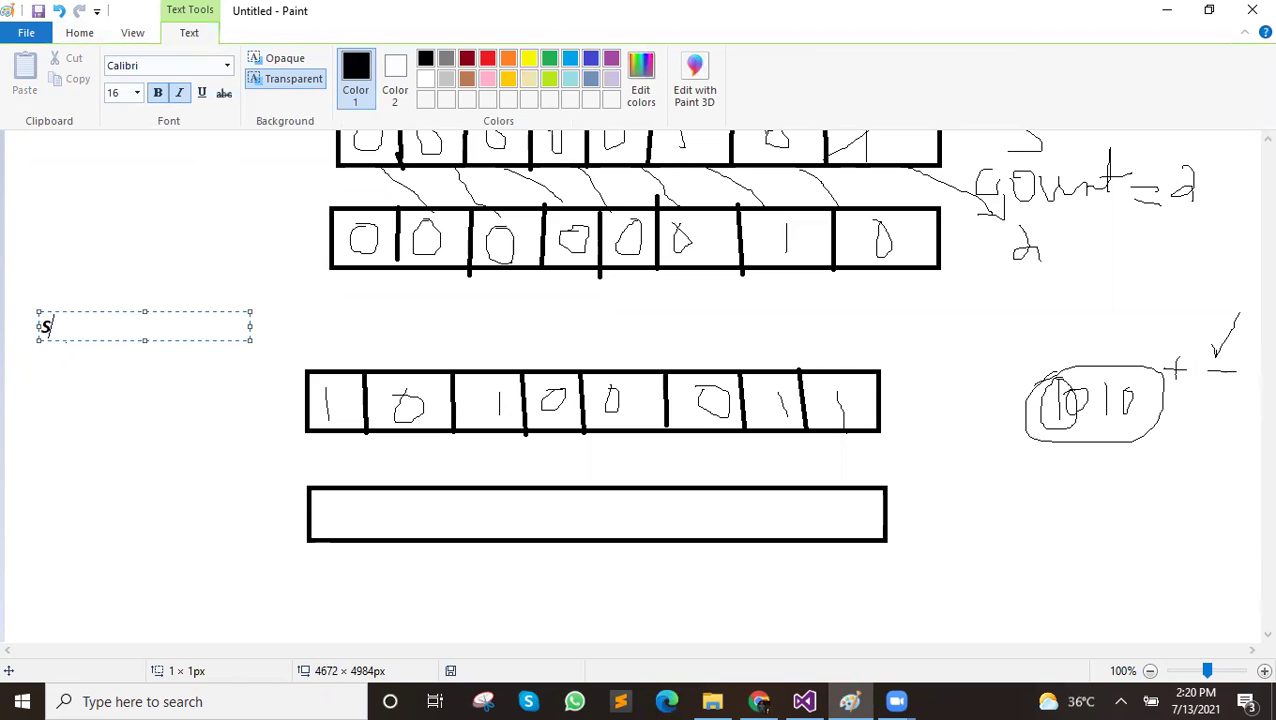
pyautogui.write('AR - SHif')
pyautogui.press('BackSpace')
pyautogui.press('BackSpace')
pyautogui.write('hift')
pyautogui.write(' Arithmetic Right')
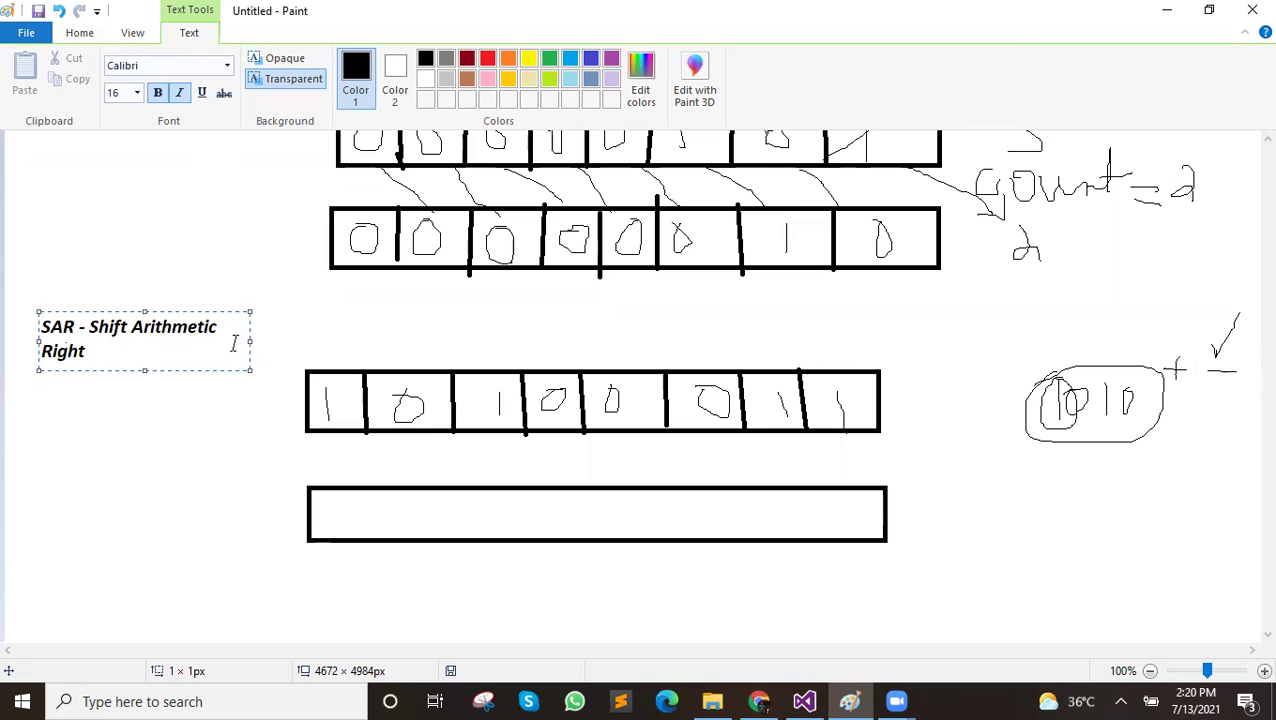
pyautogui.click(333, 333)
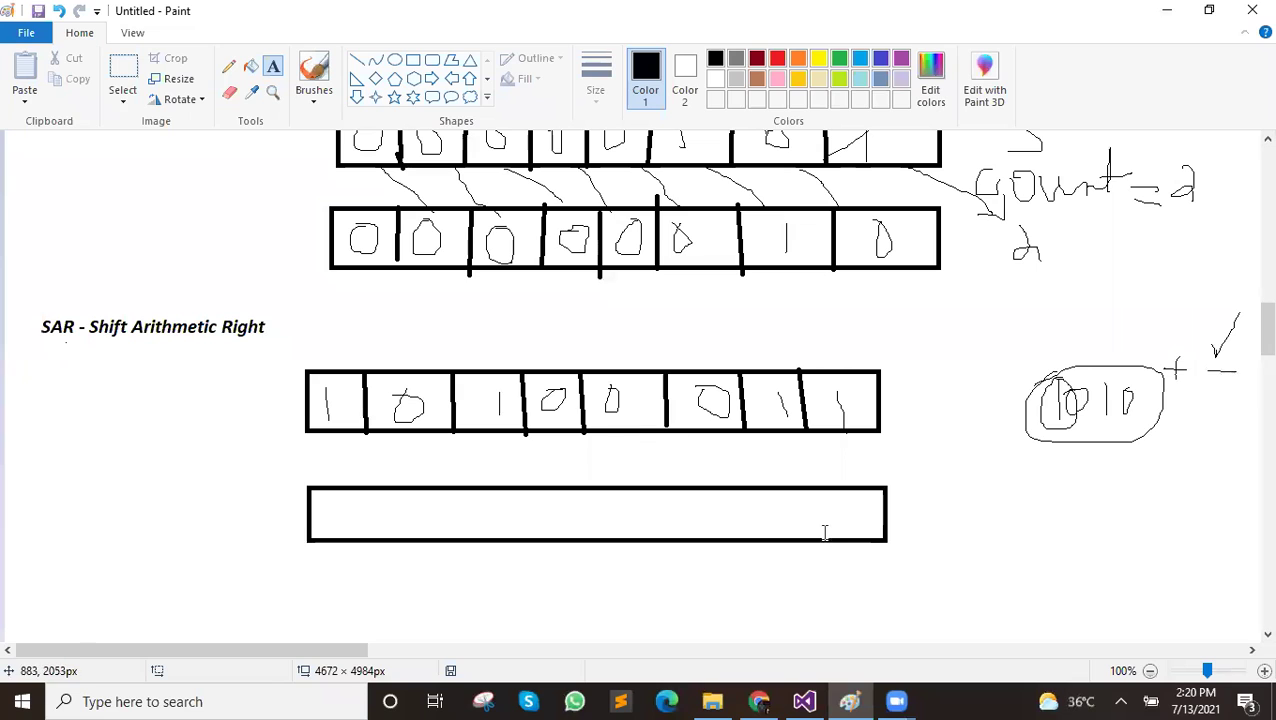
# Draw seven vertical dividers inside the lower rectangle, making eight empty cells
pyautogui.click(357, 60)
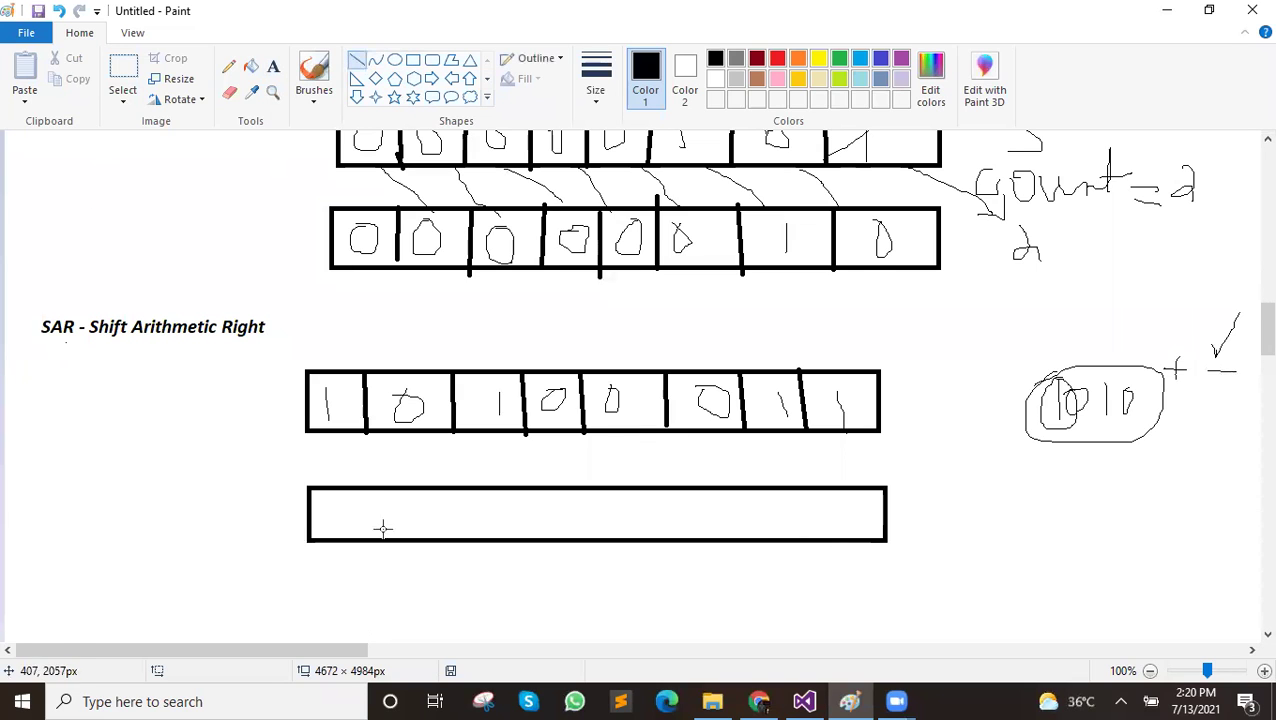
pyautogui.moveTo(366, 493); pyautogui.dragTo(366, 545)
pyautogui.moveTo(455, 491); pyautogui.dragTo(455, 547)
pyautogui.moveTo(530, 489); pyautogui.dragTo(530, 546)
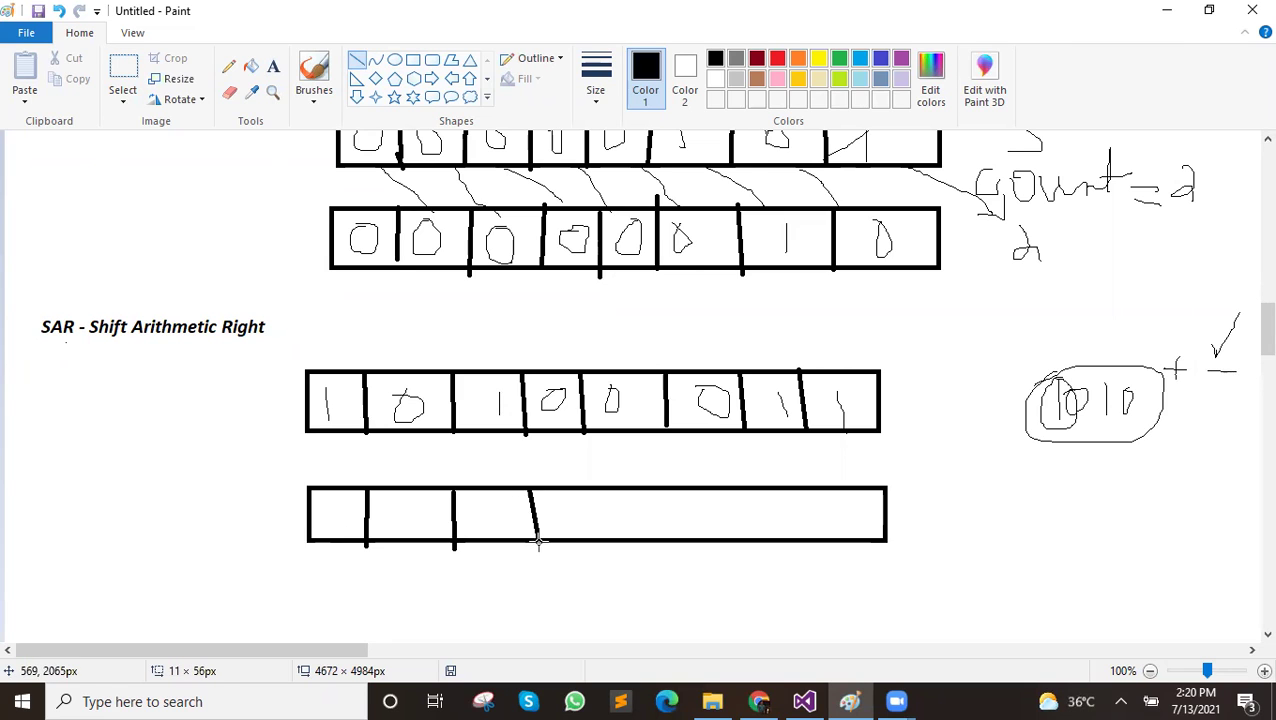
pyautogui.moveTo(594, 489); pyautogui.dragTo(594, 545)
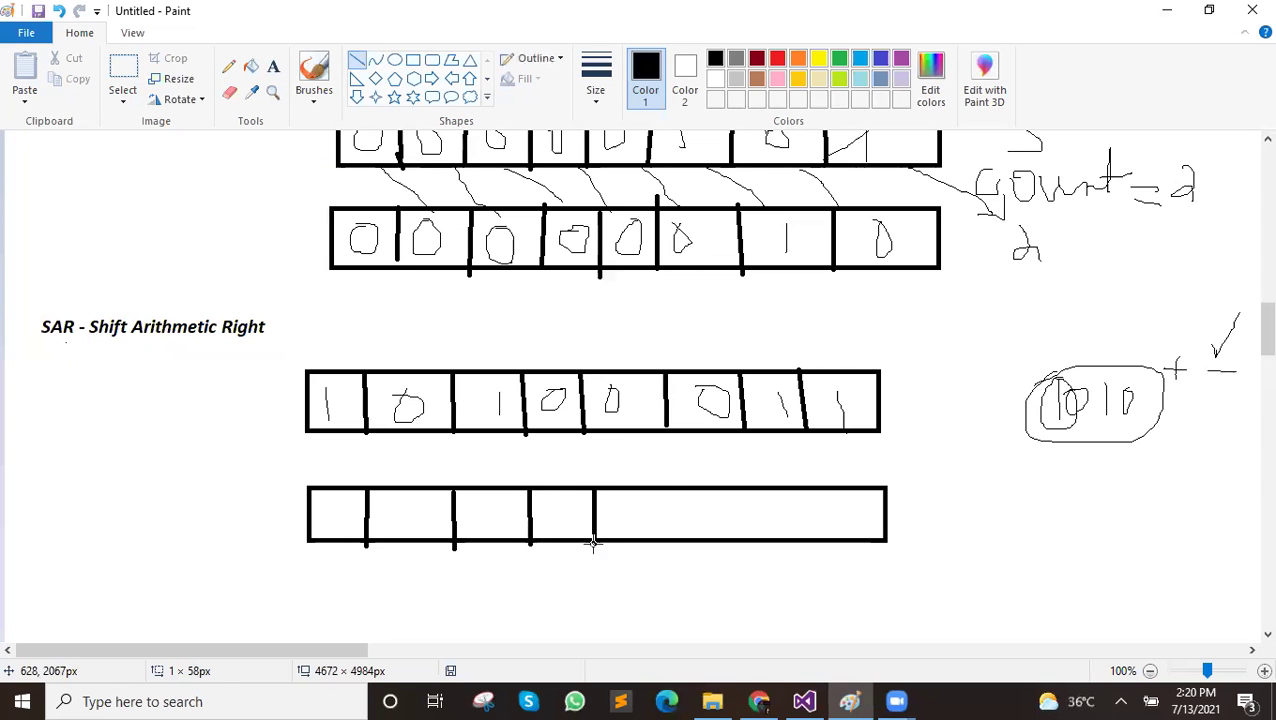
pyautogui.moveTo(668, 489); pyautogui.dragTo(668, 545)
pyautogui.moveTo(743, 489); pyautogui.dragTo(747, 546)
pyautogui.moveTo(803, 489); pyautogui.dragTo(806, 546)
# Scroll up and down to review the SAR section
pyautogui.scroll(8, 560, 402)
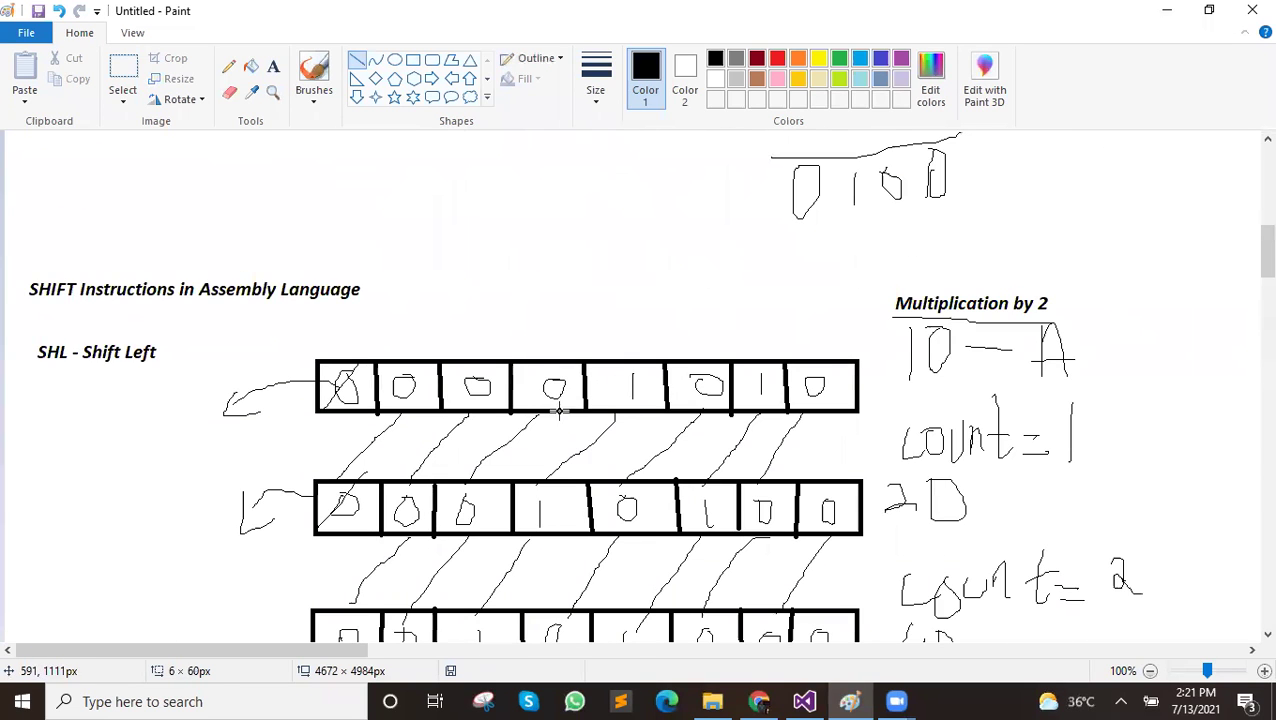
pyautogui.scroll(-3, 45, 370)
pyautogui.scroll(-5, 48, 385)
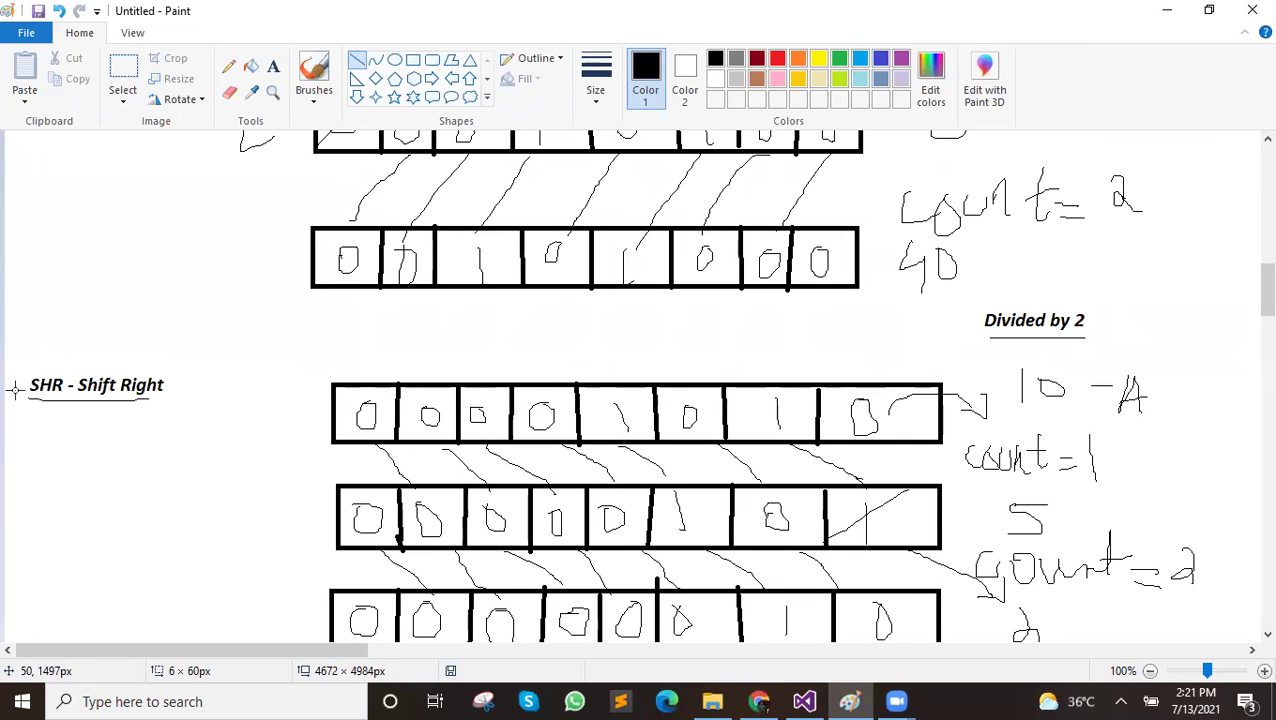
pyautogui.scroll(-3, 420, 410)
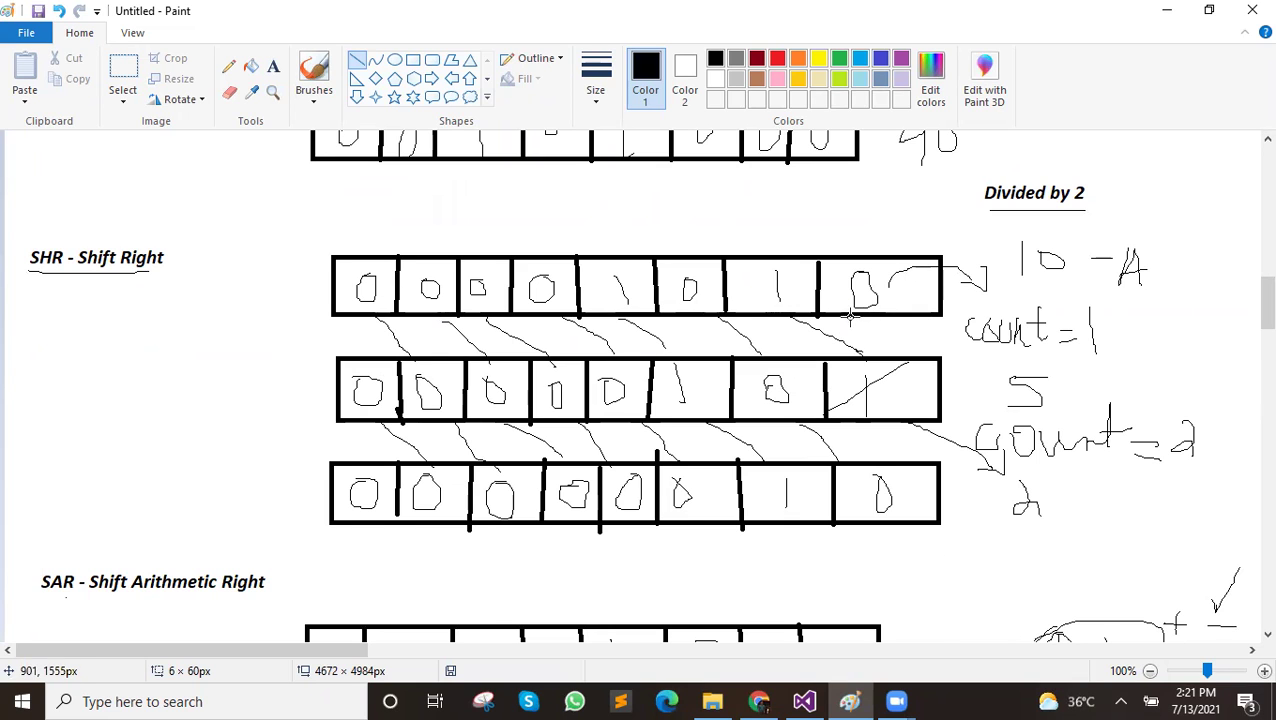
pyautogui.scroll(-6, 947, 359)
pyautogui.scroll(2, 732, 347)
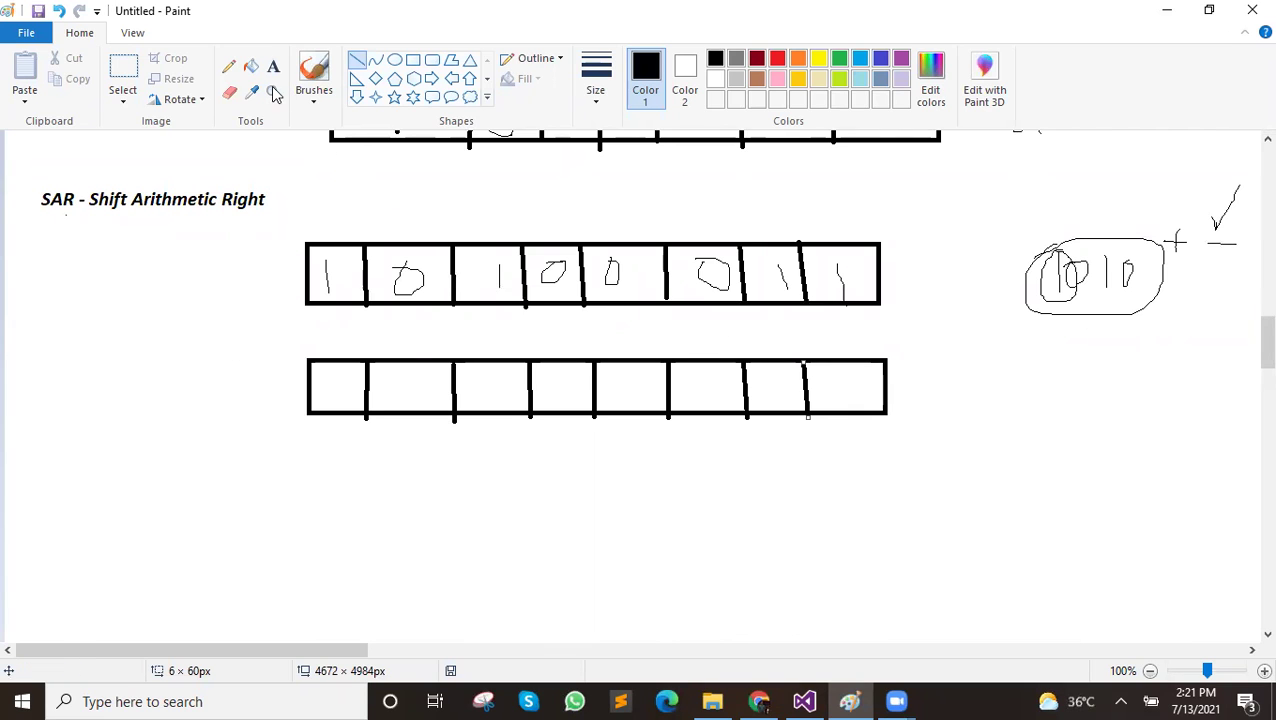
# Draw the dropped-bit arrow, write 1 in the last result box, and link top bits diagonally one box right
pyautogui.click(229, 66)
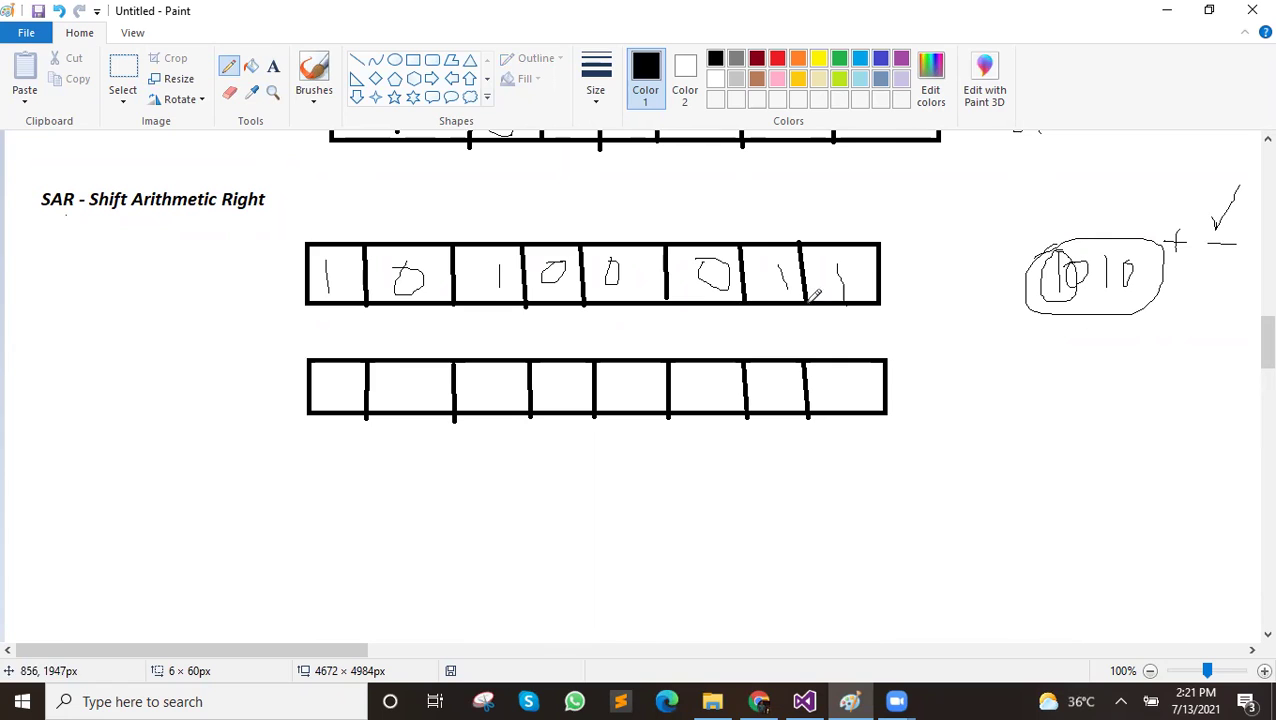
pyautogui.moveTo(882, 266)
pyautogui.mouseDown()
pyautogui.moveTo(911, 265)
pyautogui.moveTo(906, 279)
pyautogui.moveTo(815, 298)
pyautogui.moveTo(840, 352)
pyautogui.mouseUp()
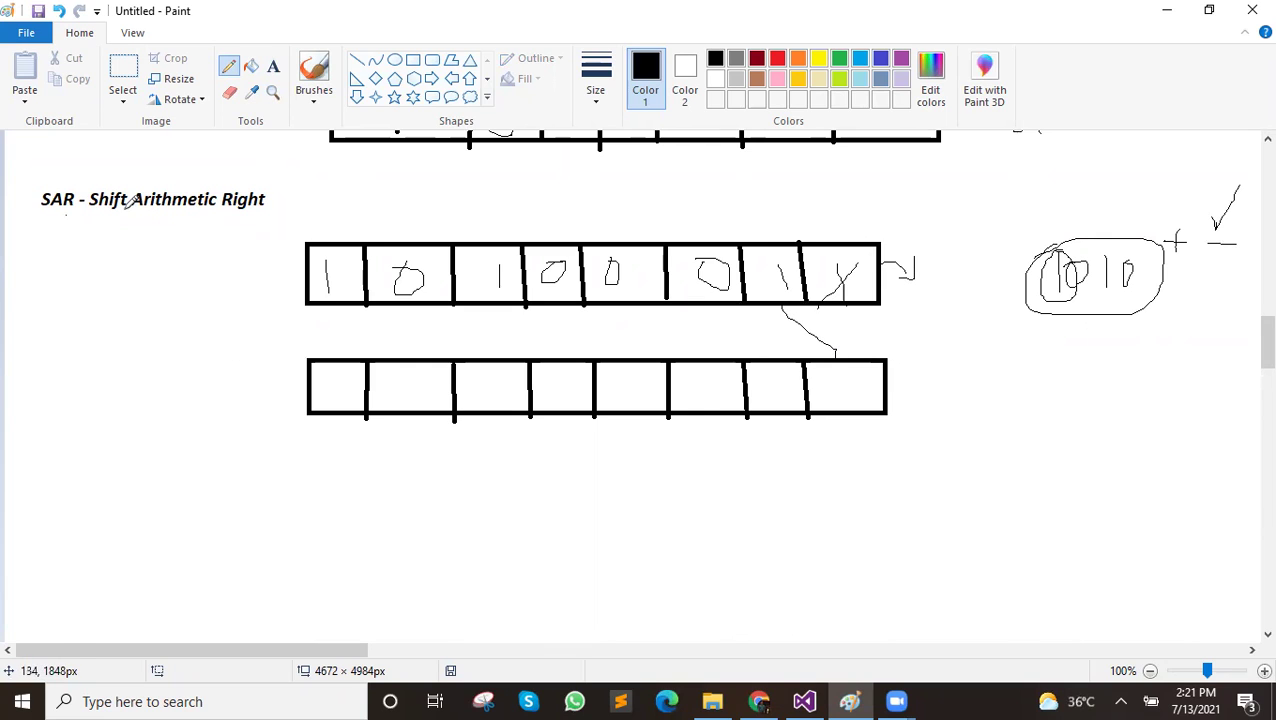
pyautogui.moveTo(841, 378); pyautogui.dragTo(842, 398)
pyautogui.moveTo(710, 308)
pyautogui.mouseDown()
pyautogui.moveTo(754, 355)
pyautogui.moveTo(770, 408)
pyautogui.mouseUp()
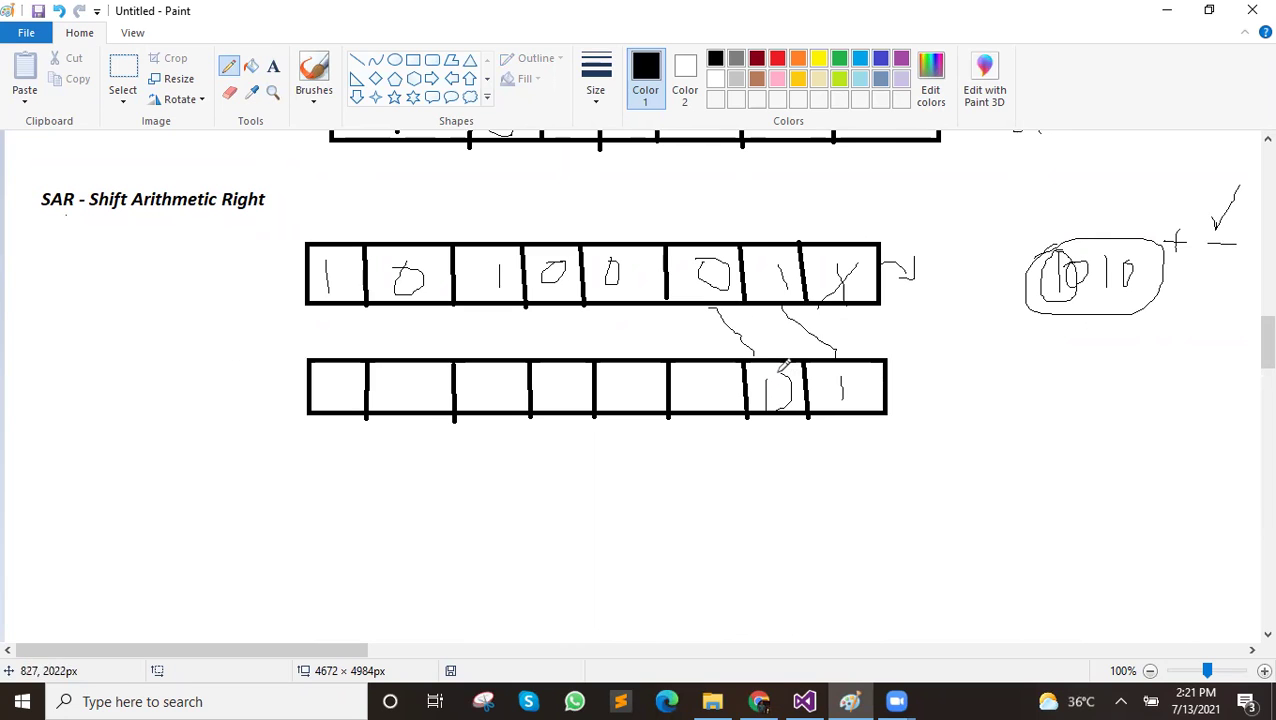
pyautogui.moveTo(636, 304)
pyautogui.mouseDown()
pyautogui.moveTo(702, 350)
pyautogui.moveTo(700, 372)
pyautogui.mouseUp()
pyautogui.moveTo(568, 304)
pyautogui.mouseDown()
pyautogui.moveTo(624, 352)
pyautogui.moveTo(620, 381)
pyautogui.mouseUp()
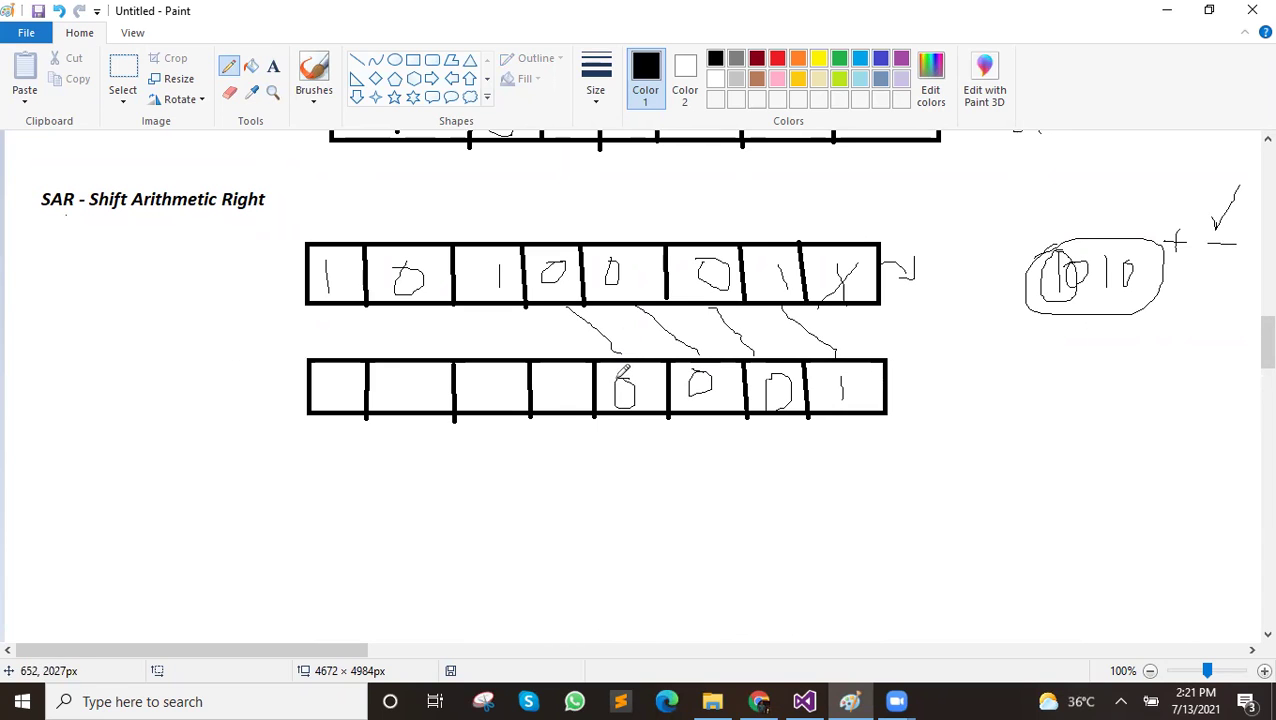
pyautogui.moveTo(490, 308)
pyautogui.mouseDown()
pyautogui.moveTo(554, 356)
pyautogui.moveTo(563, 390)
pyautogui.mouseUp()
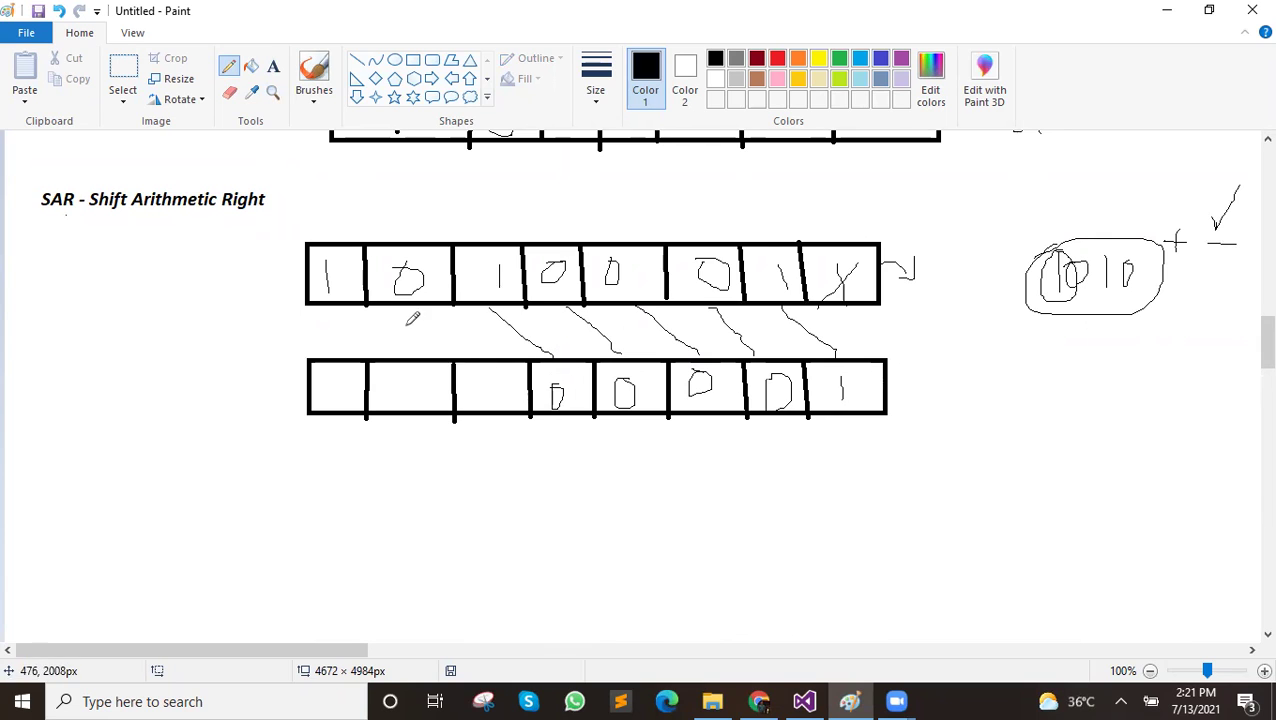
pyautogui.moveTo(410, 309); pyautogui.dragTo(490, 377)
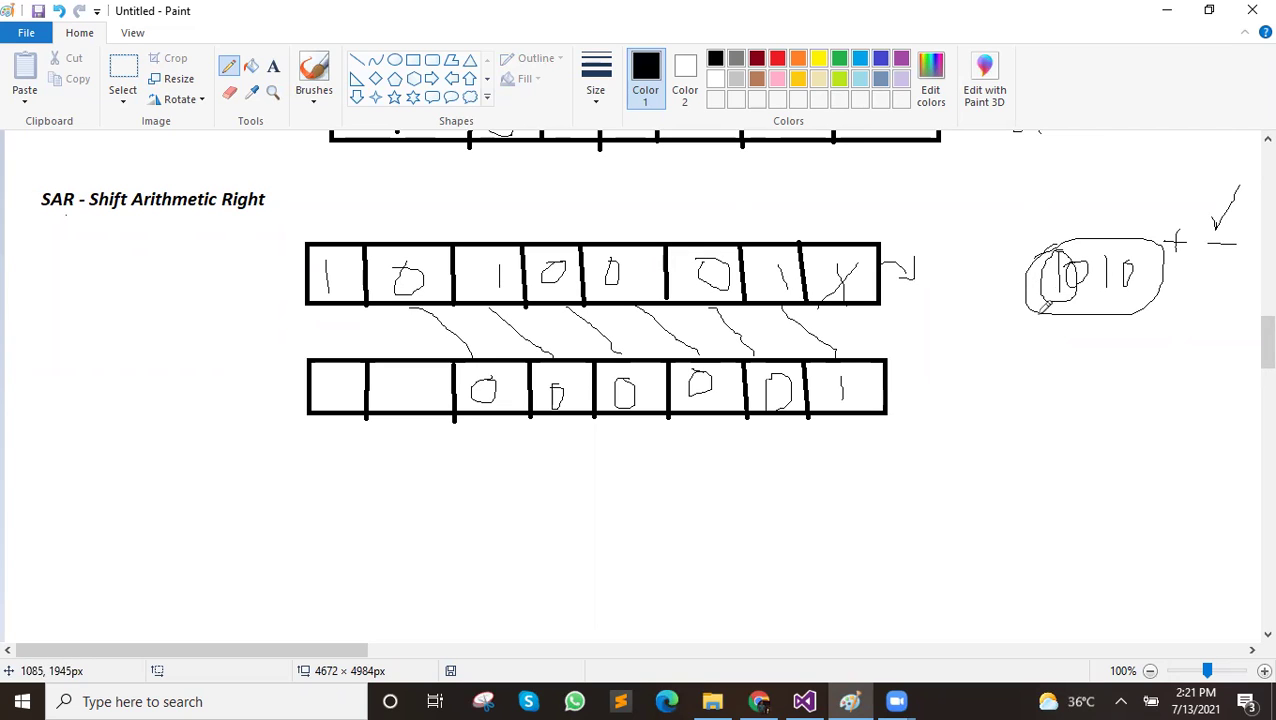
pyautogui.moveTo(339, 270); pyautogui.dragTo(327, 284)
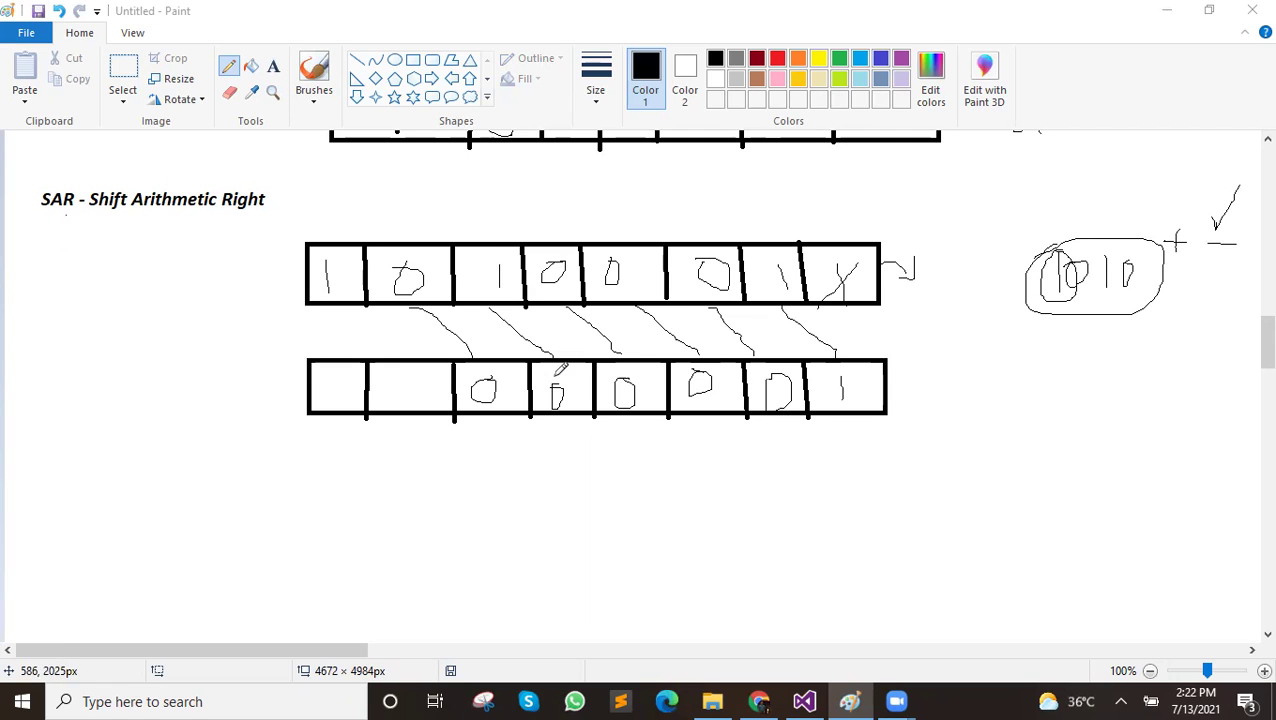
# Erase the wrong bit in the fourth result box and write 1 there
pyautogui.moveTo(565, 372); pyautogui.dragTo(552, 406)
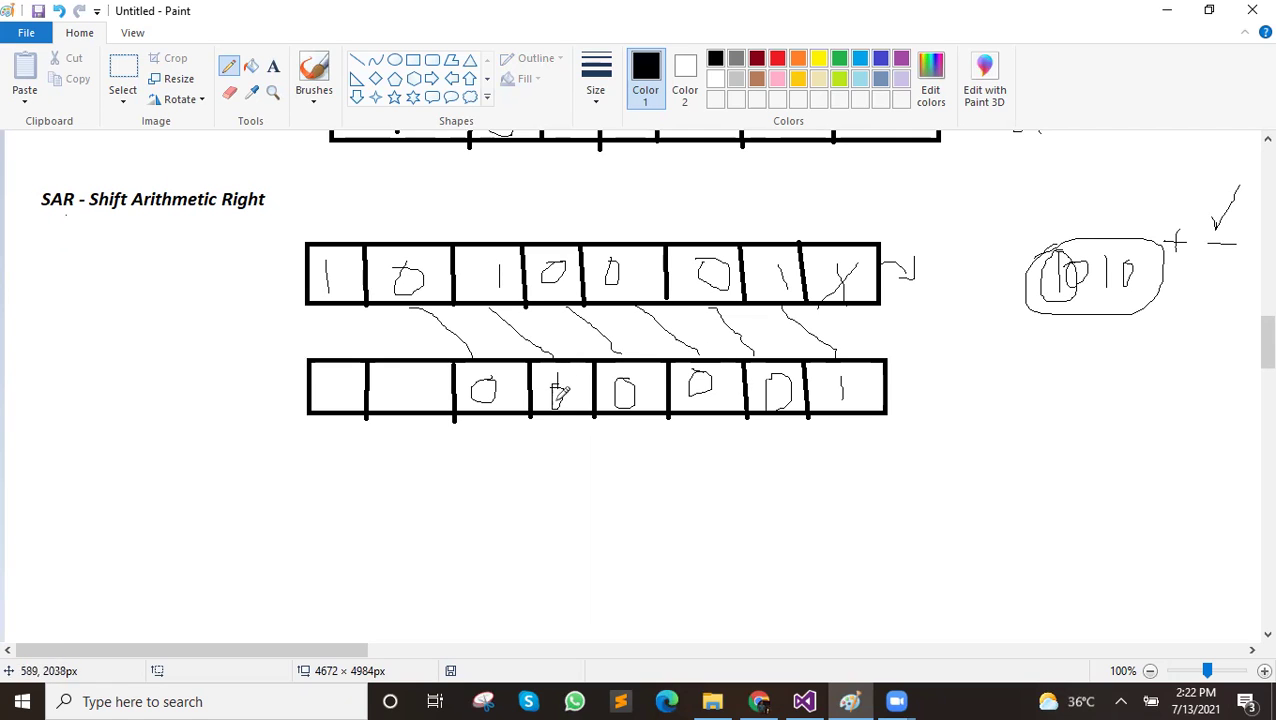
pyautogui.click(229, 92)
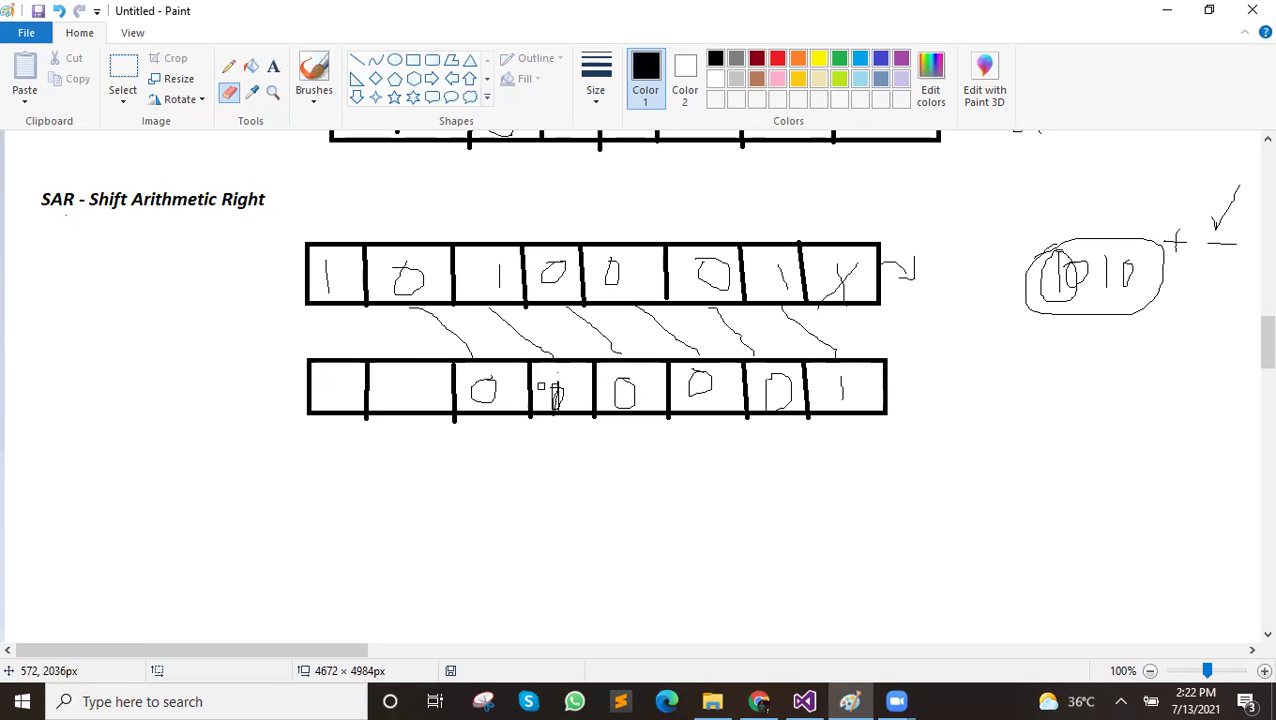
pyautogui.moveTo(555, 408); pyautogui.dragTo(555, 388)
pyautogui.click(231, 66)
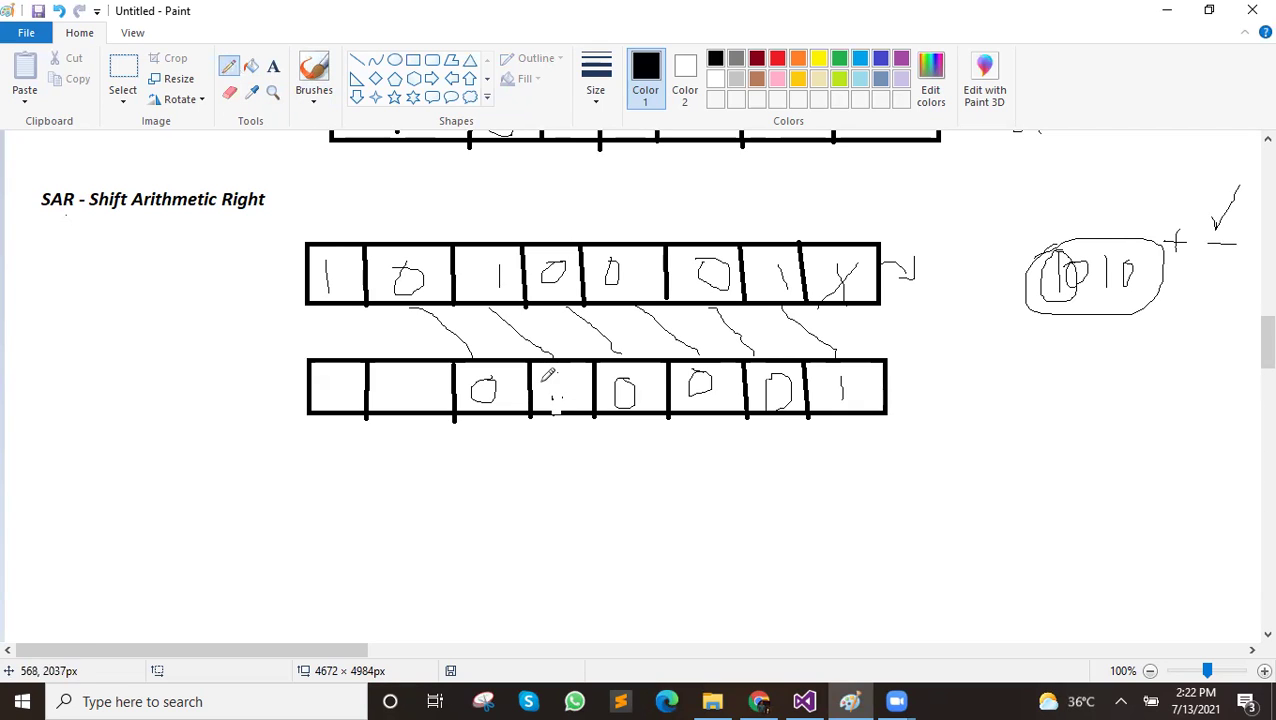
pyautogui.moveTo(557, 377); pyautogui.dragTo(557, 404)
# Draw sign-bit arrows and write the copied 1 into the first two result boxes
pyautogui.moveTo(330, 317)
pyautogui.mouseDown()
pyautogui.moveTo(332, 346)
pyautogui.moveTo(354, 325)
pyautogui.mouseUp()
pyautogui.moveTo(337, 372); pyautogui.dragTo(337, 406)
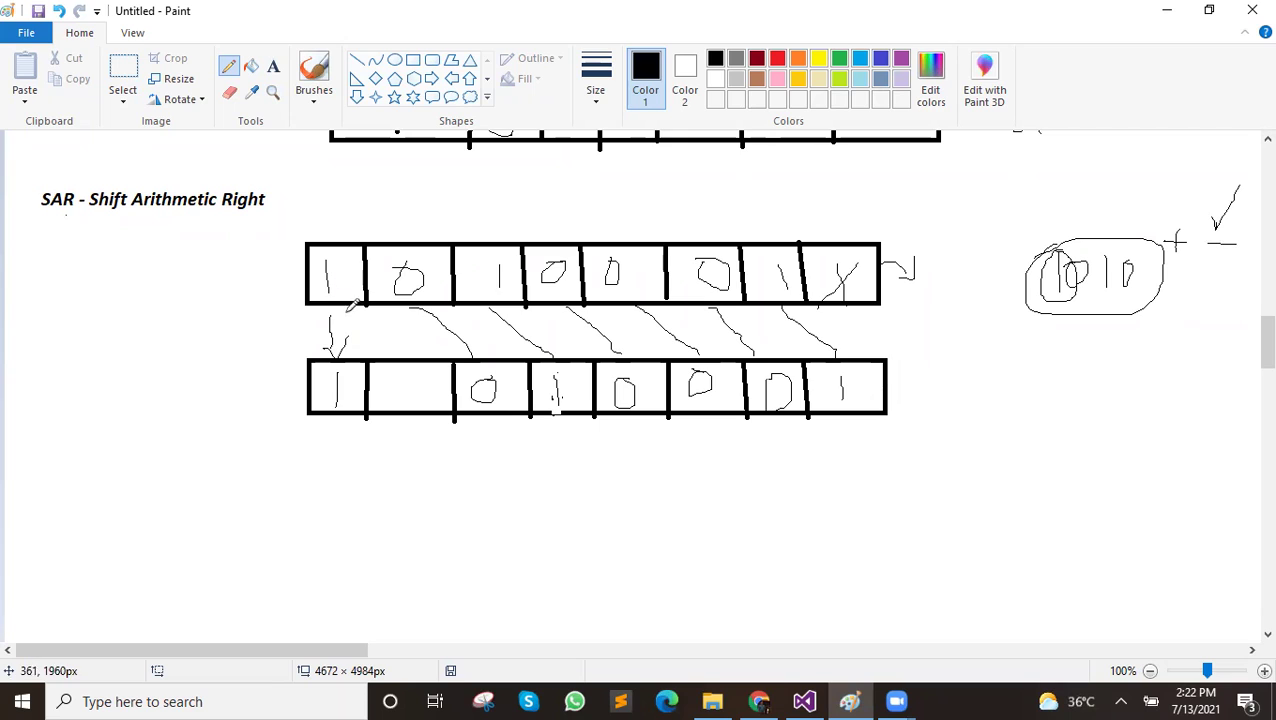
pyautogui.moveTo(350, 295); pyautogui.dragTo(405, 350)
pyautogui.moveTo(403, 371); pyautogui.dragTo(402, 408)
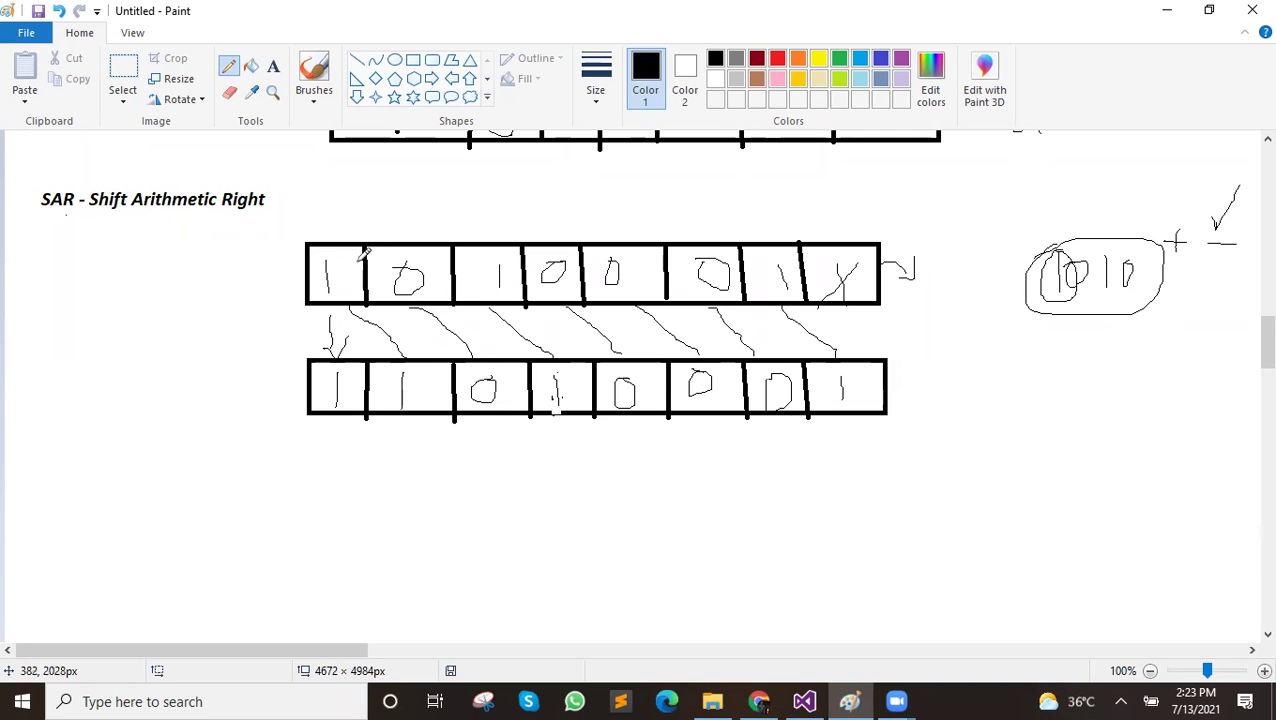
# Review the SHL and SHR diagrams, then pencil 'Count' to the right of the SAR result row
pyautogui.scroll(1, 513, 319)
pyautogui.scroll(3, 299, 342)
pyautogui.scroll(2, 276, 333)
pyautogui.scroll(1, 157, 392)
pyautogui.scroll(-2, 205, 461)
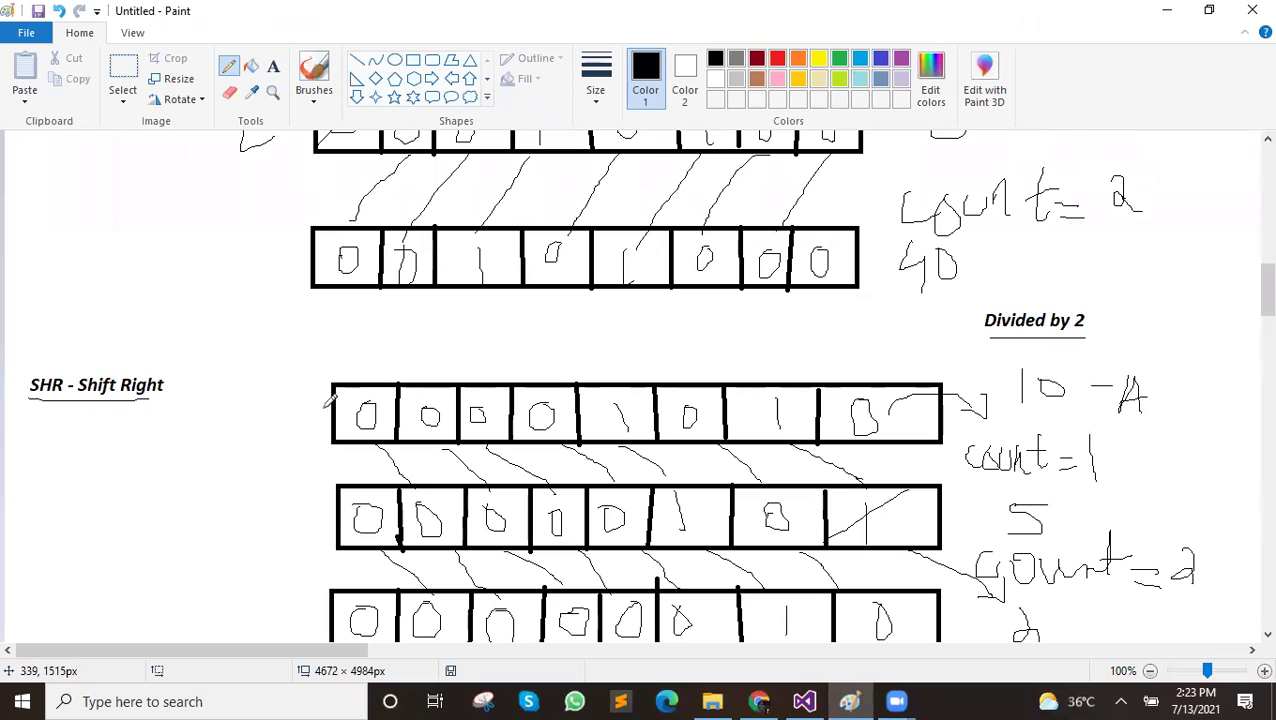
pyautogui.scroll(-2, 890, 390)
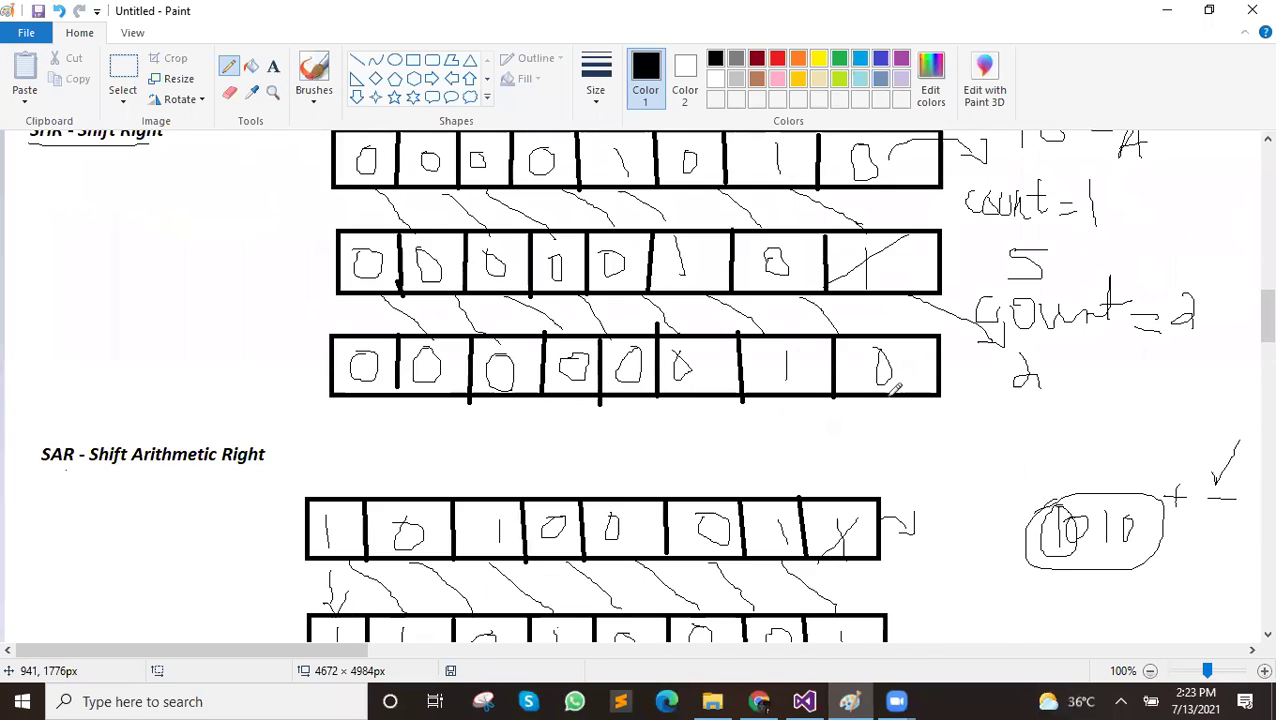
pyautogui.scroll(-2, 884, 389)
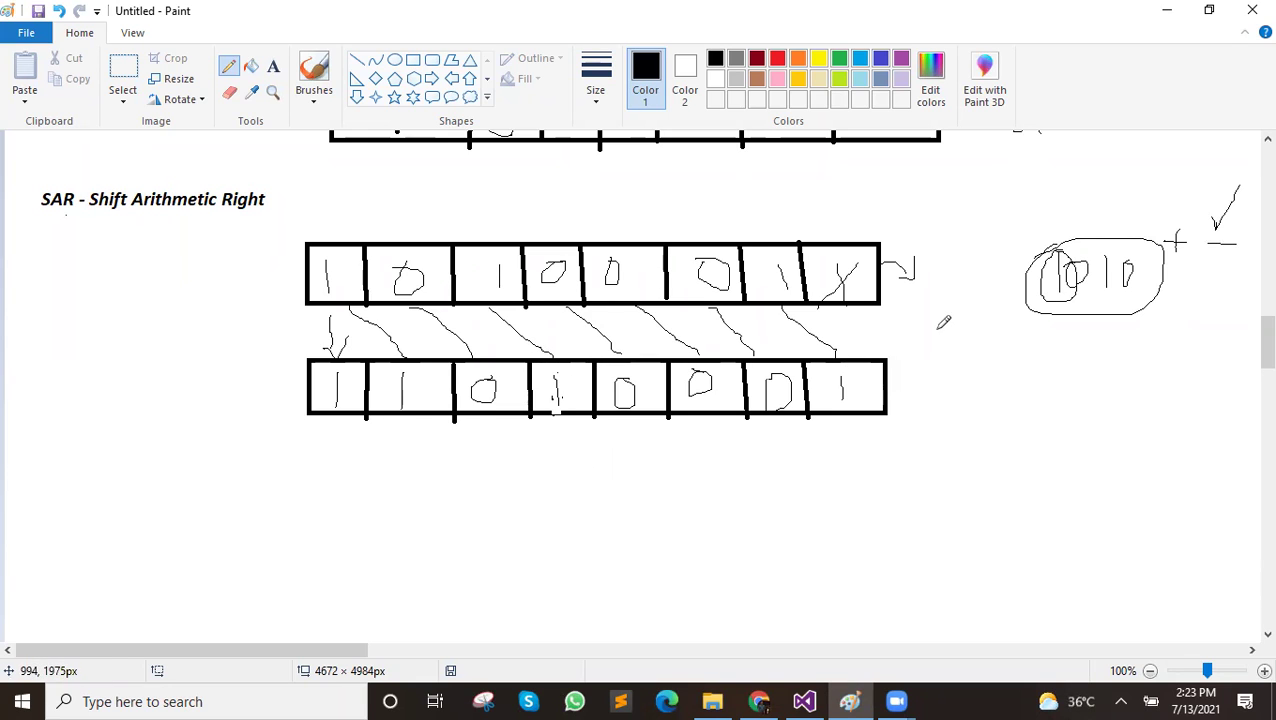
pyautogui.moveTo(934, 323)
pyautogui.mouseDown()
pyautogui.moveTo(932, 350)
pyautogui.moveTo(980, 324)
pyautogui.moveTo(998, 350)
pyautogui.mouseUp()
pyautogui.moveTo(1006, 300)
pyautogui.mouseDown()
pyautogui.moveTo(1014, 344)
pyautogui.moveTo(1024, 320)
pyautogui.mouseUp()
pyautogui.moveTo(841, 379); pyautogui.dragTo(841, 399)
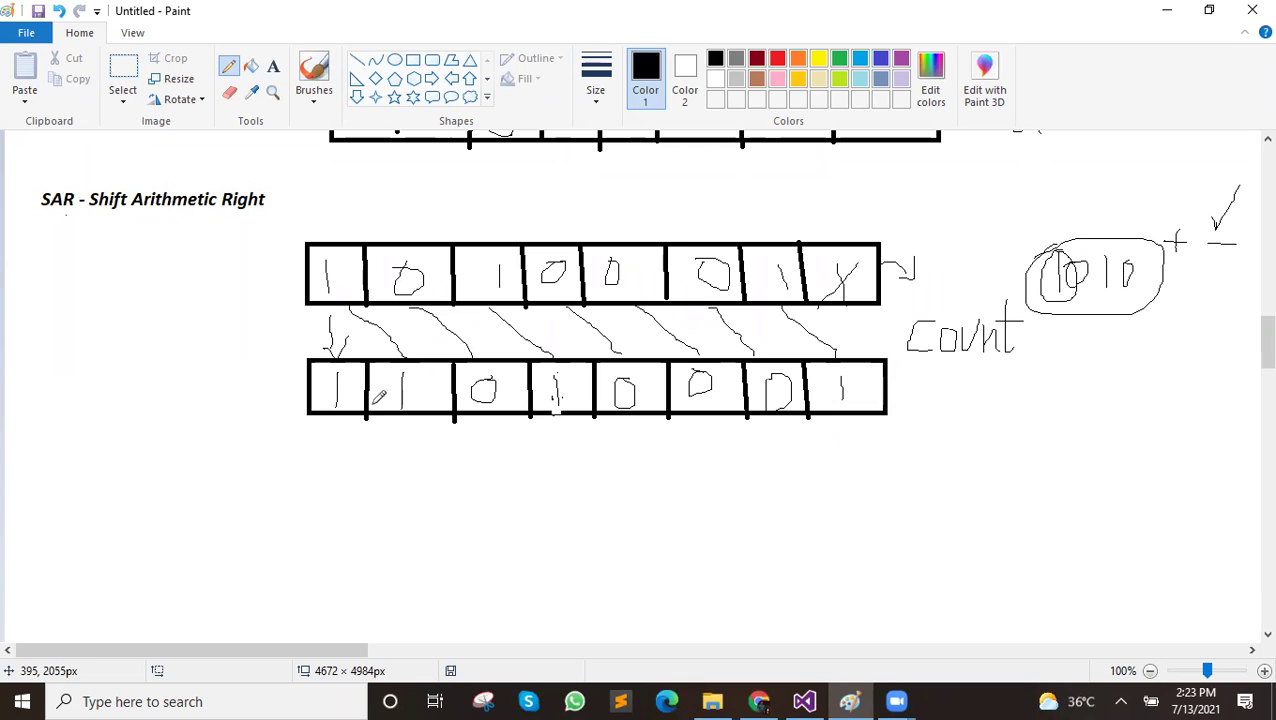
# Replace SHR eax,2 with SAR eax,1 in the assembly code
pyautogui.click(804, 701)
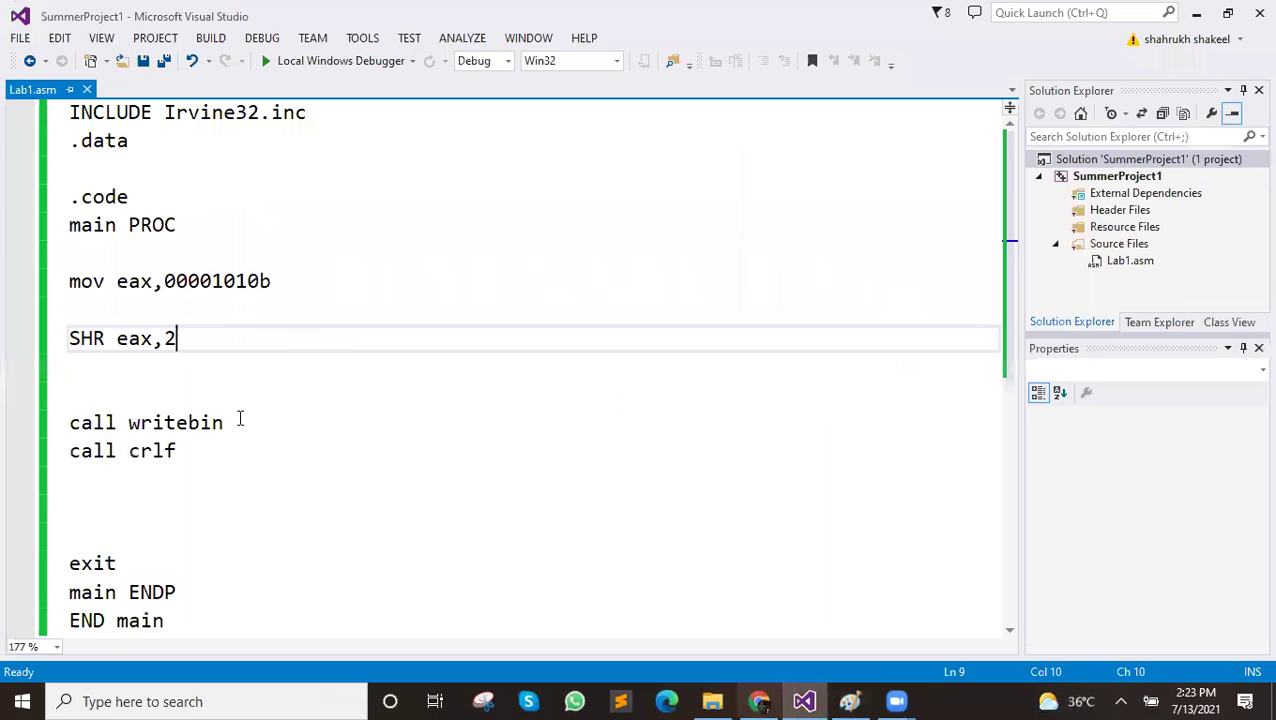
pyautogui.doubleClick(95, 342)
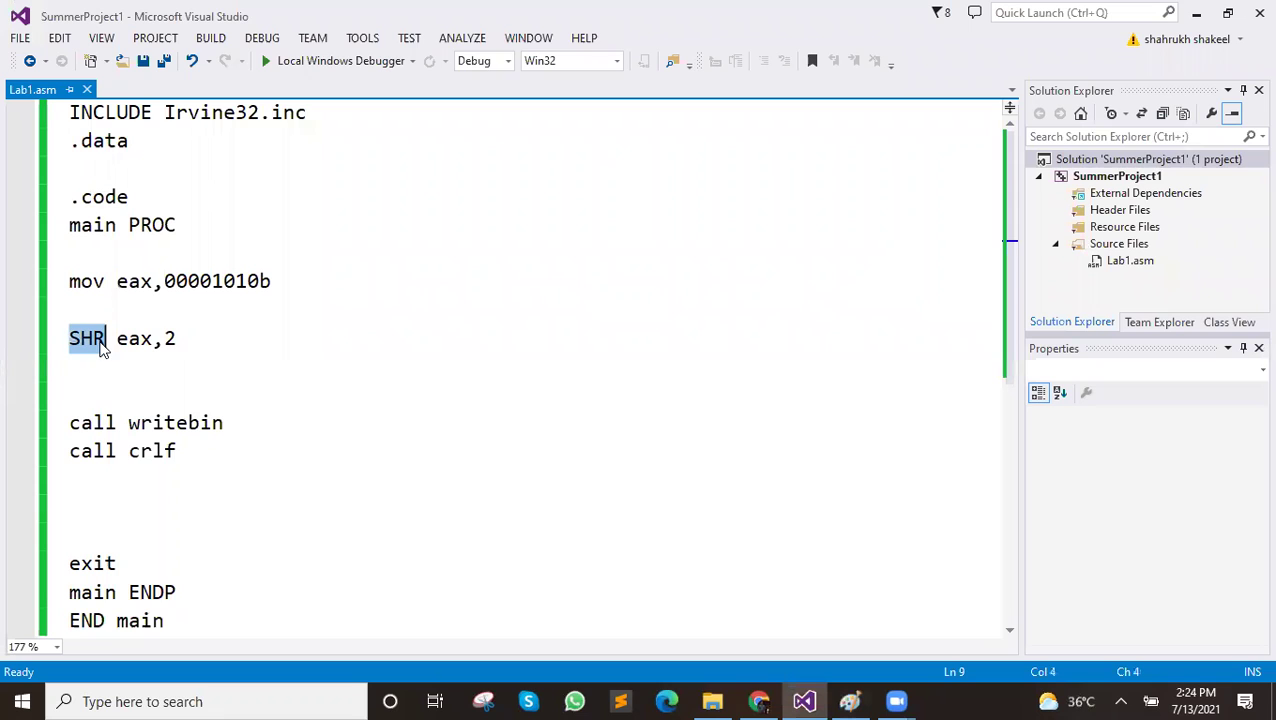
pyautogui.write('S')
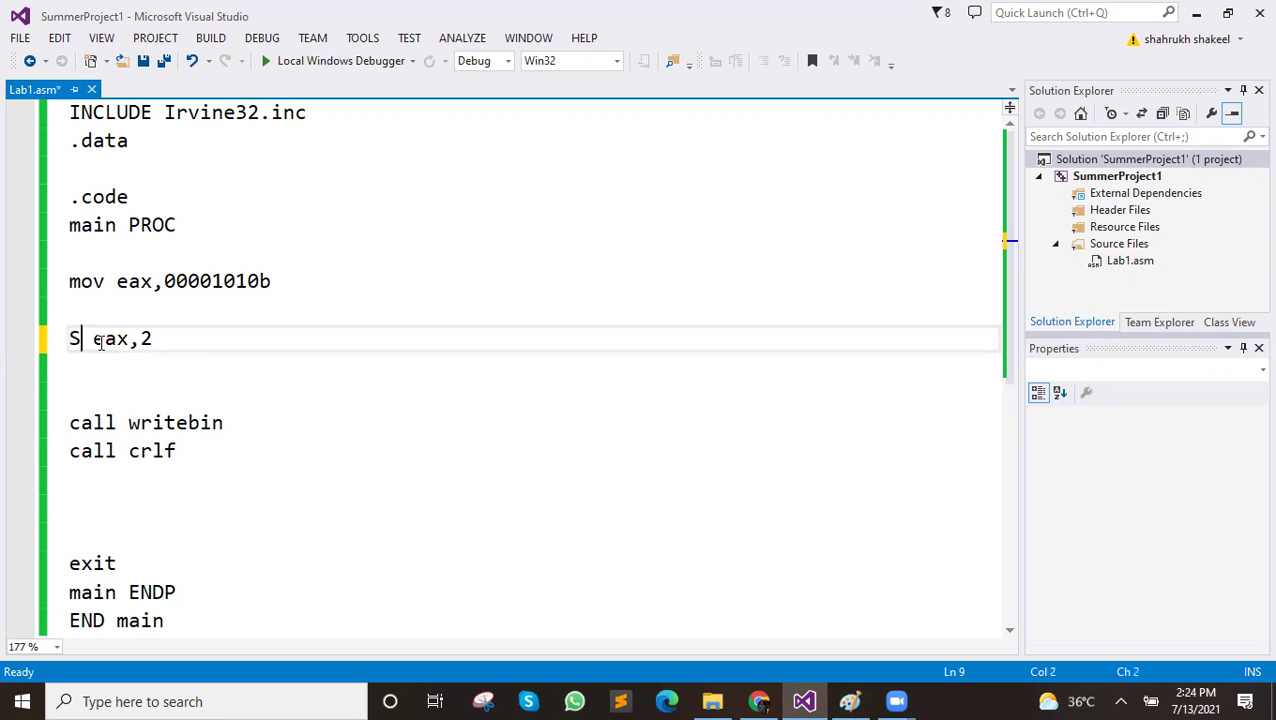
pyautogui.write('AR')
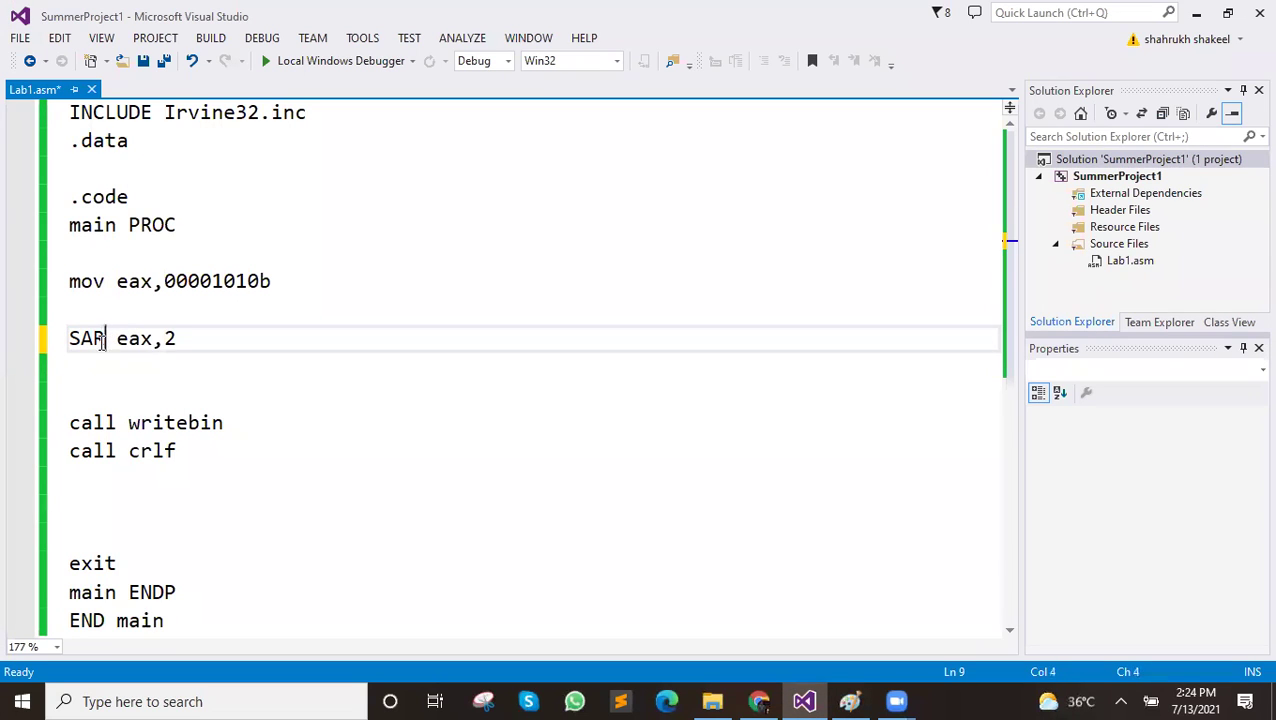
pyautogui.press('Right')
pyautogui.press('Right')
pyautogui.press('Right')
pyautogui.press('Right')
pyautogui.press('Right')
pyautogui.press('Right')
pyautogui.press('Left')
pyautogui.press('BackSpace')
pyautogui.write('1')
# Change the mov value to 10100011b and run it with Start Without Debugging
pyautogui.click(806, 700)
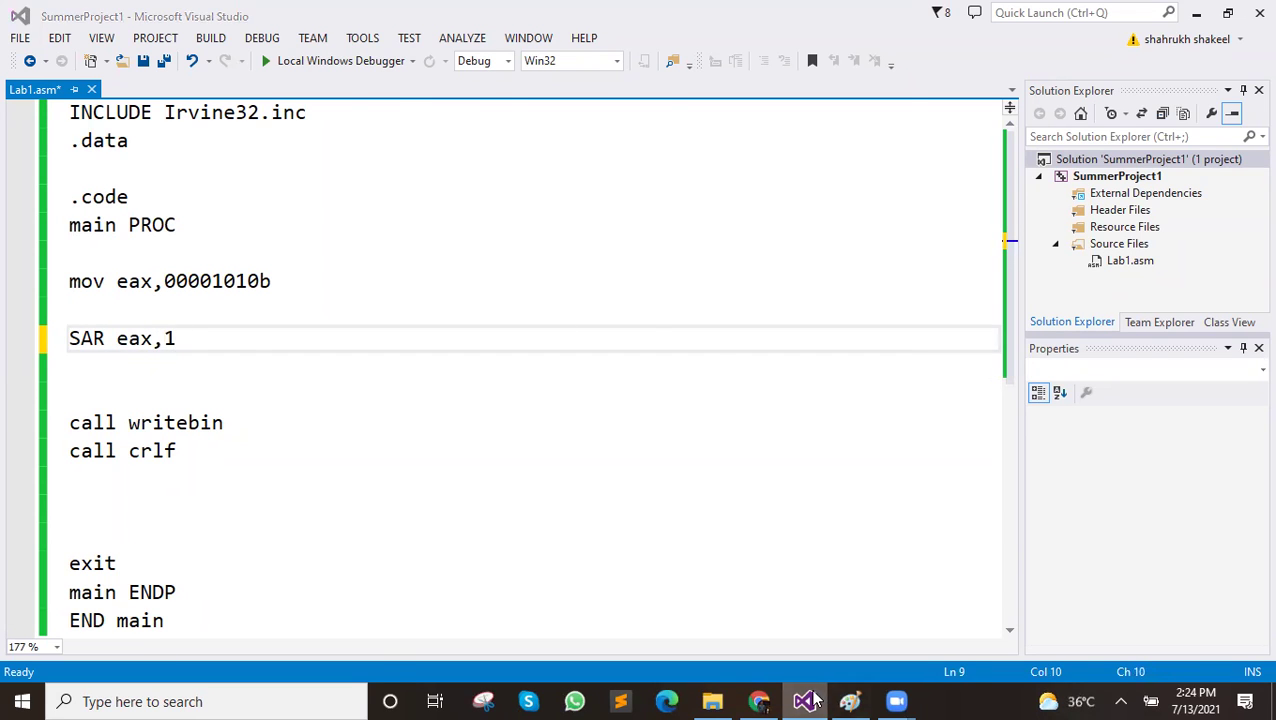
pyautogui.click(806, 700)
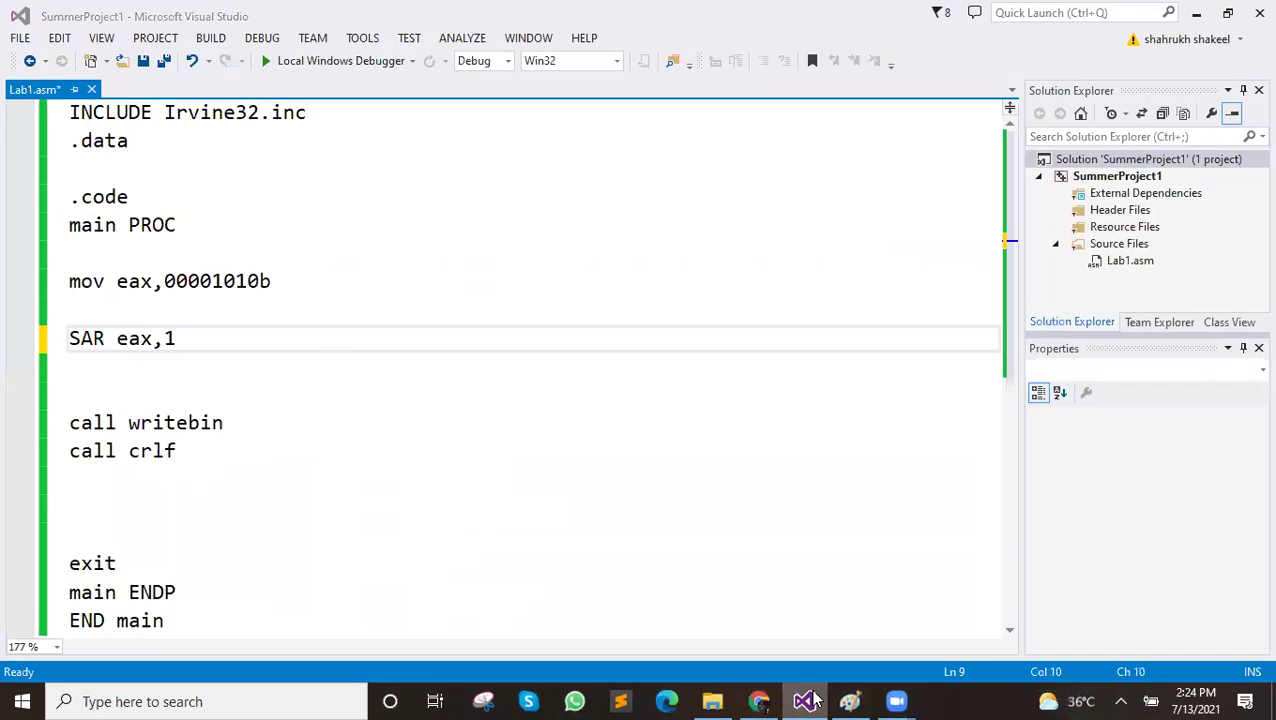
pyautogui.click(806, 700)
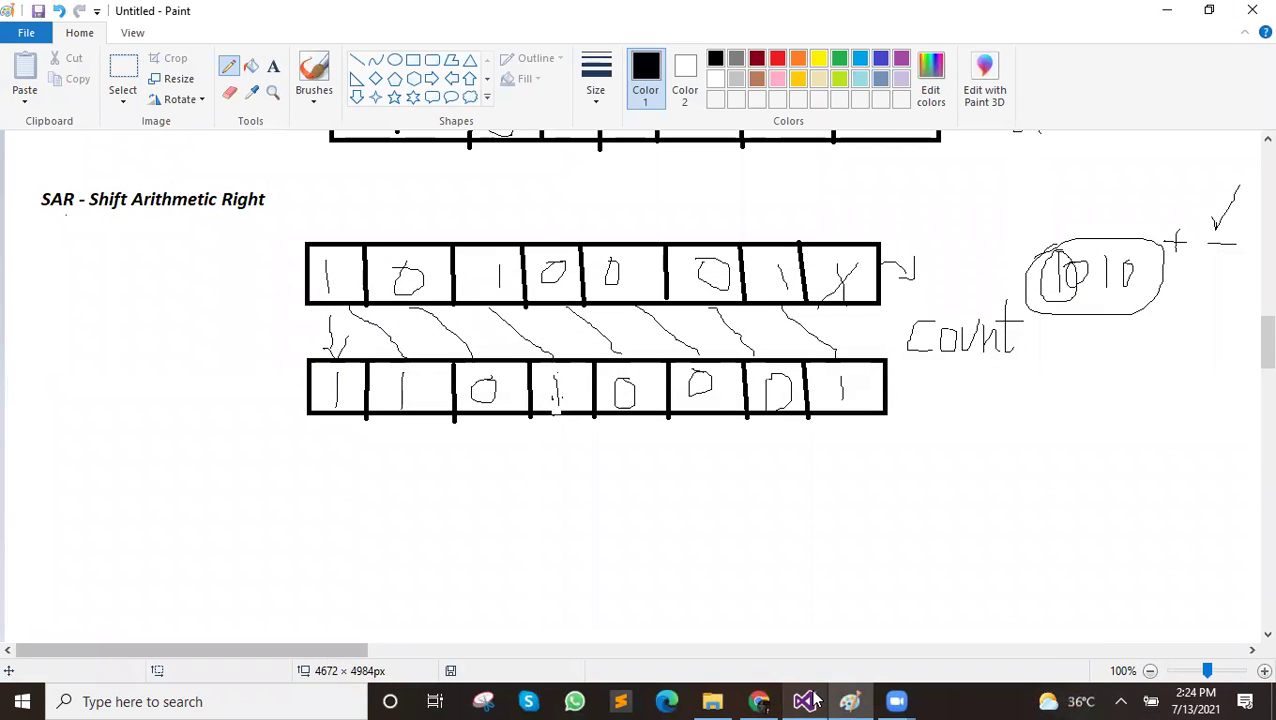
pyautogui.click(808, 700)
pyautogui.doubleClick(234, 281)
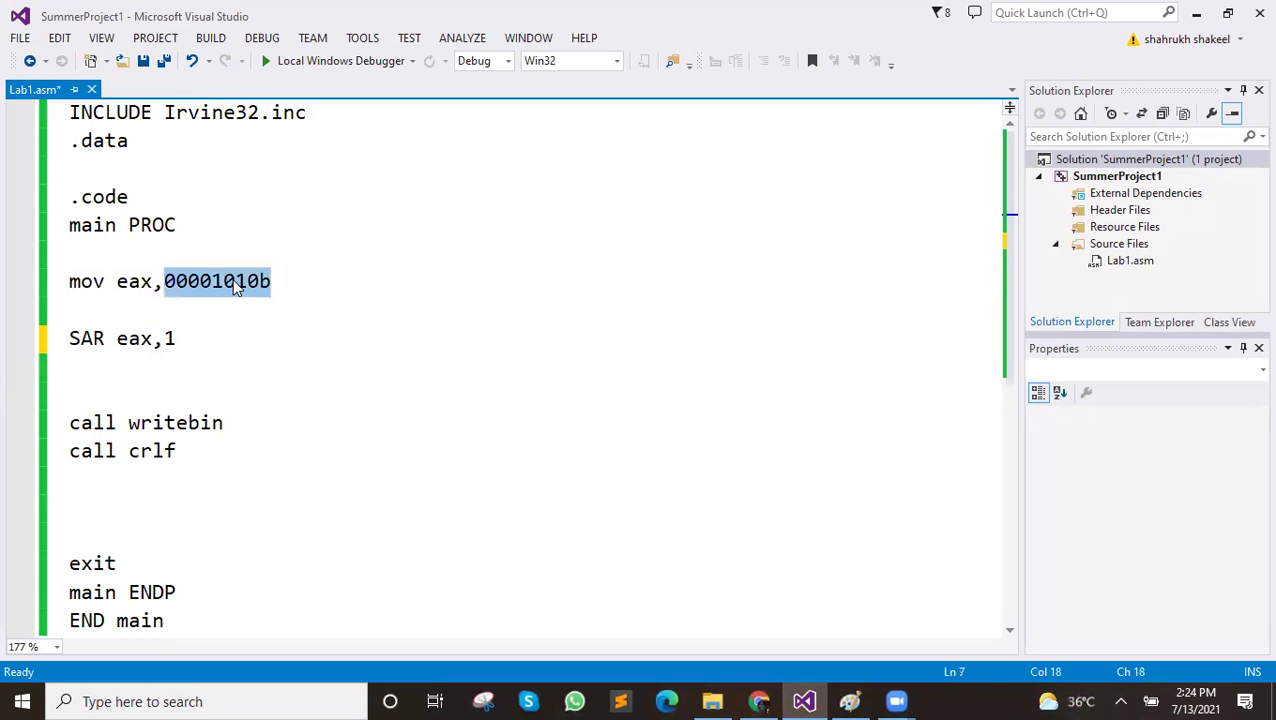
pyautogui.write('101000')
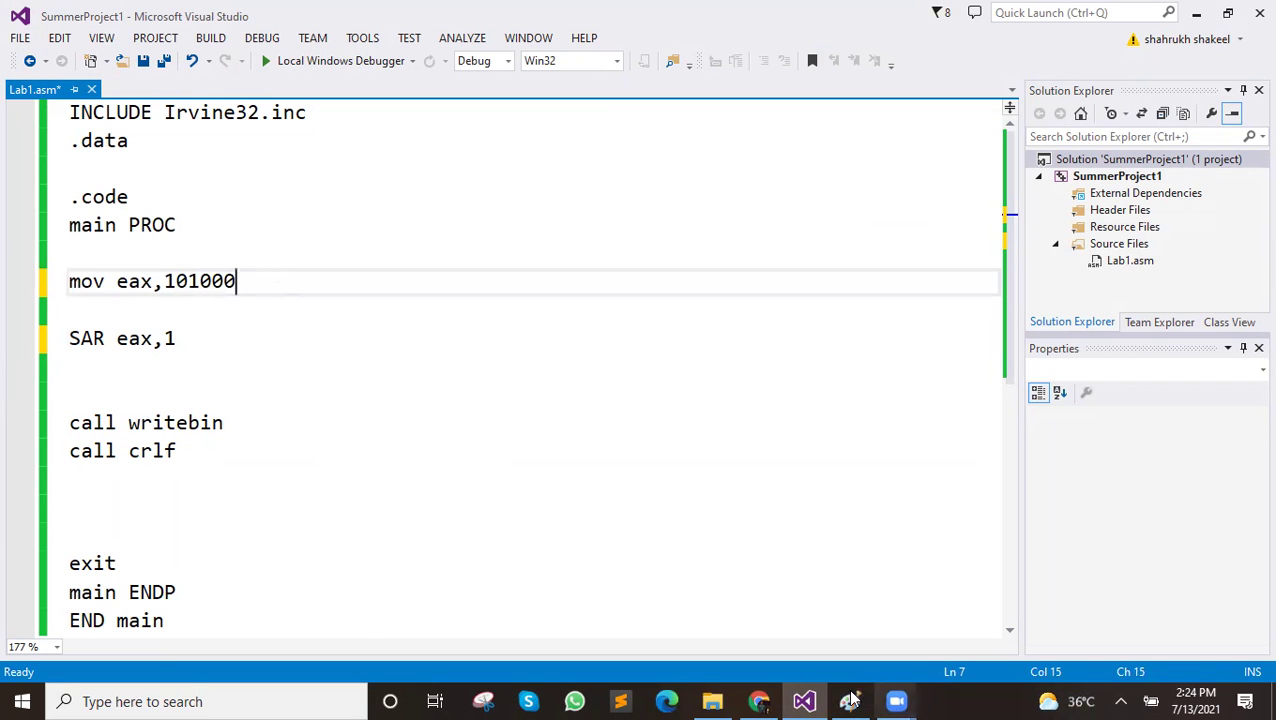
pyautogui.click(850, 701)
pyautogui.write('11b')
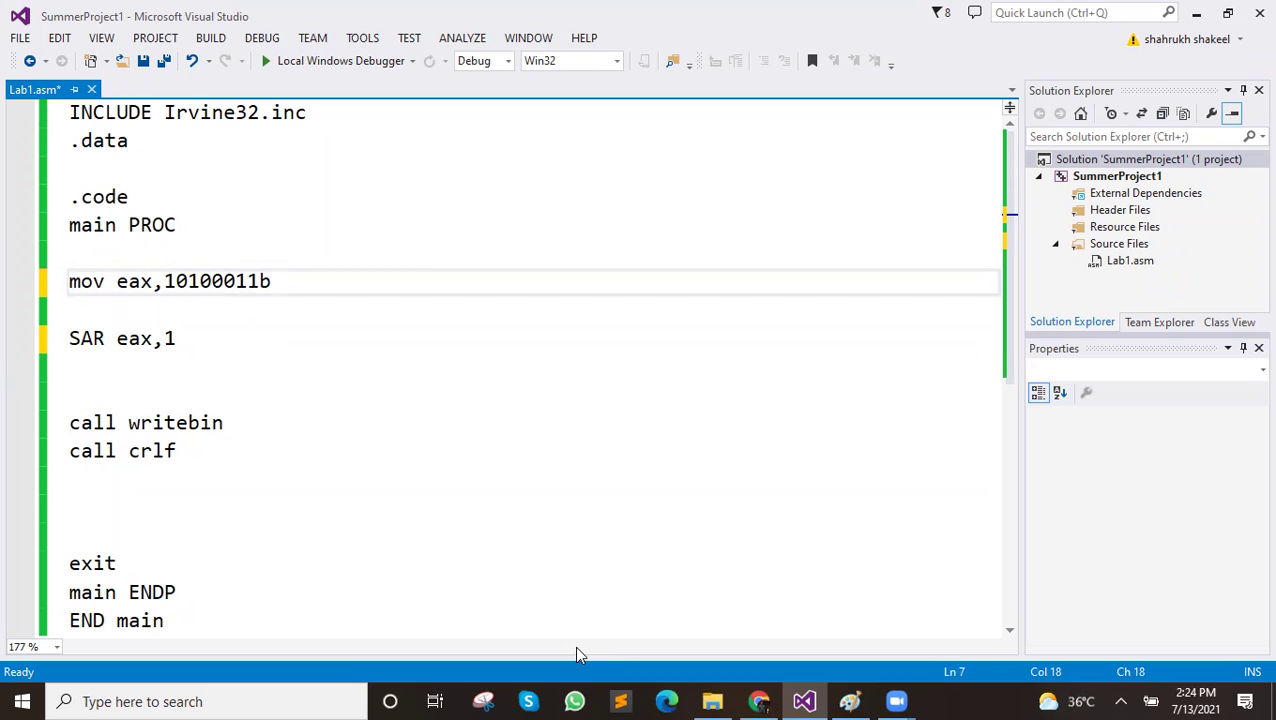
pyautogui.click(262, 38)
pyautogui.click(253, 129)
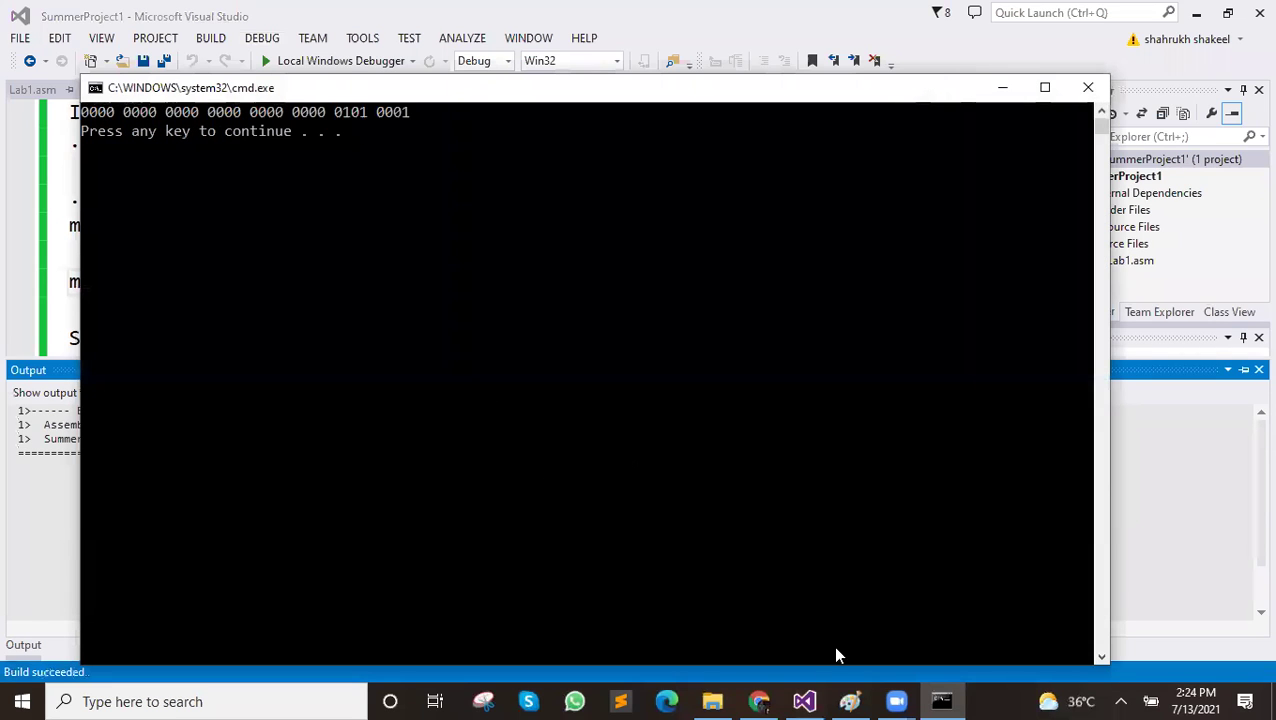
# Bring the program output forward and move it below the SAR diagram
pyautogui.click(850, 701)
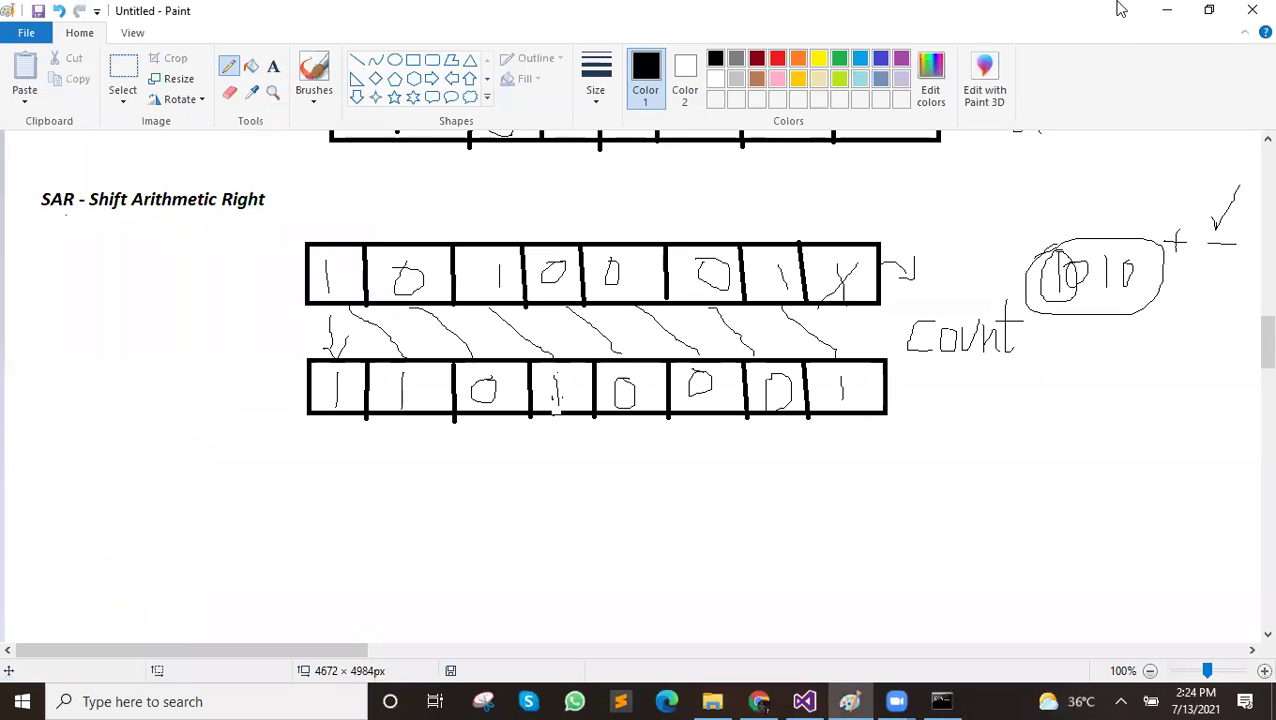
pyautogui.click(941, 701)
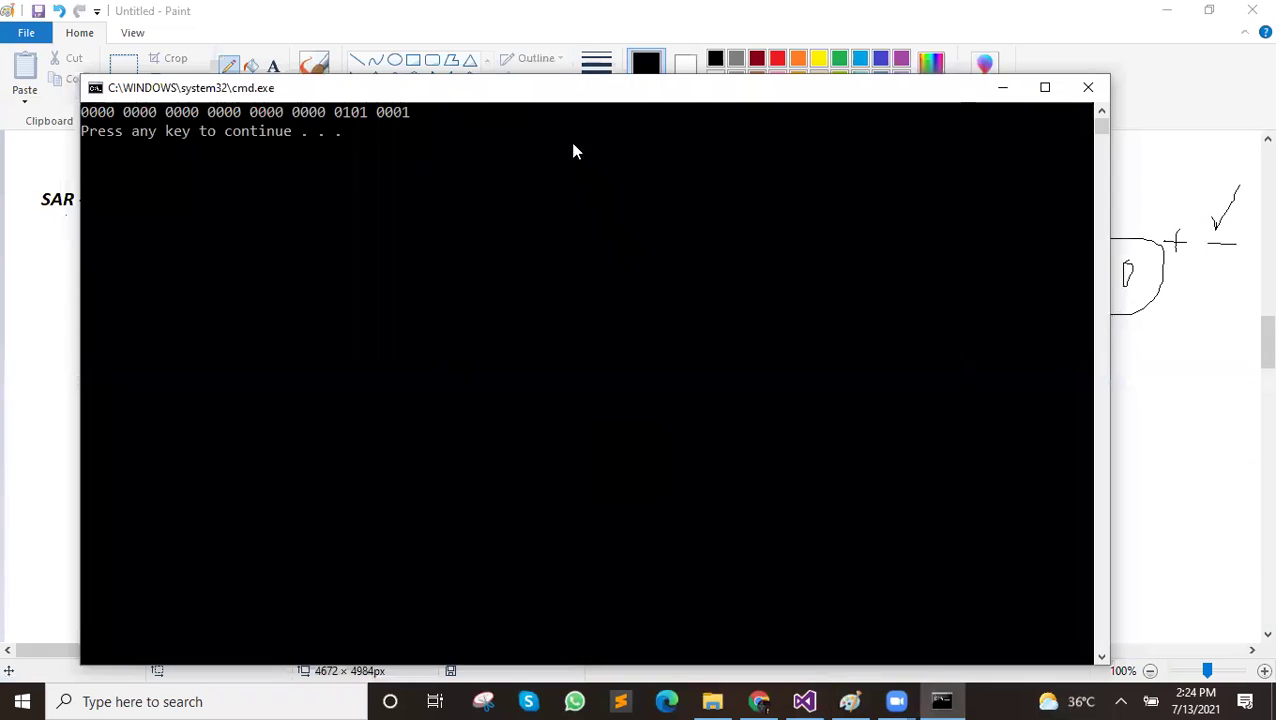
pyautogui.moveTo(572, 93); pyautogui.dragTo(699, 444)
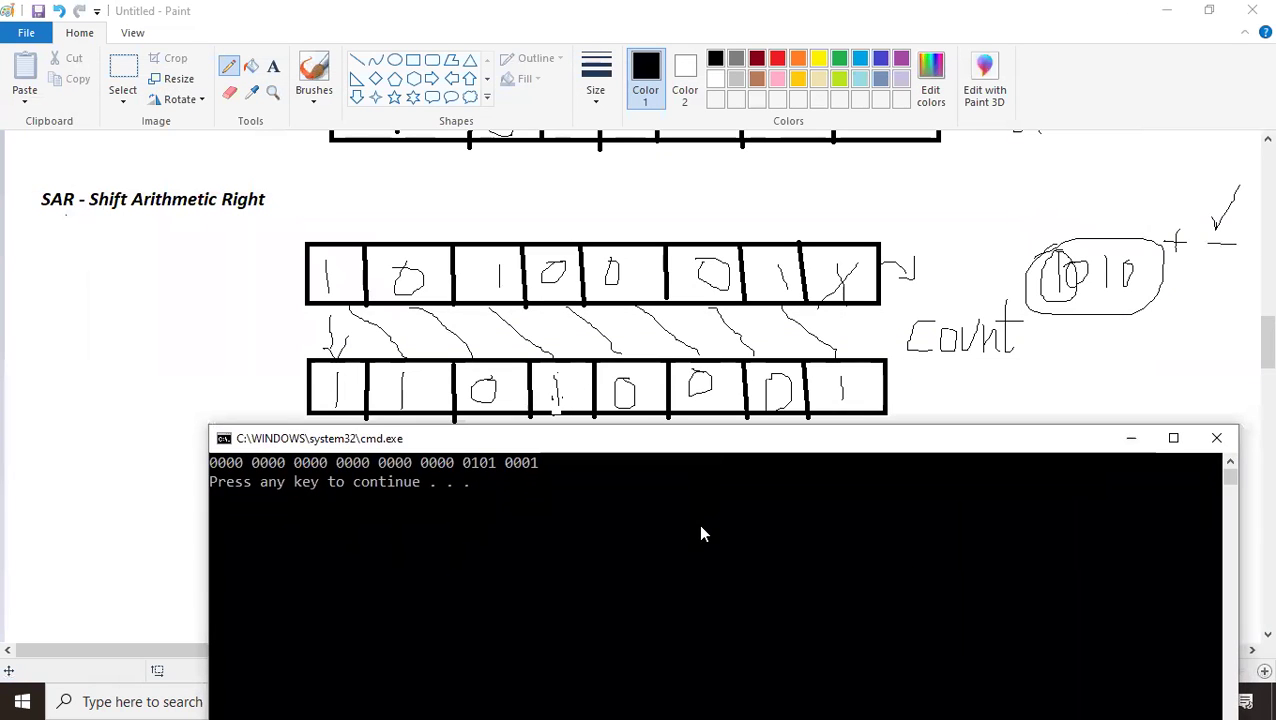
pyautogui.scroll(1, 700, 533)
pyautogui.scroll(1, 698, 523)
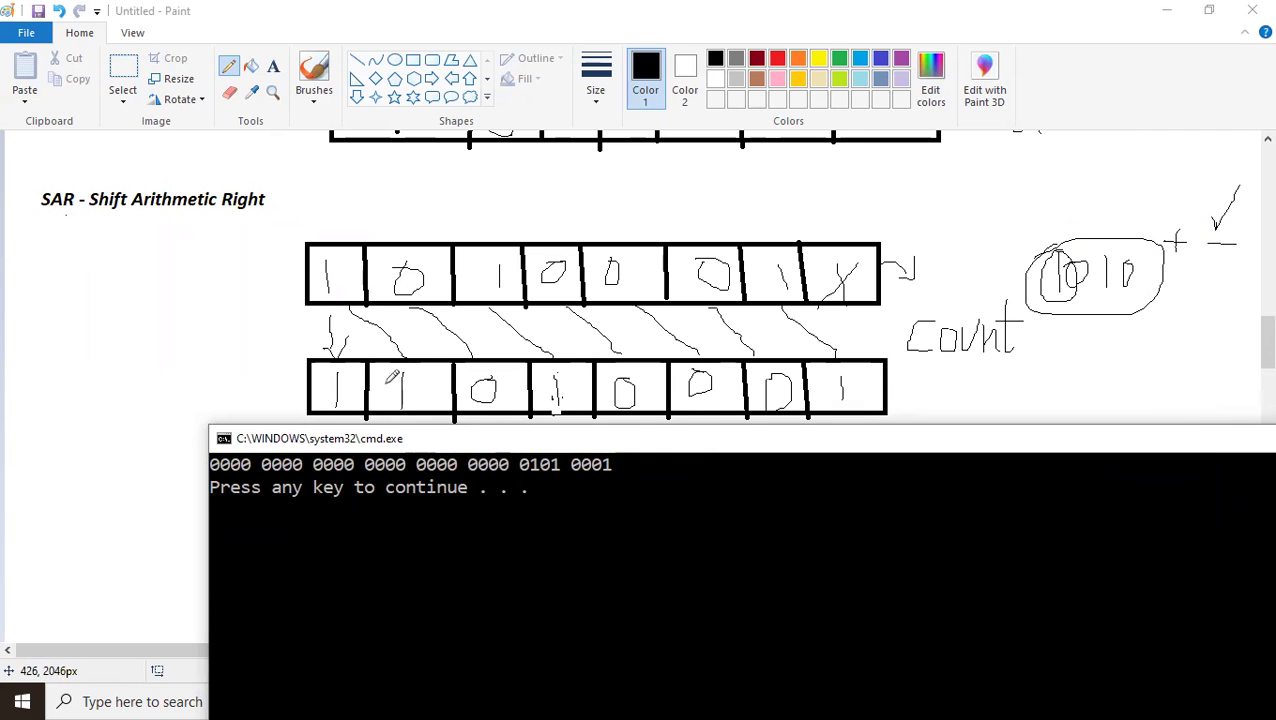
# Select the result bits 0101 0001 in the console, then move it aside and close it
pyautogui.moveTo(529, 468); pyautogui.dragTo(627, 470)
pyautogui.click(519, 468)
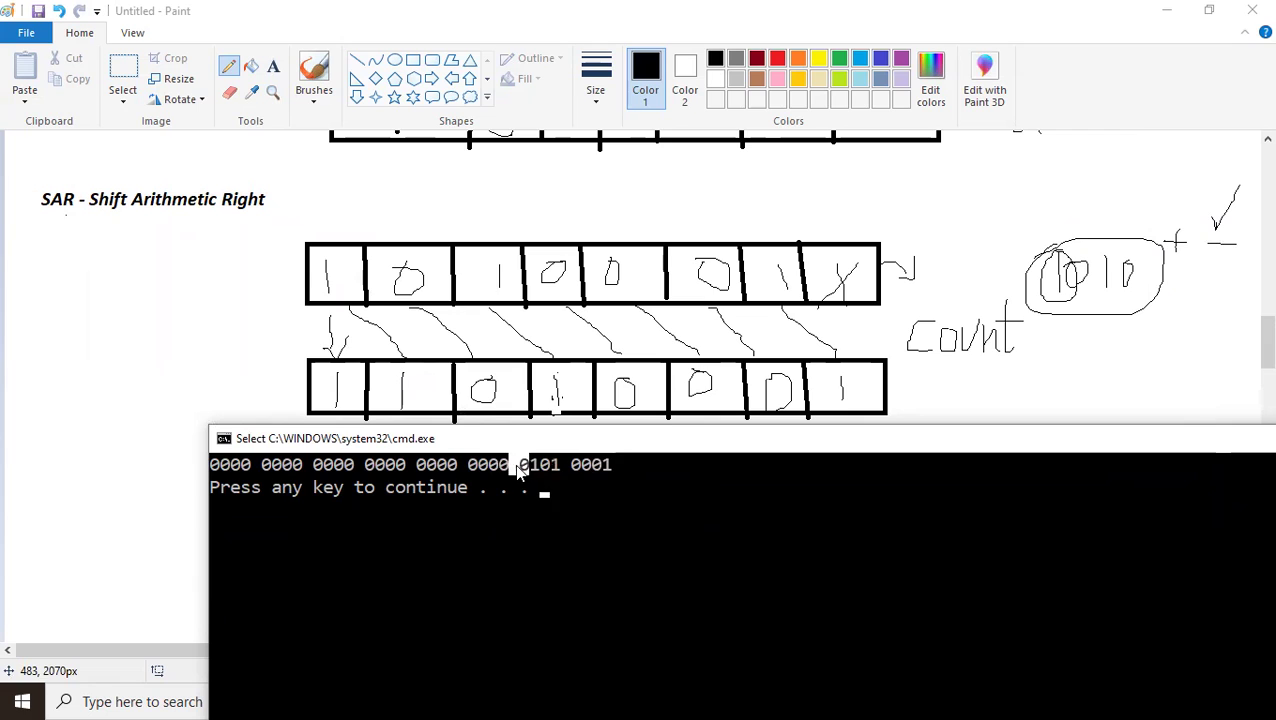
pyautogui.click(531, 475)
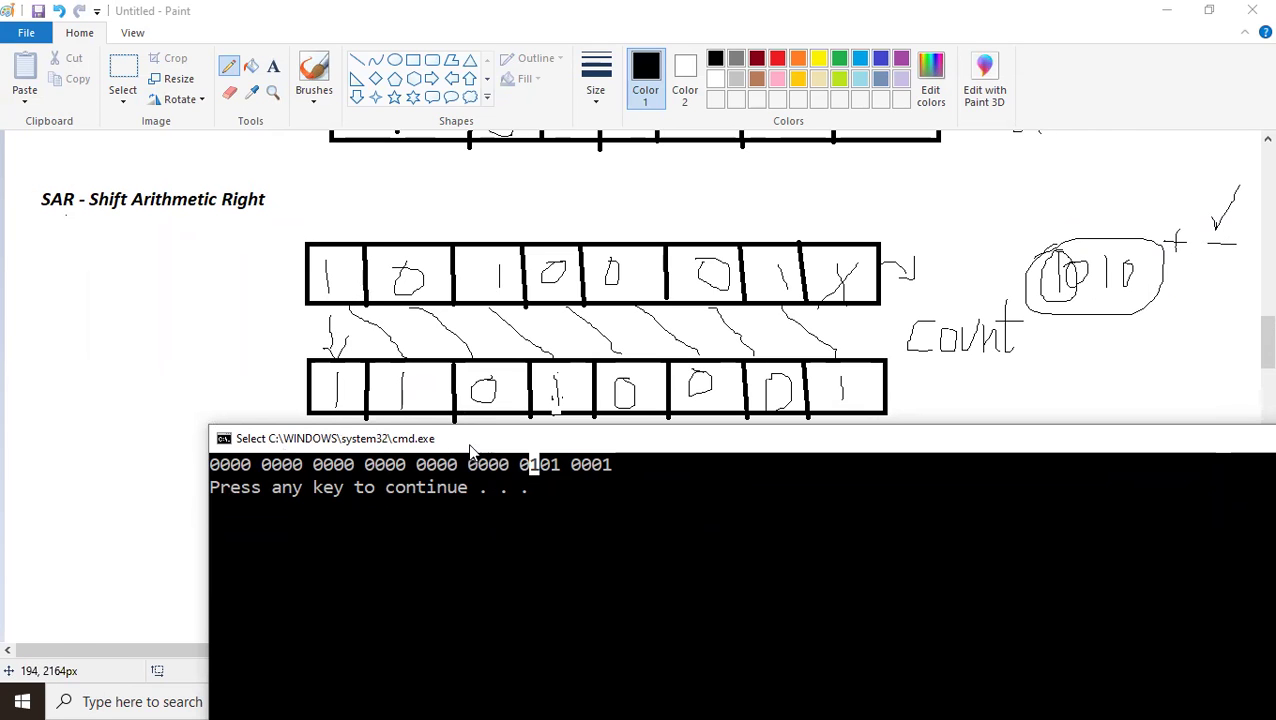
pyautogui.moveTo(533, 466); pyautogui.dragTo(621, 466)
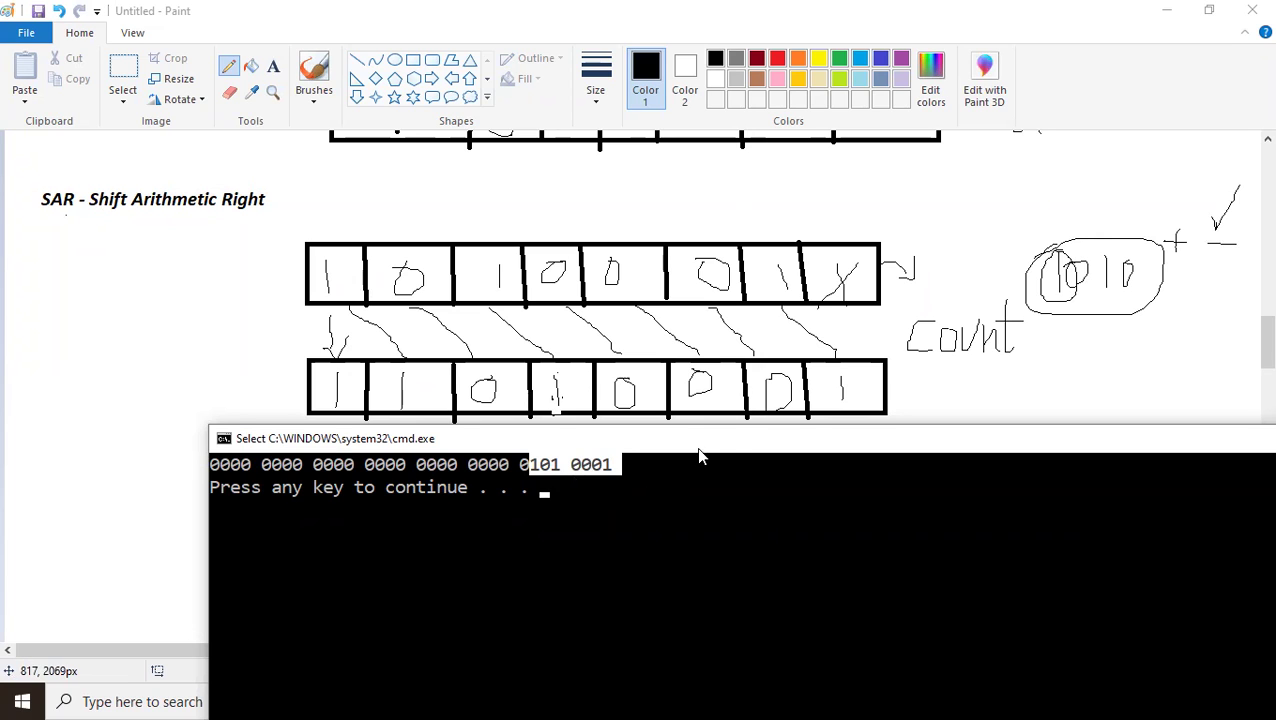
pyautogui.moveTo(696, 447); pyautogui.dragTo(397, 439)
pyautogui.click(1142, 430)
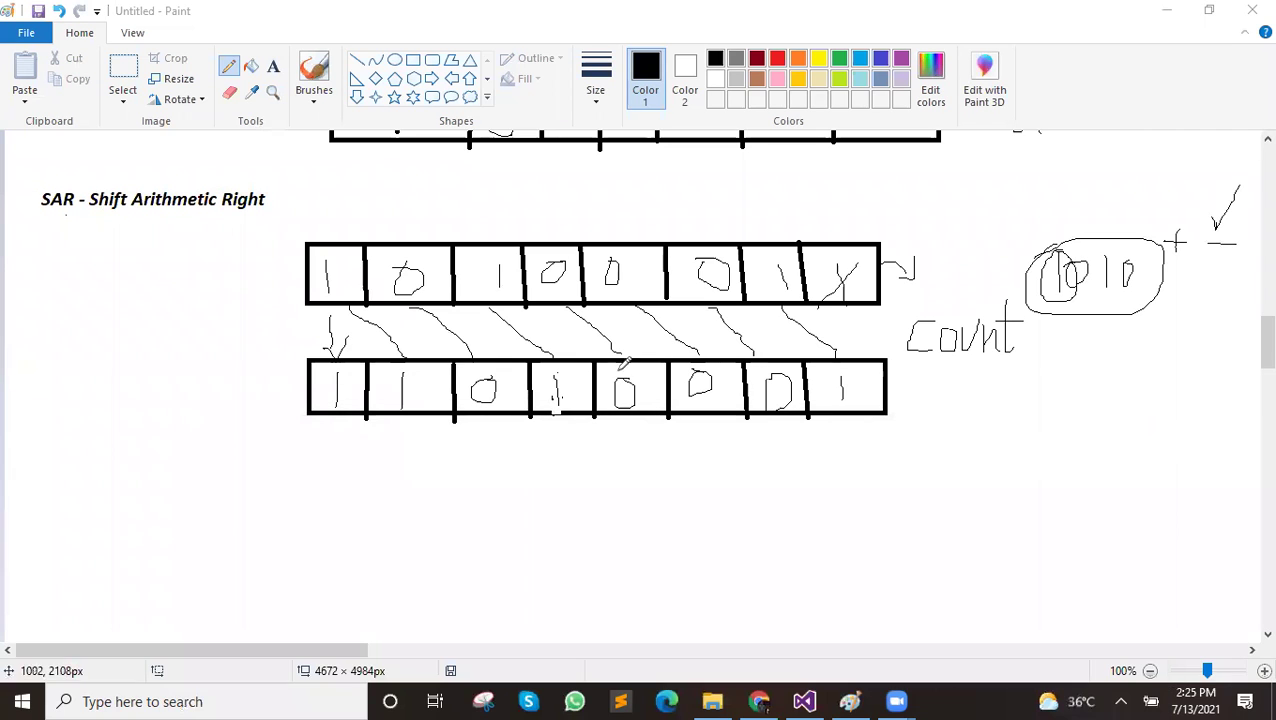
# Sketch trial strokes below the SAR result row, then undo them
pyautogui.click(829, 698)
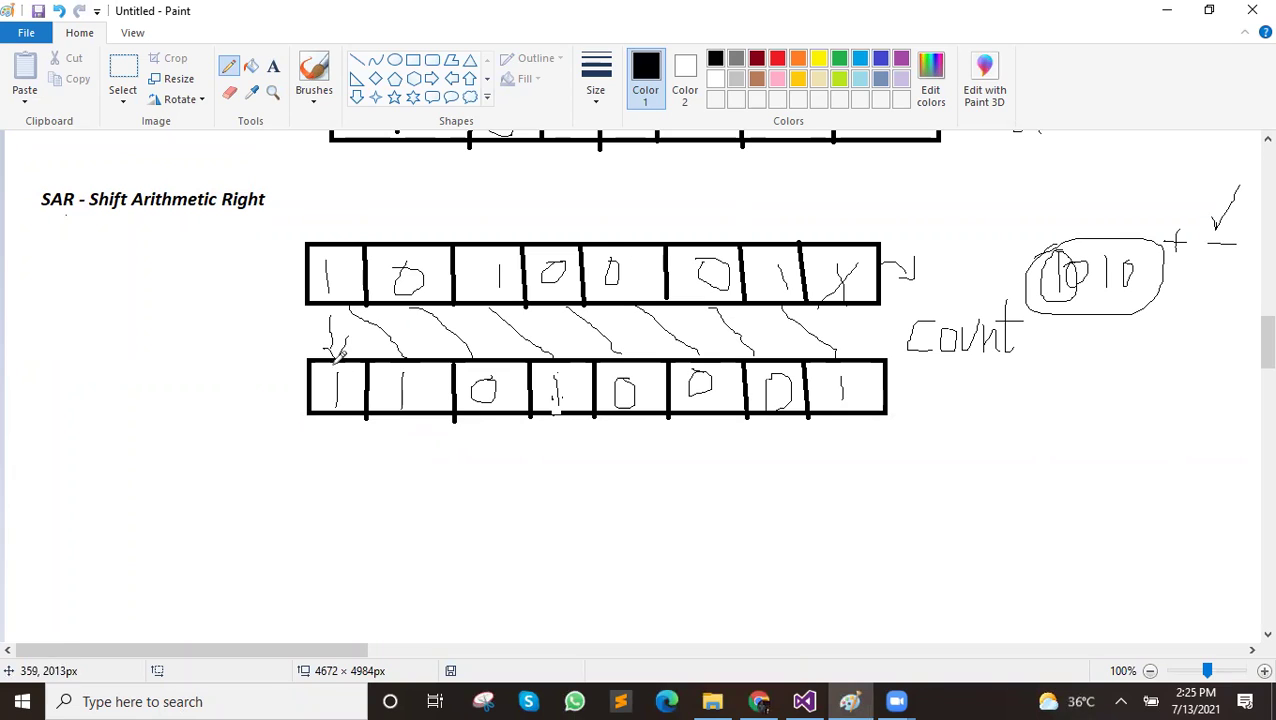
pyautogui.moveTo(339, 426); pyautogui.dragTo(341, 530)
pyautogui.moveTo(350, 469)
pyautogui.mouseDown()
pyautogui.moveTo(388, 493)
pyautogui.moveTo(414, 543)
pyautogui.mouseUp()
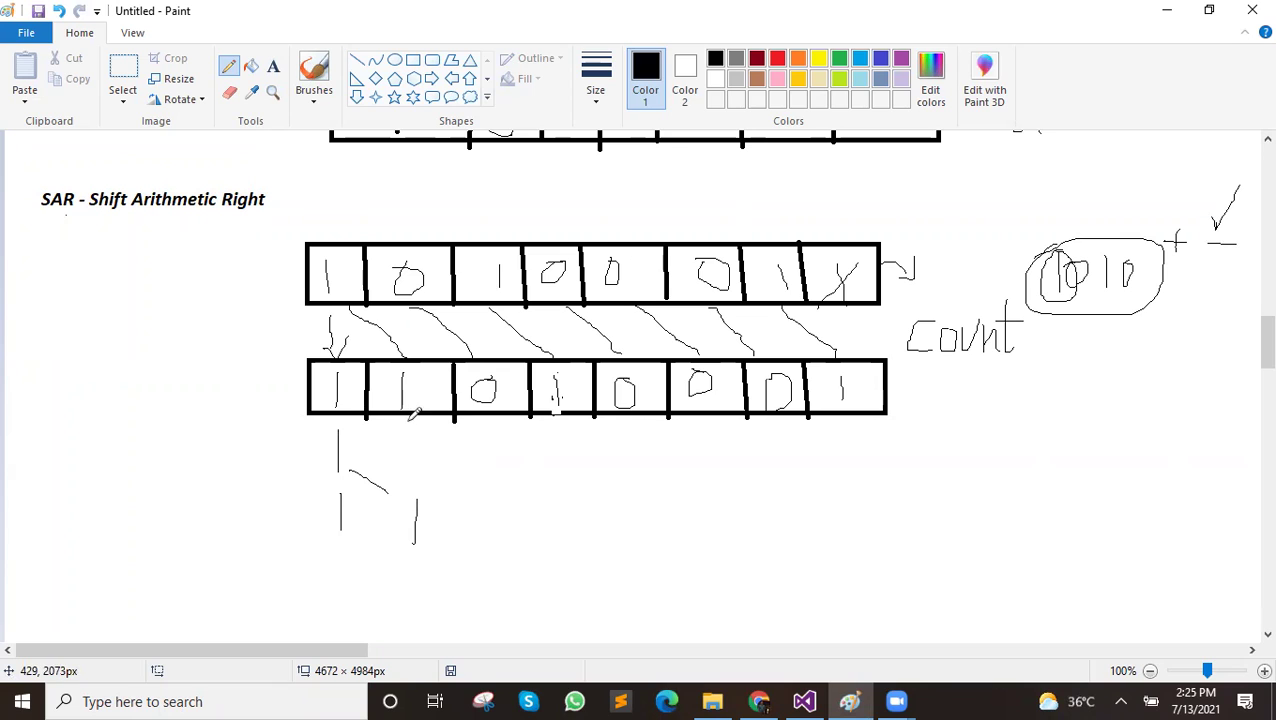
pyautogui.moveTo(405, 444)
pyautogui.mouseDown()
pyautogui.moveTo(407, 476)
pyautogui.moveTo(489, 528)
pyautogui.mouseUp()
pyautogui.moveTo(497, 418); pyautogui.dragTo(546, 474)
pyautogui.moveTo(566, 420); pyautogui.dragTo(563, 448)
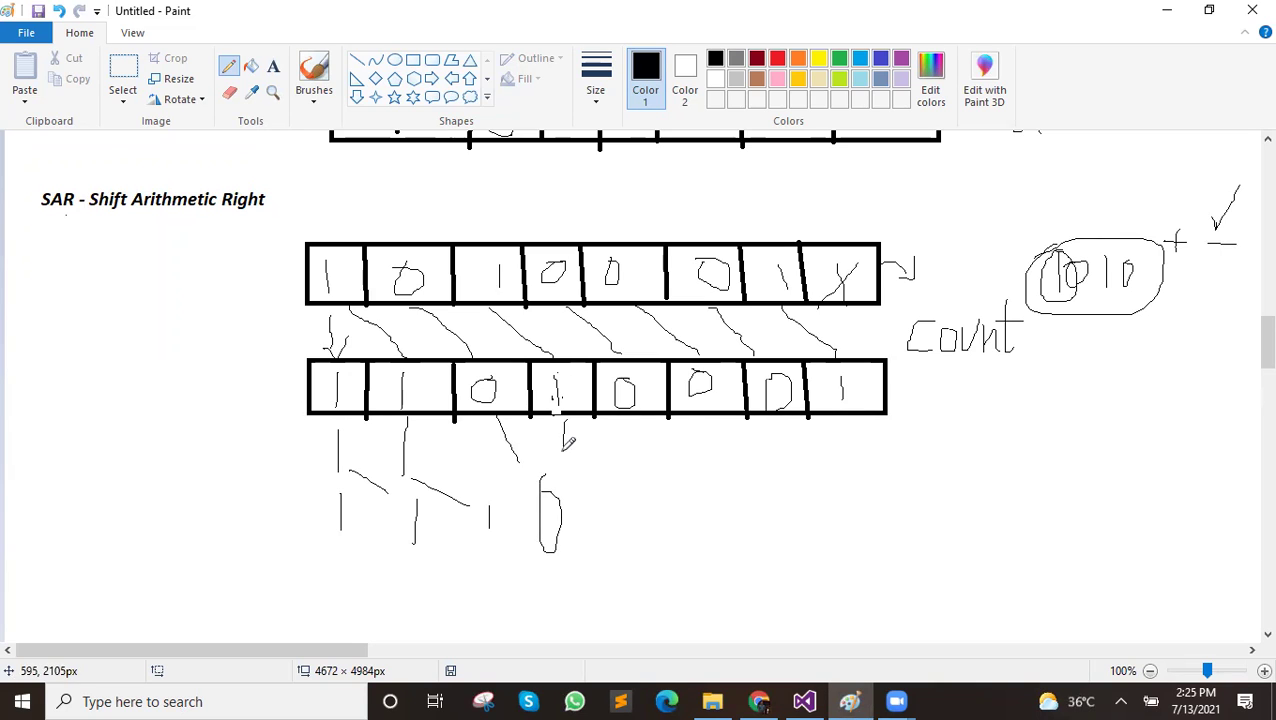
pyautogui.moveTo(596, 491); pyautogui.dragTo(600, 524)
pyautogui.hotkey('ctrl', 'z')
pyautogui.hotkey('ctrl', 'z')
pyautogui.hotkey('ctrl', 'z')
pyautogui.hotkey('ctrl', 'z')
pyautogui.hotkey('ctrl', 'z')
pyautogui.hotkey('ctrl', 'z')
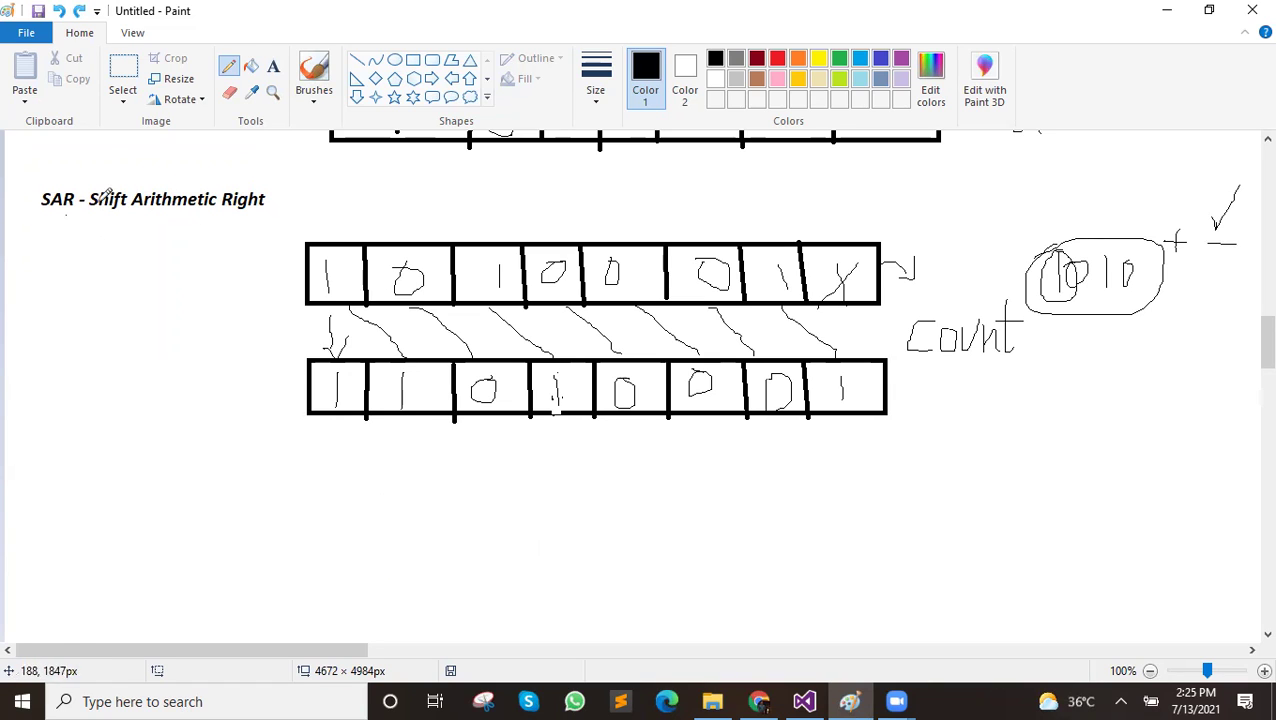
# Underline SAR in the section title and bring up the COAL PDF instruction table
pyautogui.moveTo(42, 214); pyautogui.dragTo(98, 214)
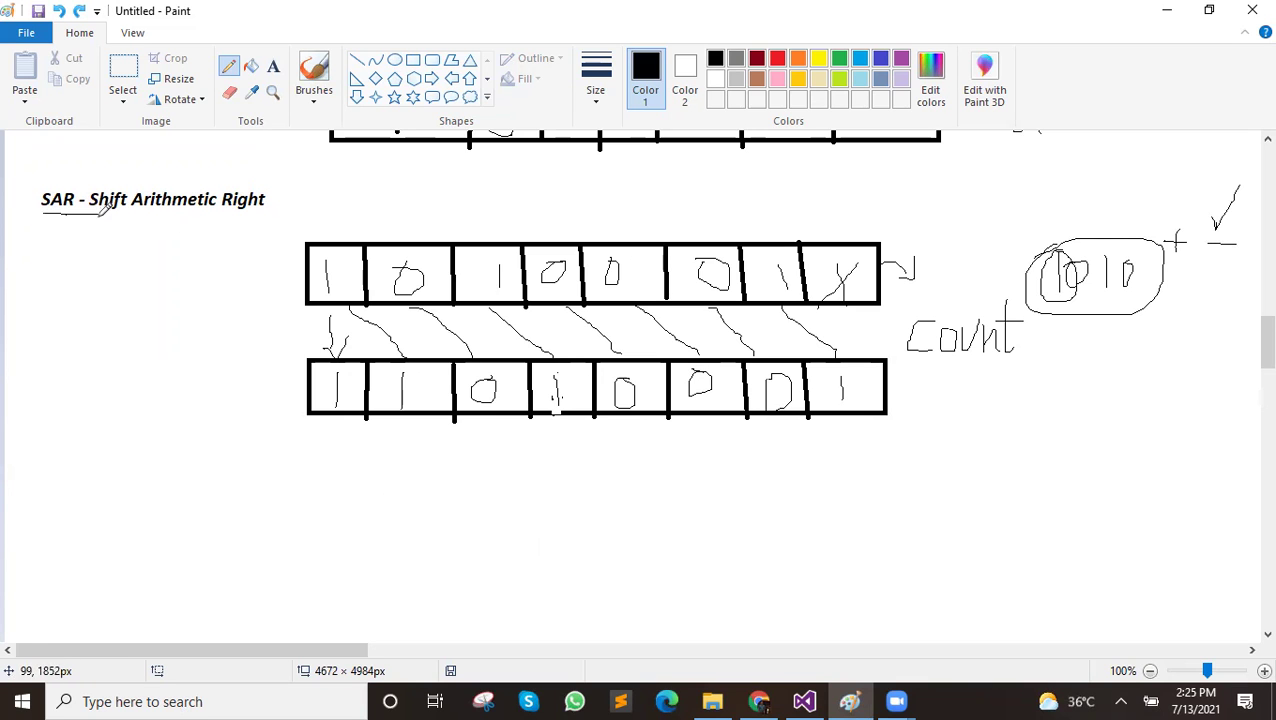
pyautogui.click(803, 701)
pyautogui.click(759, 701)
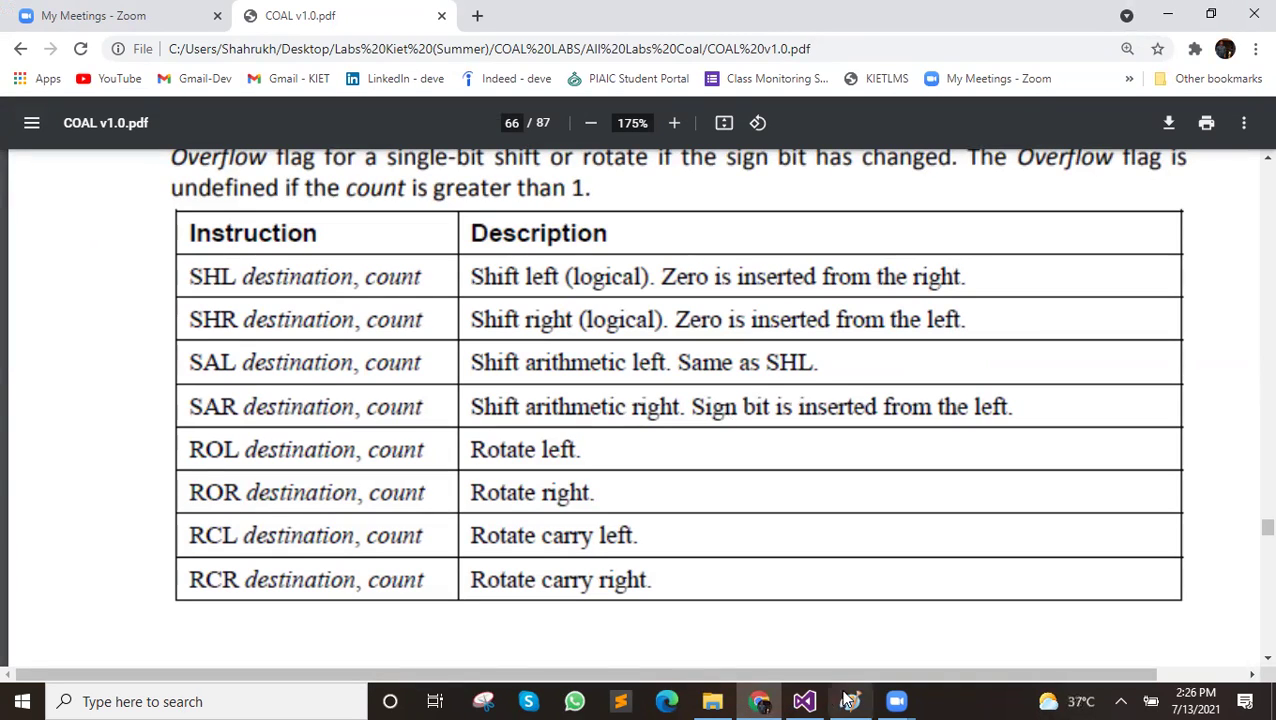
# Glance at the assembly code, then retrace digits in the circled 1010 on the SAR diagram
pyautogui.click(804, 701)
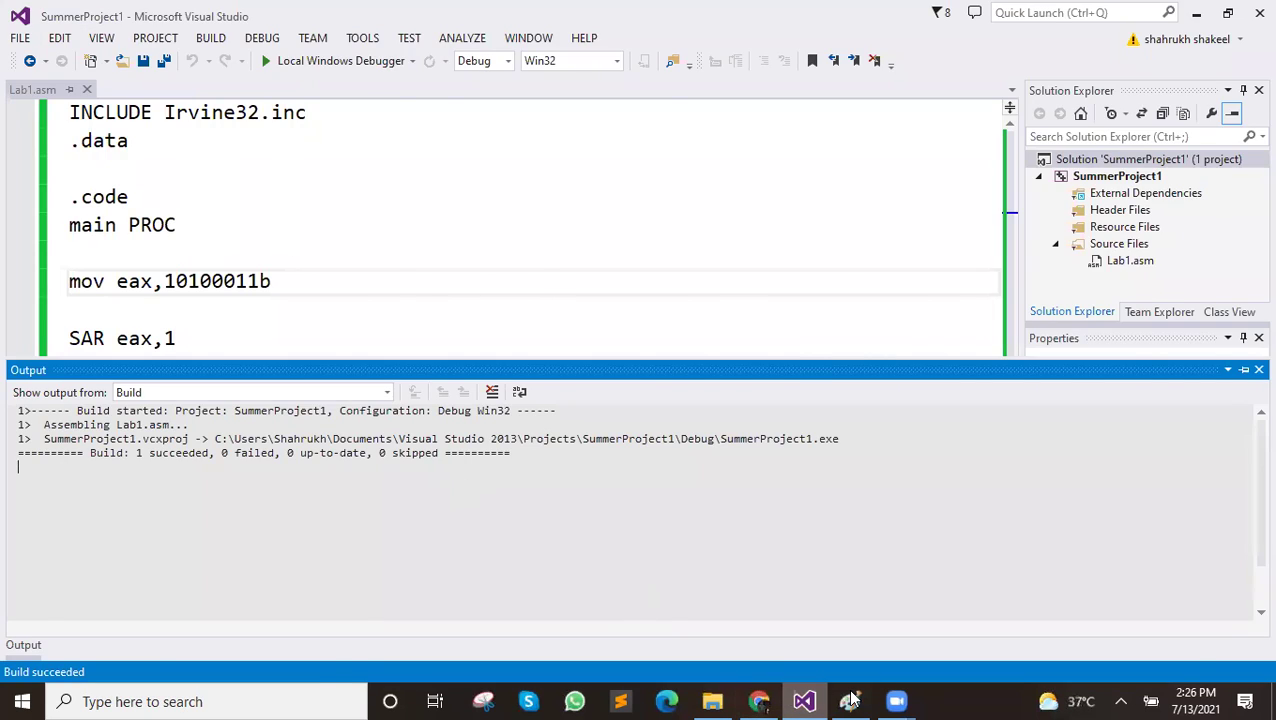
pyautogui.click(849, 701)
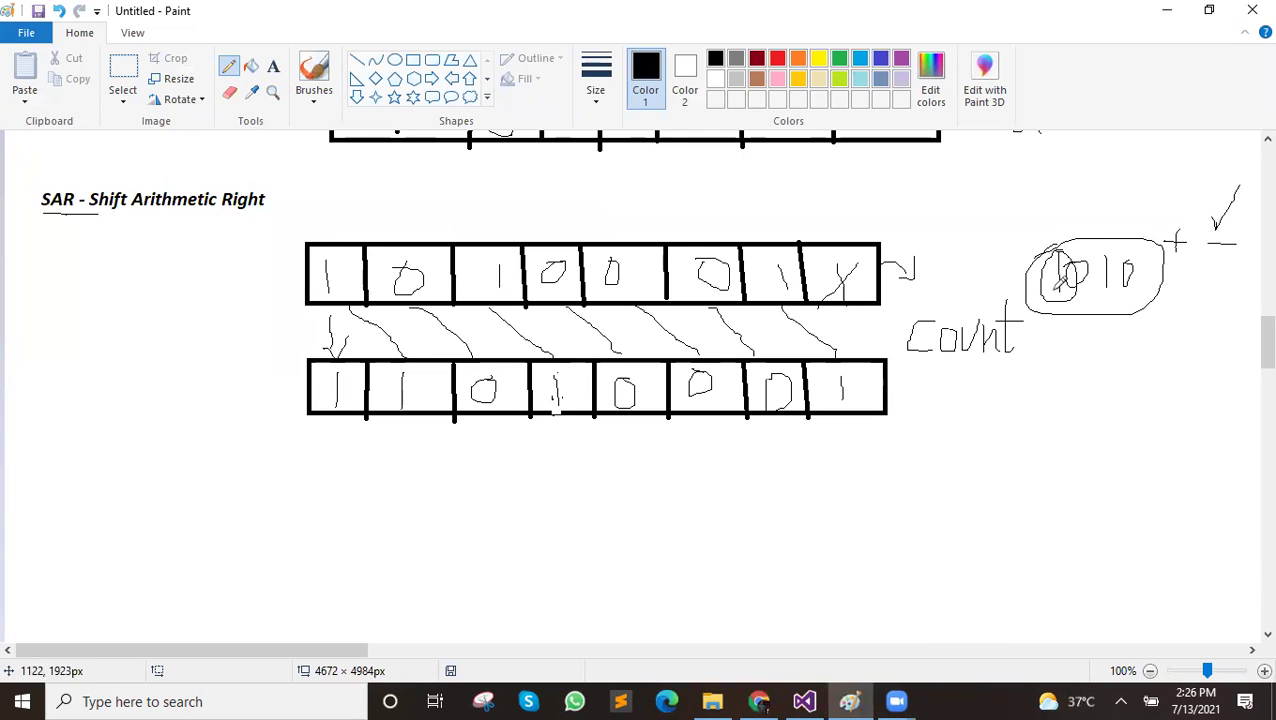
pyautogui.moveTo(1114, 262); pyautogui.dragTo(1106, 280)
pyautogui.moveTo(1038, 288); pyautogui.dragTo(1079, 262)
# Compare the assembly code with the shift and rotate table on PDF page 66
pyautogui.click(806, 701)
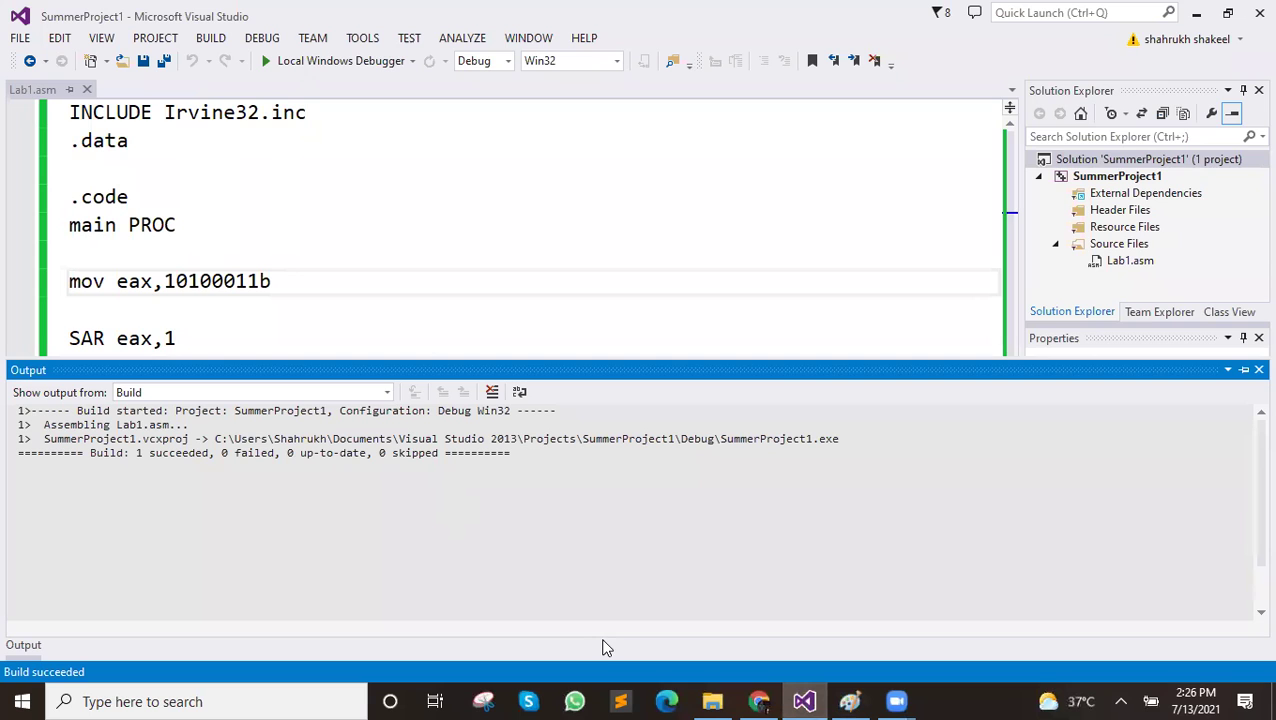
pyautogui.click(759, 701)
pyautogui.scroll(-2, 245, 450)
pyautogui.scroll(2, 241, 447)
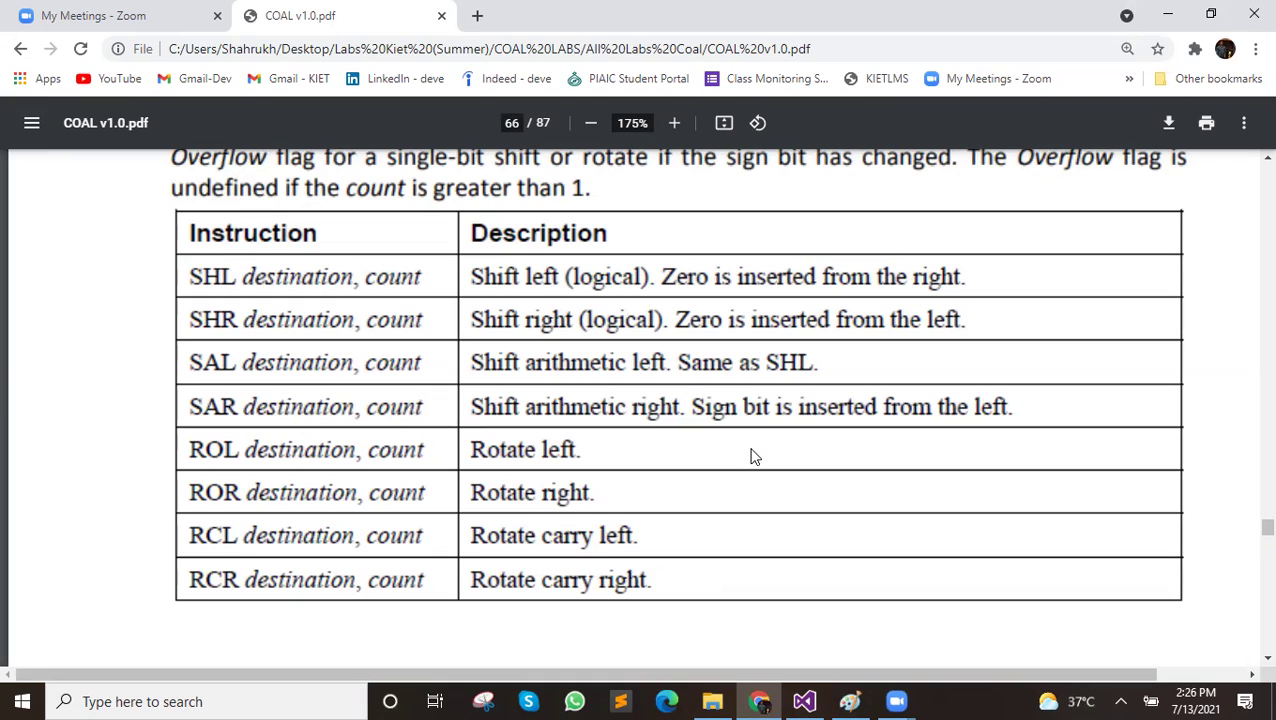
# Zoom out to 25% to survey the whole whiteboard, then zoom partway back in
pyautogui.click(849, 701)
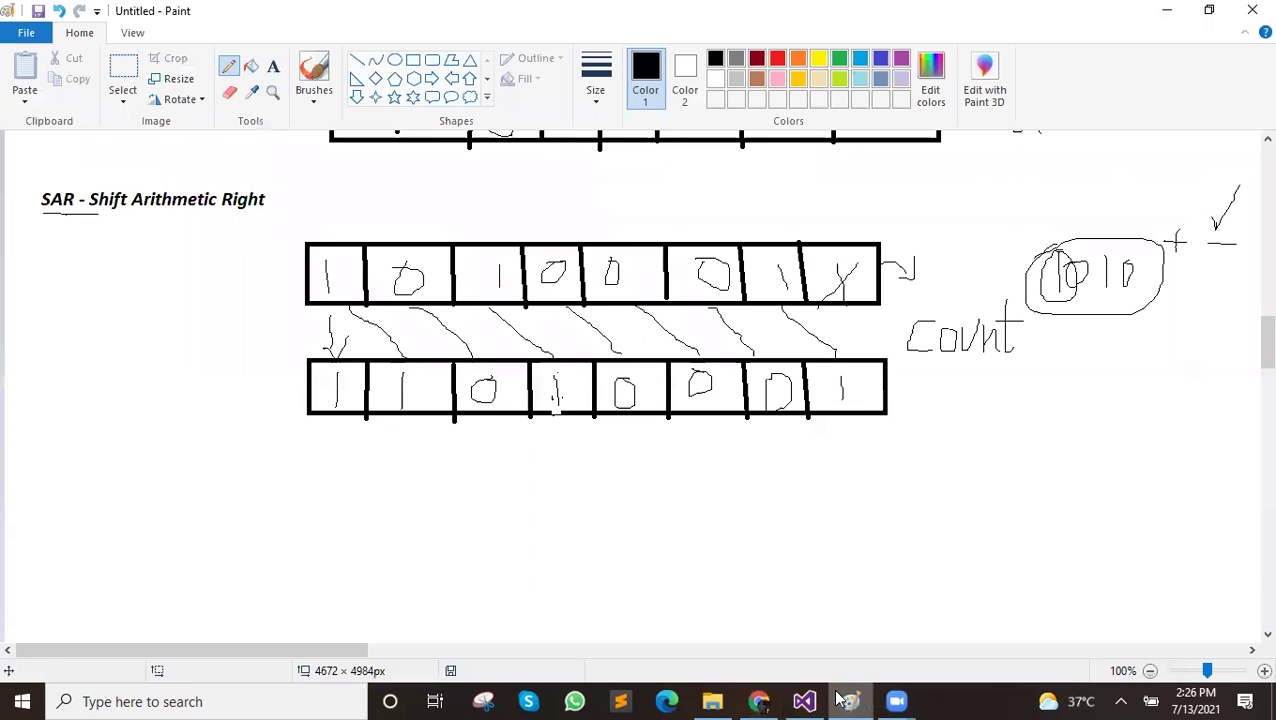
pyautogui.scroll(-2, 481, 440)
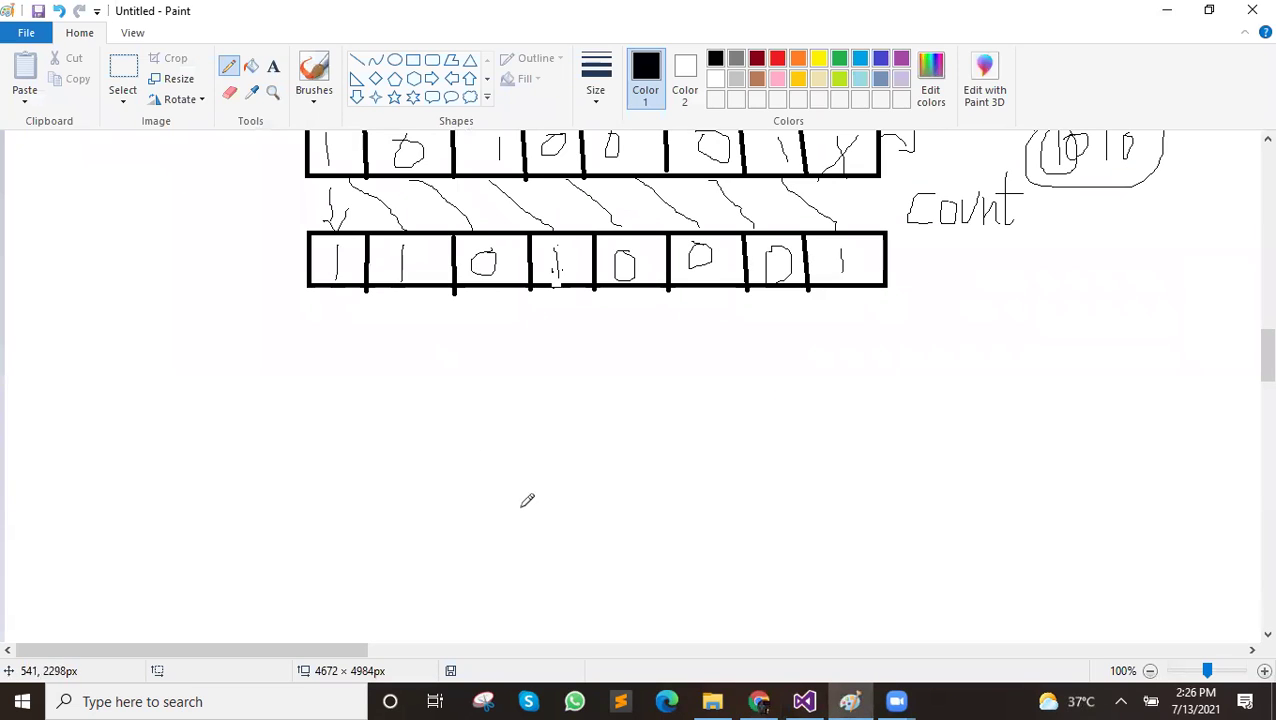
pyautogui.scroll(4, 524, 500)
pyautogui.scroll(3, 420, 475)
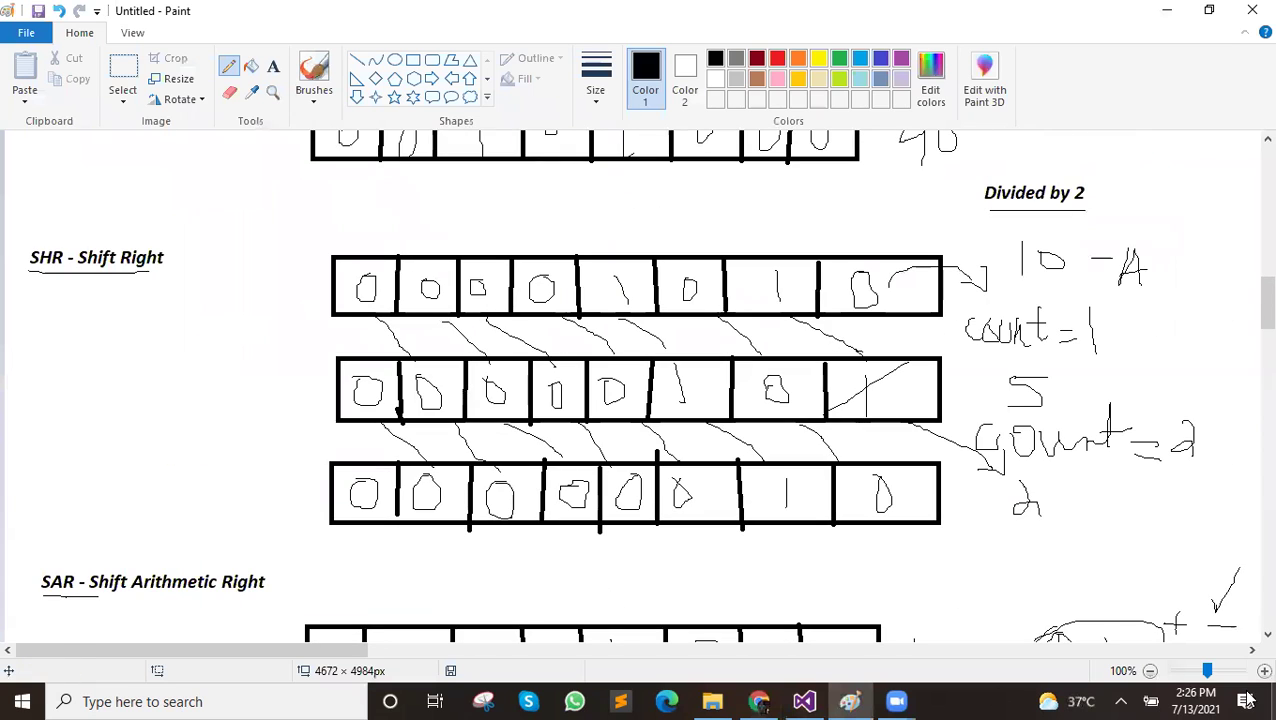
pyautogui.click(1150, 671)
pyautogui.scroll(5, 518, 535)
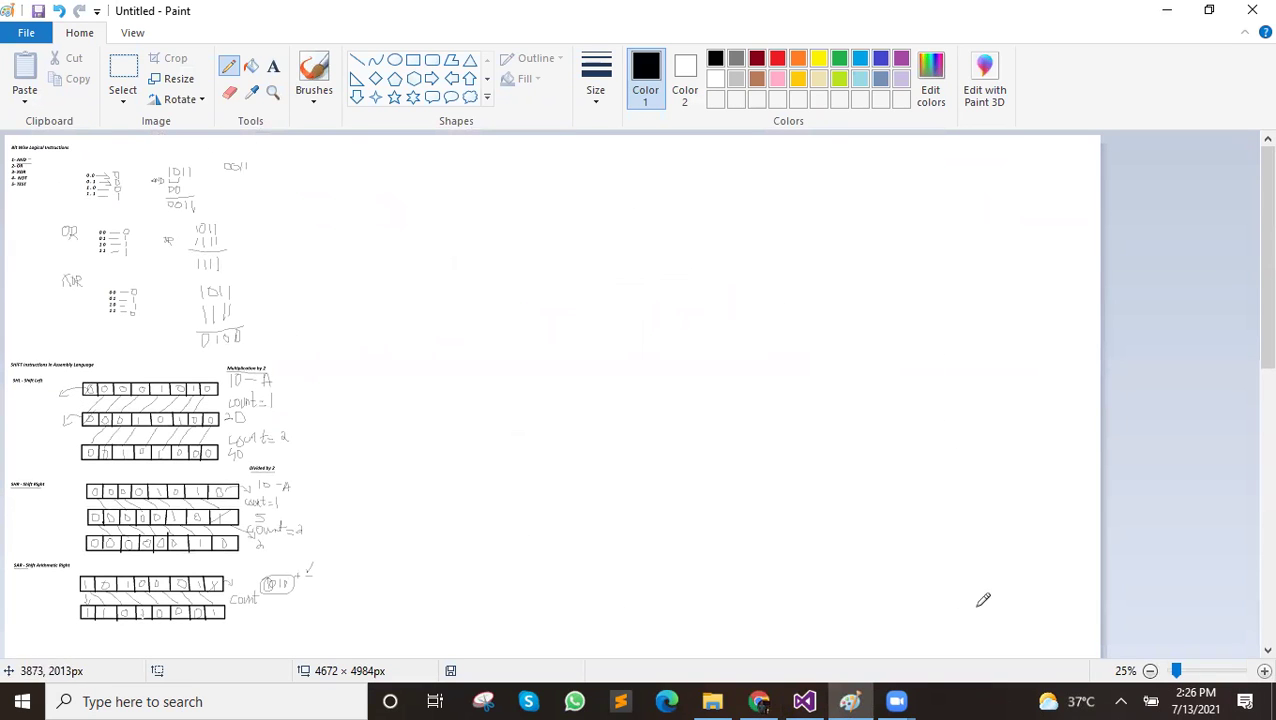
pyautogui.click(1264, 671)
pyautogui.scroll(-2, 296, 405)
pyautogui.scroll(-4, 296, 405)
pyautogui.scroll(-2, 275, 390)
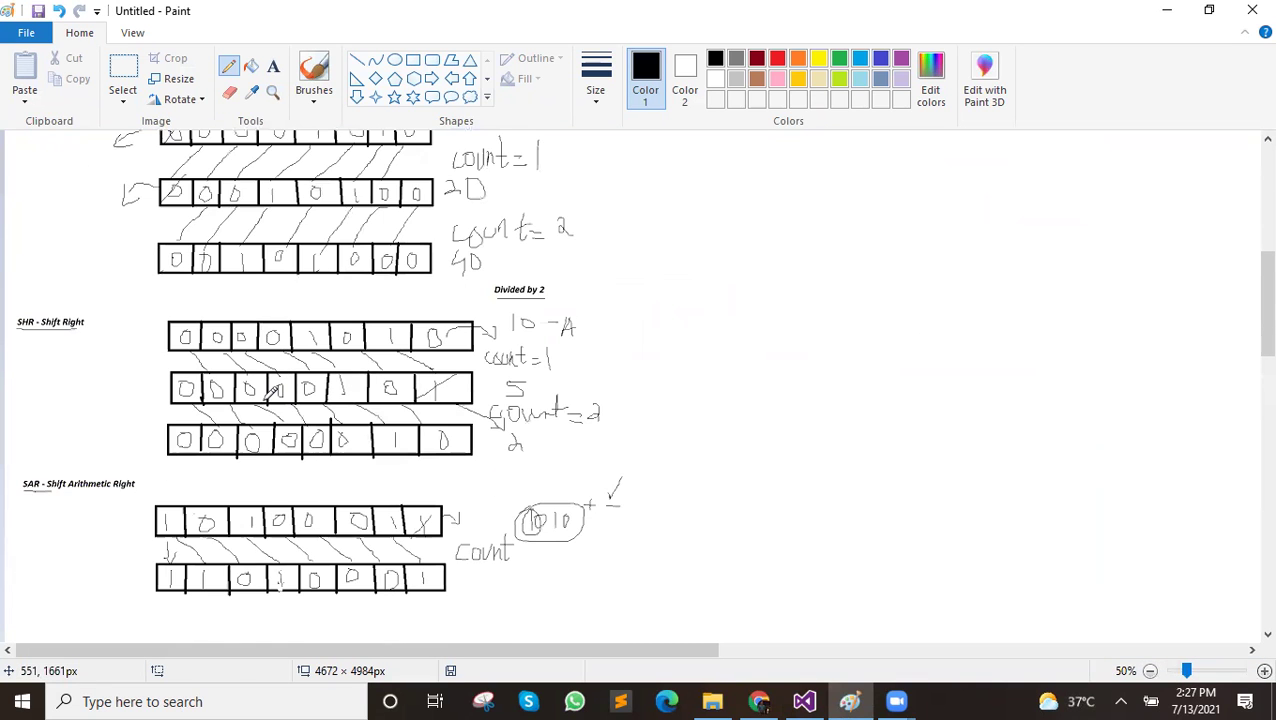
pyautogui.scroll(-2, 273, 390)
pyautogui.scroll(-2, 270, 393)
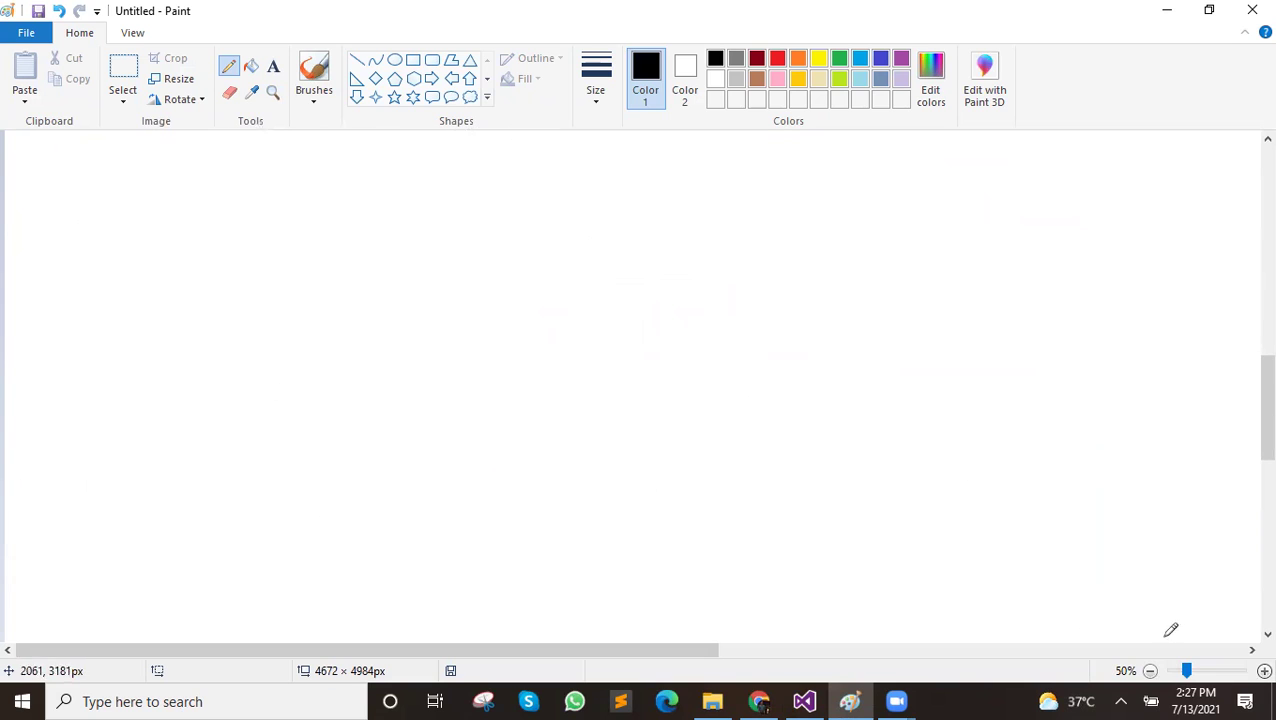
# Return to 100% zoom and select the Text tool for a label below the SAR diagram
pyautogui.click(1264, 671)
pyautogui.scroll(3, 457, 390)
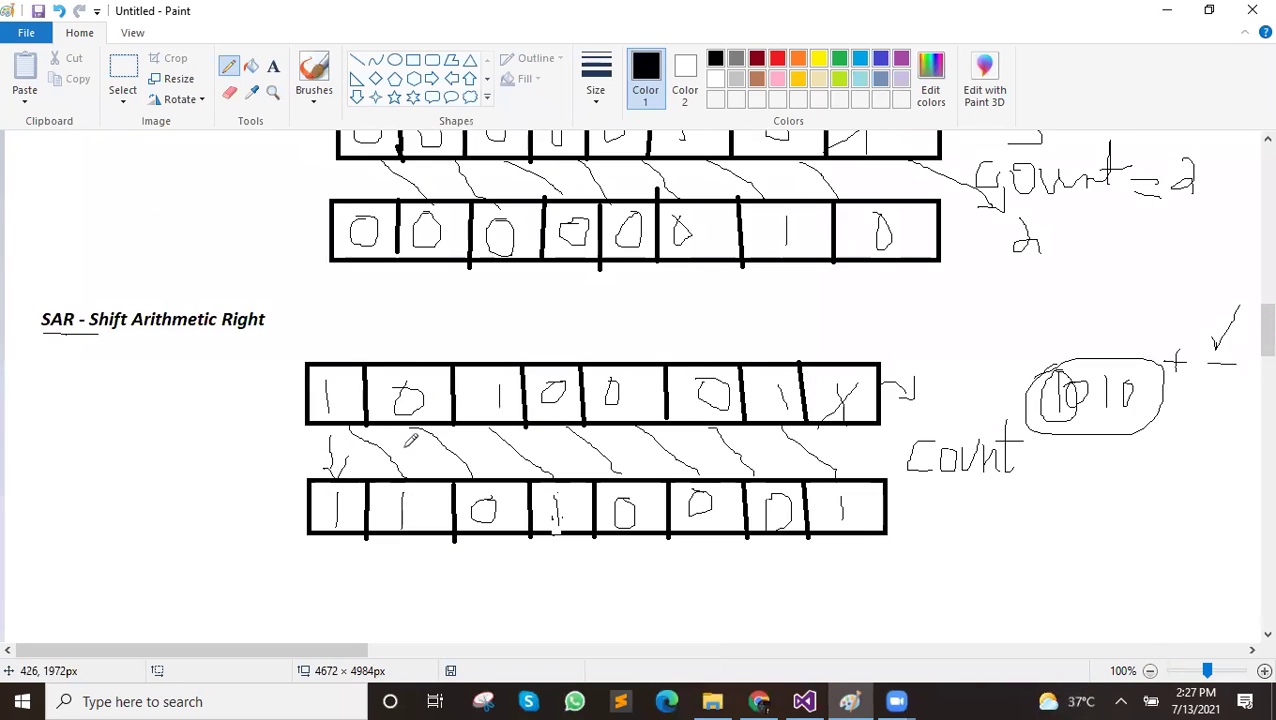
pyautogui.scroll(-2, 88, 384)
pyautogui.click(273, 66)
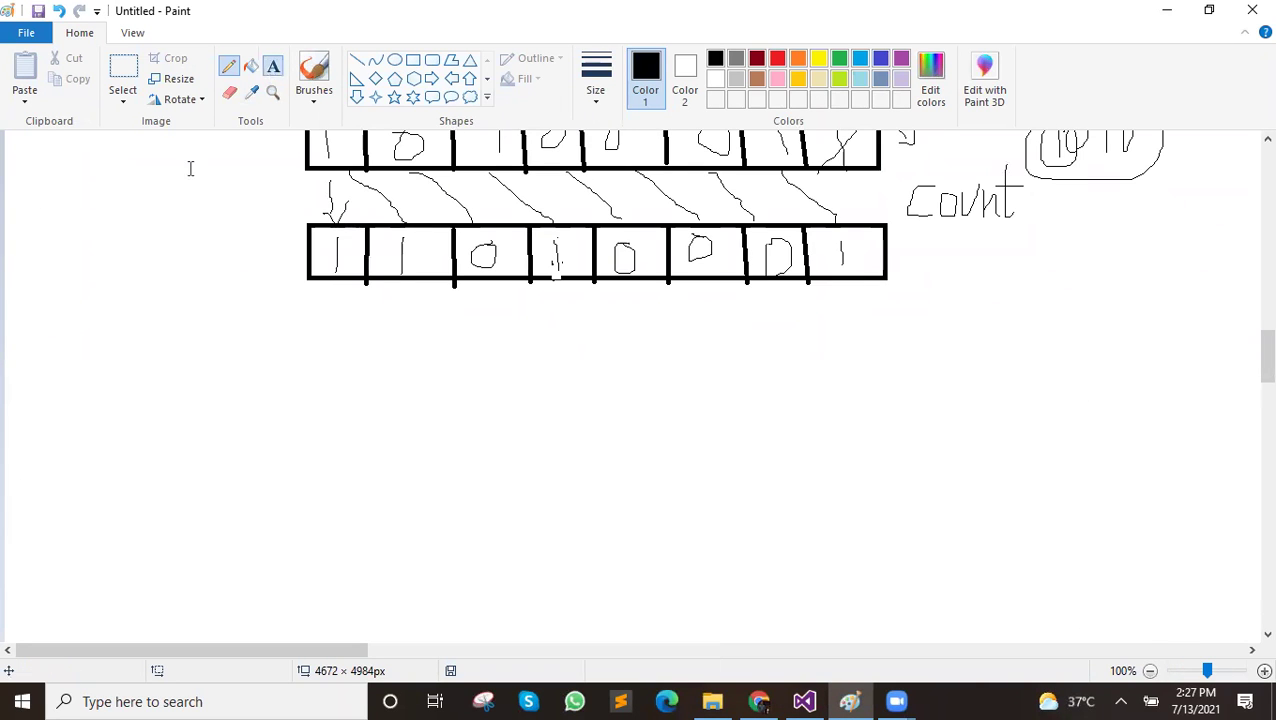
pyautogui.scroll(-3, 42, 374)
# Type the heading 'ROL - Rotate Left' below the SAR diagram
pyautogui.click(45, 239)
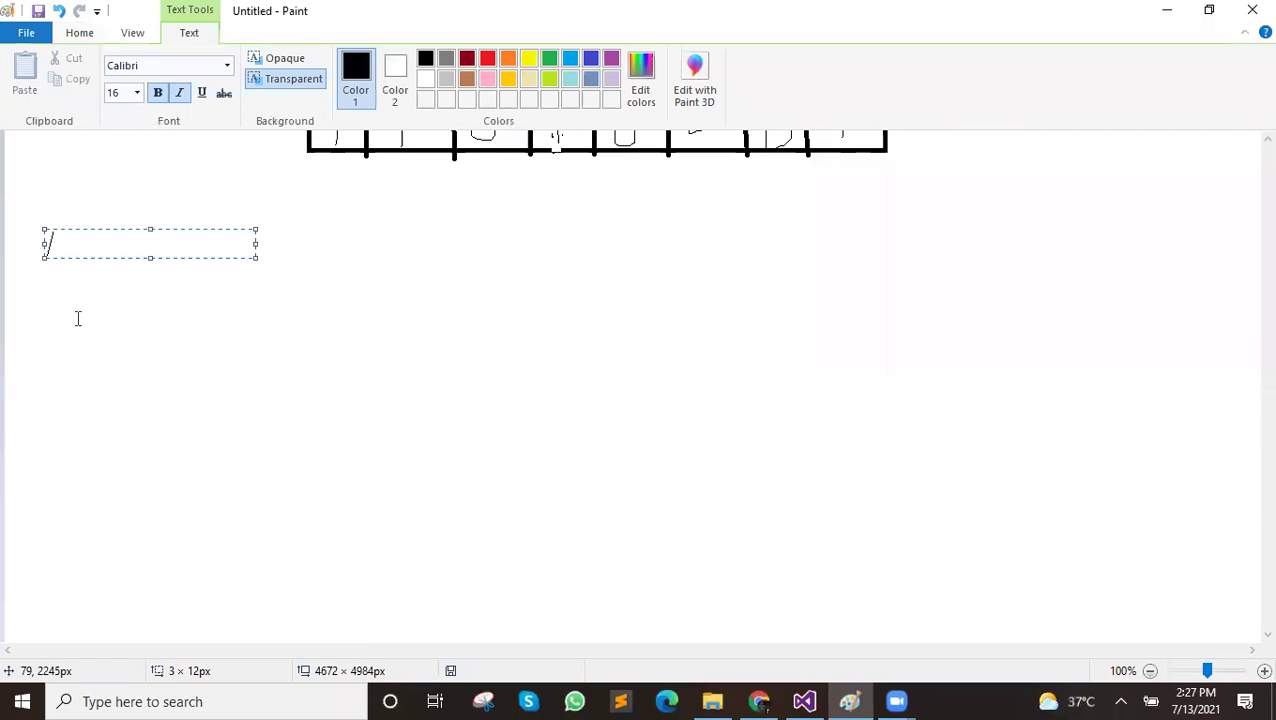
pyautogui.write('Ro')
pyautogui.write('tate Left')
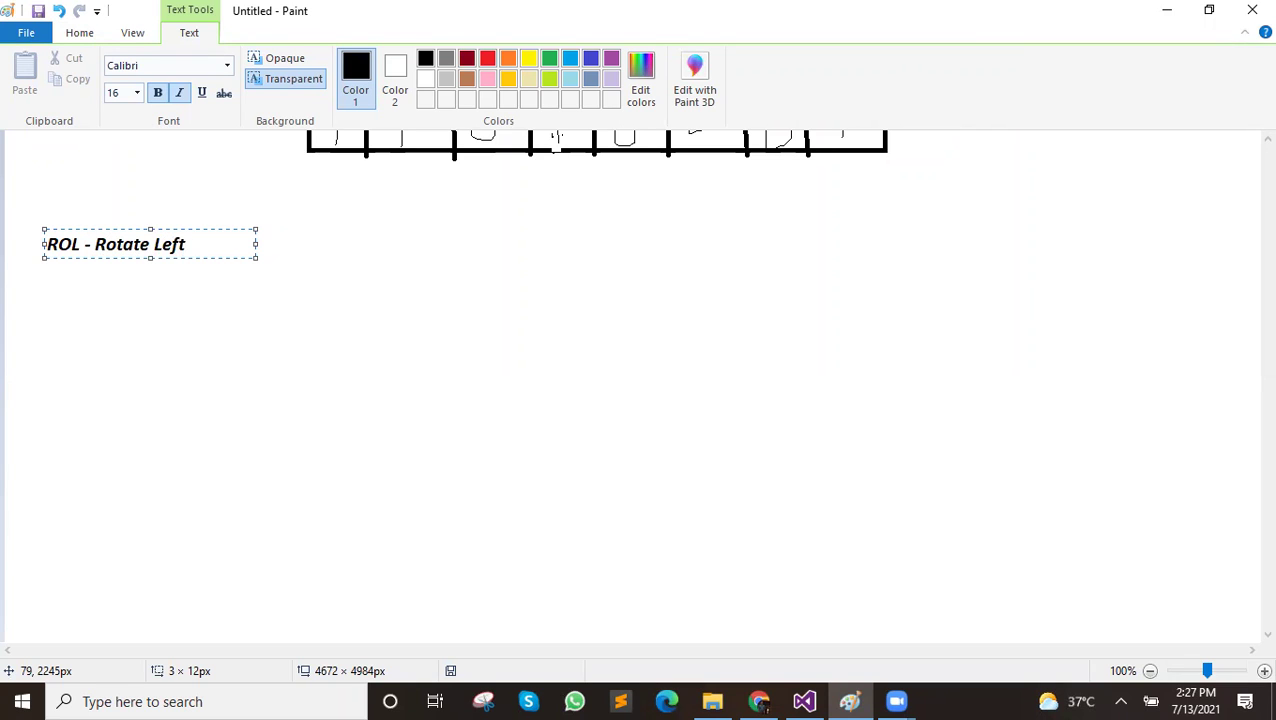
pyautogui.click(359, 339)
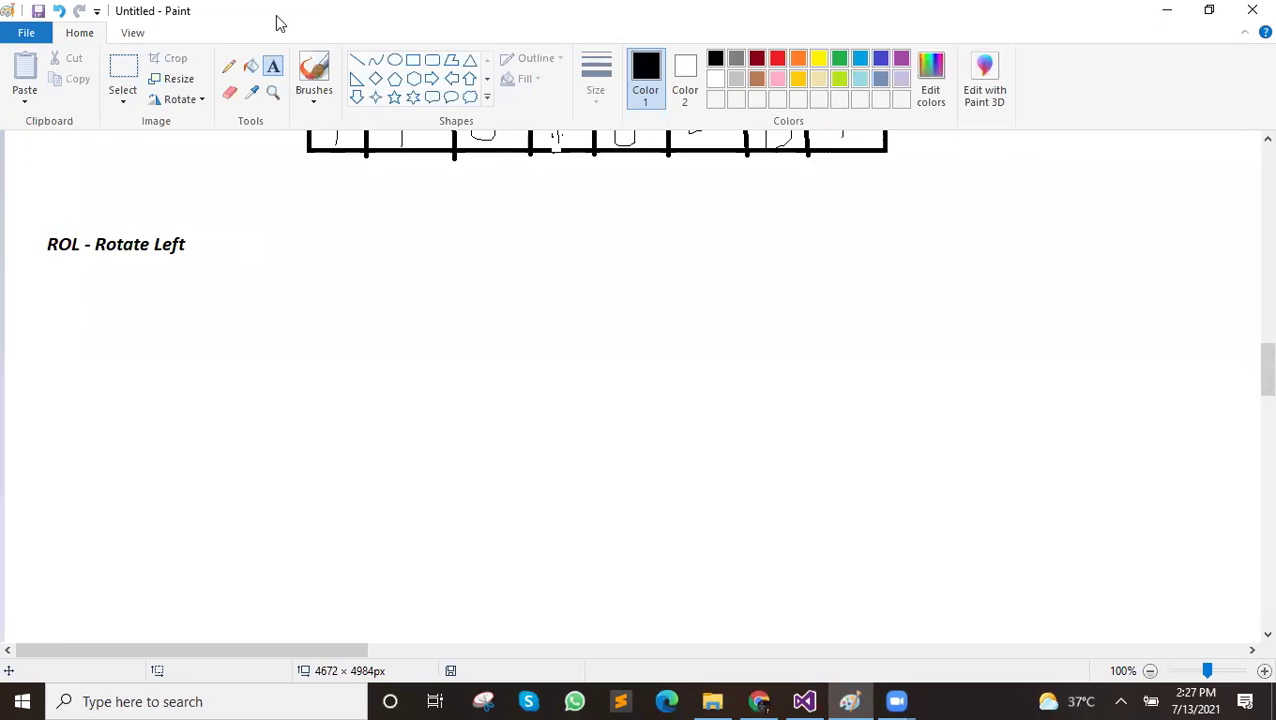
# Draw a long rectangle under the heading and split it into eight cells with seven lines
pyautogui.click(415, 61)
pyautogui.moveTo(317, 284)
pyautogui.mouseDown()
pyautogui.moveTo(937, 322)
pyautogui.moveTo(888, 347)
pyautogui.mouseUp()
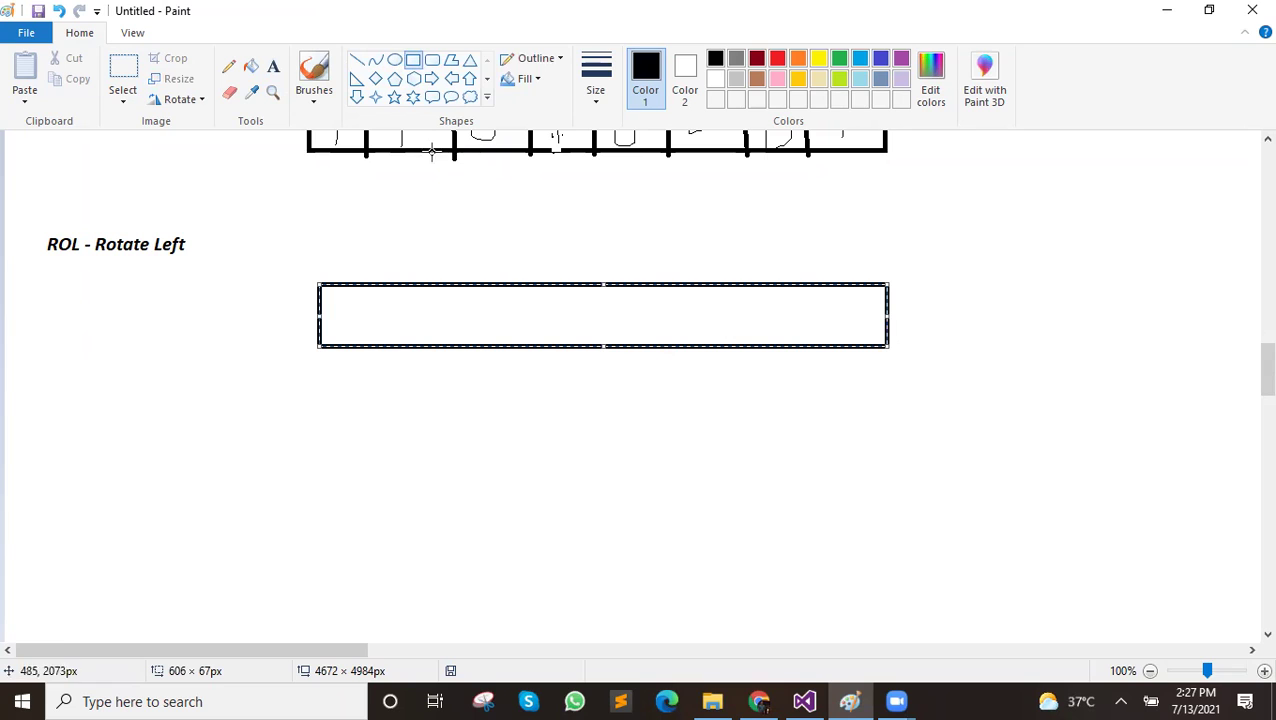
pyautogui.click(357, 61)
pyautogui.moveTo(388, 285); pyautogui.dragTo(390, 347)
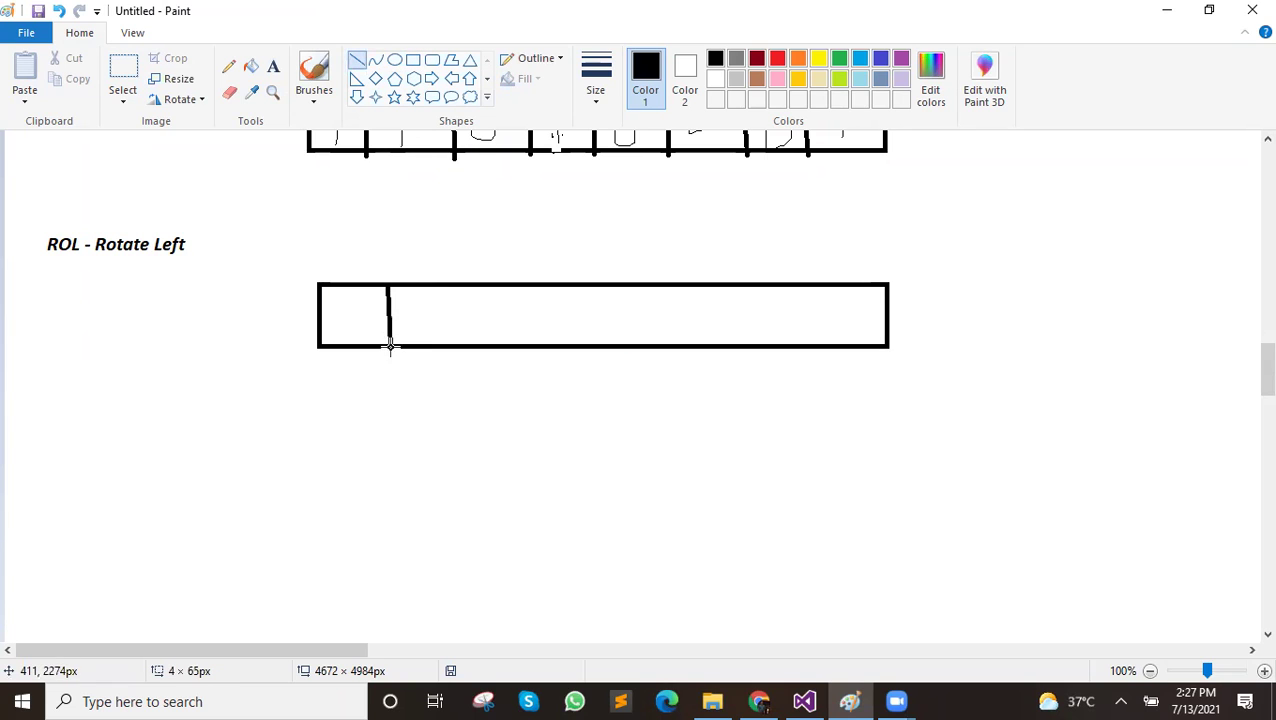
pyautogui.moveTo(451, 289); pyautogui.dragTo(454, 348)
pyautogui.moveTo(503, 285); pyautogui.dragTo(506, 350)
pyautogui.moveTo(576, 287); pyautogui.dragTo(577, 352)
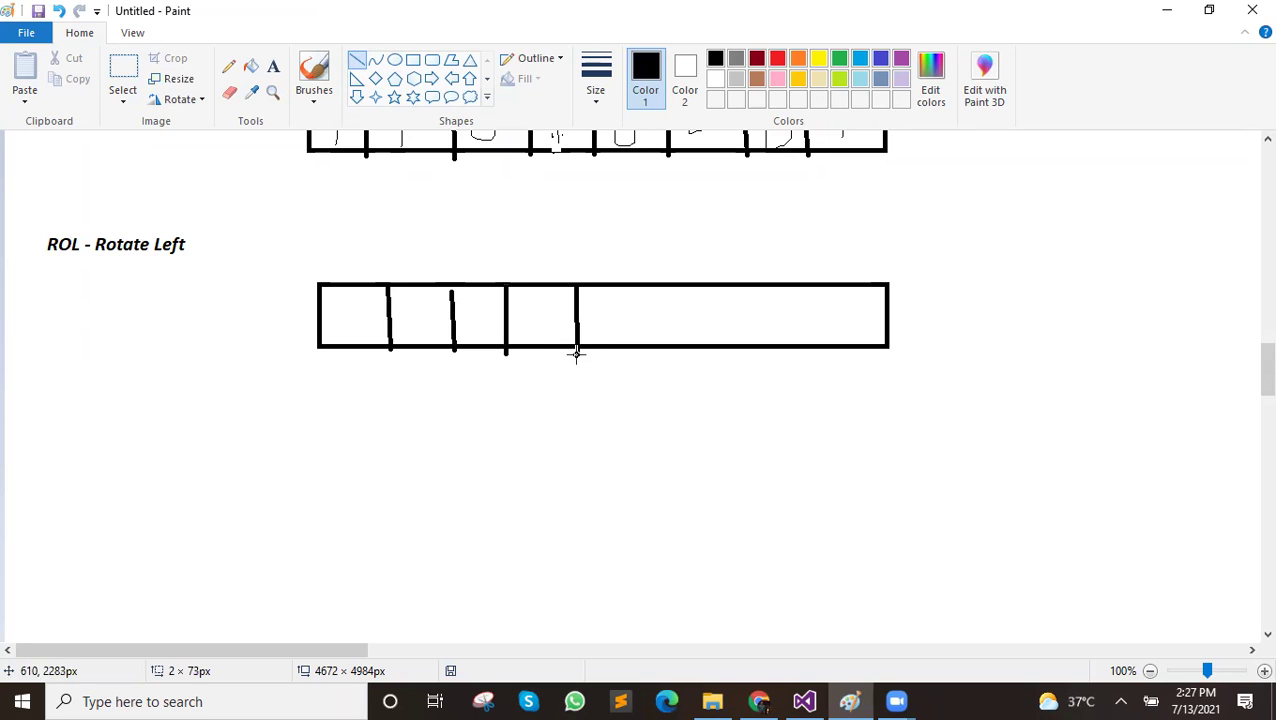
pyautogui.moveTo(645, 284); pyautogui.dragTo(646, 347)
pyautogui.moveTo(709, 287); pyautogui.dragTo(717, 350)
pyautogui.moveTo(786, 285); pyautogui.dragTo(790, 352)
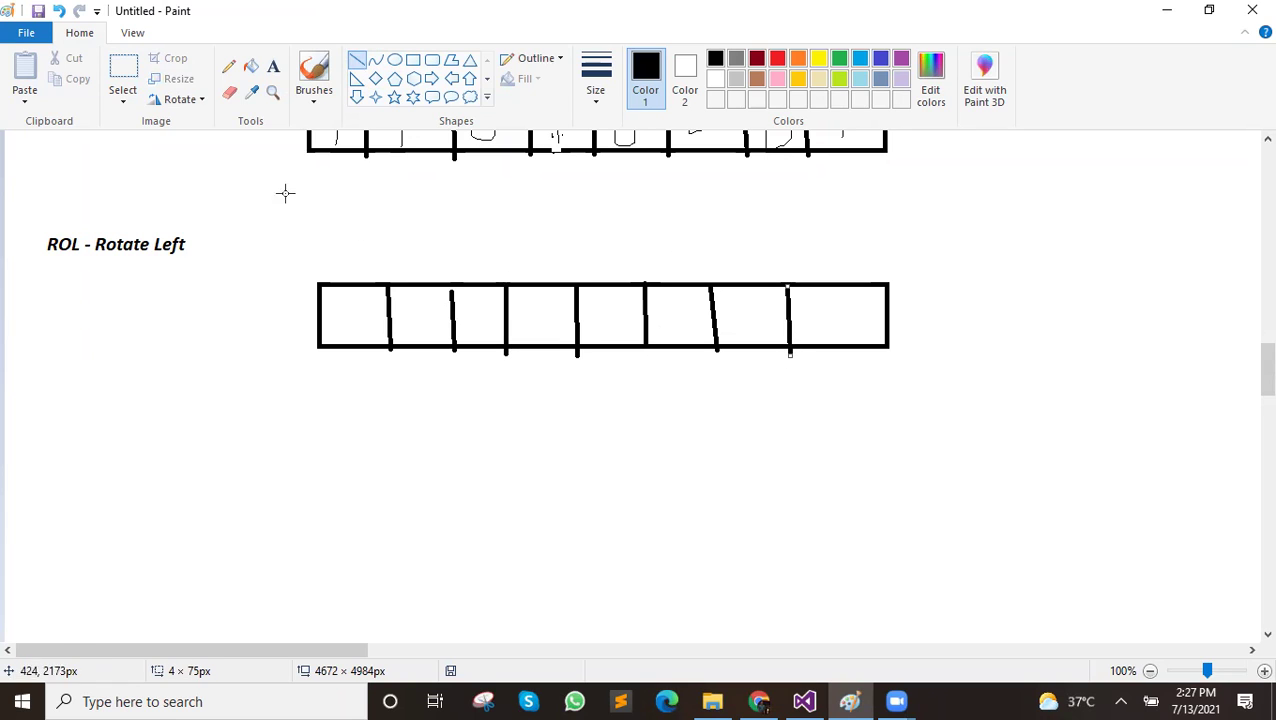
pyautogui.click(228, 66)
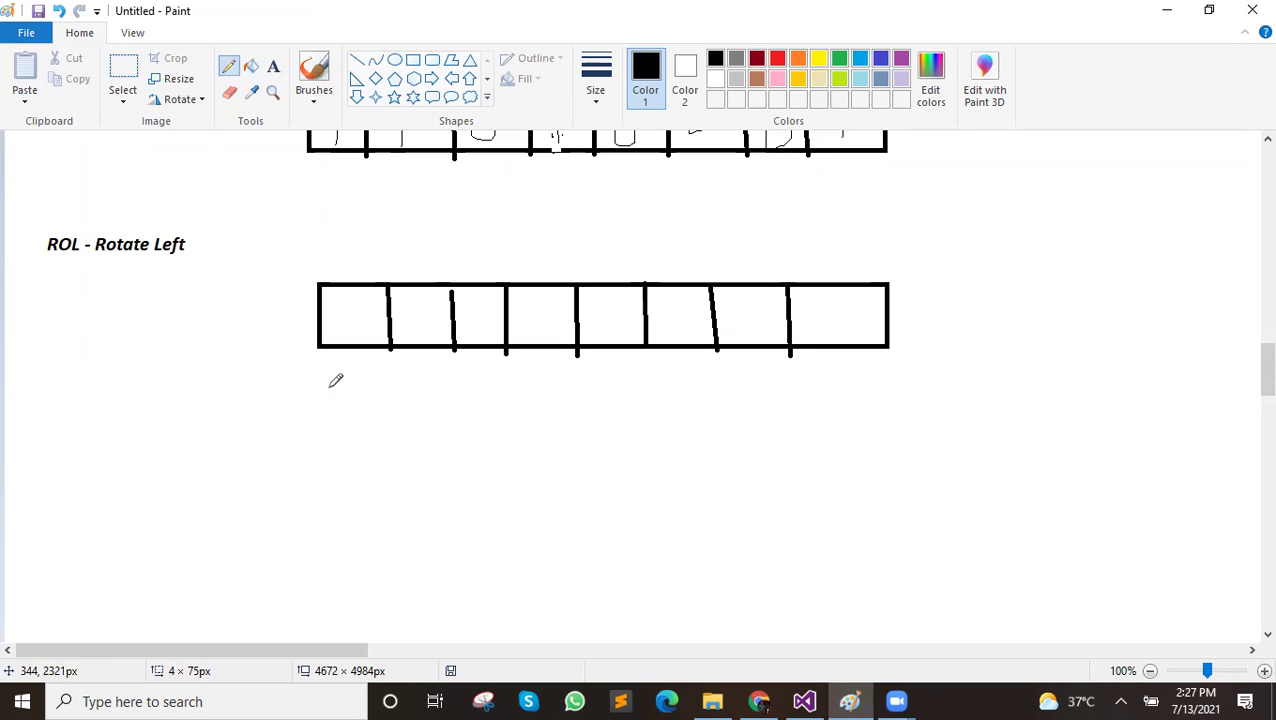
# Pencil the remaining ROL starting bits, ending with 1 in the last cell
pyautogui.moveTo(367, 297)
pyautogui.mouseDown()
pyautogui.moveTo(345, 318)
pyautogui.moveTo(363, 306)
pyautogui.moveTo(482, 309)
pyautogui.moveTo(547, 340)
pyautogui.moveTo(603, 314)
pyautogui.mouseUp()
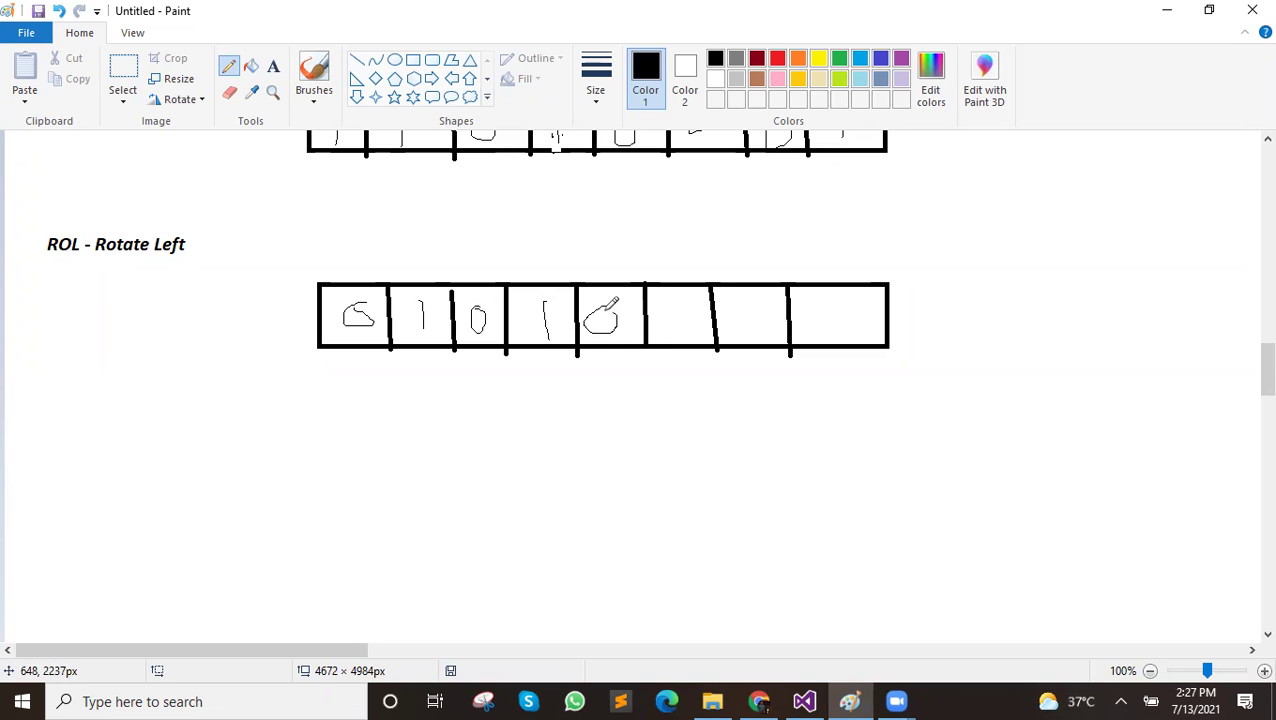
pyautogui.moveTo(685, 302); pyautogui.dragTo(756, 333)
pyautogui.moveTo(830, 302); pyautogui.dragTo(829, 332)
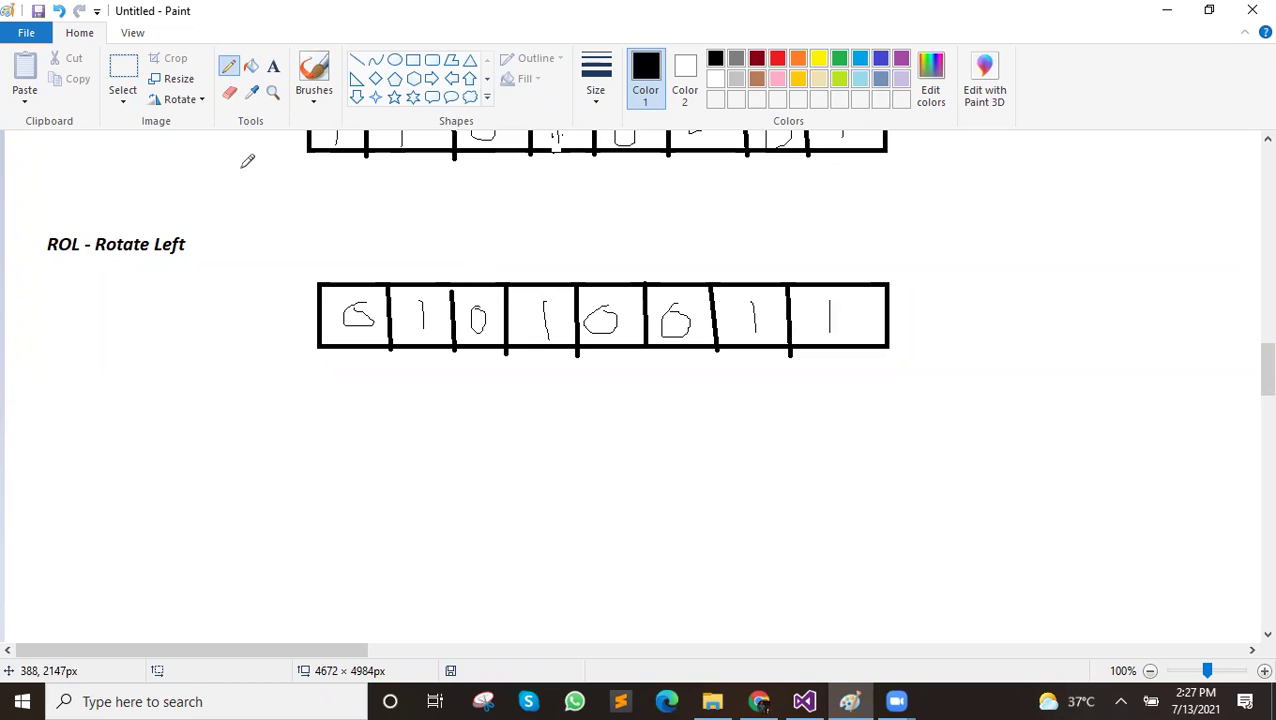
# Draw a long rectangle below the ROL register for the rotated result
pyautogui.click(412, 60)
pyautogui.moveTo(315, 410); pyautogui.dragTo(886, 477)
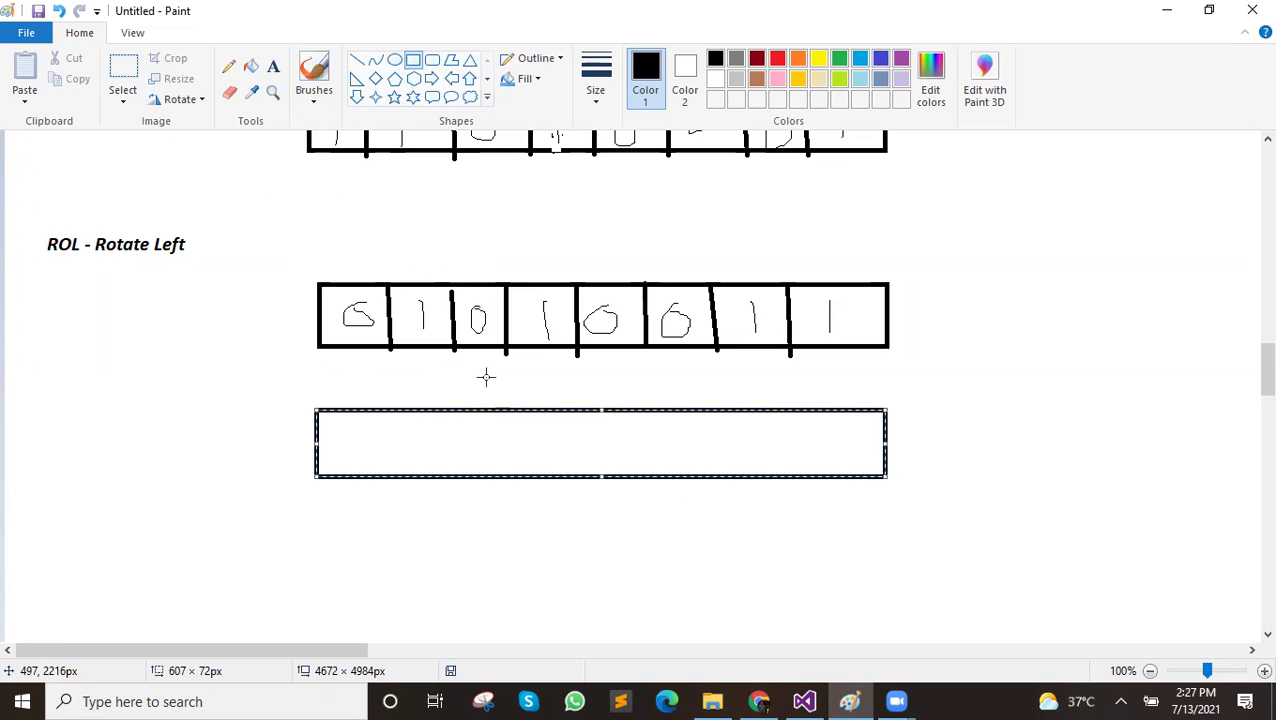
pyautogui.click(478, 345)
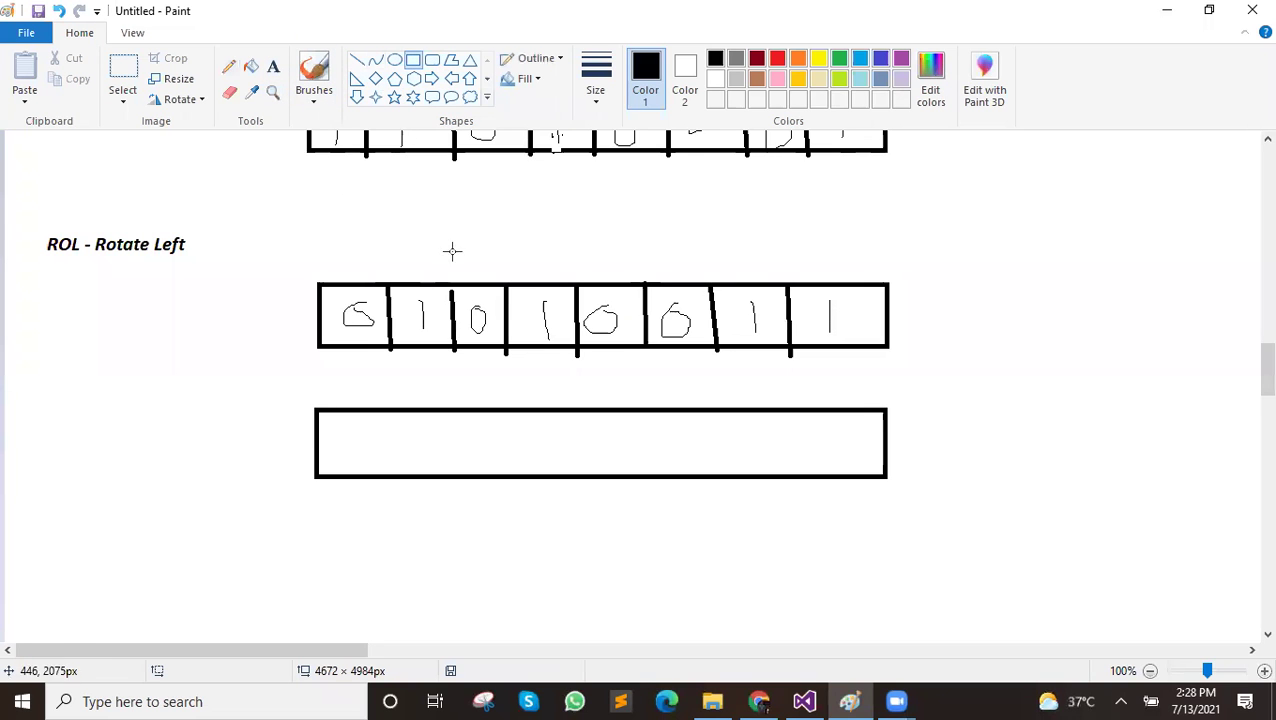
pyautogui.scroll(3, 527, 368)
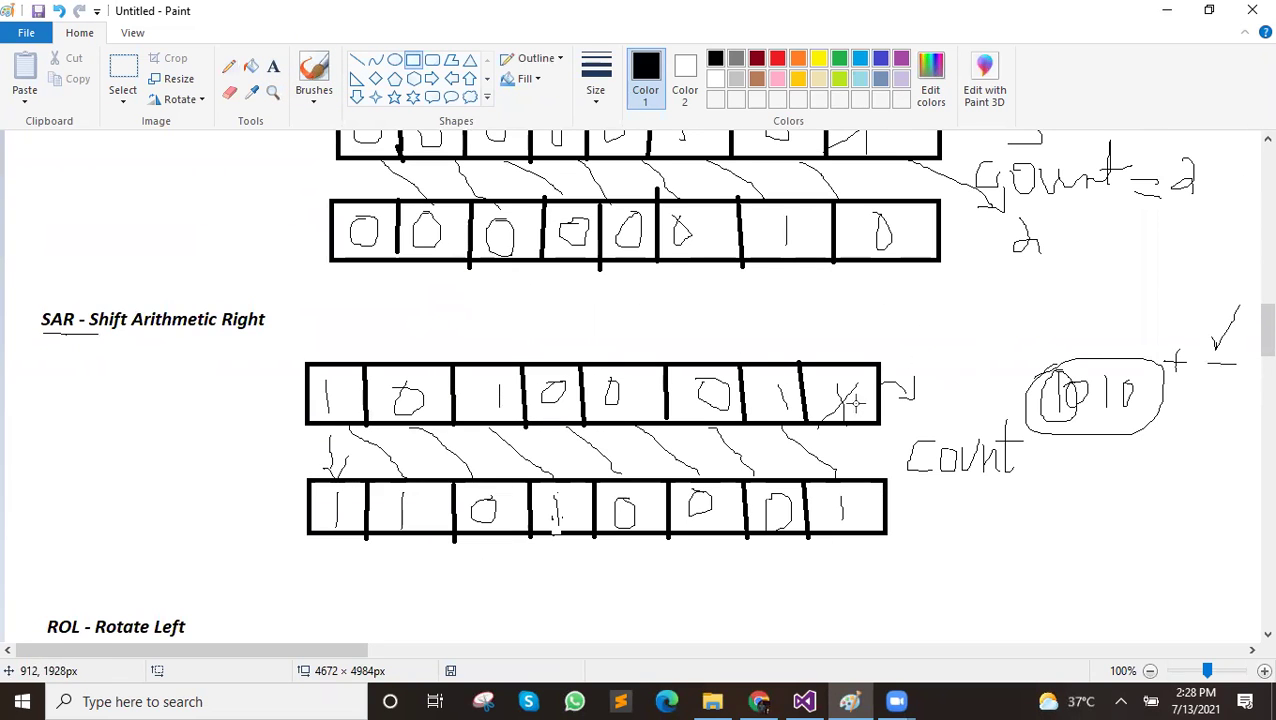
pyautogui.scroll(1, 806, 440)
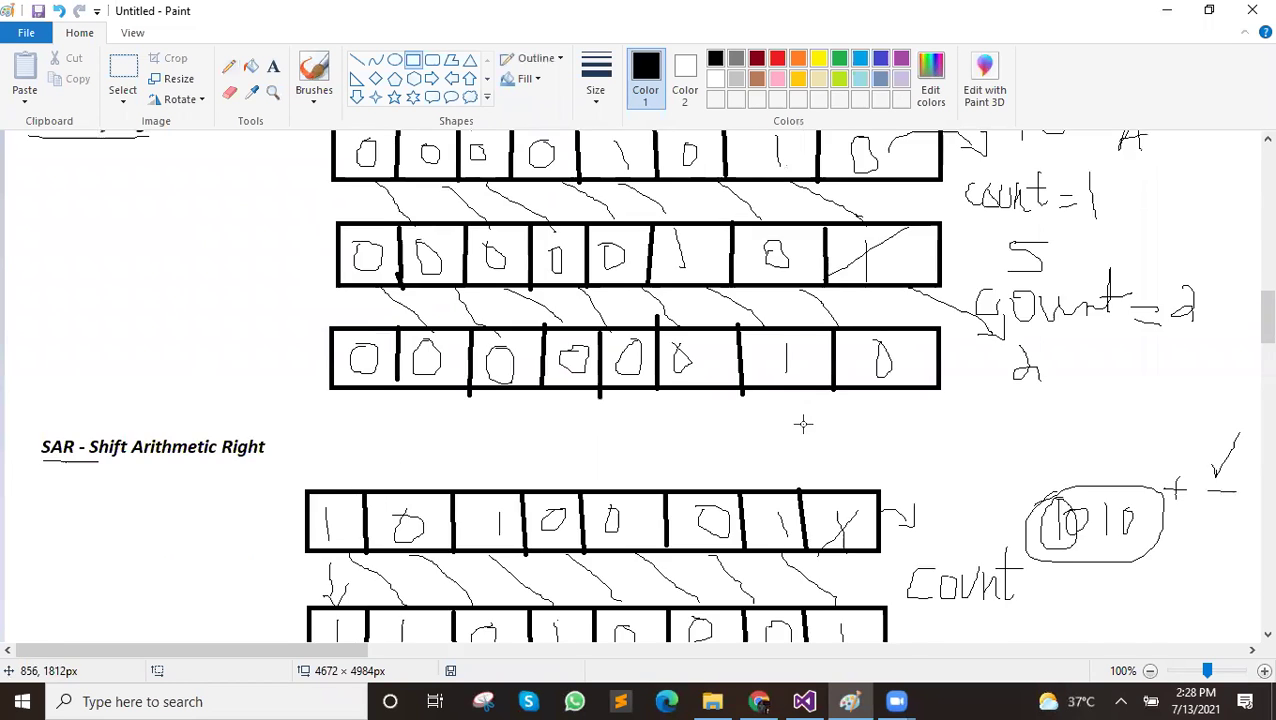
pyautogui.scroll(2, 590, 390)
pyautogui.scroll(2, 372, 360)
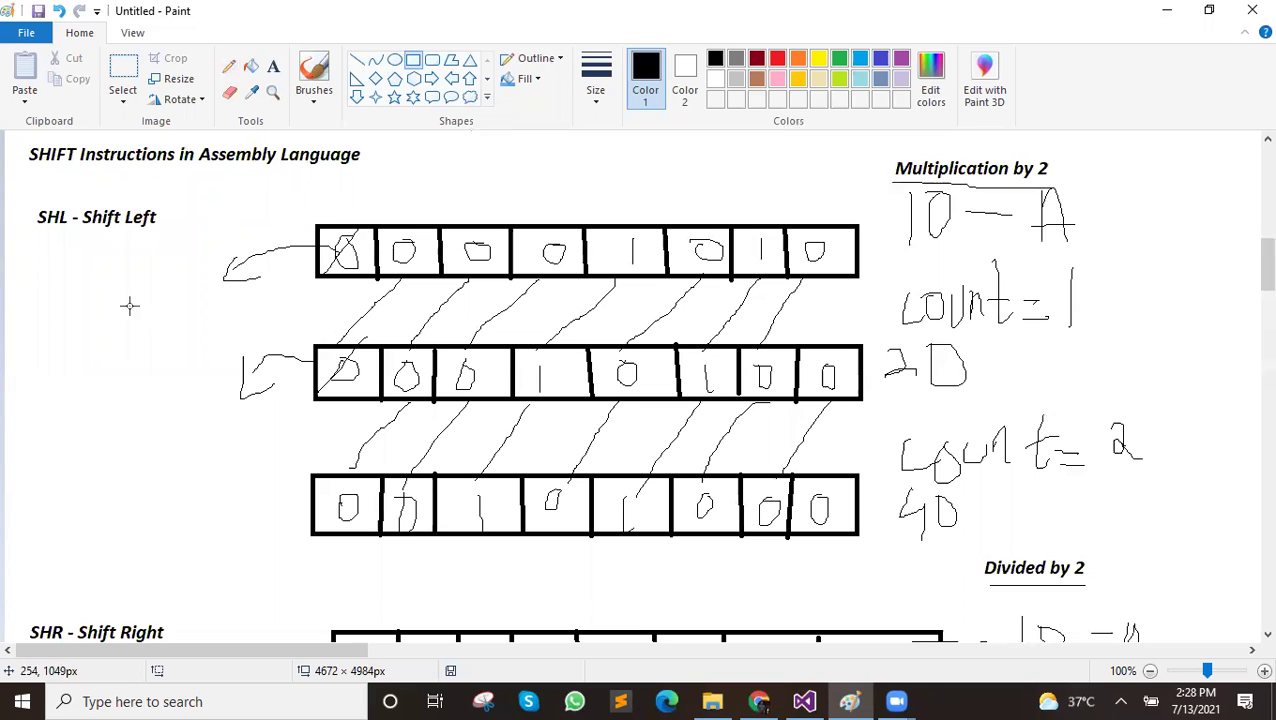
pyautogui.scroll(-7, 390, 330)
pyautogui.scroll(-3, 387, 350)
pyautogui.scroll(1, 387, 356)
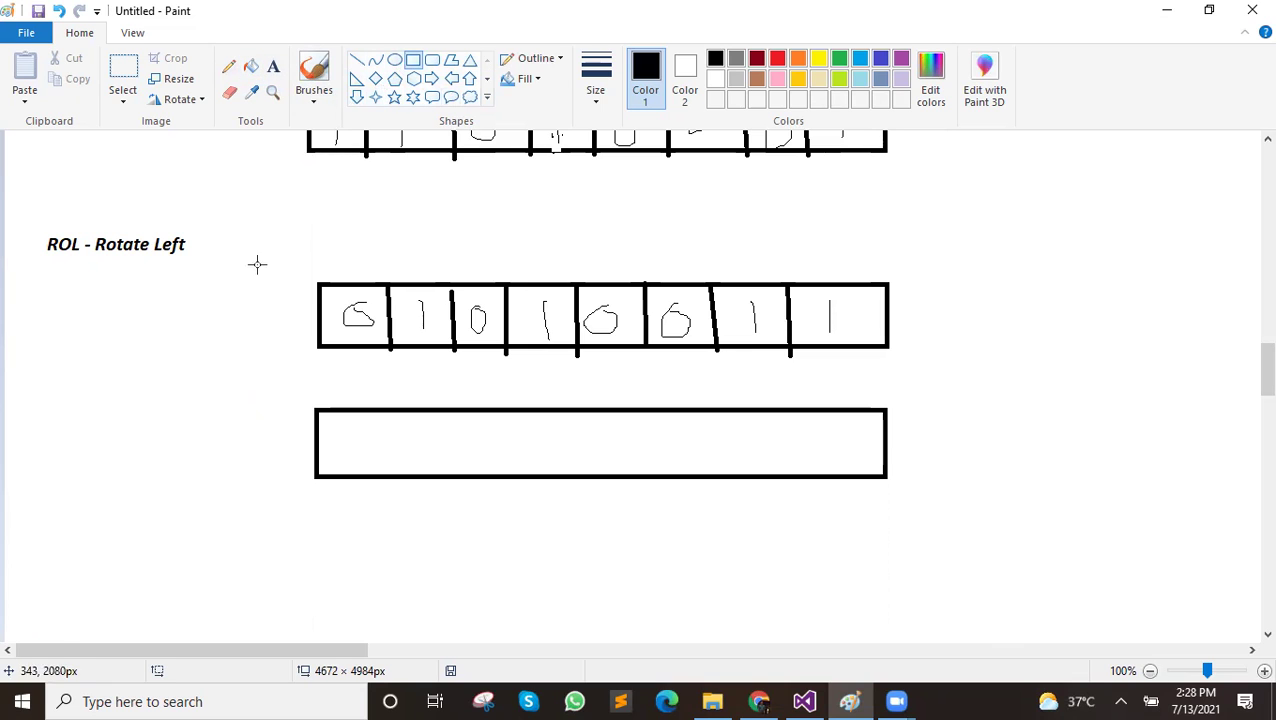
# Divide the new box into eight cells with seven vertical lines
pyautogui.click(357, 62)
pyautogui.moveTo(387, 411); pyautogui.dragTo(388, 481)
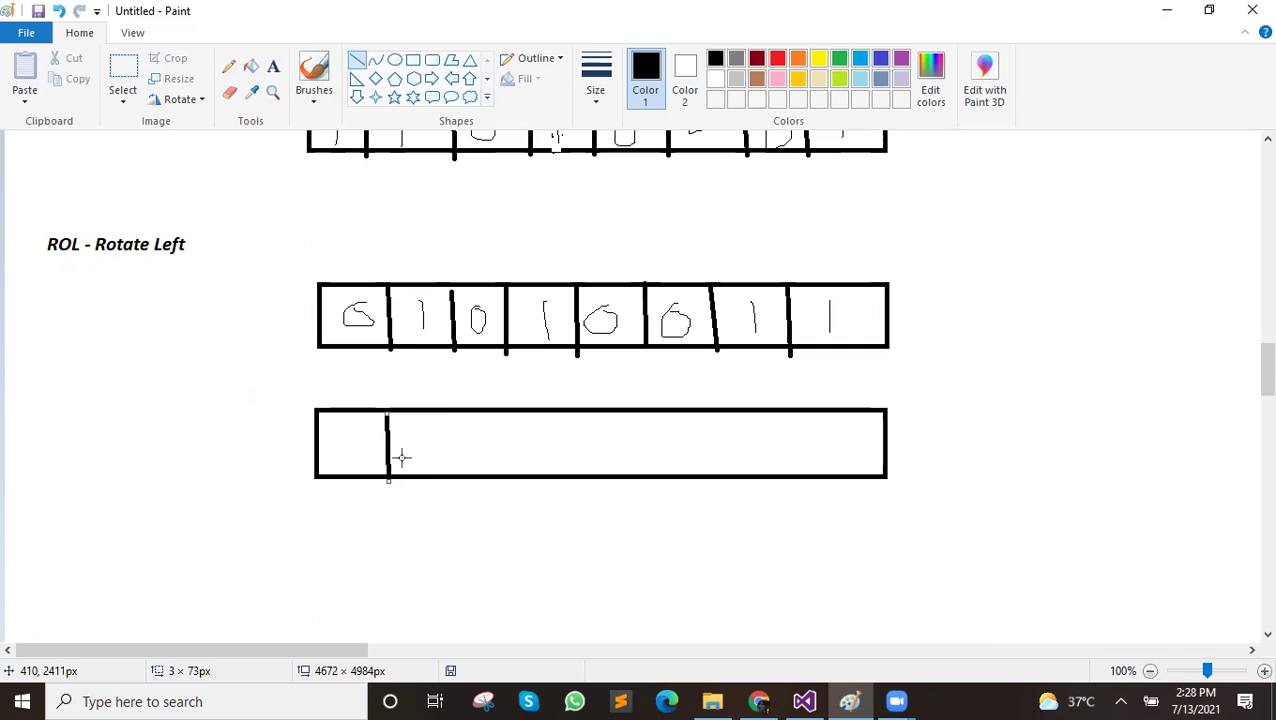
pyautogui.moveTo(451, 410); pyautogui.dragTo(453, 480)
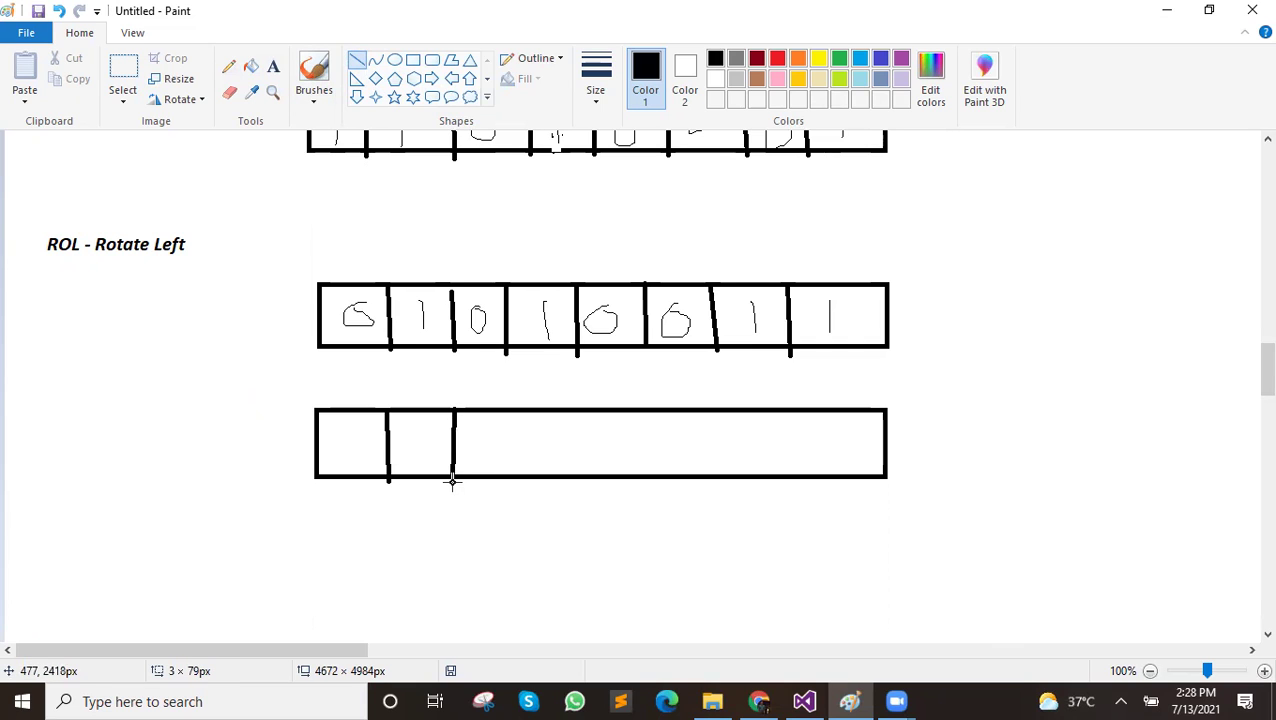
pyautogui.moveTo(516, 411); pyautogui.dragTo(517, 480)
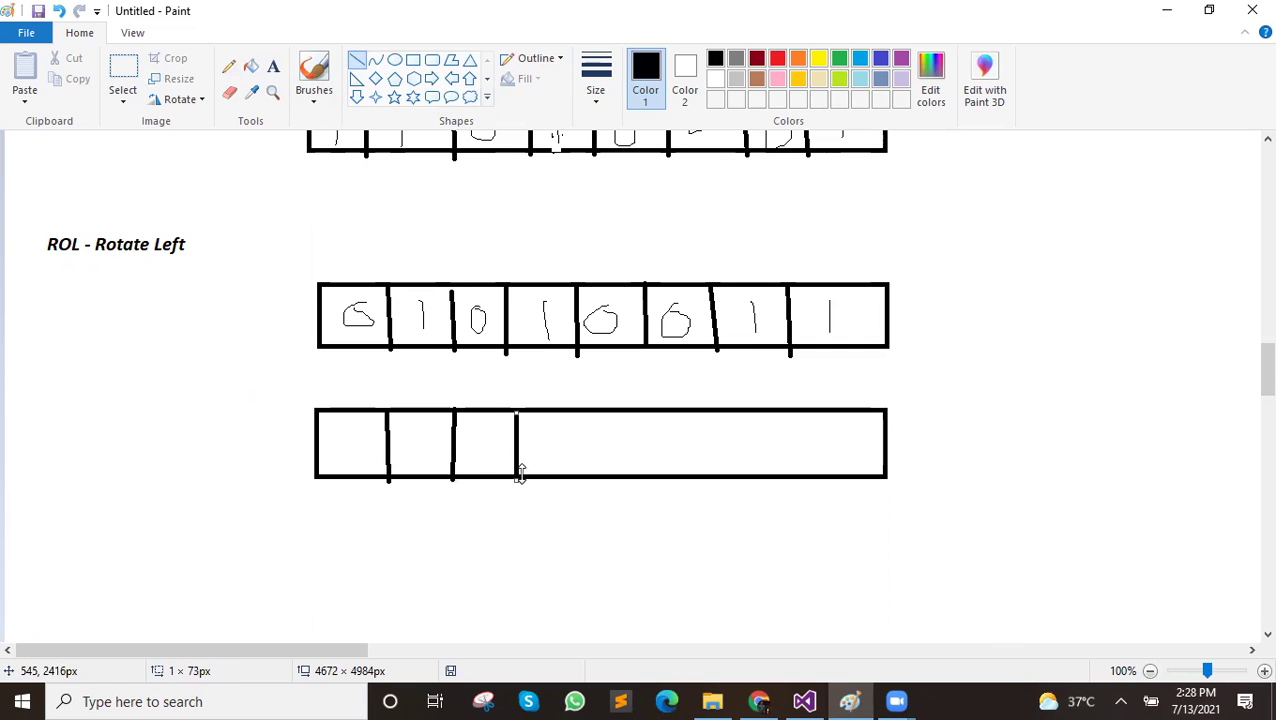
pyautogui.moveTo(586, 408); pyautogui.dragTo(586, 480)
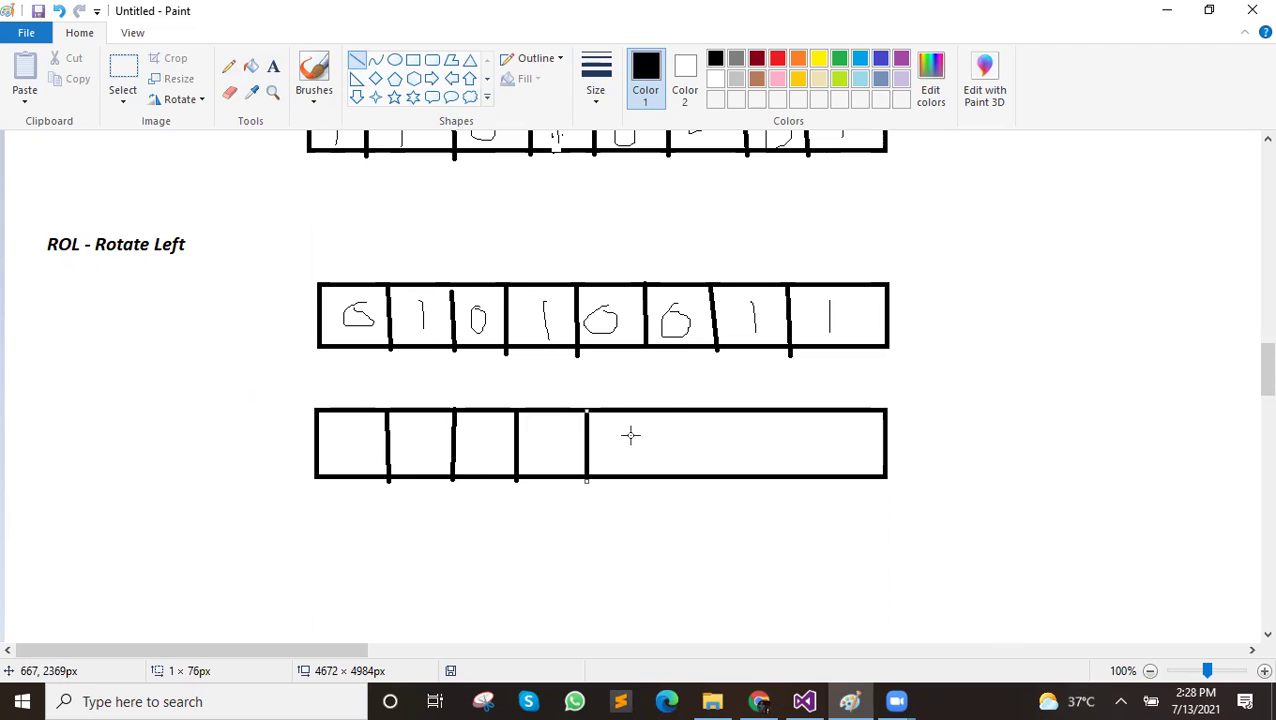
pyautogui.moveTo(649, 410); pyautogui.dragTo(657, 481)
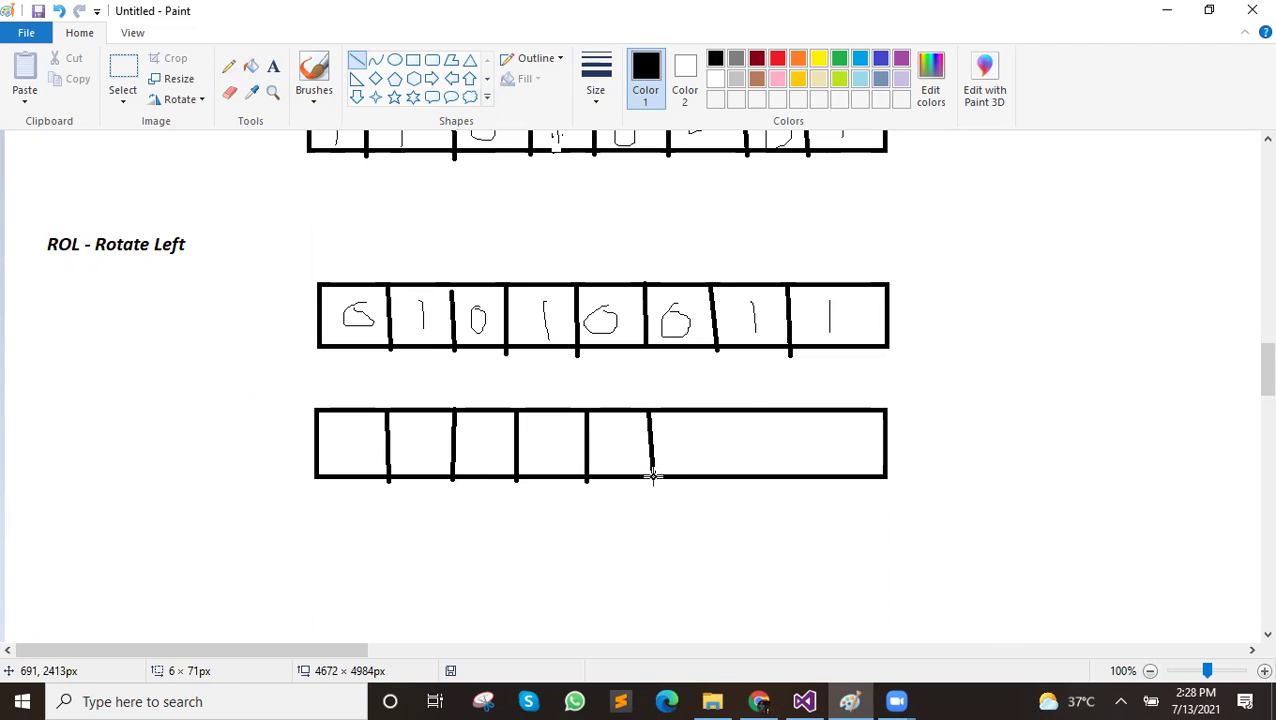
pyautogui.moveTo(724, 411); pyautogui.dragTo(727, 470)
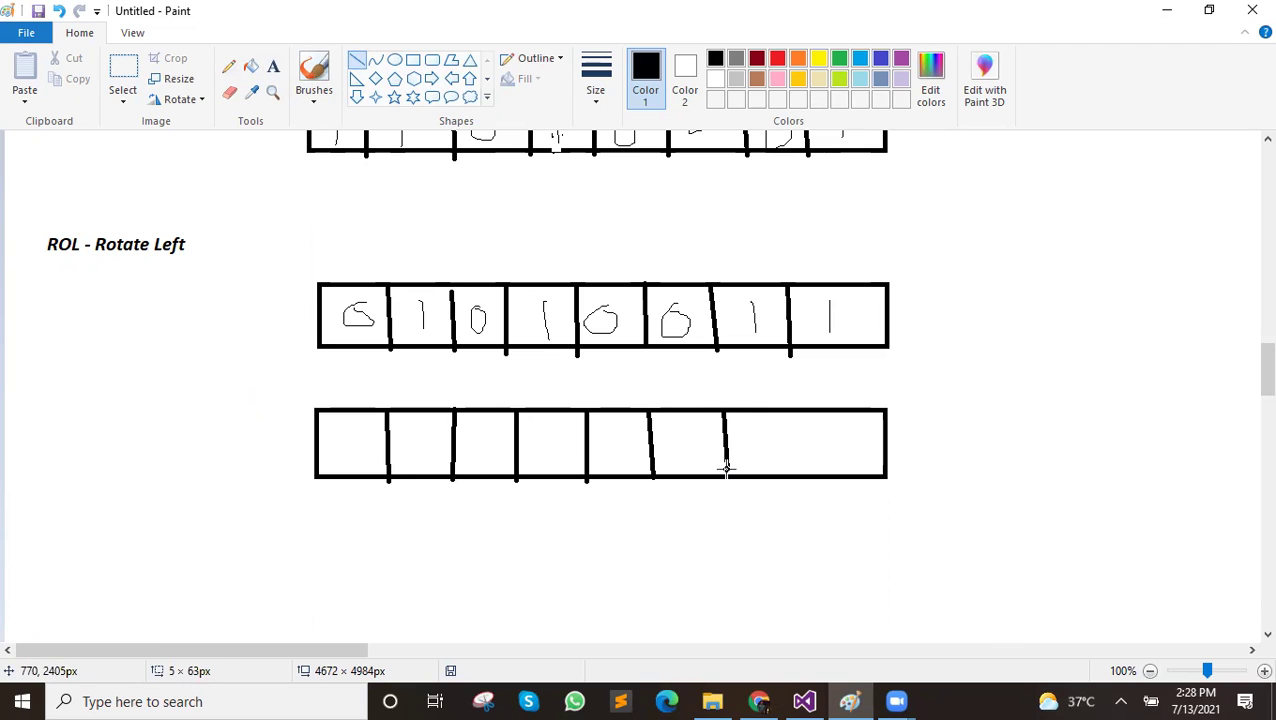
pyautogui.moveTo(797, 411); pyautogui.dragTo(801, 480)
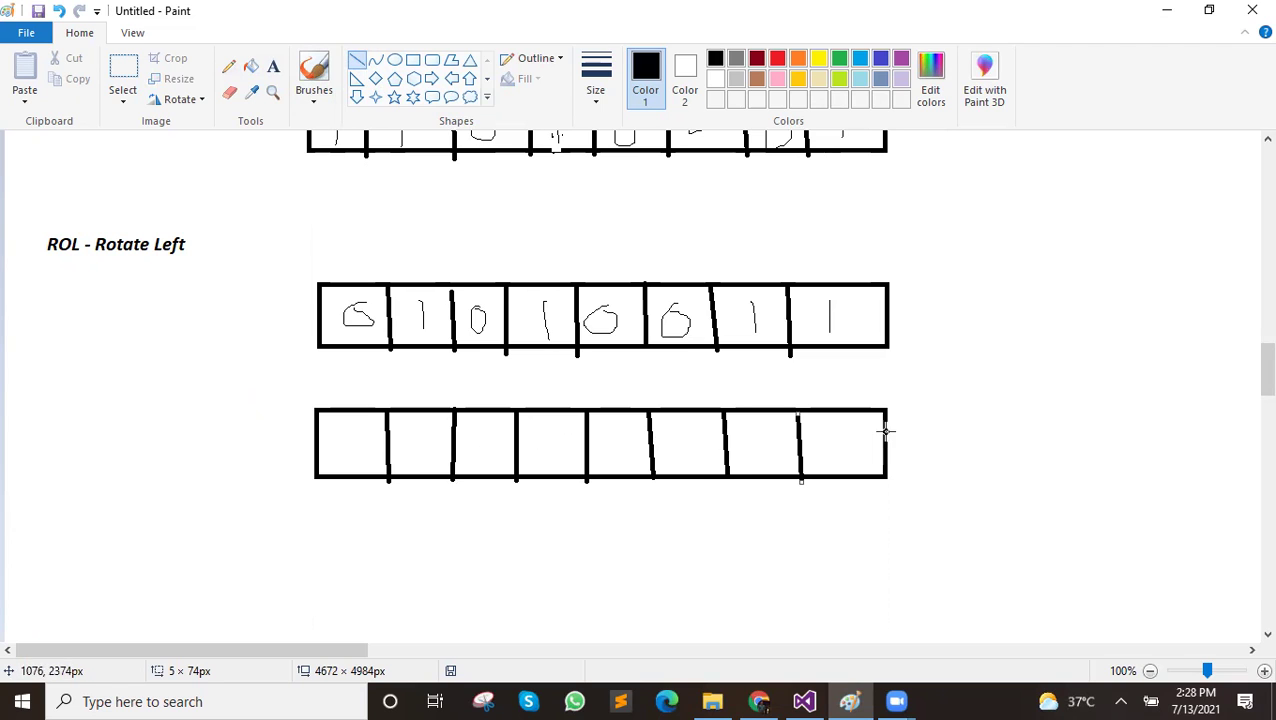
pyautogui.click(228, 66)
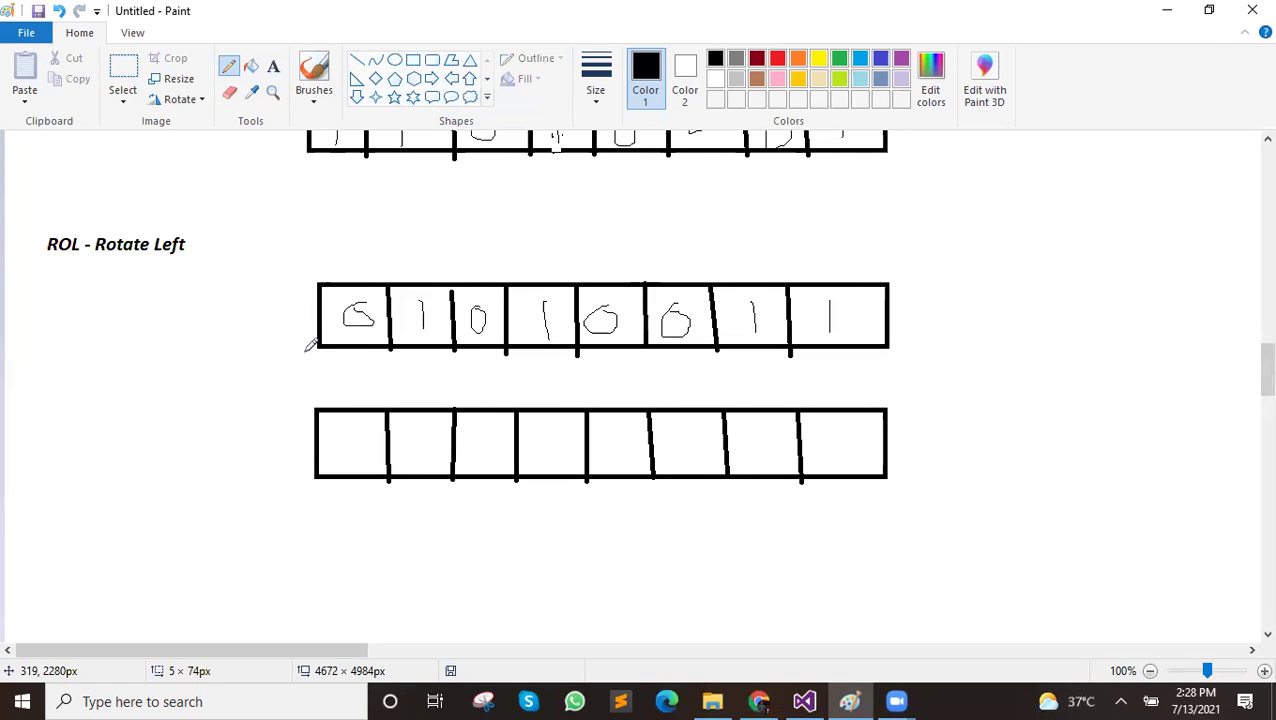
# Label Count=1 and draw the wraparound arrow from the first bit, writing 0 in the last lower cell
pyautogui.moveTo(921, 356)
pyautogui.mouseDown()
pyautogui.moveTo(909, 383)
pyautogui.moveTo(1047, 348)
pyautogui.moveTo(1082, 366)
pyautogui.mouseUp()
pyautogui.moveTo(1064, 374); pyautogui.dragTo(1097, 376)
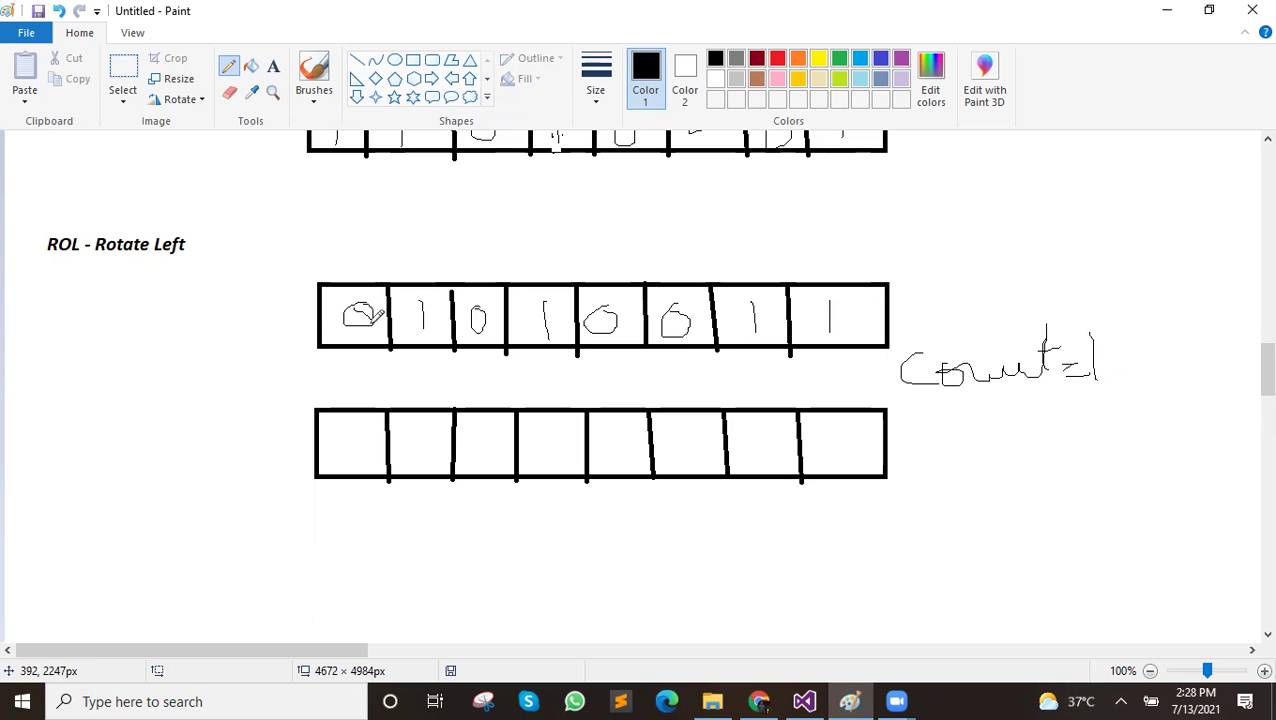
pyautogui.moveTo(320, 312)
pyautogui.mouseDown()
pyautogui.moveTo(279, 306)
pyautogui.moveTo(234, 347)
pyautogui.moveTo(222, 450)
pyautogui.moveTo(436, 538)
pyautogui.moveTo(666, 530)
pyautogui.moveTo(806, 509)
pyautogui.moveTo(840, 485)
pyautogui.mouseUp()
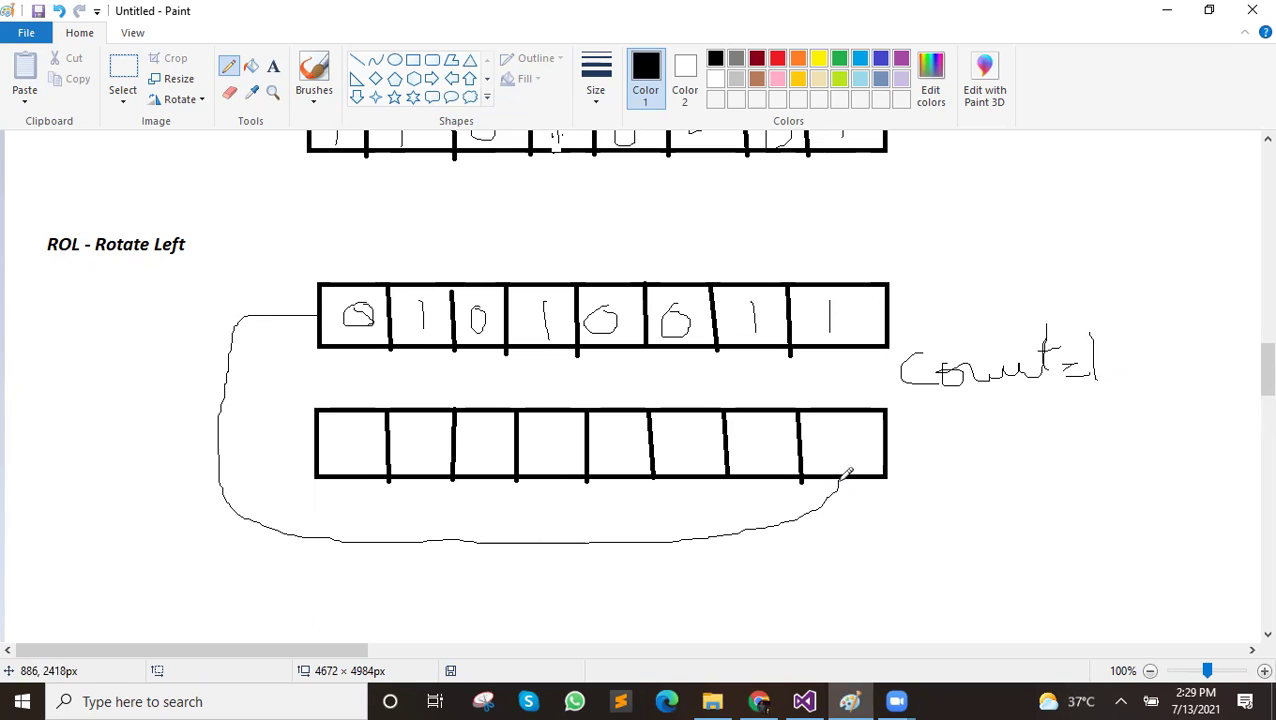
pyautogui.moveTo(838, 484); pyautogui.dragTo(844, 505)
pyautogui.moveTo(841, 427); pyautogui.dragTo(838, 432)
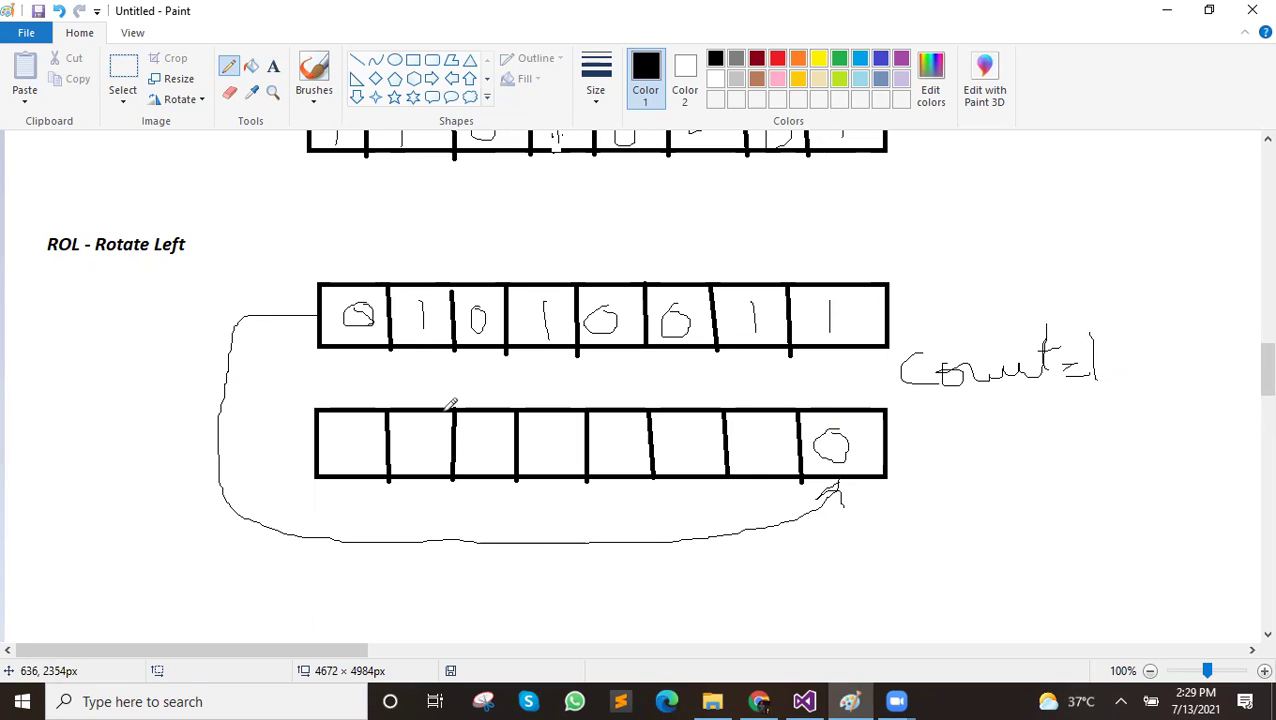
# Draw diagonals copying each shifted bit into the lower row, giving 10100110
pyautogui.moveTo(409, 347)
pyautogui.mouseDown()
pyautogui.moveTo(360, 408)
pyautogui.moveTo(357, 456)
pyautogui.mouseUp()
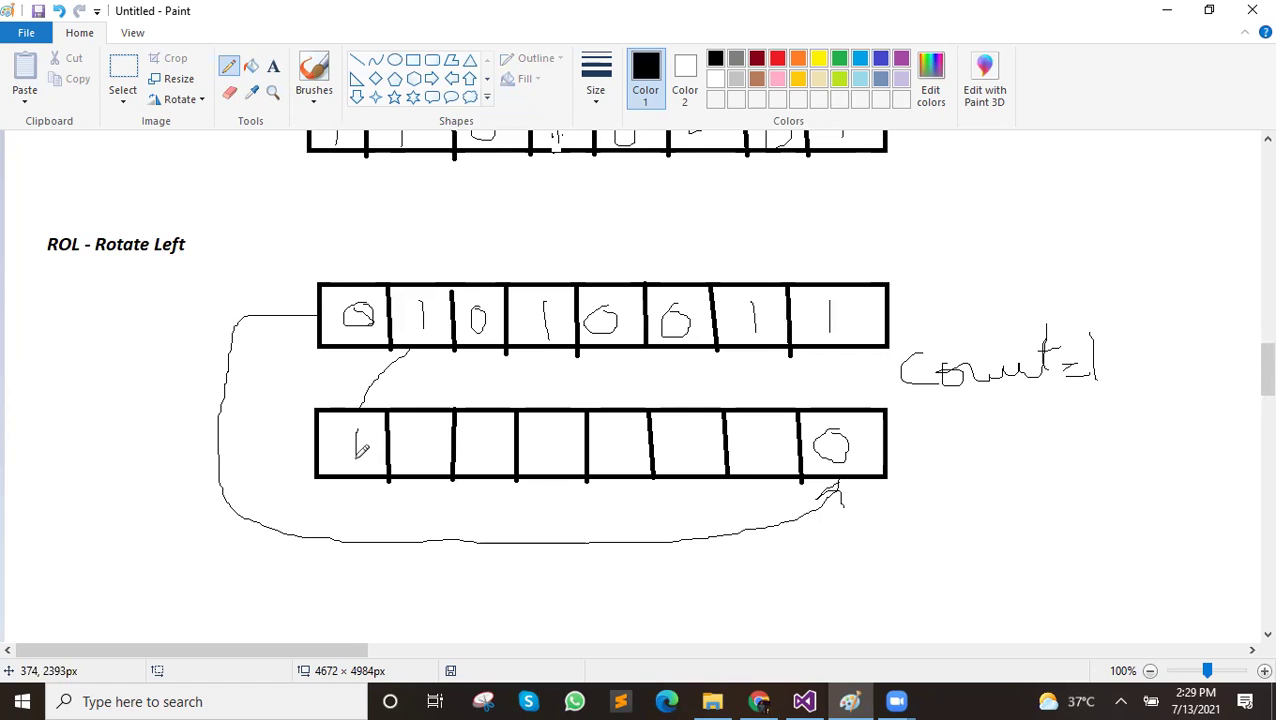
pyautogui.moveTo(482, 350)
pyautogui.mouseDown()
pyautogui.moveTo(430, 402)
pyautogui.moveTo(418, 450)
pyautogui.moveTo(430, 440)
pyautogui.mouseUp()
pyautogui.moveTo(532, 349)
pyautogui.mouseDown()
pyautogui.moveTo(490, 405)
pyautogui.moveTo(489, 458)
pyautogui.mouseUp()
pyautogui.moveTo(610, 350); pyautogui.dragTo(551, 400)
pyautogui.moveTo(542, 444); pyautogui.dragTo(547, 441)
pyautogui.moveTo(660, 378); pyautogui.dragTo(622, 446)
pyautogui.moveTo(736, 353)
pyautogui.mouseDown()
pyautogui.moveTo(695, 408)
pyautogui.moveTo(707, 456)
pyautogui.mouseUp()
pyautogui.moveTo(837, 344)
pyautogui.mouseDown()
pyautogui.moveTo(778, 407)
pyautogui.moveTo(765, 471)
pyautogui.mouseUp()
# Write the Count=2 label beside the lower row
pyautogui.scroll(-3, 700, 450)
pyautogui.scroll(3, 681, 447)
pyautogui.moveTo(963, 491)
pyautogui.mouseDown()
pyautogui.moveTo(984, 514)
pyautogui.moveTo(1068, 492)
pyautogui.mouseUp()
pyautogui.moveTo(1073, 444)
pyautogui.mouseDown()
pyautogui.moveTo(1073, 511)
pyautogui.moveTo(1104, 466)
pyautogui.moveTo(1170, 506)
pyautogui.mouseUp()
pyautogui.scroll(-3, 542, 428)
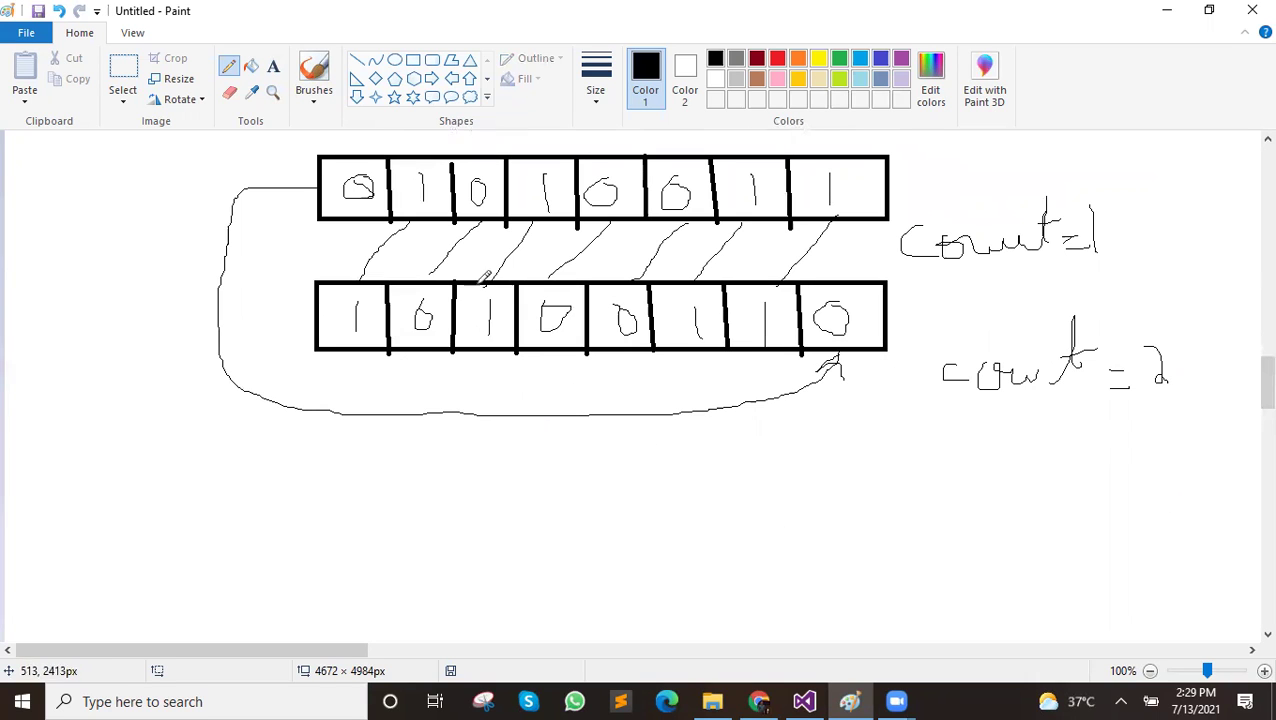
# Draw a long box below the 10100110 row and split it into eight cells with seven dividers
pyautogui.click(412, 60)
pyautogui.moveTo(311, 428); pyautogui.dragTo(894, 488)
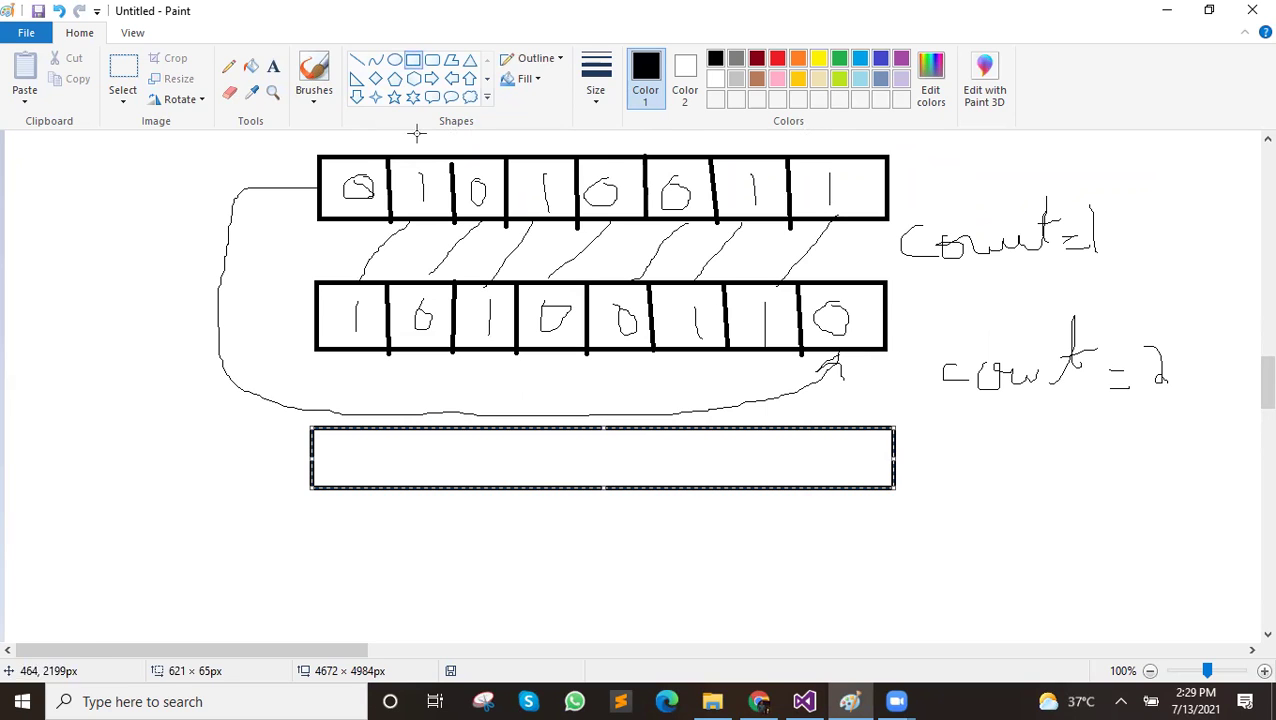
pyautogui.click(357, 60)
pyautogui.moveTo(377, 428); pyautogui.dragTo(377, 489)
pyautogui.moveTo(446, 429); pyautogui.dragTo(450, 488)
pyautogui.moveTo(517, 428); pyautogui.dragTo(518, 488)
pyautogui.moveTo(594, 428); pyautogui.dragTo(596, 488)
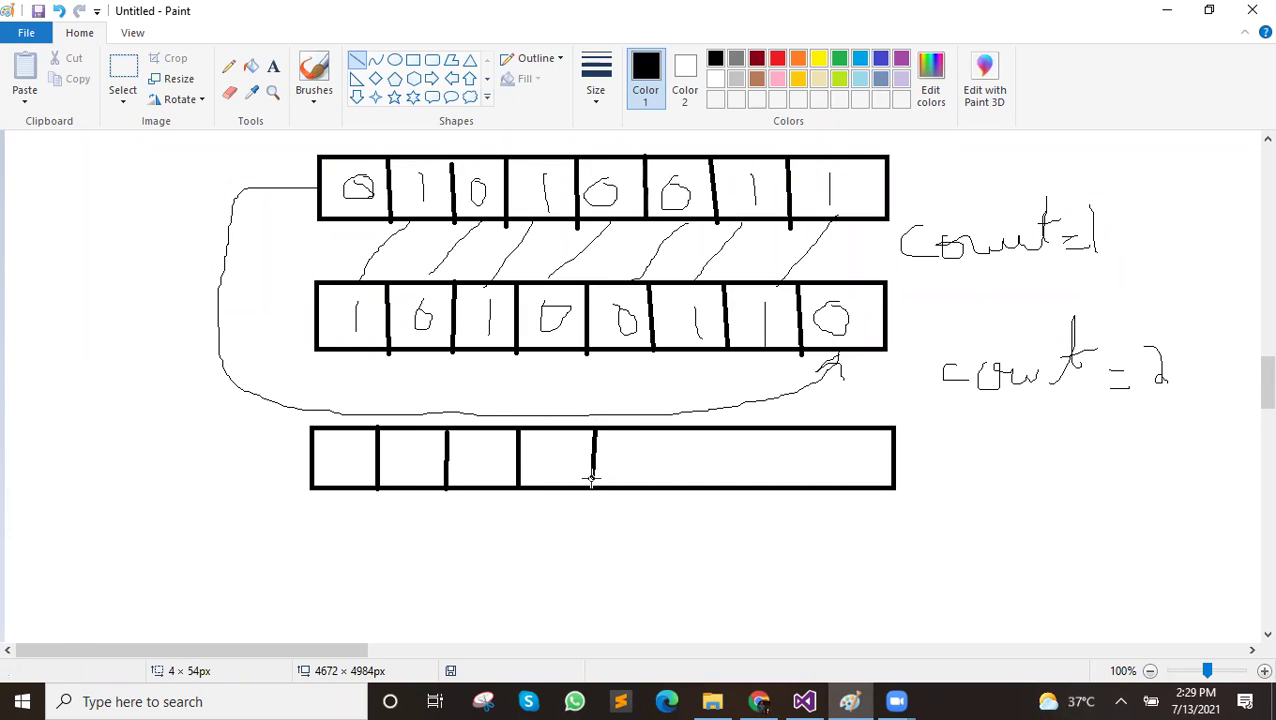
pyautogui.moveTo(679, 427); pyautogui.dragTo(678, 488)
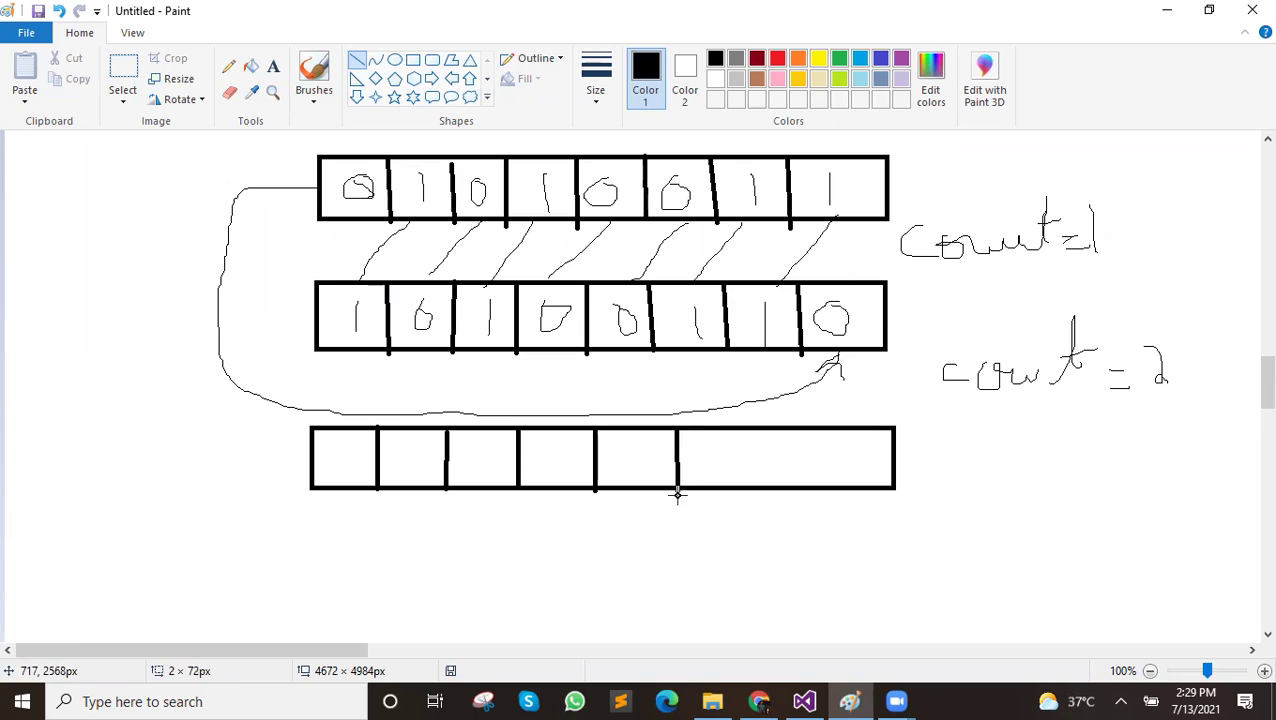
pyautogui.moveTo(735, 428); pyautogui.dragTo(736, 488)
pyautogui.moveTo(810, 428); pyautogui.dragTo(810, 489)
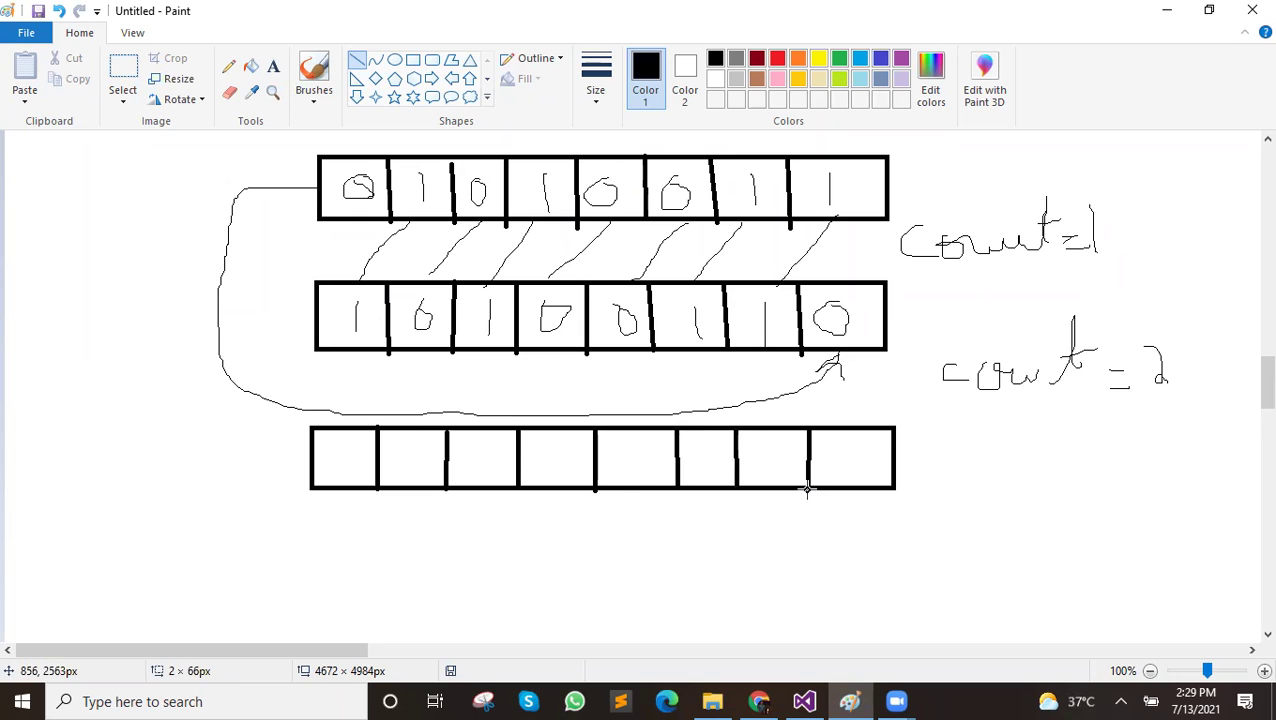
# Draw the wraparound arrow and slanted links, writing 01001101 into the third ROL row
pyautogui.click(228, 66)
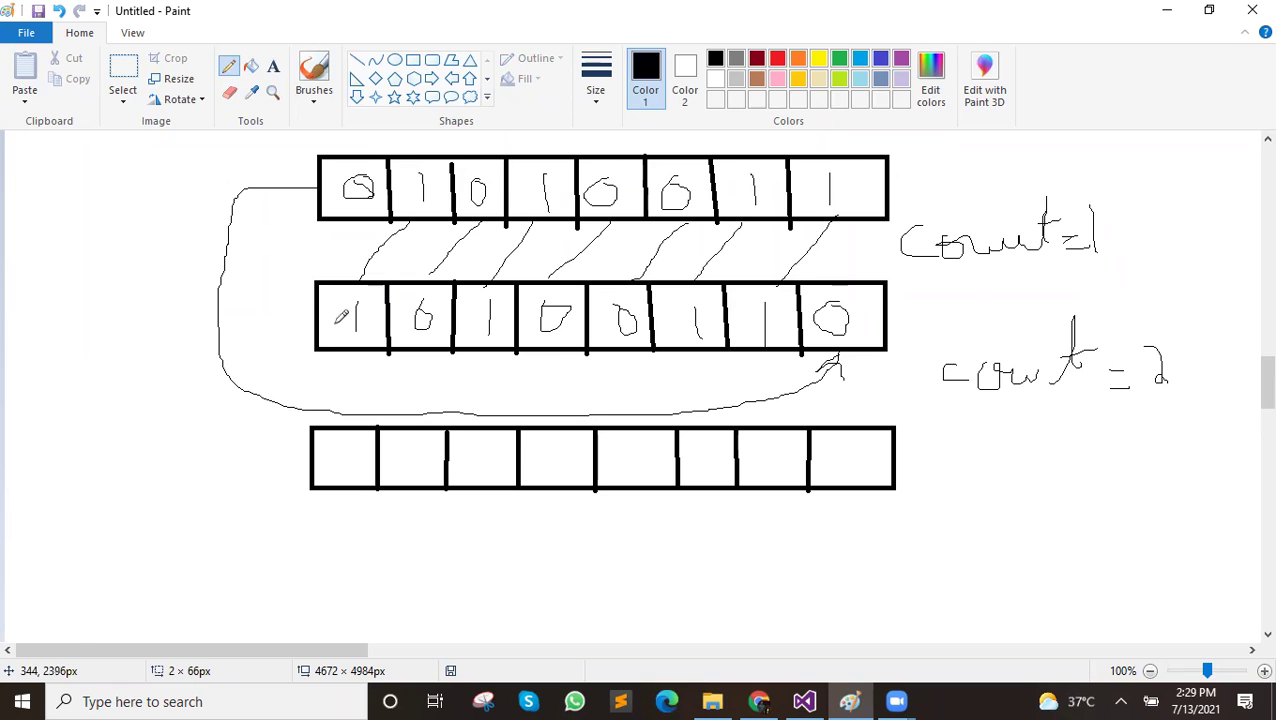
pyautogui.moveTo(318, 316)
pyautogui.mouseDown()
pyautogui.moveTo(290, 320)
pyautogui.moveTo(251, 488)
pyautogui.moveTo(510, 548)
pyautogui.moveTo(830, 538)
pyautogui.moveTo(861, 481)
pyautogui.moveTo(838, 507)
pyautogui.moveTo(869, 508)
pyautogui.mouseUp()
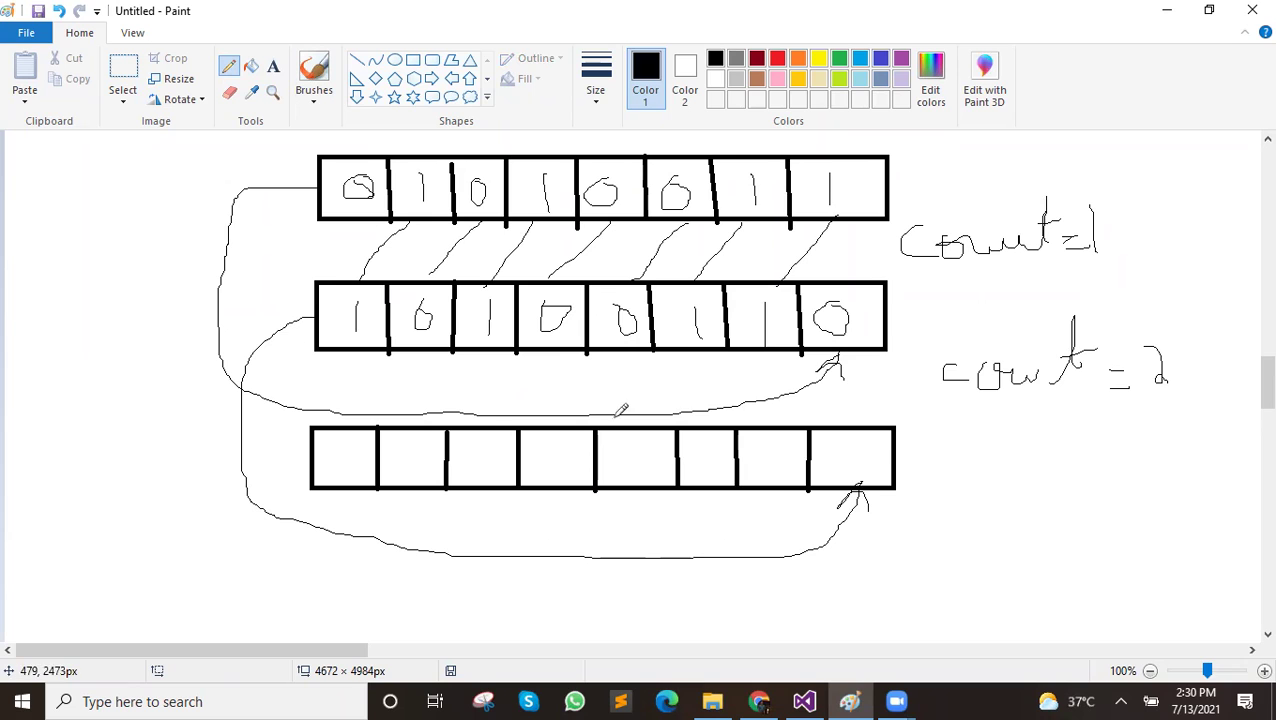
pyautogui.moveTo(852, 467); pyautogui.dragTo(851, 478)
pyautogui.moveTo(414, 351)
pyautogui.mouseDown()
pyautogui.moveTo(331, 417)
pyautogui.moveTo(346, 448)
pyautogui.mouseUp()
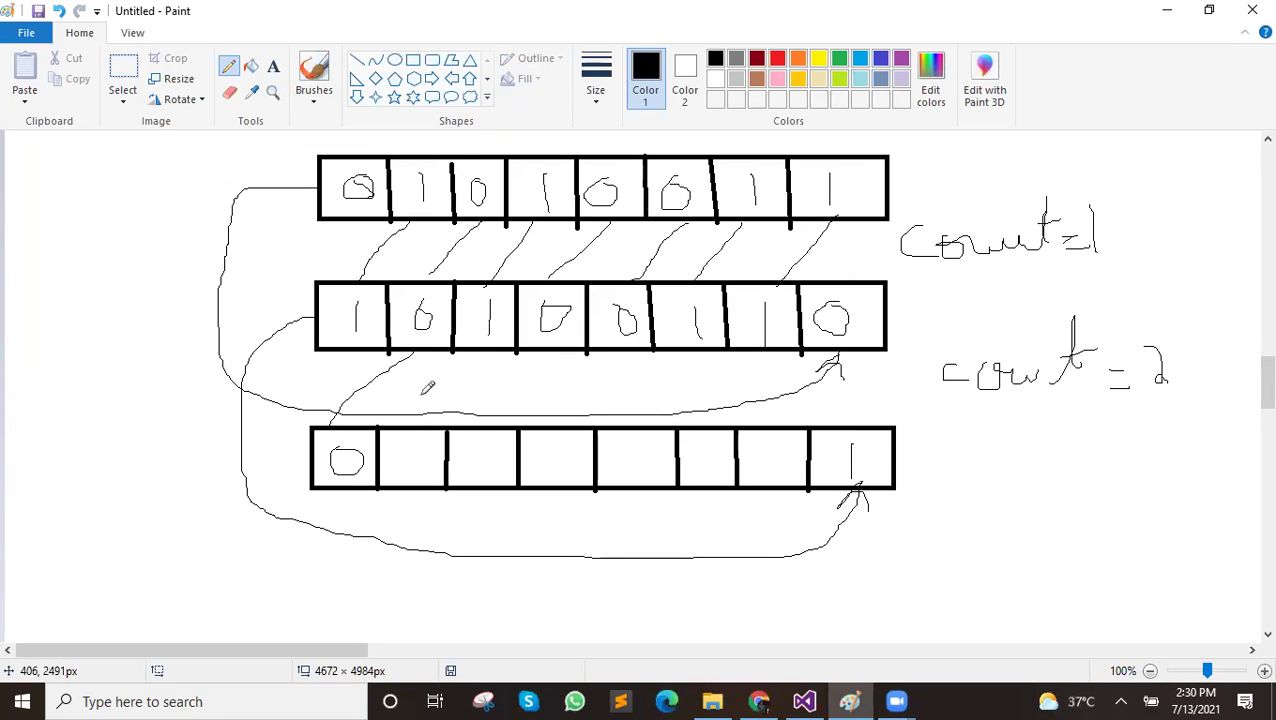
pyautogui.moveTo(482, 342)
pyautogui.mouseDown()
pyautogui.moveTo(398, 447)
pyautogui.moveTo(421, 477)
pyautogui.mouseUp()
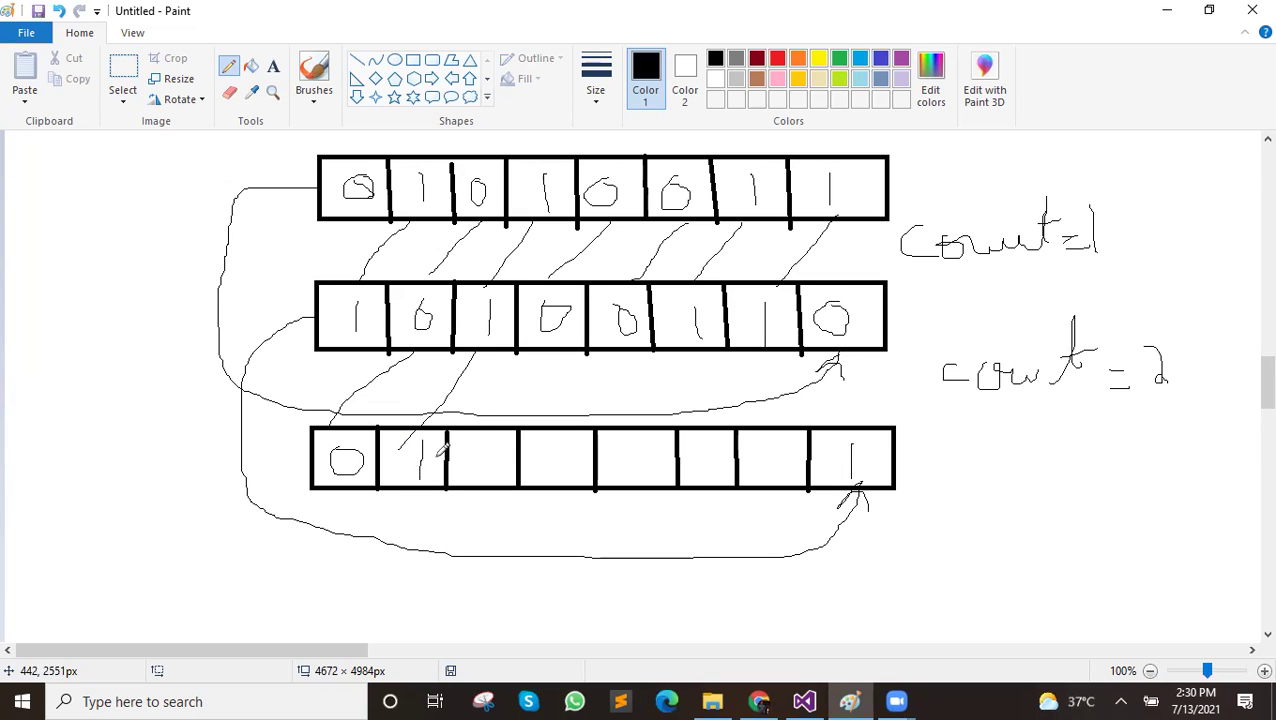
pyautogui.moveTo(556, 348); pyautogui.dragTo(512, 402)
pyautogui.moveTo(498, 452); pyautogui.dragTo(500, 455)
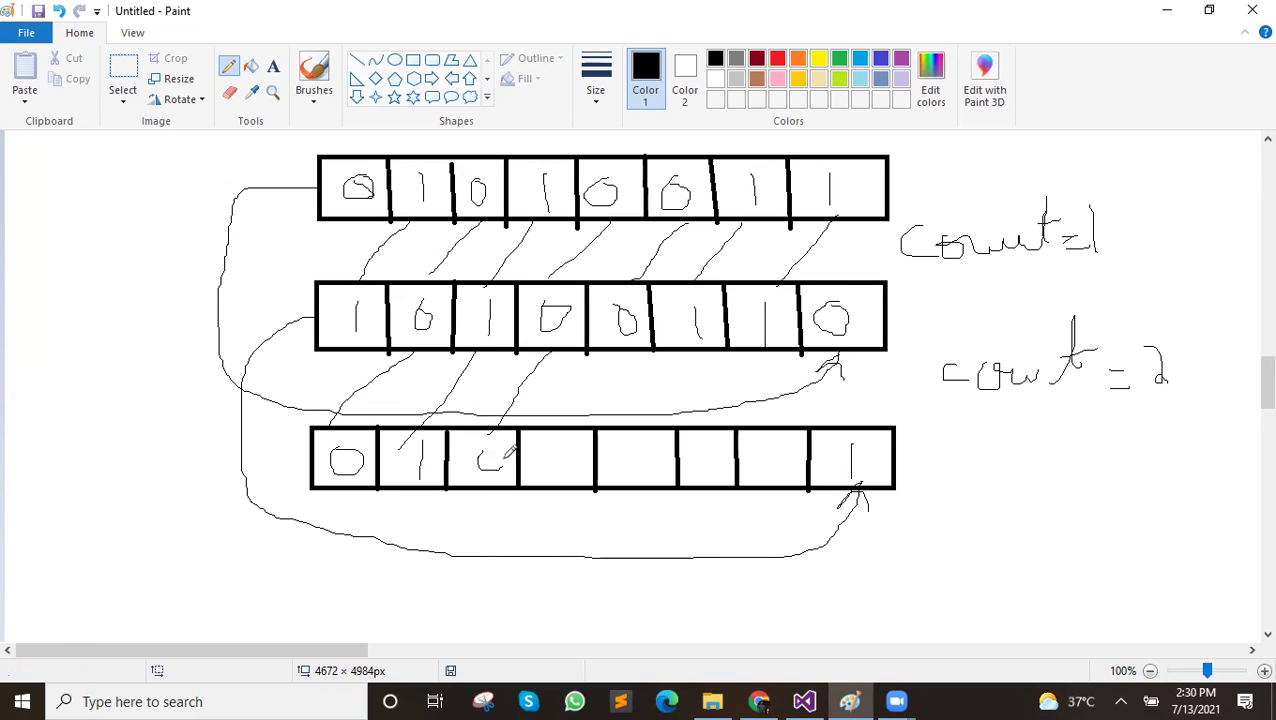
pyautogui.moveTo(615, 375)
pyautogui.mouseDown()
pyautogui.moveTo(560, 432)
pyautogui.moveTo(548, 470)
pyautogui.moveTo(565, 450)
pyautogui.mouseUp()
pyautogui.moveTo(705, 345); pyautogui.dragTo(655, 408)
pyautogui.moveTo(635, 452); pyautogui.dragTo(635, 475)
pyautogui.moveTo(770, 350)
pyautogui.mouseDown()
pyautogui.moveTo(710, 421)
pyautogui.moveTo(714, 474)
pyautogui.mouseUp()
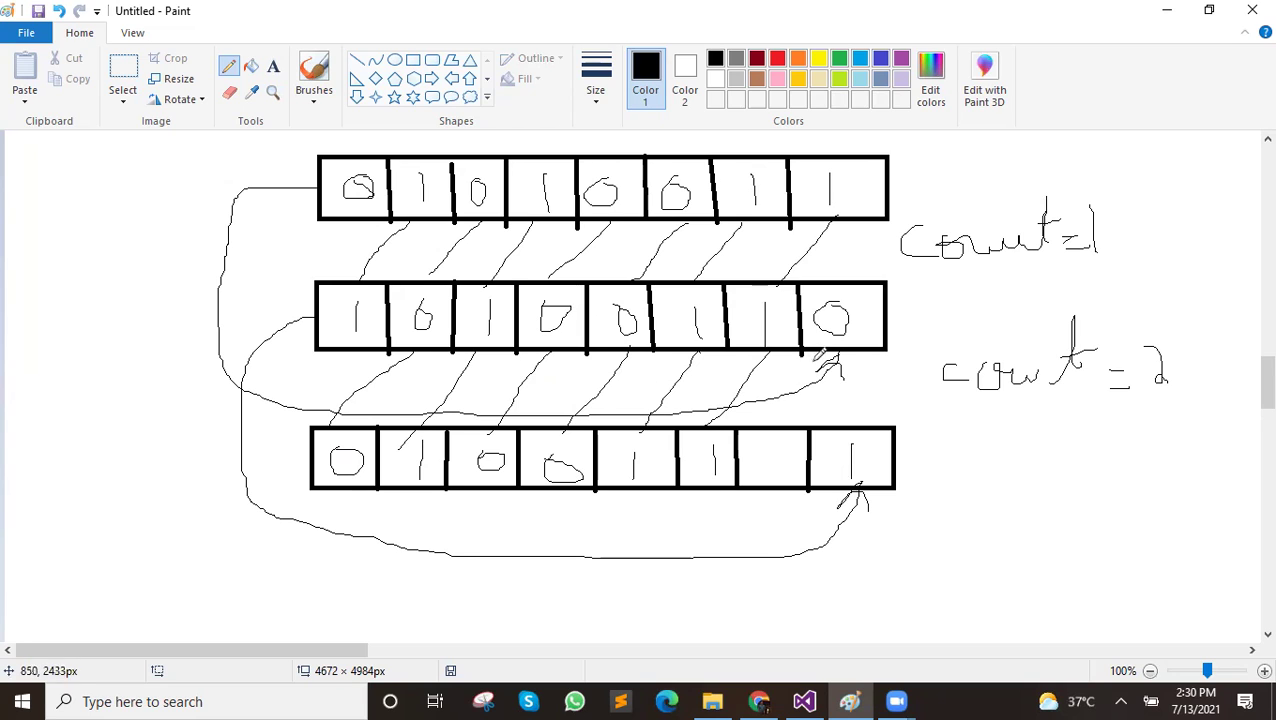
pyautogui.moveTo(829, 350)
pyautogui.mouseDown()
pyautogui.moveTo(760, 443)
pyautogui.moveTo(790, 458)
pyautogui.moveTo(776, 446)
pyautogui.mouseUp()
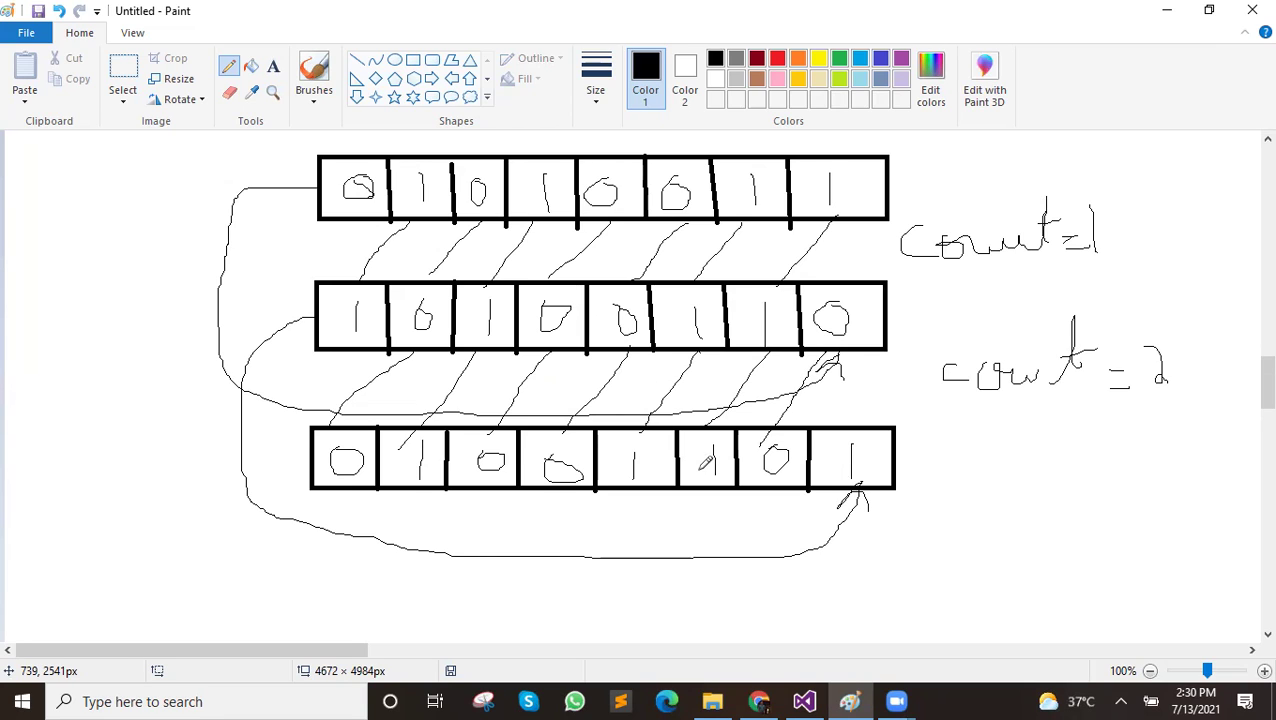
# Change the mov line's binary value in Lab1.asm to 01010011b
pyautogui.click(804, 701)
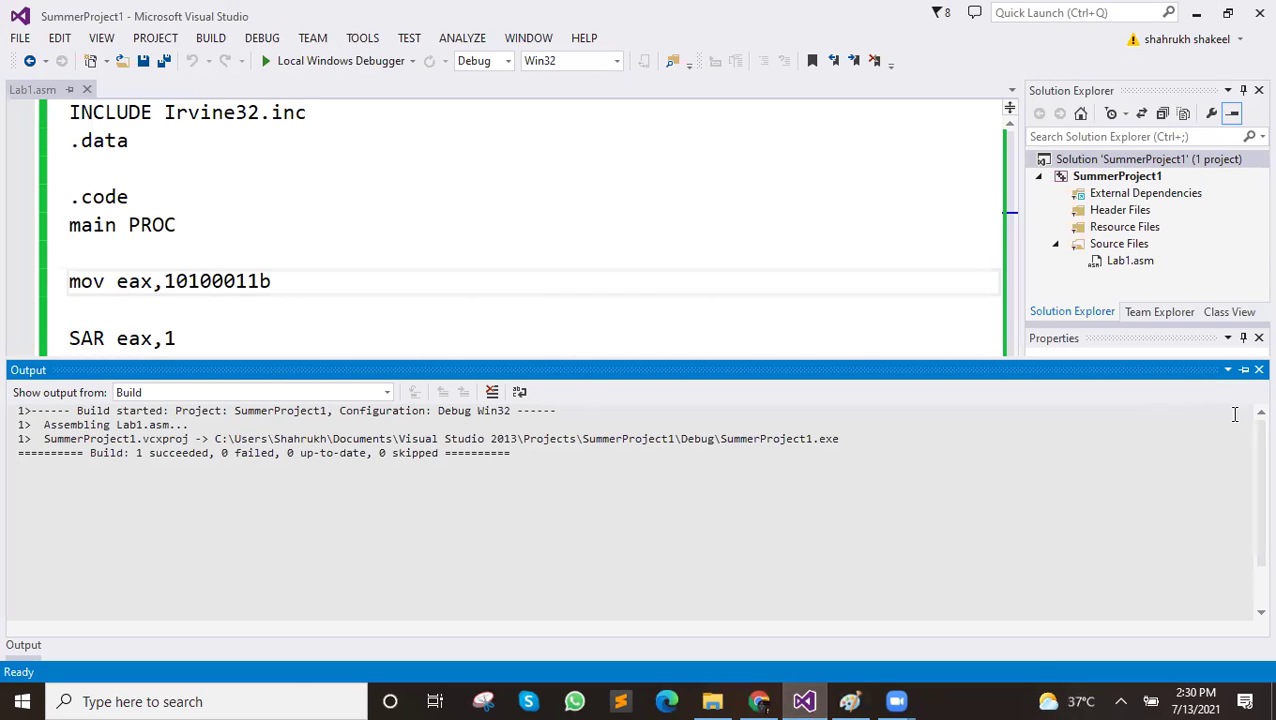
pyautogui.click(1258, 370)
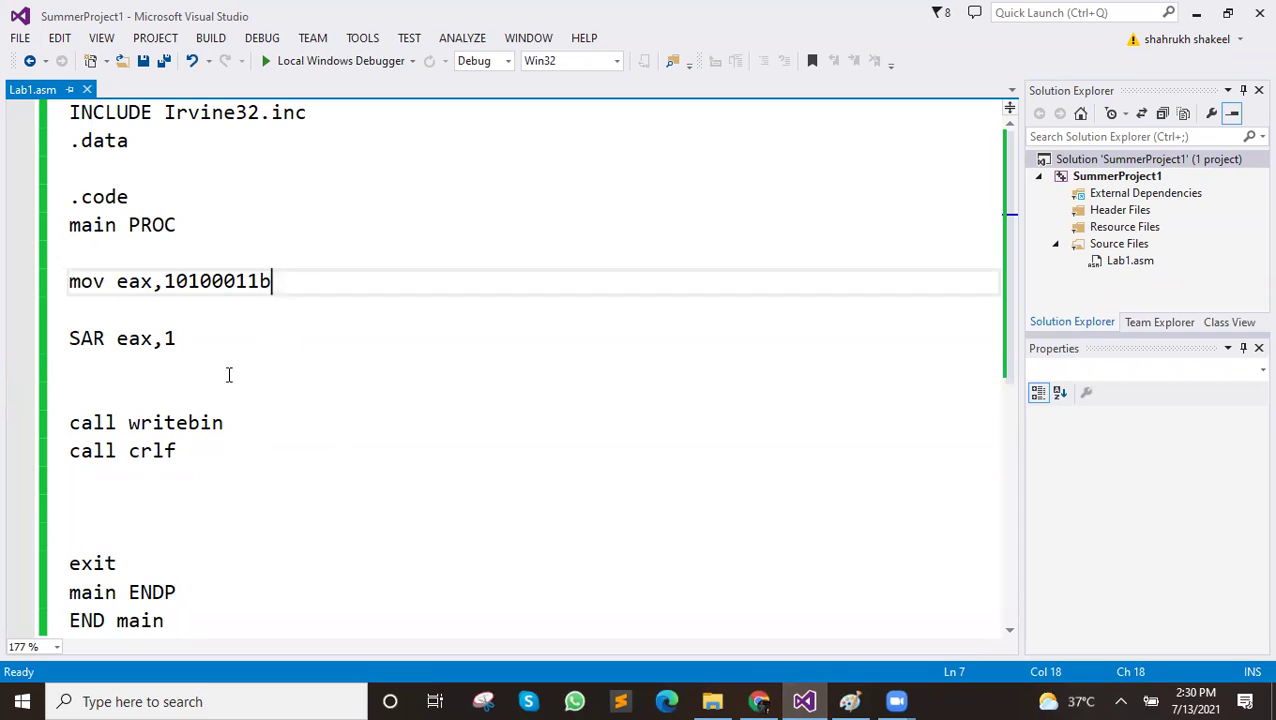
pyautogui.doubleClick(215, 286)
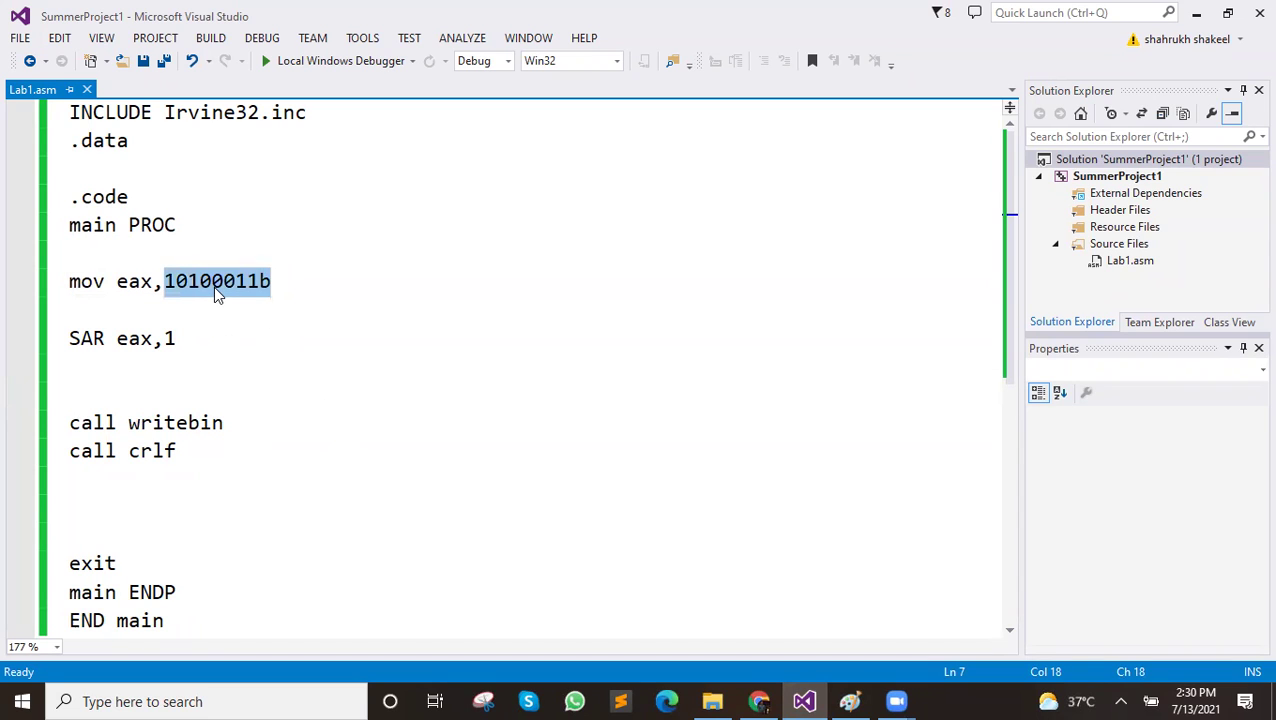
pyautogui.write('0101')
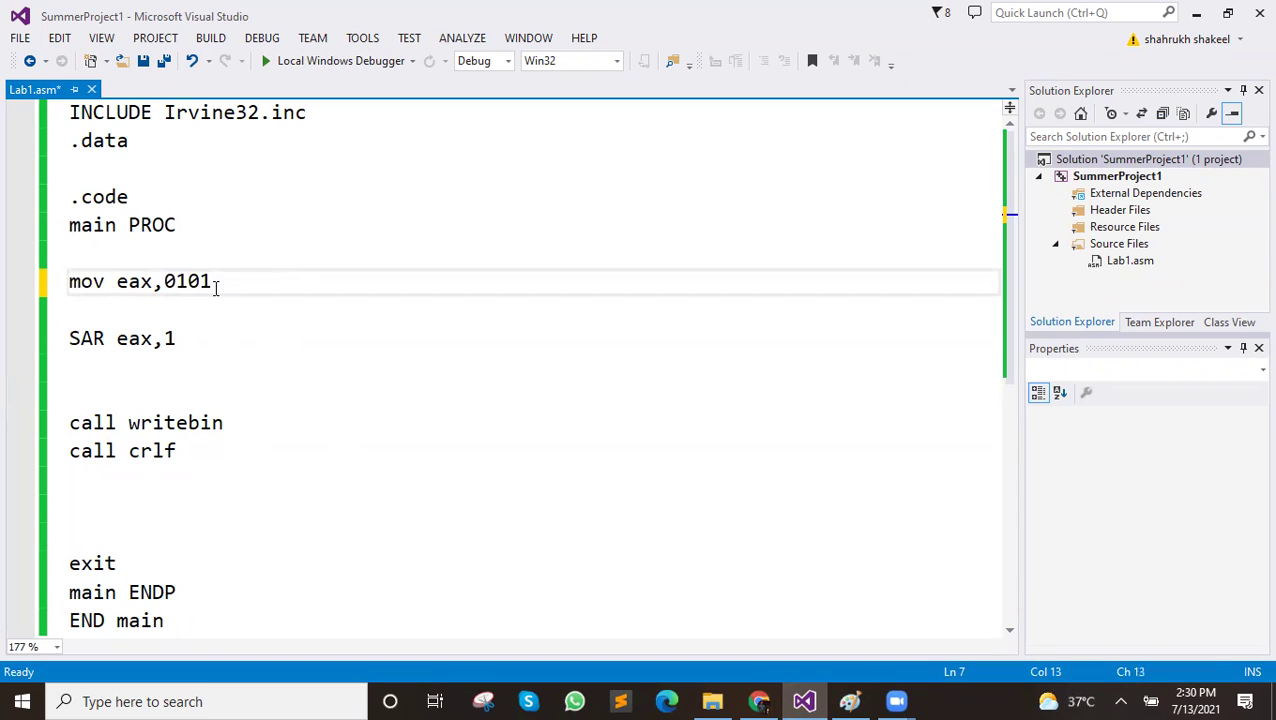
pyautogui.write('0011b')
# Replace SAR with ROL and run the program without debugging
pyautogui.press('Down')
pyautogui.press('Down')
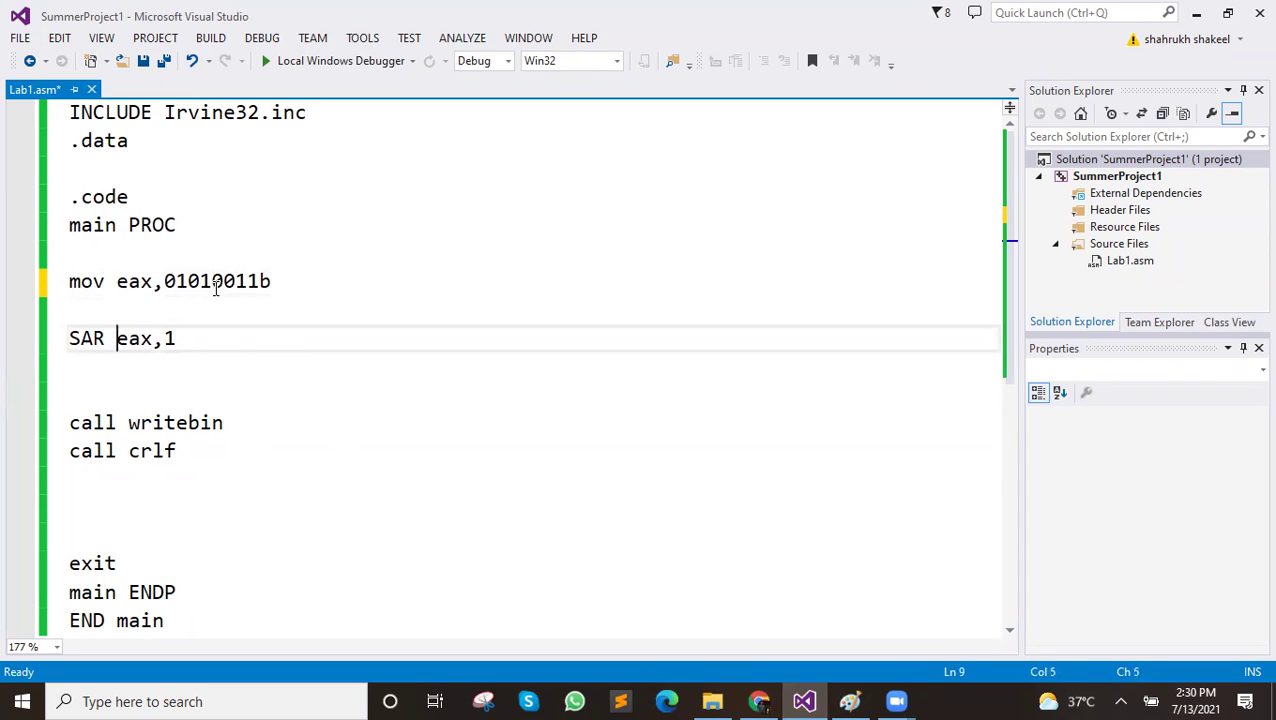
pyautogui.press('Delete')
pyautogui.press('BackSpace')
pyautogui.press('BackSpace')
pyautogui.write('ROL')
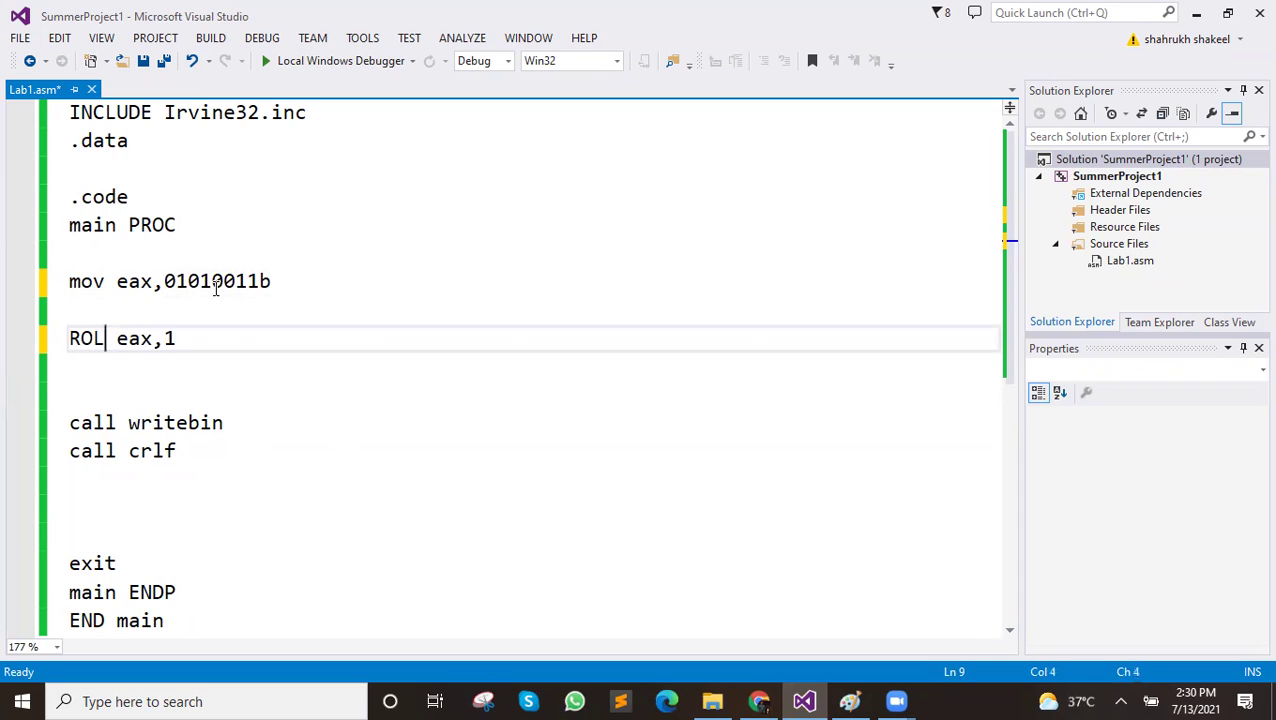
pyautogui.press('Right')
pyautogui.press('Right')
pyautogui.press('Right')
pyautogui.press('Right')
pyautogui.click(262, 38)
pyautogui.click(232, 121)
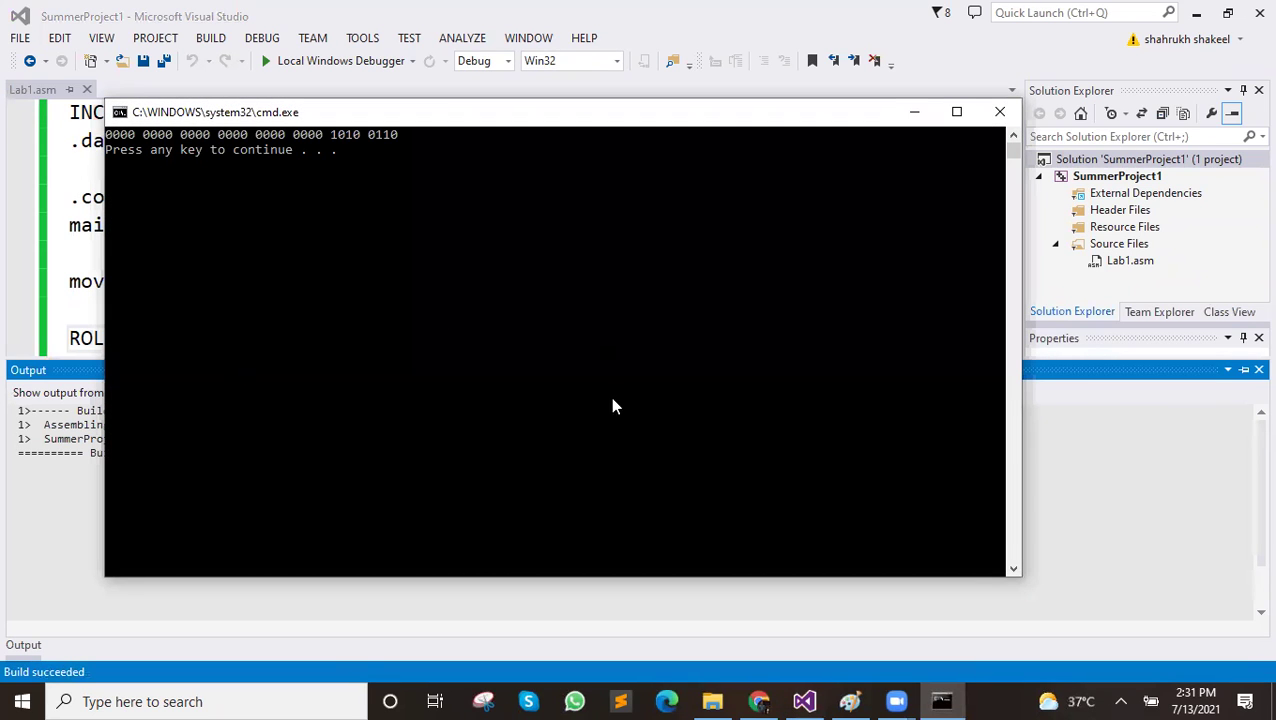
# Move the console below the Paint diagram, highlight the 1010 0110 result, and close it
pyautogui.click(850, 701)
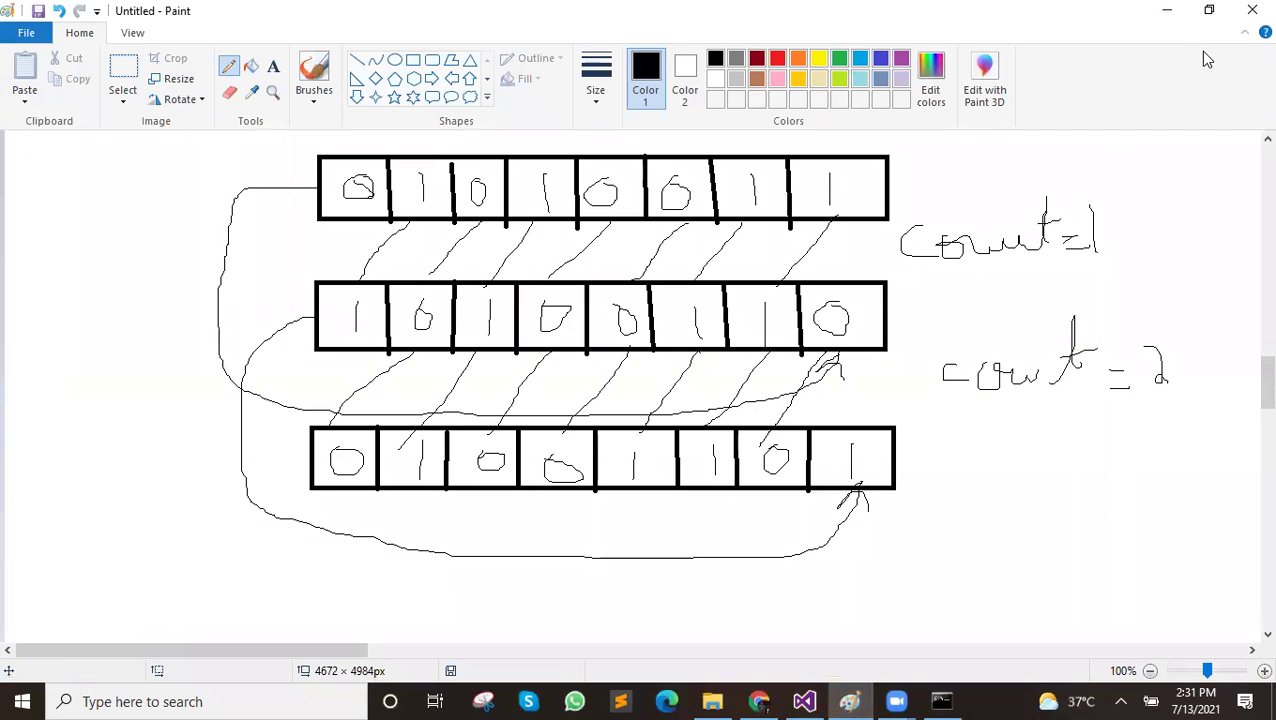
pyautogui.click(941, 701)
pyautogui.moveTo(541, 122)
pyautogui.mouseDown()
pyautogui.moveTo(644, 319)
pyautogui.moveTo(635, 427)
pyautogui.moveTo(599, 452)
pyautogui.moveTo(522, 423)
pyautogui.mouseUp()
pyautogui.keyDown('ctrl'); pyautogui.scroll(2, 599, 452); pyautogui.keyUp('ctrl')
pyautogui.keyDown('ctrl'); pyautogui.scroll(1, 560, 432); pyautogui.keyUp('ctrl')
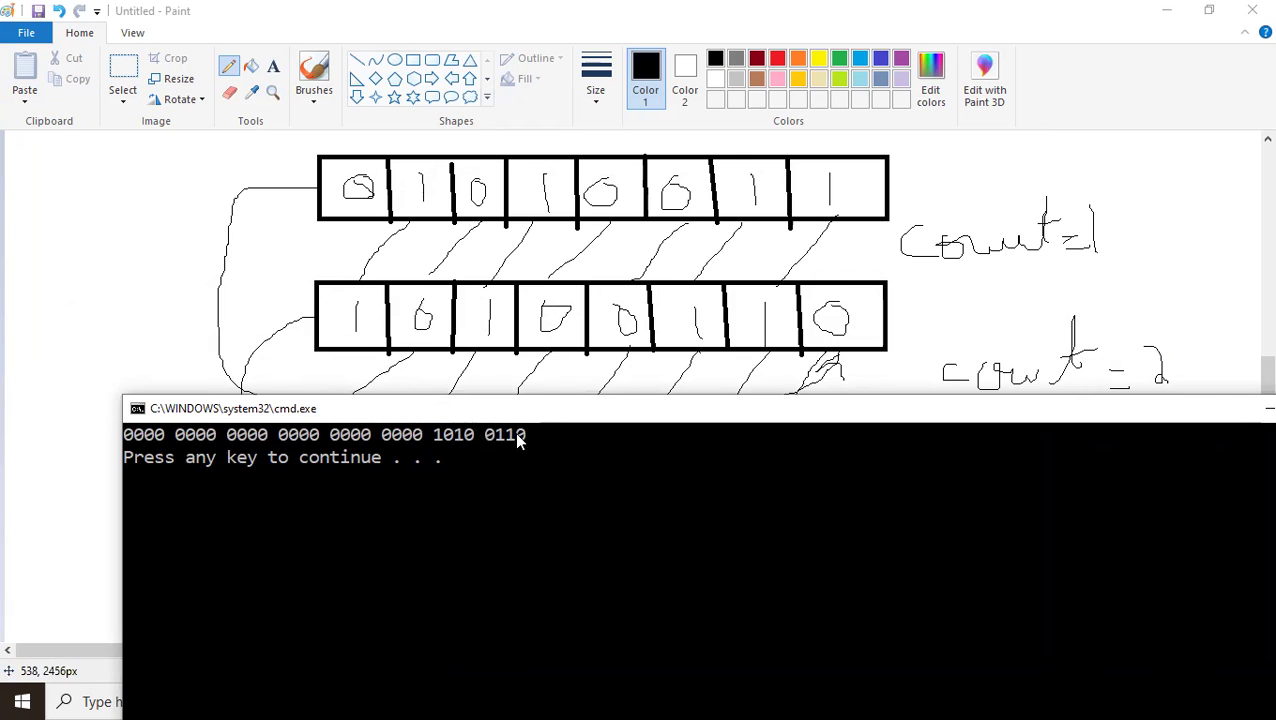
pyautogui.moveTo(436, 436)
pyautogui.mouseDown()
pyautogui.moveTo(536, 436)
pyautogui.moveTo(465, 420)
pyautogui.mouseUp()
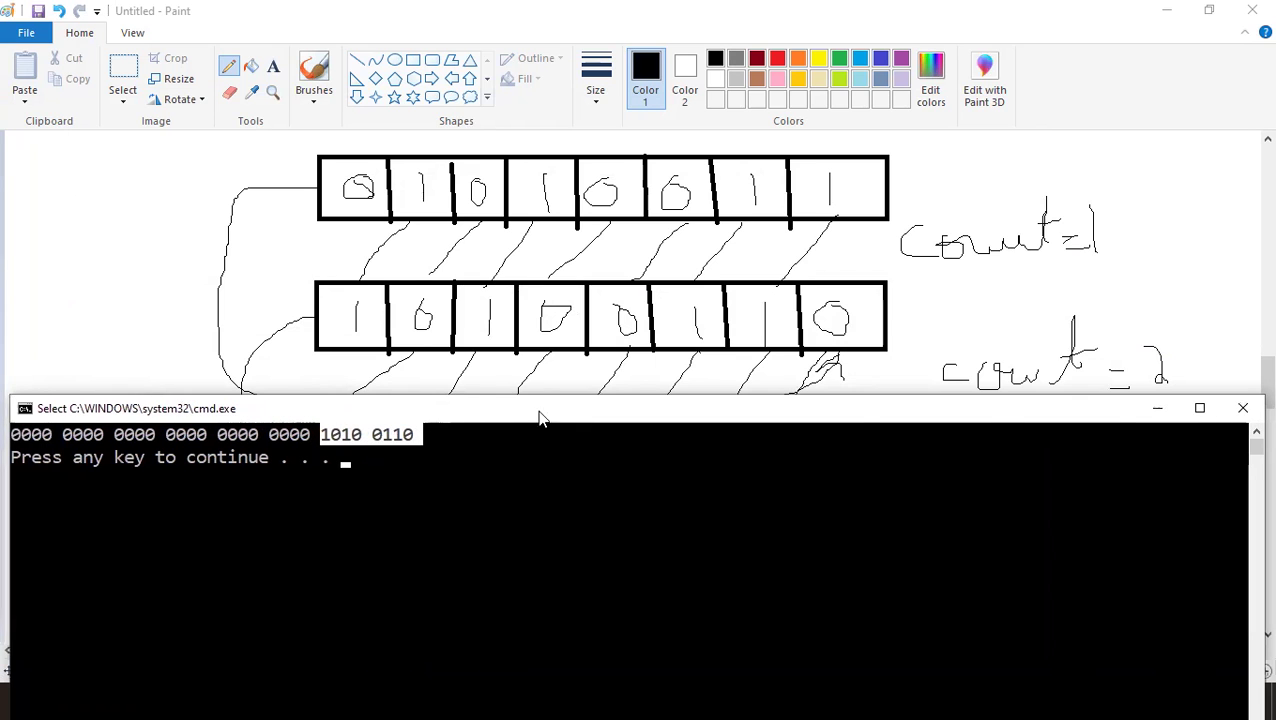
pyautogui.click(1241, 410)
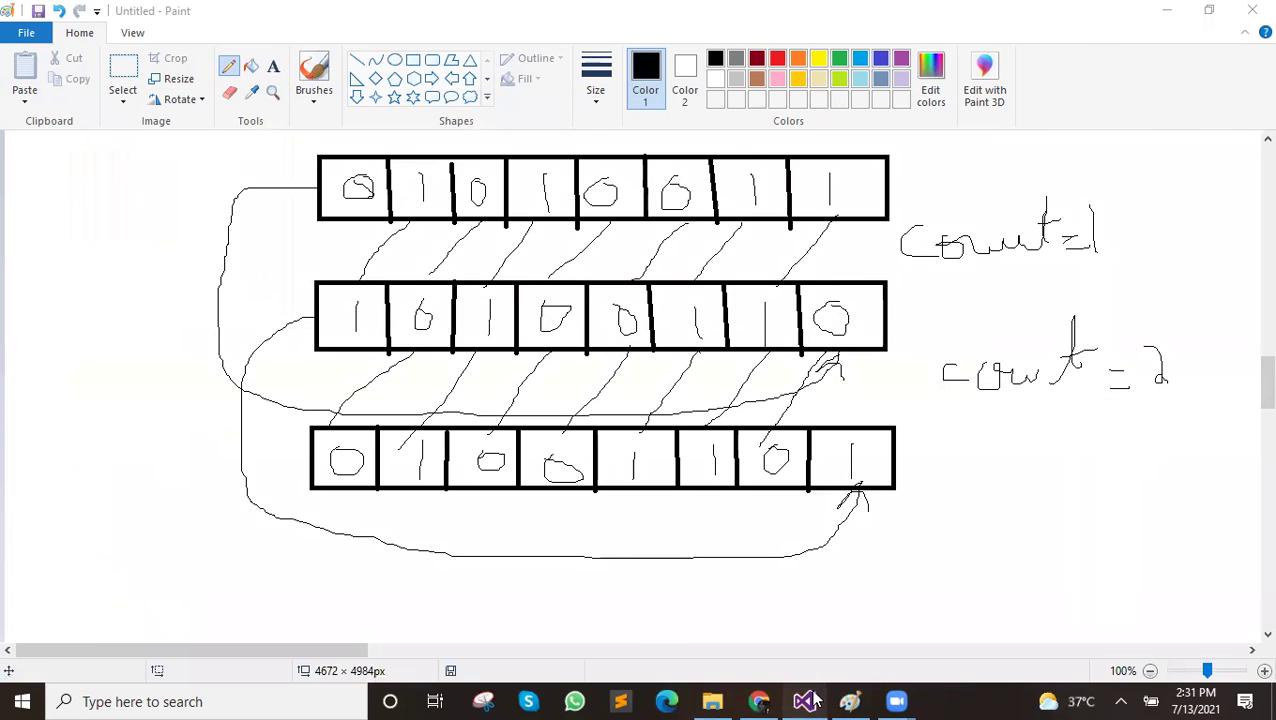
# Delete the rotate count 1 from the ROL eax,1 line
pyautogui.click(804, 701)
pyautogui.click(243, 333)
pyautogui.press('BackSpace')
# Set the rotate count to 2 and run the program without debugging
pyautogui.write('2')
pyautogui.click(262, 37)
pyautogui.click(228, 122)
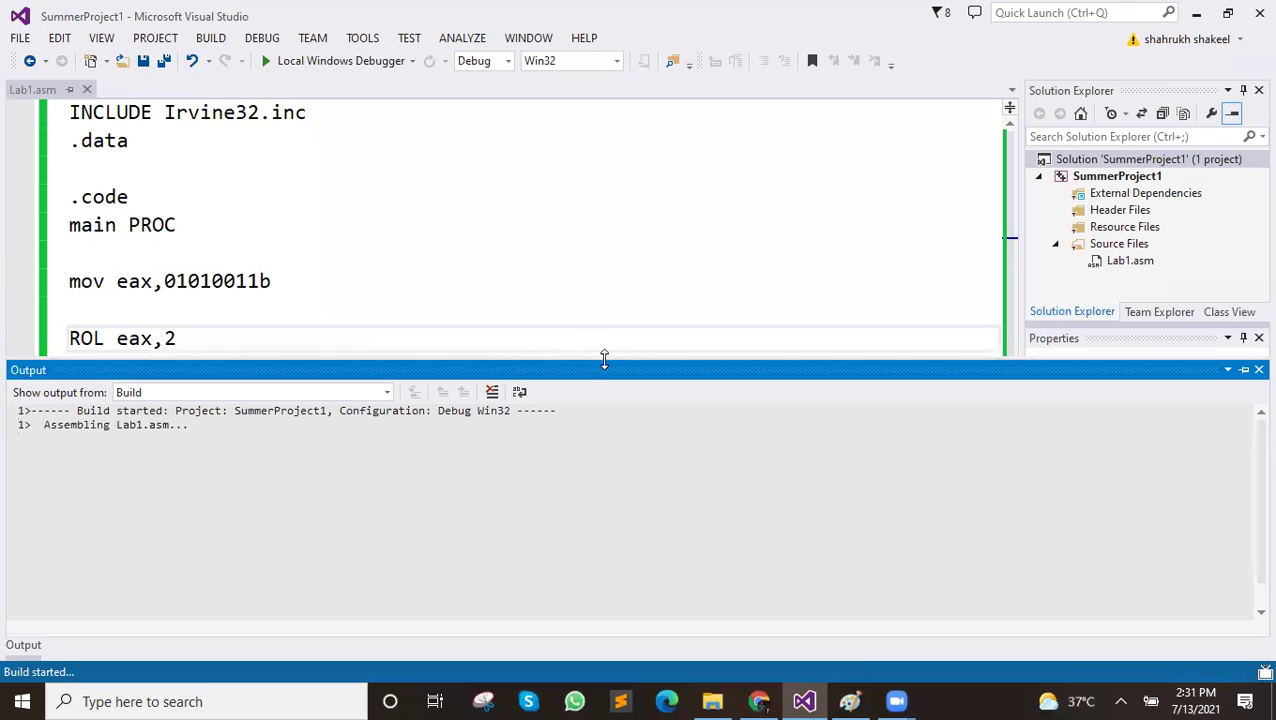
pyautogui.click(851, 700)
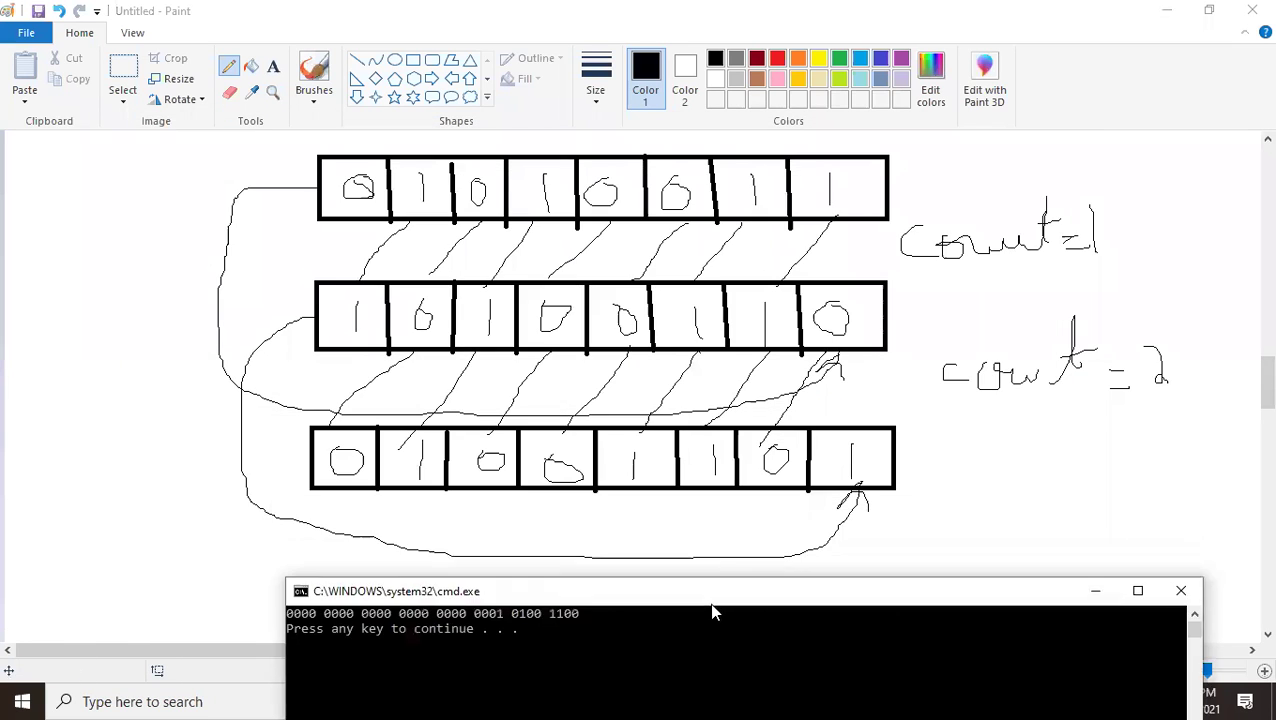
pyautogui.moveTo(558, 140)
pyautogui.mouseDown()
pyautogui.moveTo(654, 550)
pyautogui.moveTo(568, 553)
pyautogui.moveTo(651, 577)
pyautogui.mouseUp()
pyautogui.scroll(3, 636, 592)
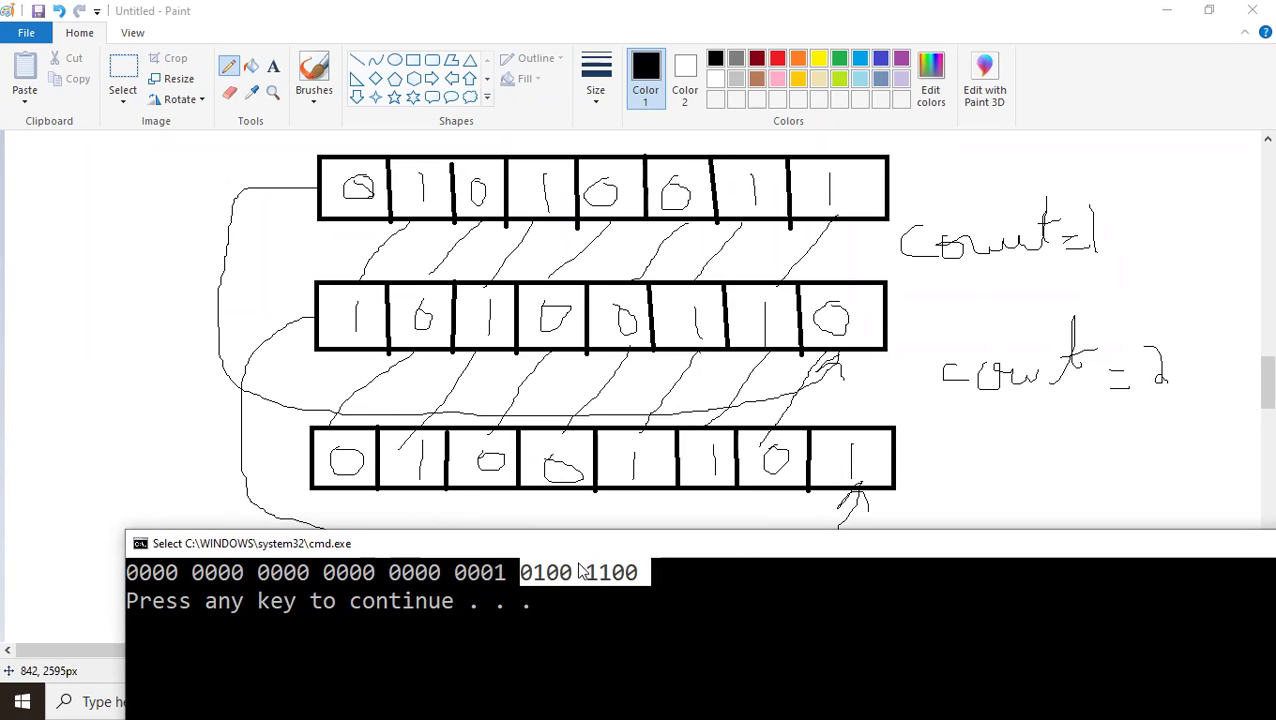
pyautogui.click(501, 572)
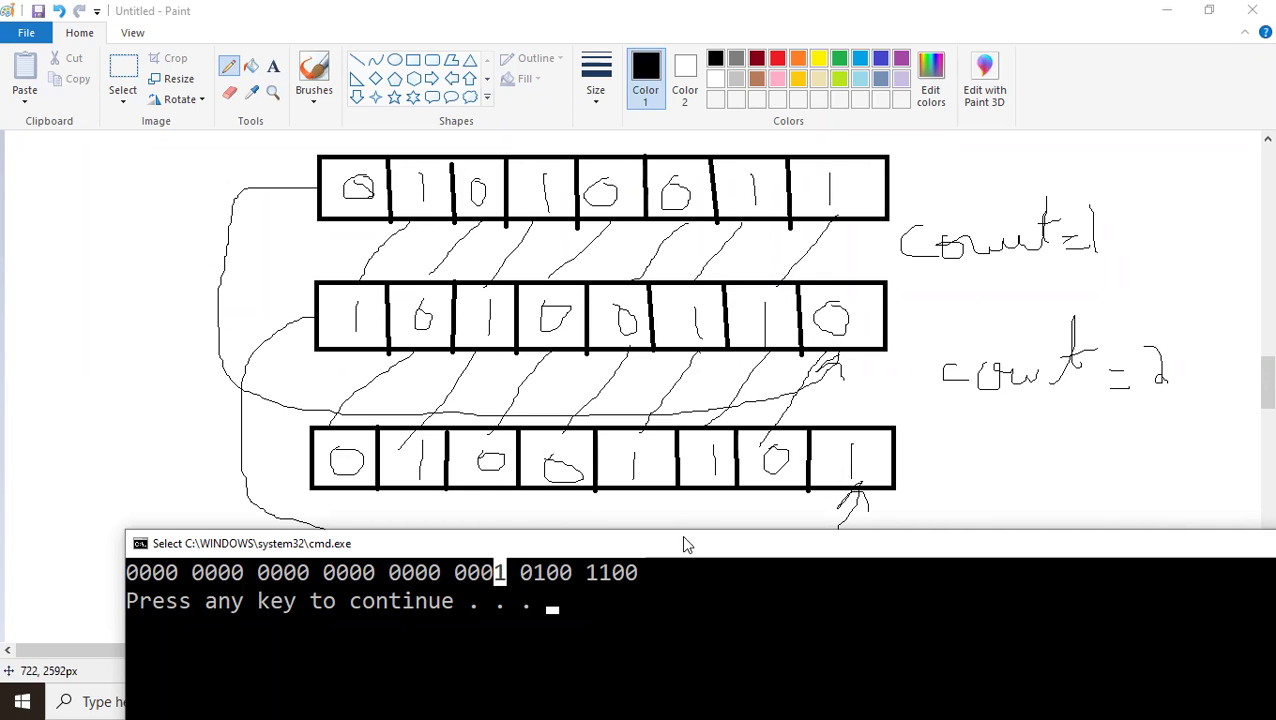
pyautogui.moveTo(648, 572); pyautogui.dragTo(522, 578)
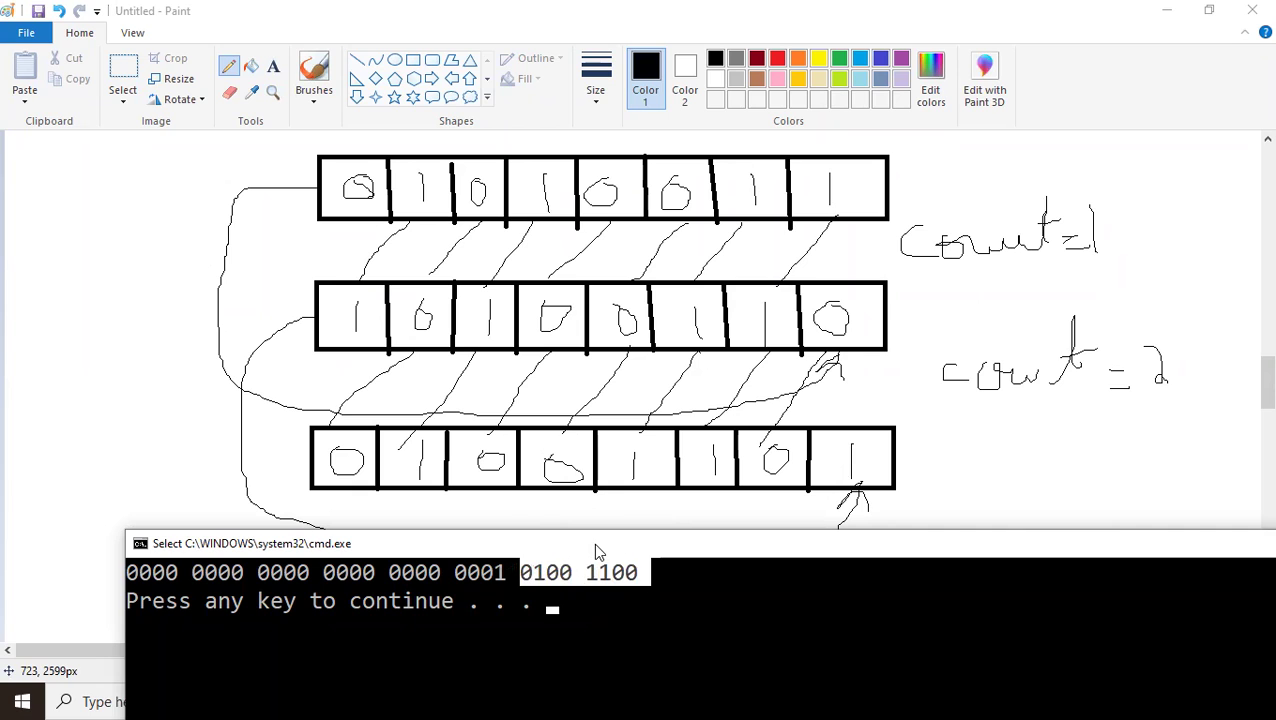
pyautogui.moveTo(595, 550); pyautogui.dragTo(436, 544)
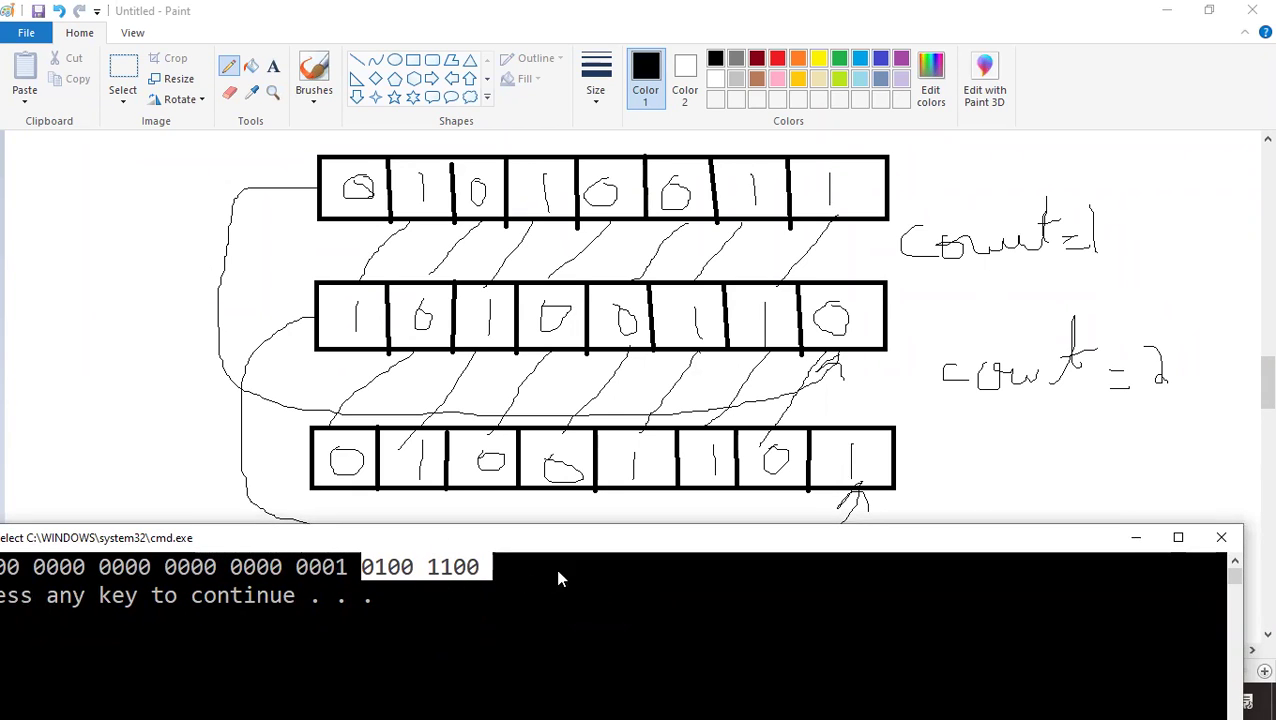
pyautogui.click(1221, 537)
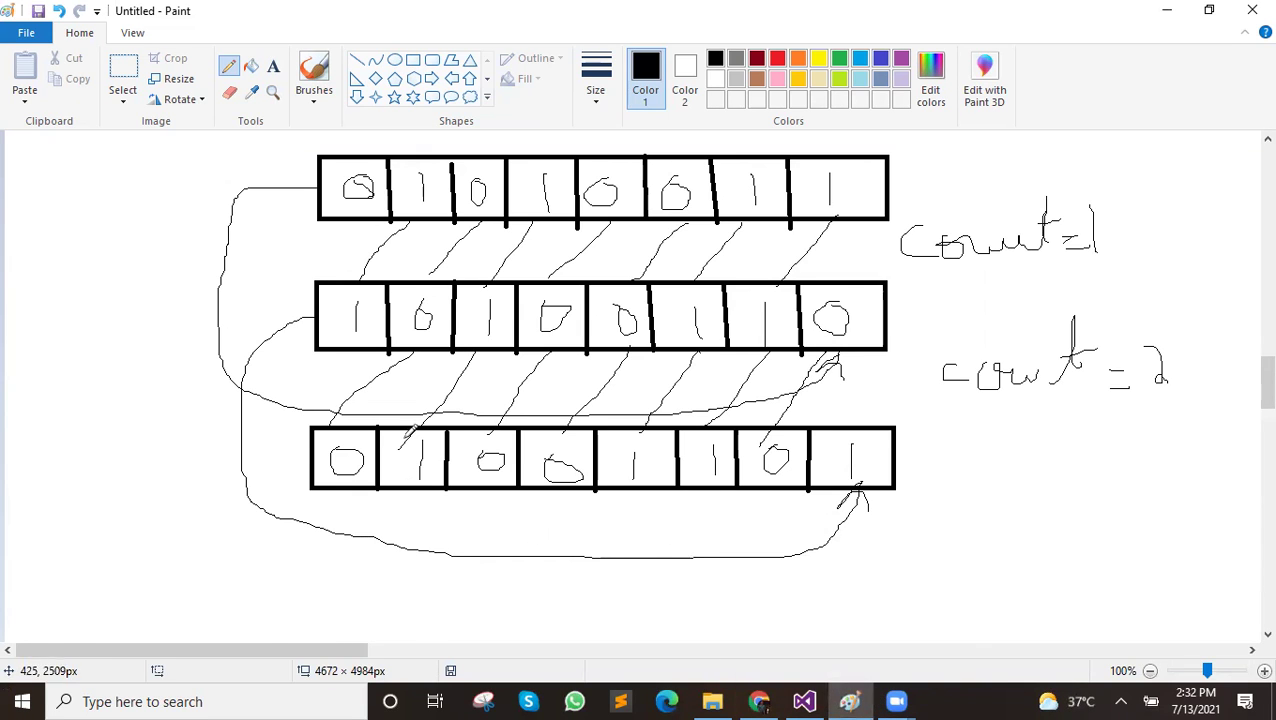
pyautogui.scroll(3, 425, 455)
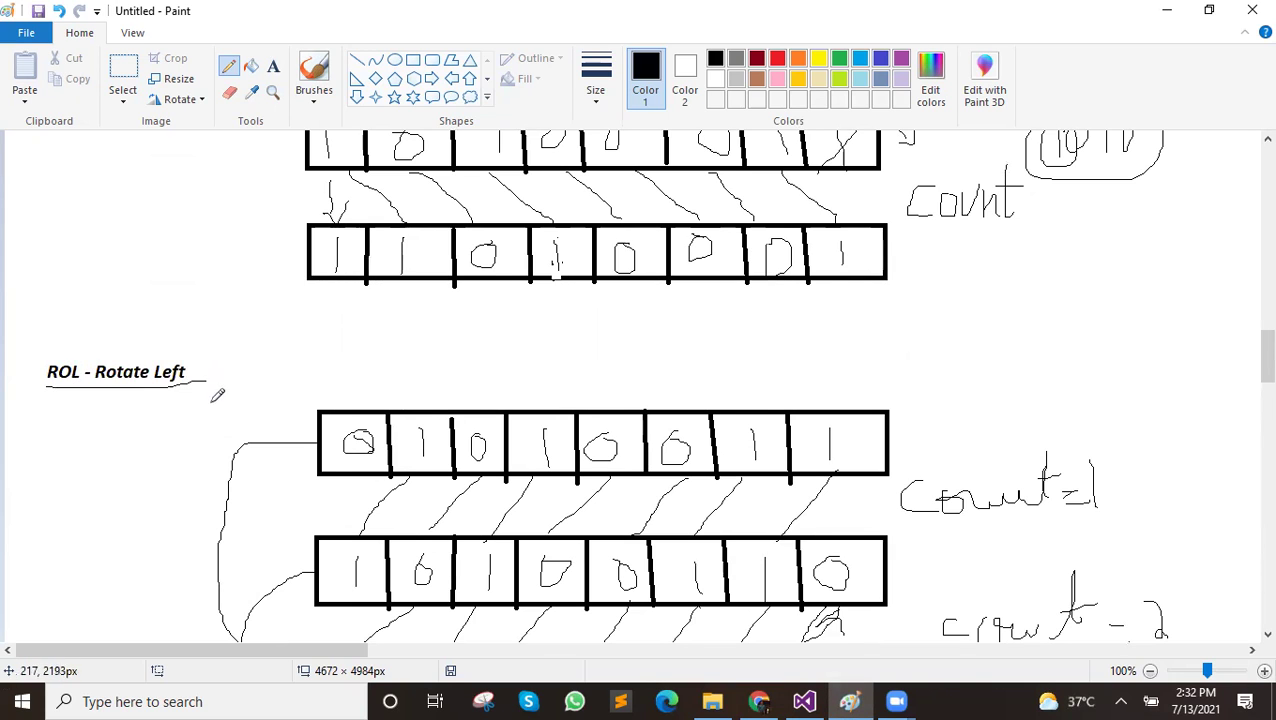
pyautogui.scroll(-3, 217, 395)
pyautogui.scroll(-5, 222, 430)
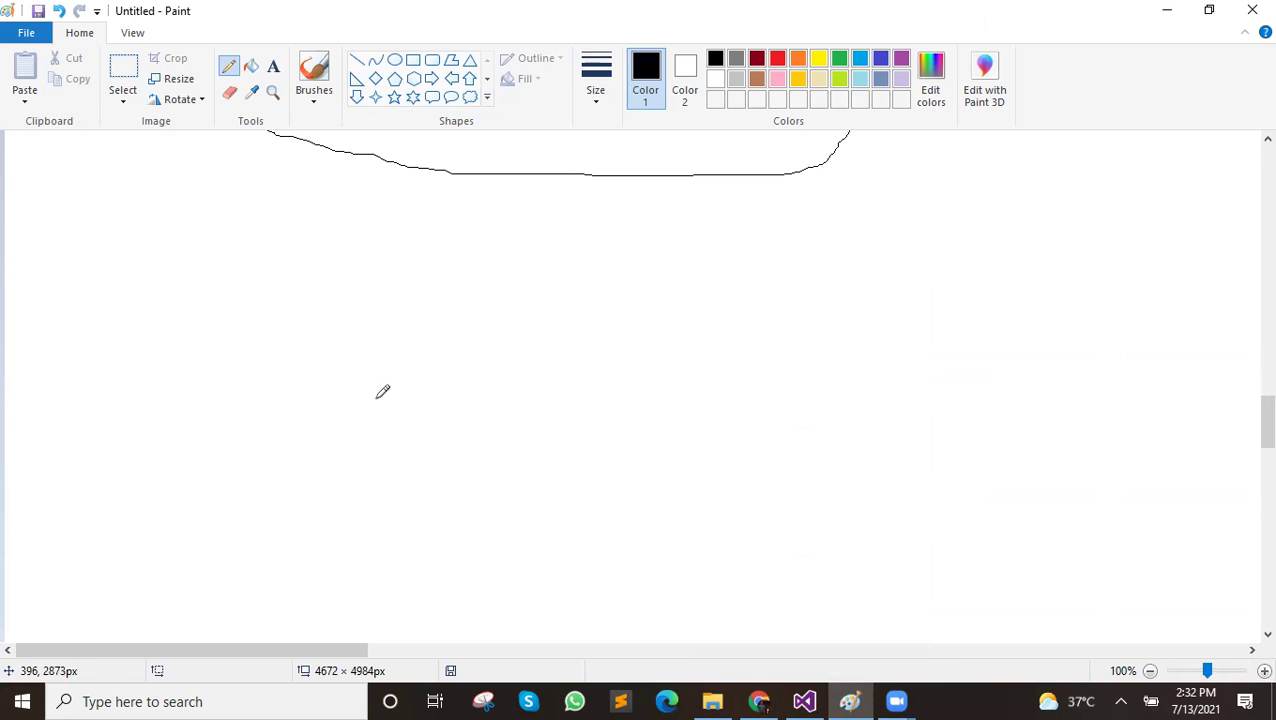
pyautogui.scroll(4, 441, 303)
pyautogui.scroll(2, 380, 392)
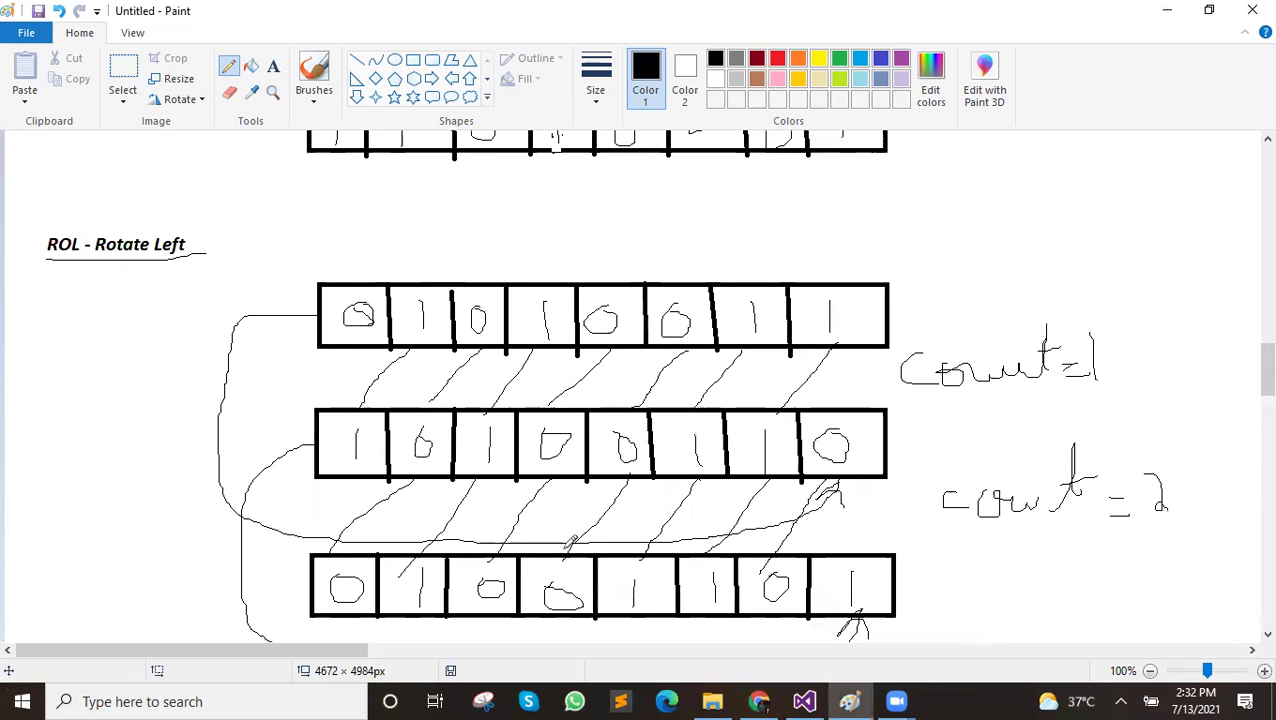
pyautogui.scroll(-1, 562, 538)
pyautogui.scroll(1, 208, 425)
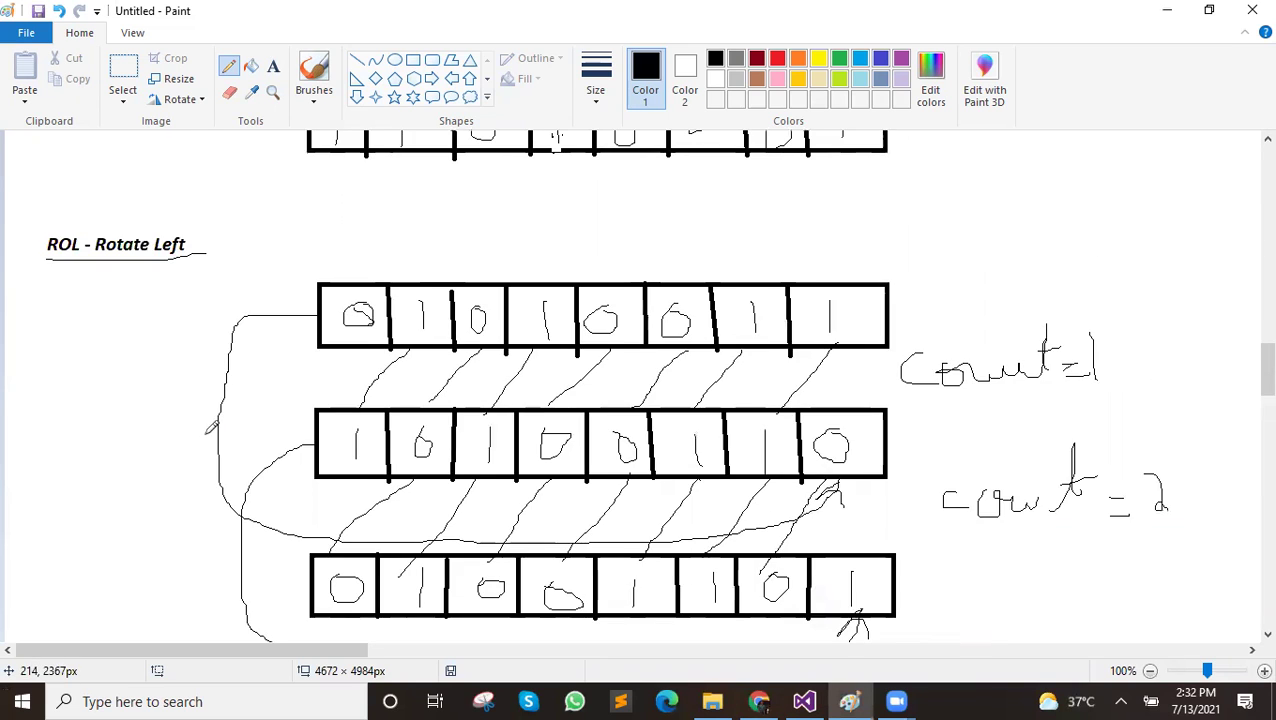
pyautogui.scroll(-2, 400, 420)
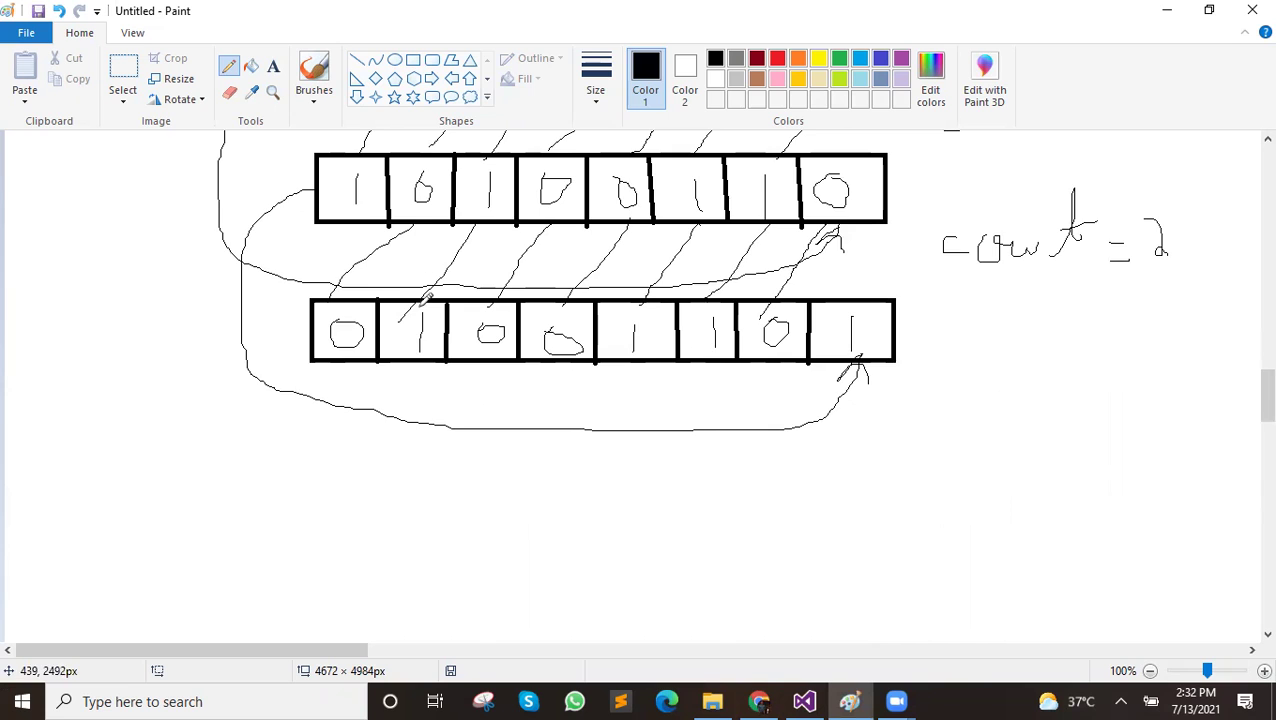
pyautogui.scroll(1, 427, 298)
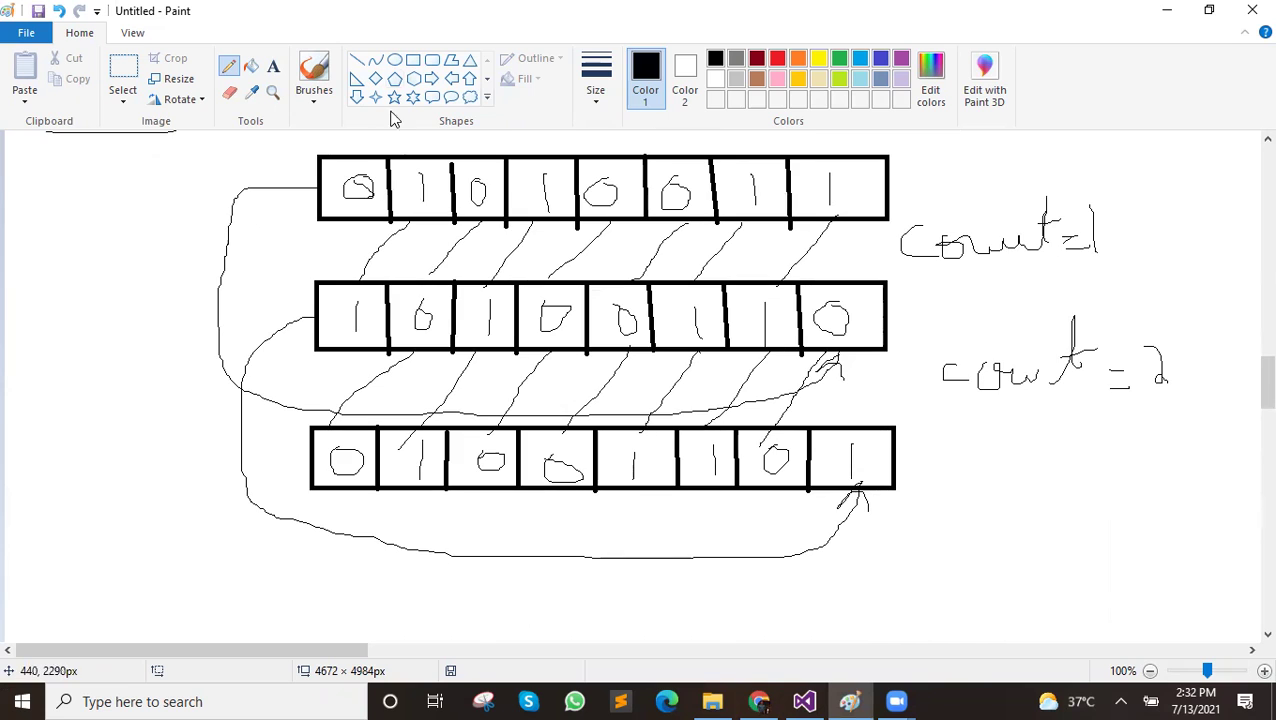
# Add the heading 'ROR - Rotate Right' below the ROL diagram
pyautogui.click(272, 66)
pyautogui.scroll(-2, 140, 390)
pyautogui.click(36, 372)
pyautogui.write('ROR - Rotate Right')
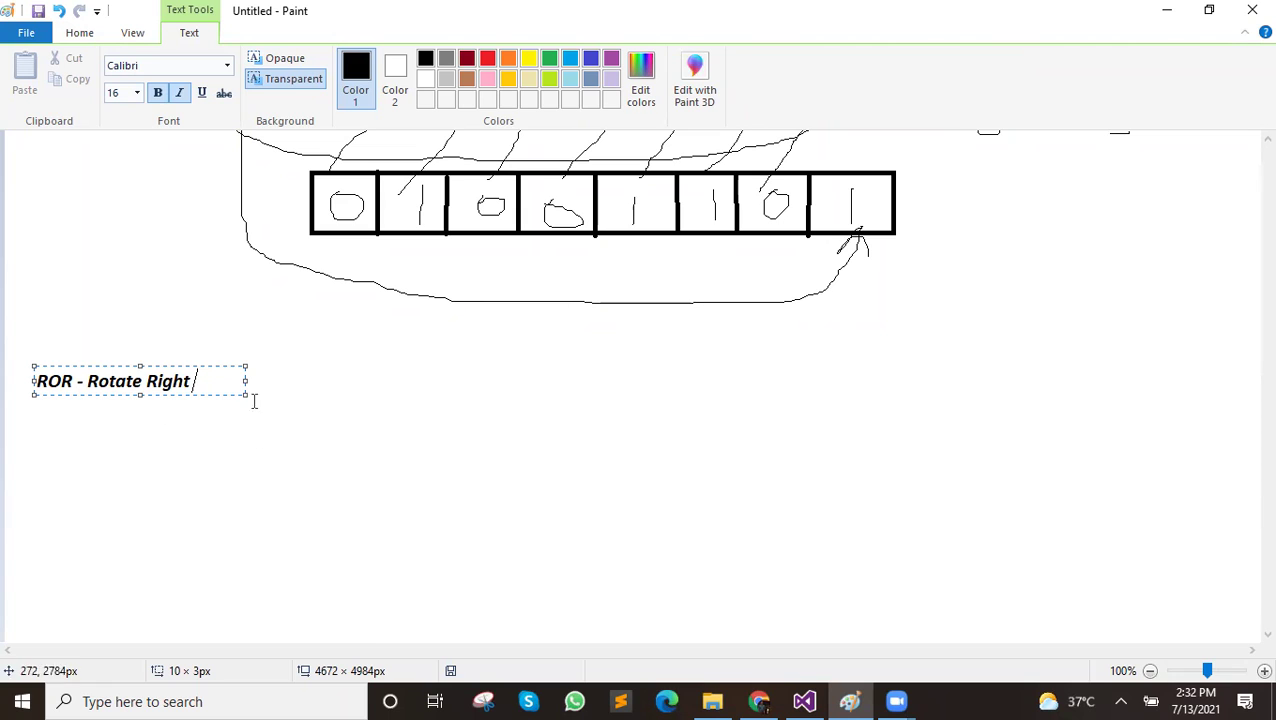
pyautogui.click(80, 33)
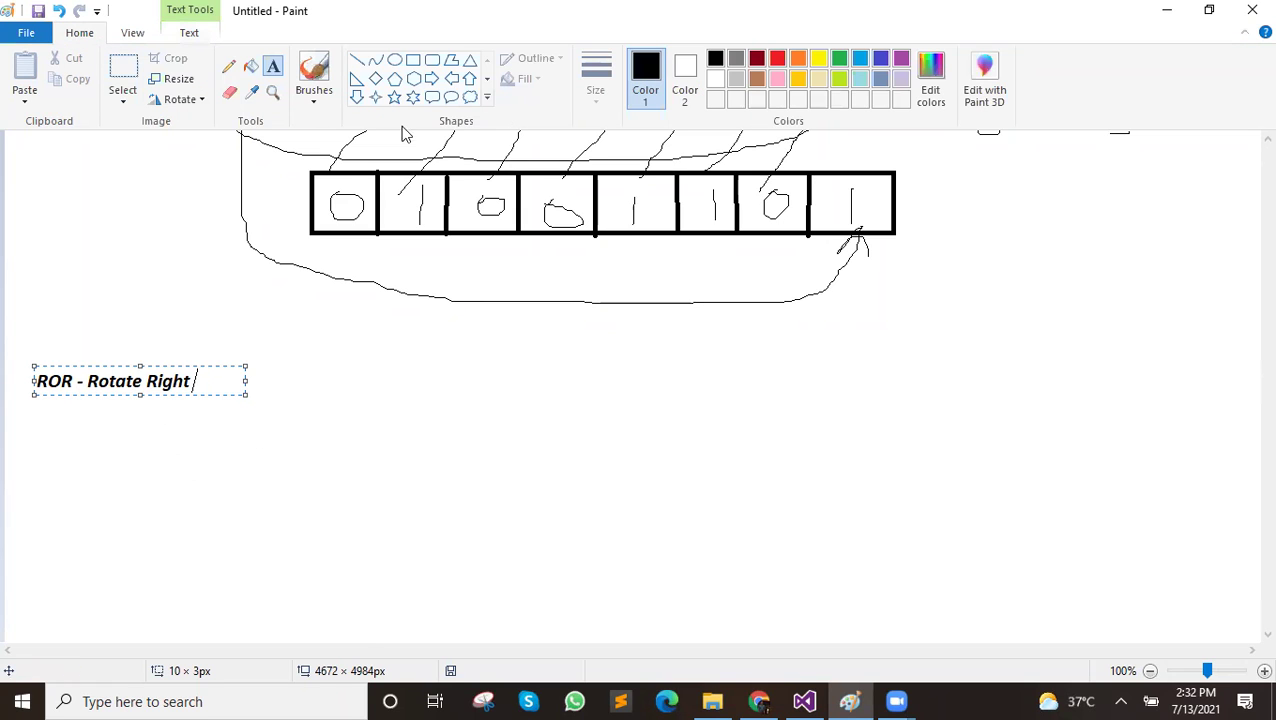
# Draw two wide stacked rectangles for the ROR bit rows
pyautogui.click(412, 60)
pyautogui.moveTo(335, 357); pyautogui.dragTo(355, 383)
pyautogui.moveTo(465, 380); pyautogui.dragTo(906, 430)
pyautogui.click(336, 478)
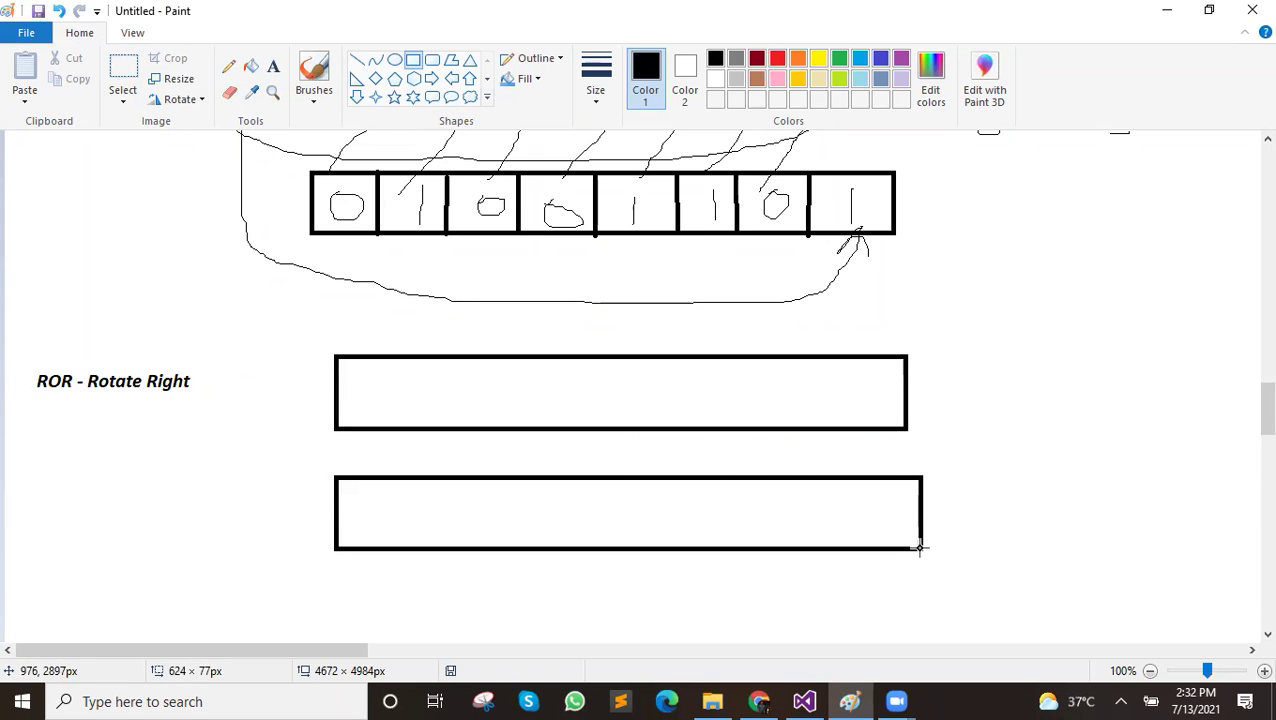
pyautogui.moveTo(385, 515); pyautogui.dragTo(907, 549)
# Draw the first three cell dividers in both ROR rows
pyautogui.click(356, 60)
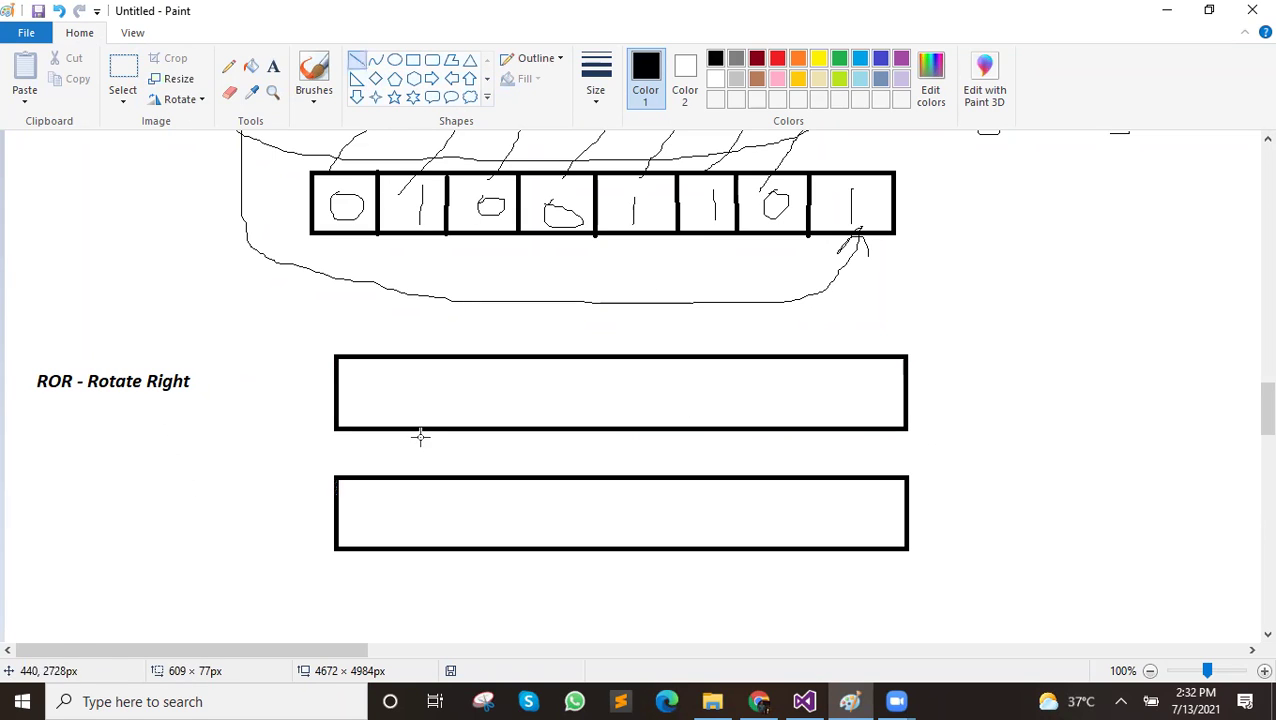
pyautogui.moveTo(413, 358); pyautogui.dragTo(413, 430)
pyautogui.moveTo(421, 481); pyautogui.dragTo(420, 549)
pyautogui.moveTo(484, 358); pyautogui.dragTo(490, 430)
pyautogui.moveTo(490, 478); pyautogui.dragTo(489, 550)
pyautogui.moveTo(558, 358); pyautogui.dragTo(558, 430)
pyautogui.moveTo(560, 478); pyautogui.dragTo(560, 550)
# Draw the remaining four dividers in each row, giving eight cells per row
pyautogui.moveTo(641, 358)
pyautogui.mouseDown()
pyautogui.moveTo(636, 441)
pyautogui.moveTo(641, 430)
pyautogui.mouseUp()
pyautogui.moveTo(647, 478); pyautogui.dragTo(648, 550)
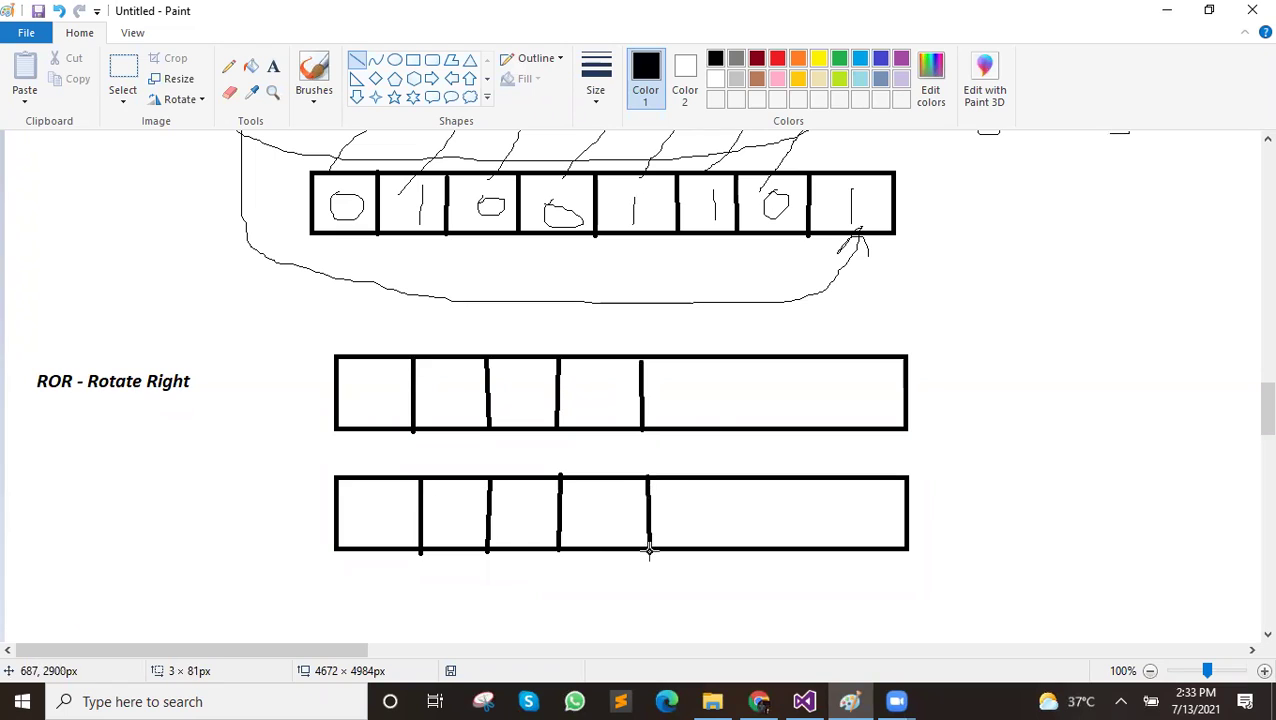
pyautogui.moveTo(716, 358); pyautogui.dragTo(715, 430)
pyautogui.moveTo(719, 487); pyautogui.dragTo(724, 547)
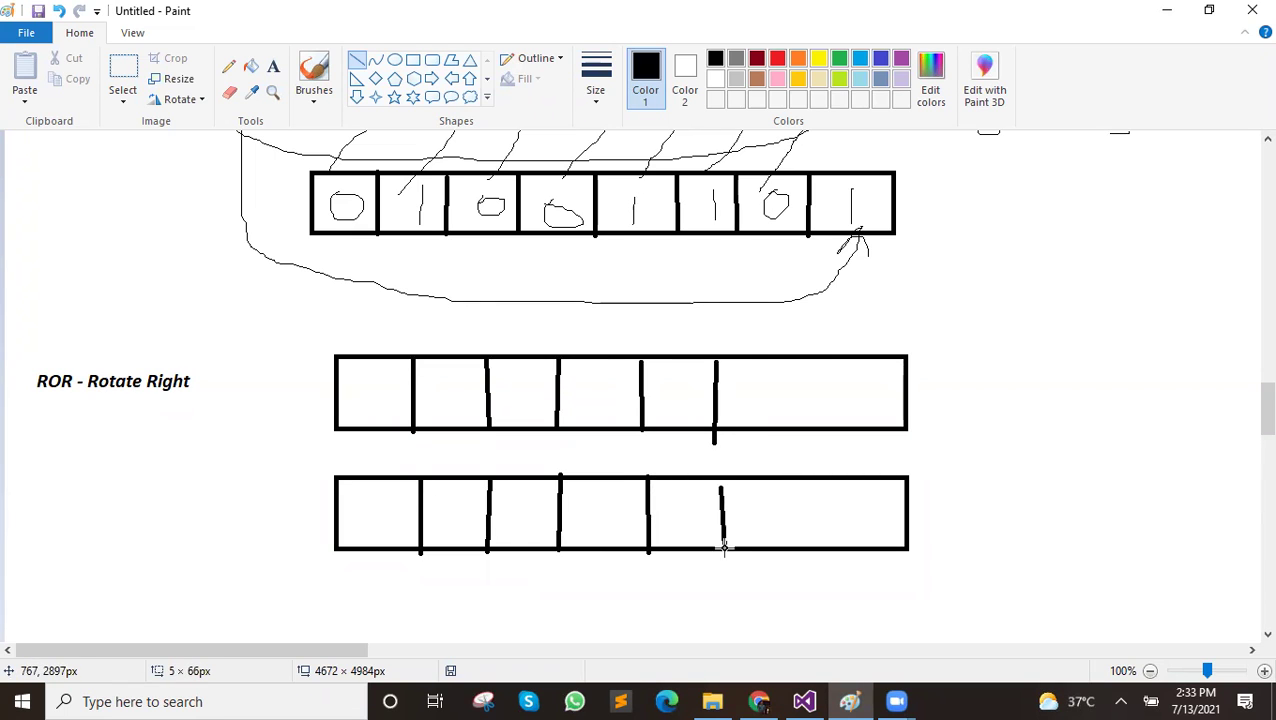
pyautogui.moveTo(779, 364); pyautogui.dragTo(781, 432)
pyautogui.moveTo(778, 479); pyautogui.dragTo(783, 560)
pyautogui.moveTo(845, 360); pyautogui.dragTo(846, 432)
pyautogui.moveTo(840, 487); pyautogui.dragTo(849, 559)
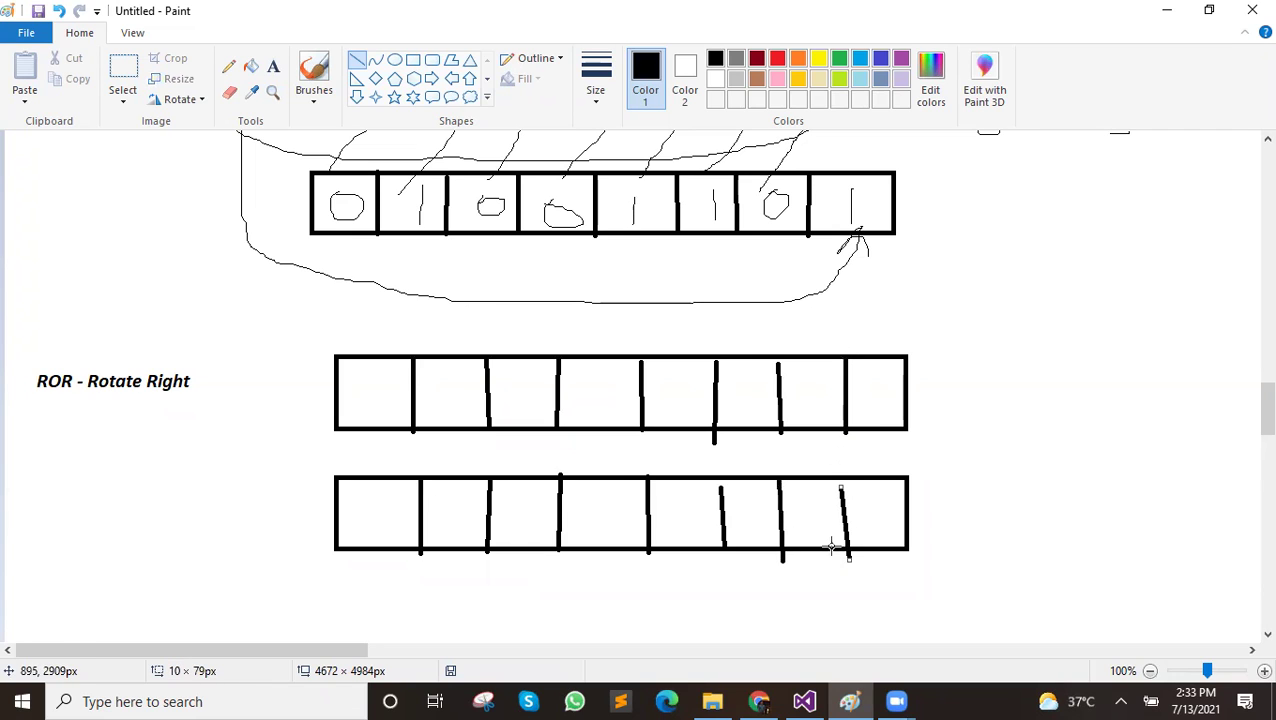
pyautogui.click(229, 66)
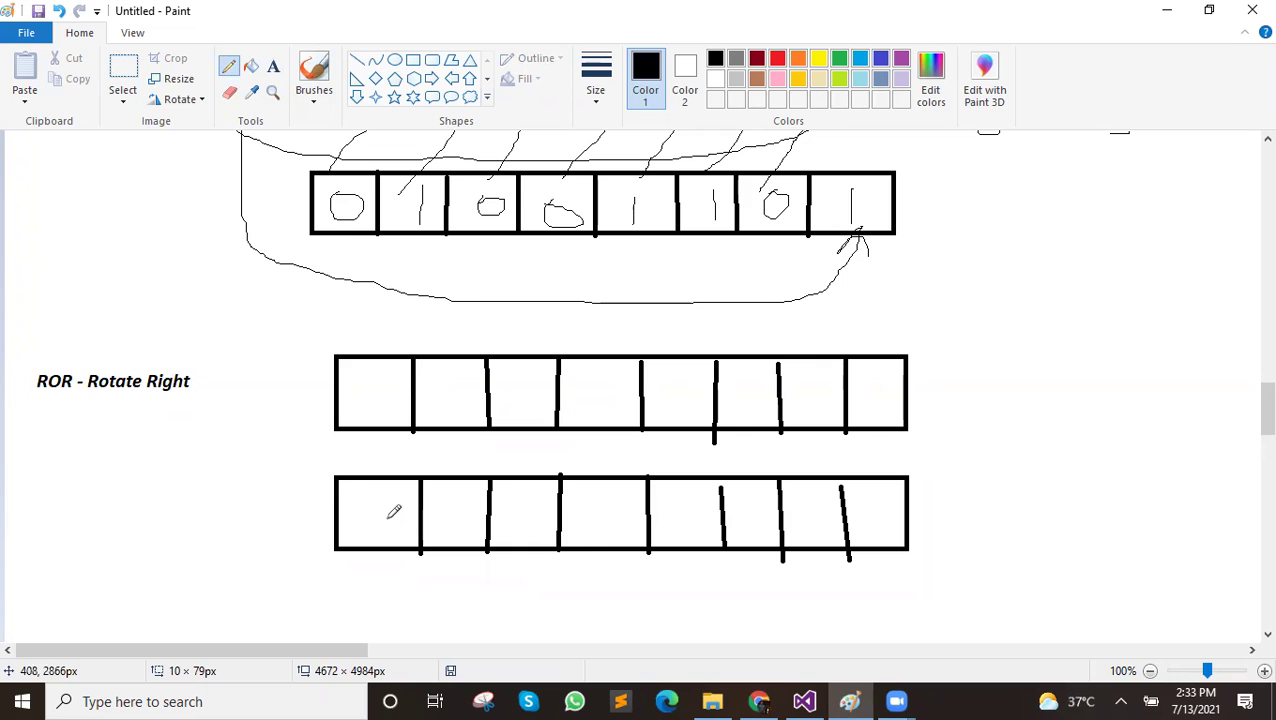
# Hand-write the bits 0 0 0 0 1 0 1 0 into the upper ROR row
pyautogui.moveTo(372, 368)
pyautogui.mouseDown()
pyautogui.moveTo(376, 388)
pyautogui.moveTo(424, 393)
pyautogui.mouseUp()
pyautogui.moveTo(522, 377); pyautogui.dragTo(508, 392)
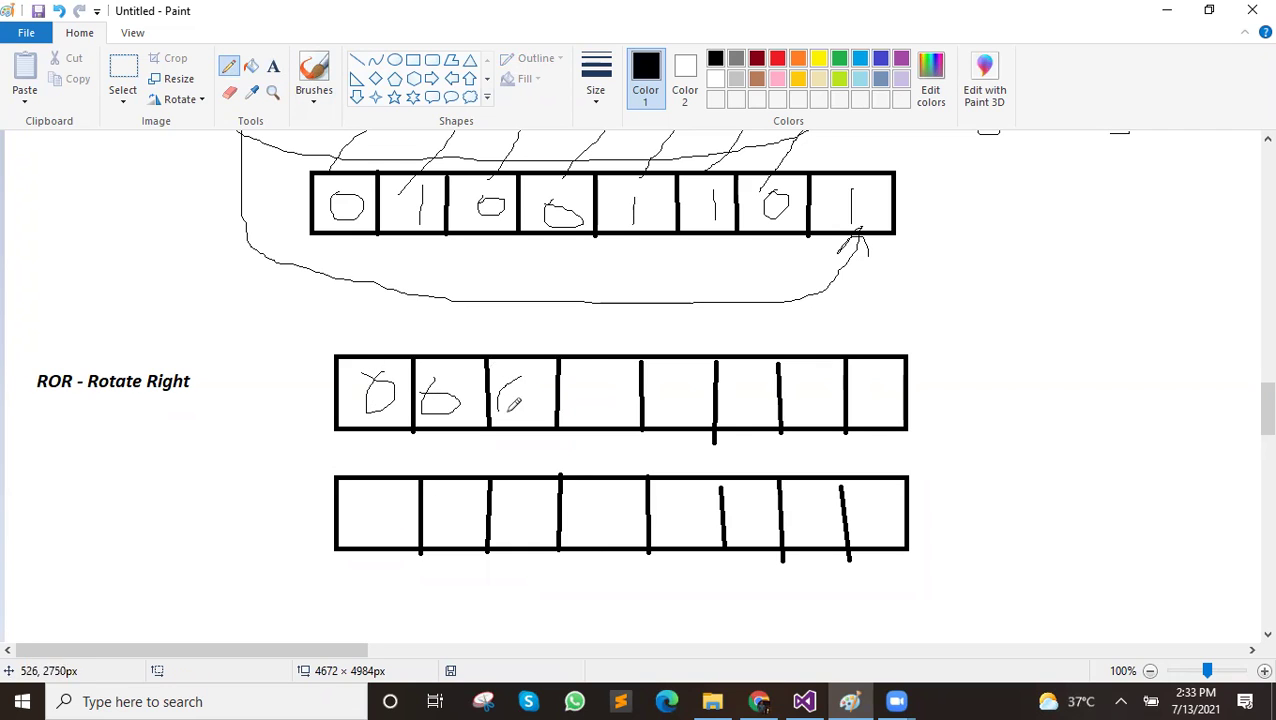
pyautogui.moveTo(577, 373); pyautogui.dragTo(592, 382)
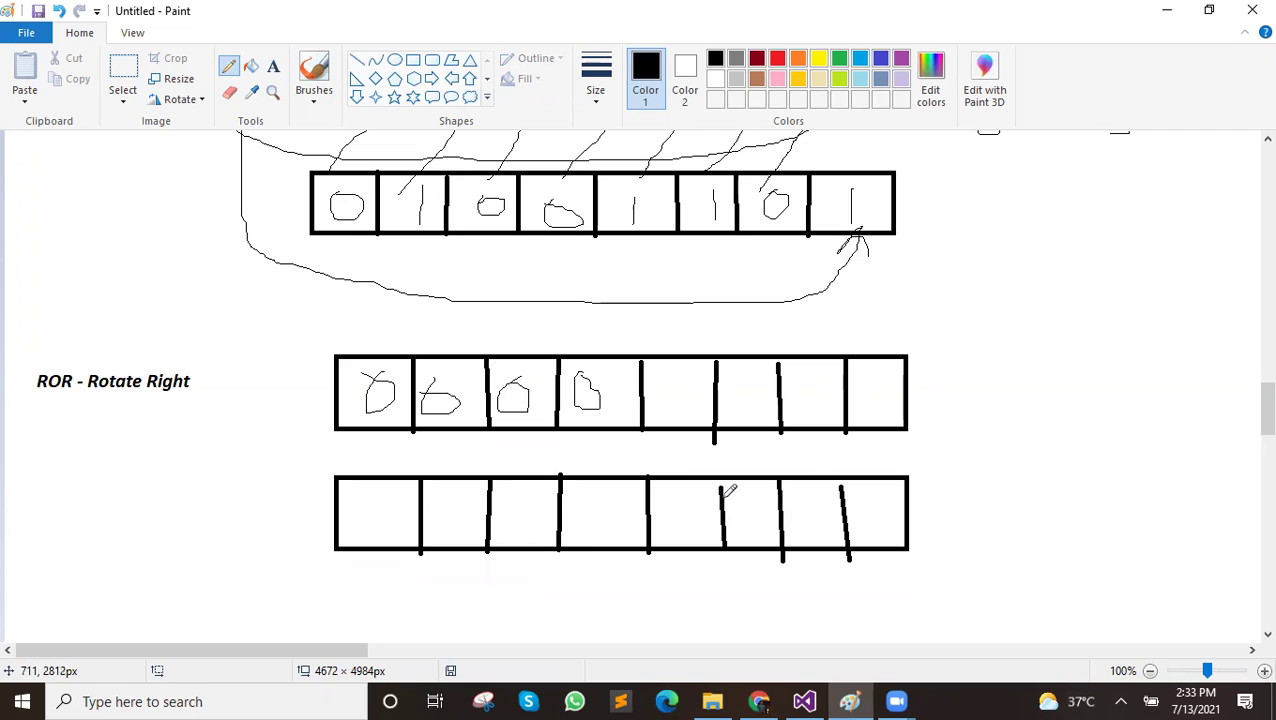
pyautogui.moveTo(683, 382); pyautogui.dragTo(685, 424)
pyautogui.moveTo(745, 383); pyautogui.dragTo(823, 410)
pyautogui.moveTo(882, 378); pyautogui.dragTo(870, 377)
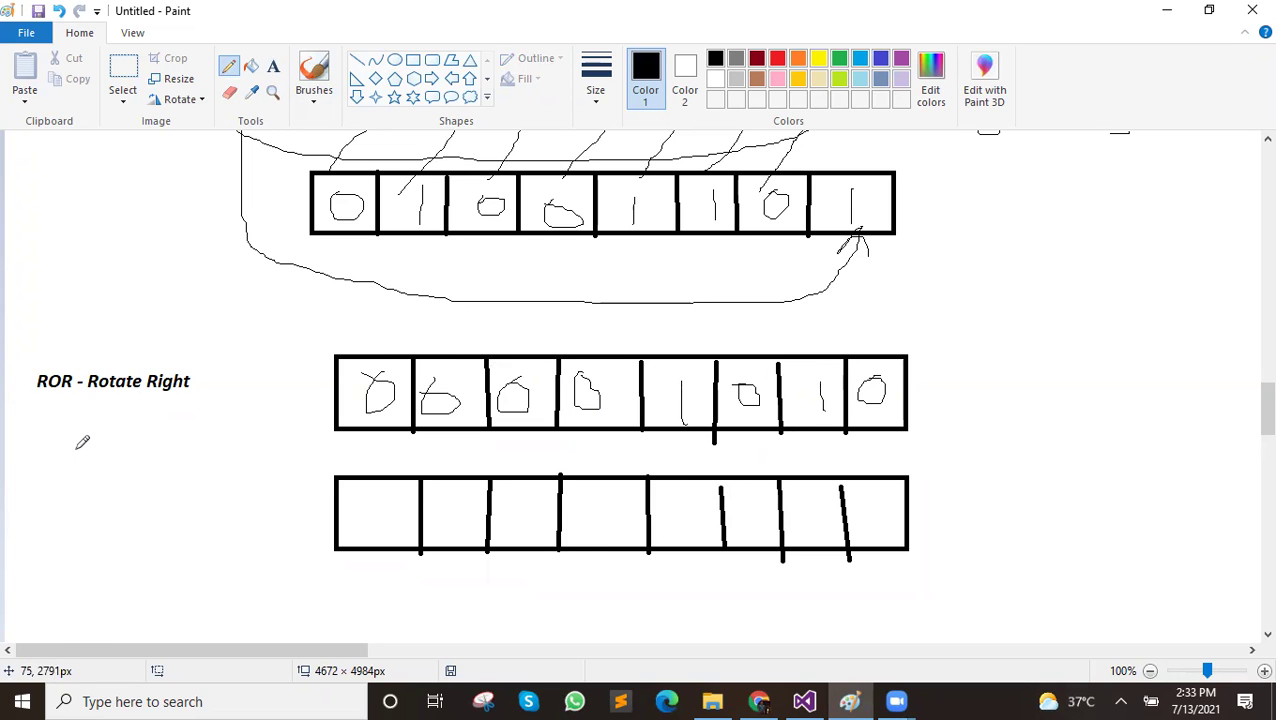
# Scroll up to compare with the ROL diagrams, then back down to ROR
pyautogui.scroll(3, 690, 418)
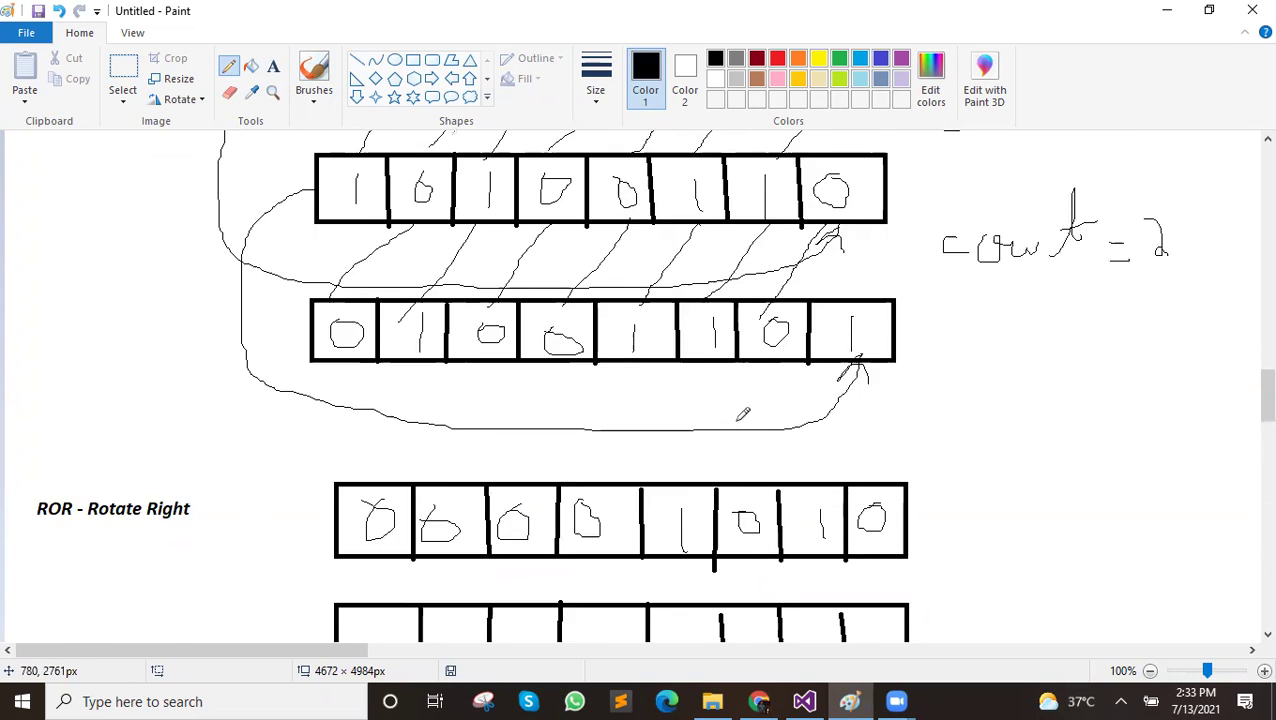
pyautogui.scroll(3, 705, 410)
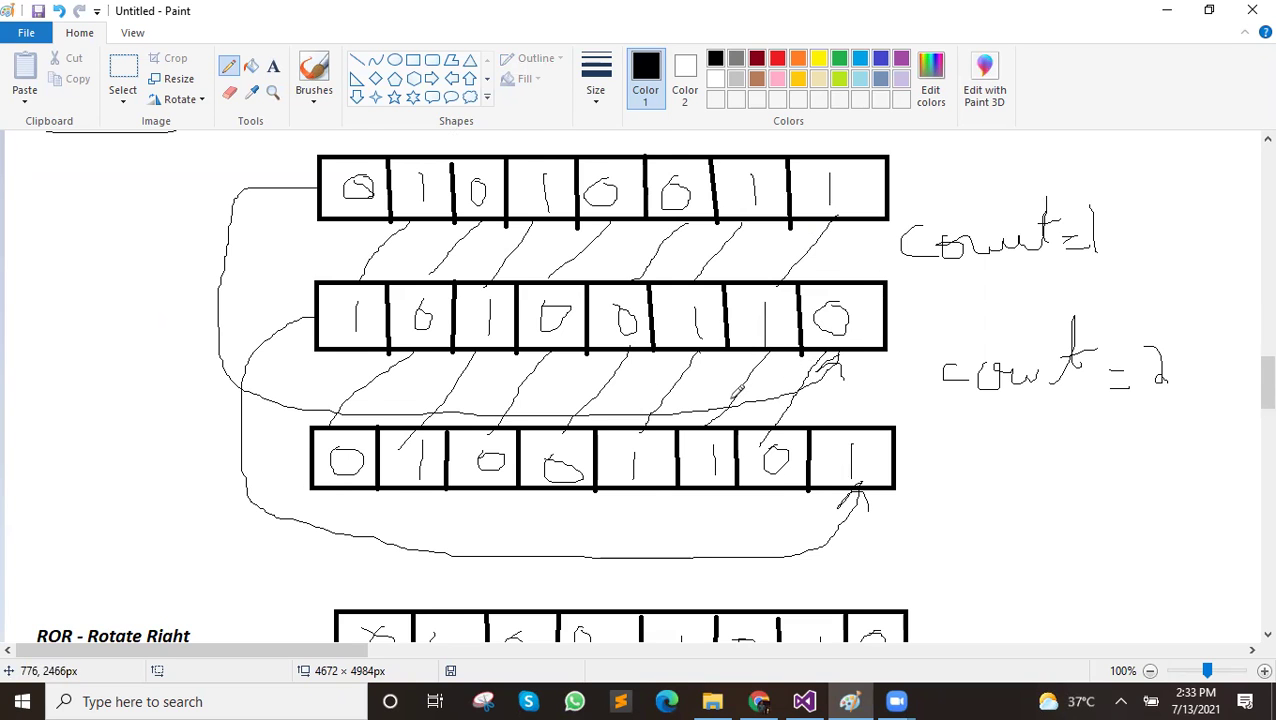
pyautogui.scroll(3, 316, 310)
pyautogui.scroll(-6, 310, 334)
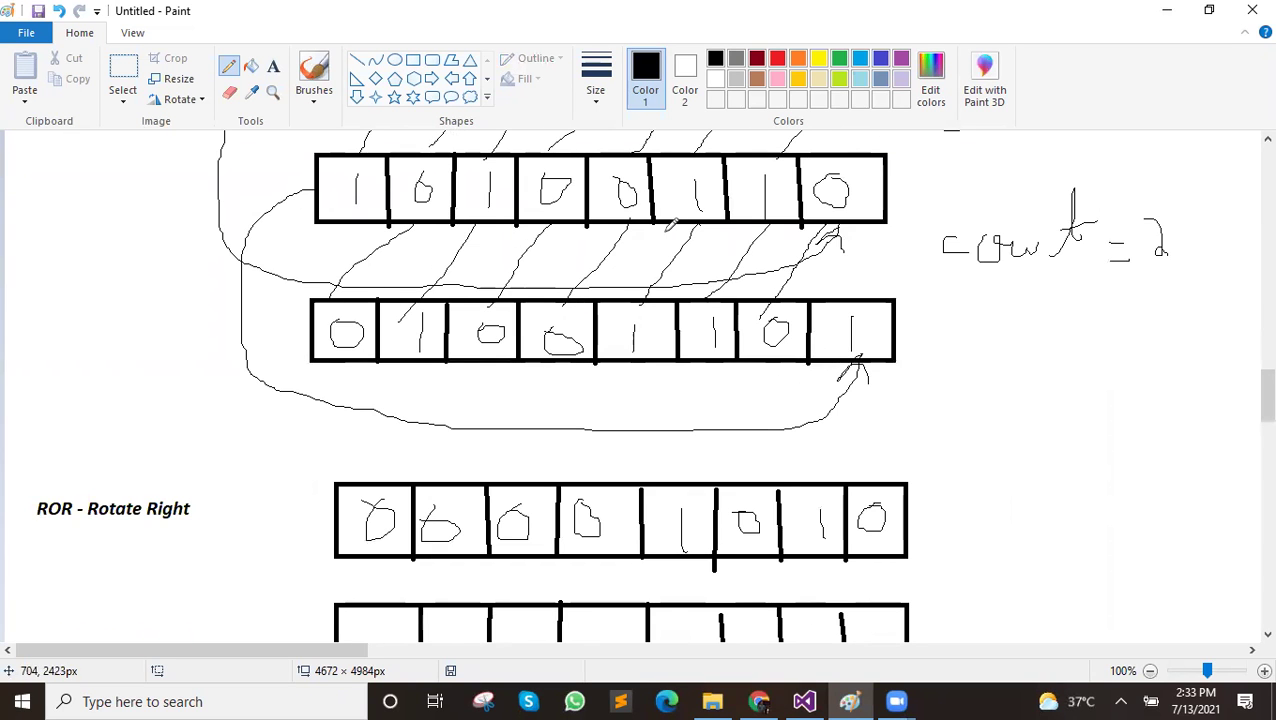
pyautogui.scroll(-5, 684, 355)
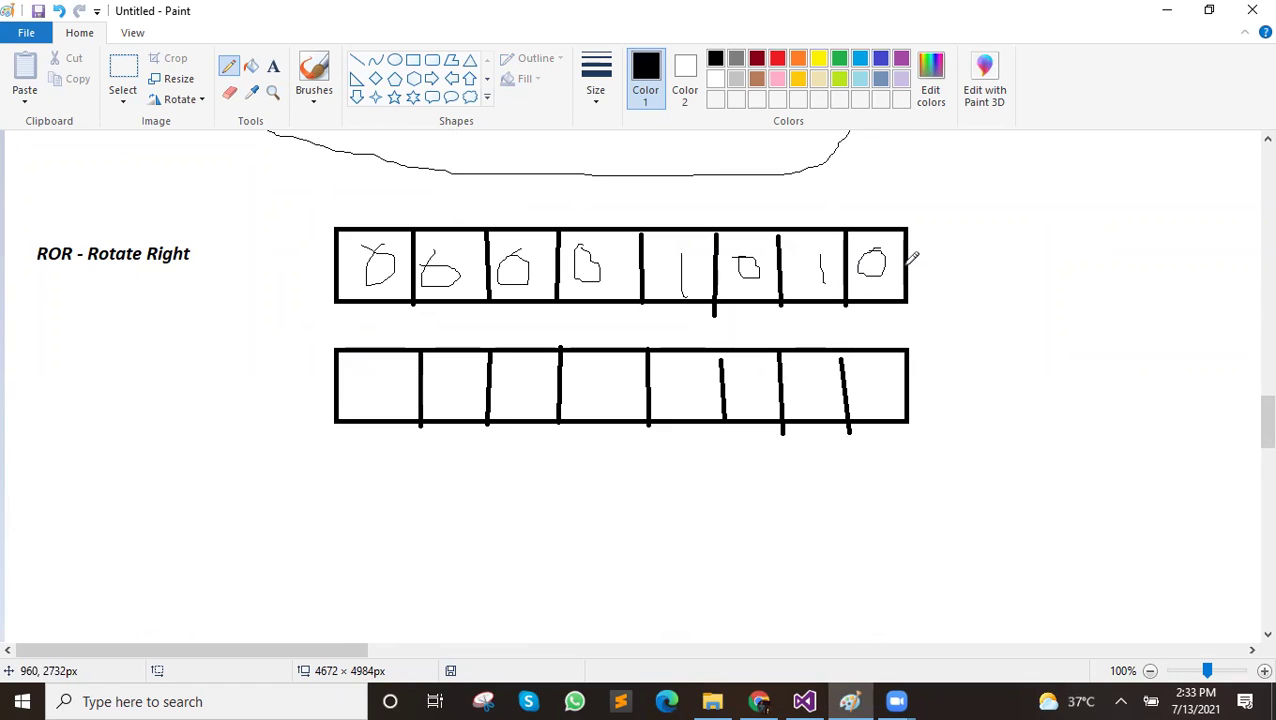
# Draw the wraparound curve and bit links, fill the lower row with 00000101, and note Count=1
pyautogui.moveTo(900, 263)
pyautogui.mouseDown()
pyautogui.moveTo(452, 467)
pyautogui.moveTo(393, 420)
pyautogui.moveTo(407, 440)
pyautogui.mouseUp()
pyautogui.moveTo(380, 379)
pyautogui.mouseDown()
pyautogui.moveTo(395, 400)
pyautogui.moveTo(373, 378)
pyautogui.mouseUp()
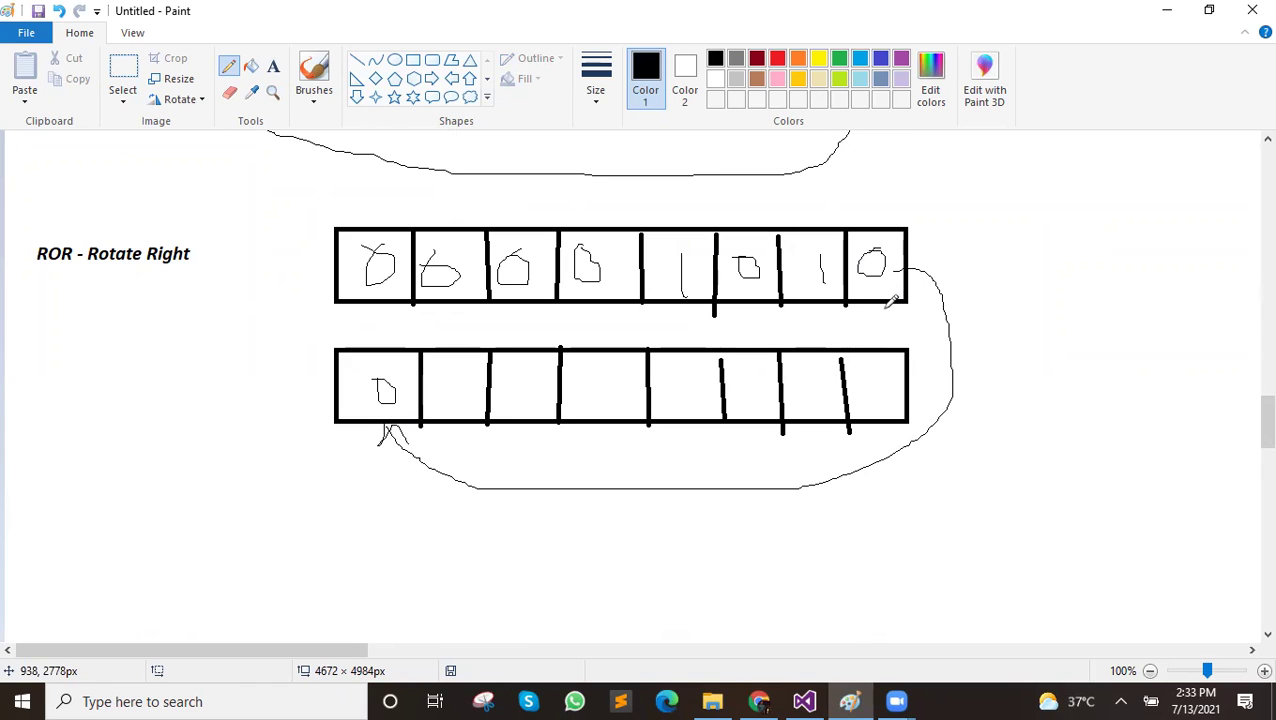
pyautogui.moveTo(379, 300); pyautogui.dragTo(465, 373)
pyautogui.moveTo(474, 303)
pyautogui.mouseDown()
pyautogui.moveTo(508, 338)
pyautogui.moveTo(514, 372)
pyautogui.mouseUp()
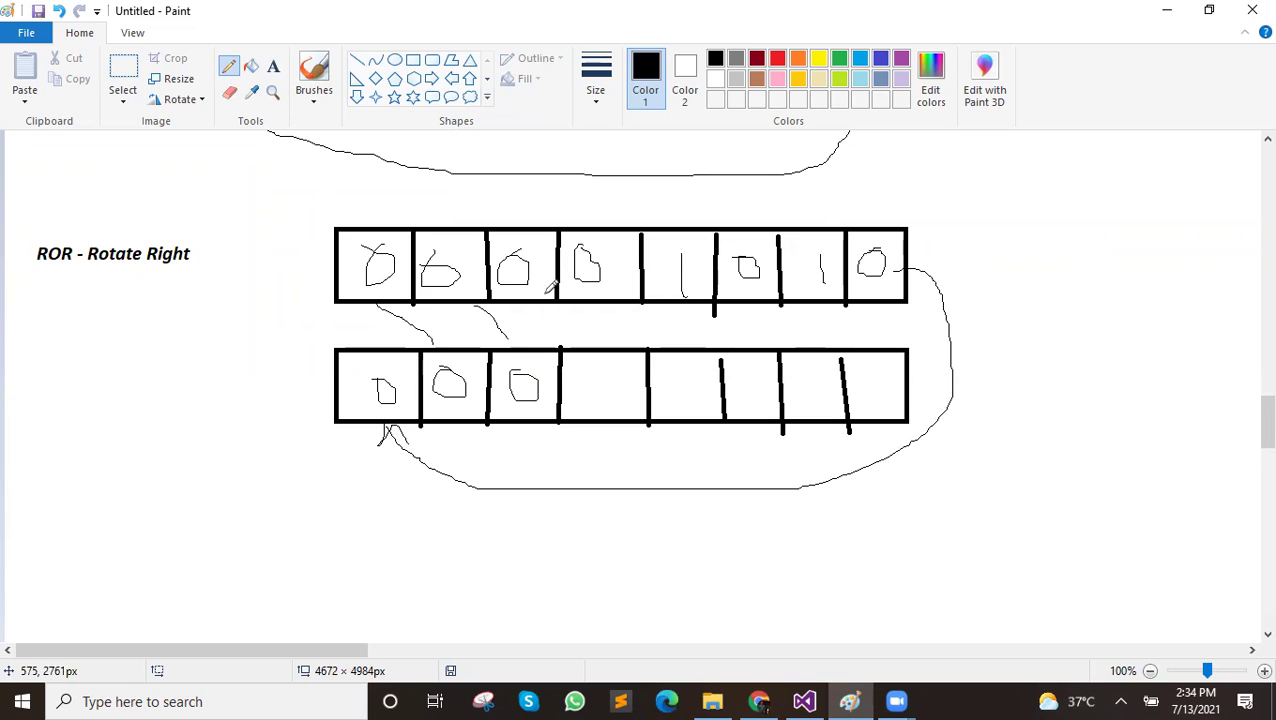
pyautogui.moveTo(558, 299)
pyautogui.mouseDown()
pyautogui.moveTo(606, 360)
pyautogui.moveTo(616, 392)
pyautogui.moveTo(600, 402)
pyautogui.mouseUp()
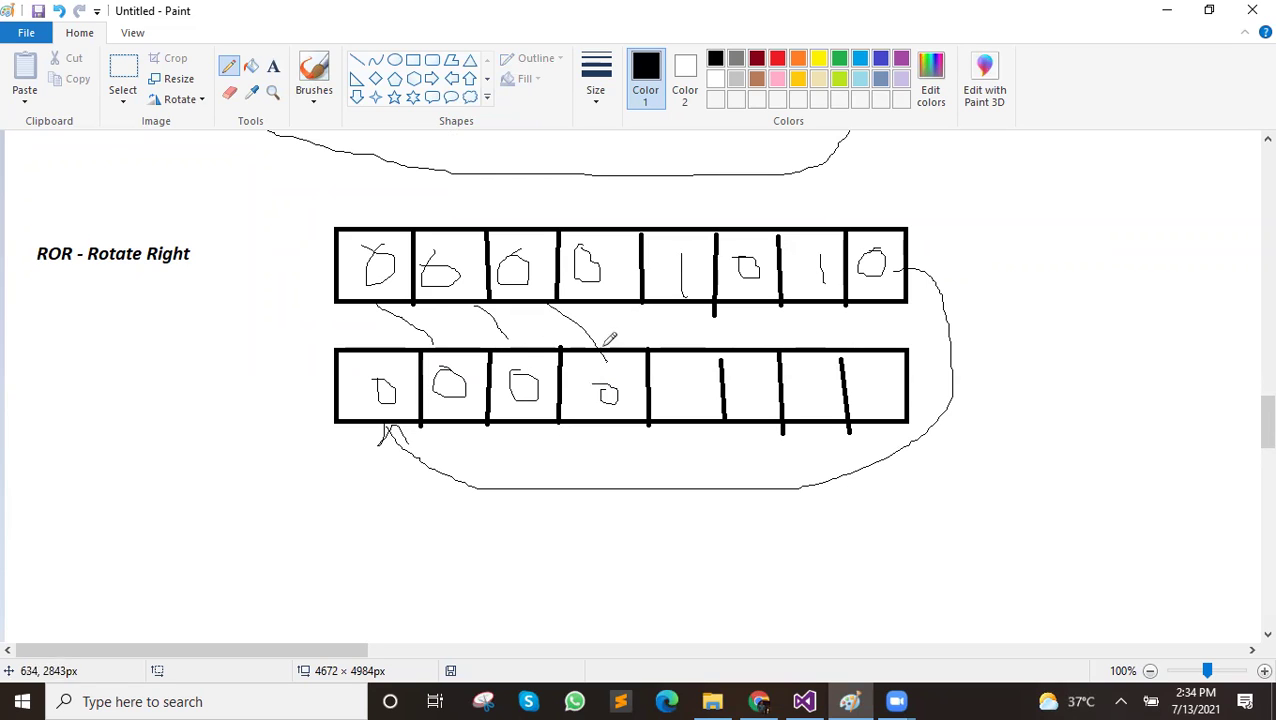
pyautogui.moveTo(632, 302)
pyautogui.mouseDown()
pyautogui.moveTo(682, 348)
pyautogui.moveTo(668, 398)
pyautogui.moveTo(664, 362)
pyautogui.mouseUp()
pyautogui.moveTo(706, 296)
pyautogui.mouseDown()
pyautogui.moveTo(768, 368)
pyautogui.moveTo(752, 410)
pyautogui.mouseUp()
pyautogui.moveTo(761, 302)
pyautogui.mouseDown()
pyautogui.moveTo(820, 358)
pyautogui.moveTo(798, 405)
pyautogui.moveTo(798, 370)
pyautogui.mouseUp()
pyautogui.moveTo(830, 306); pyautogui.dragTo(886, 414)
pyautogui.moveTo(975, 308)
pyautogui.mouseDown()
pyautogui.moveTo(998, 305)
pyautogui.moveTo(1005, 322)
pyautogui.moveTo(1080, 318)
pyautogui.moveTo(1106, 300)
pyautogui.moveTo(1157, 364)
pyautogui.mouseUp()
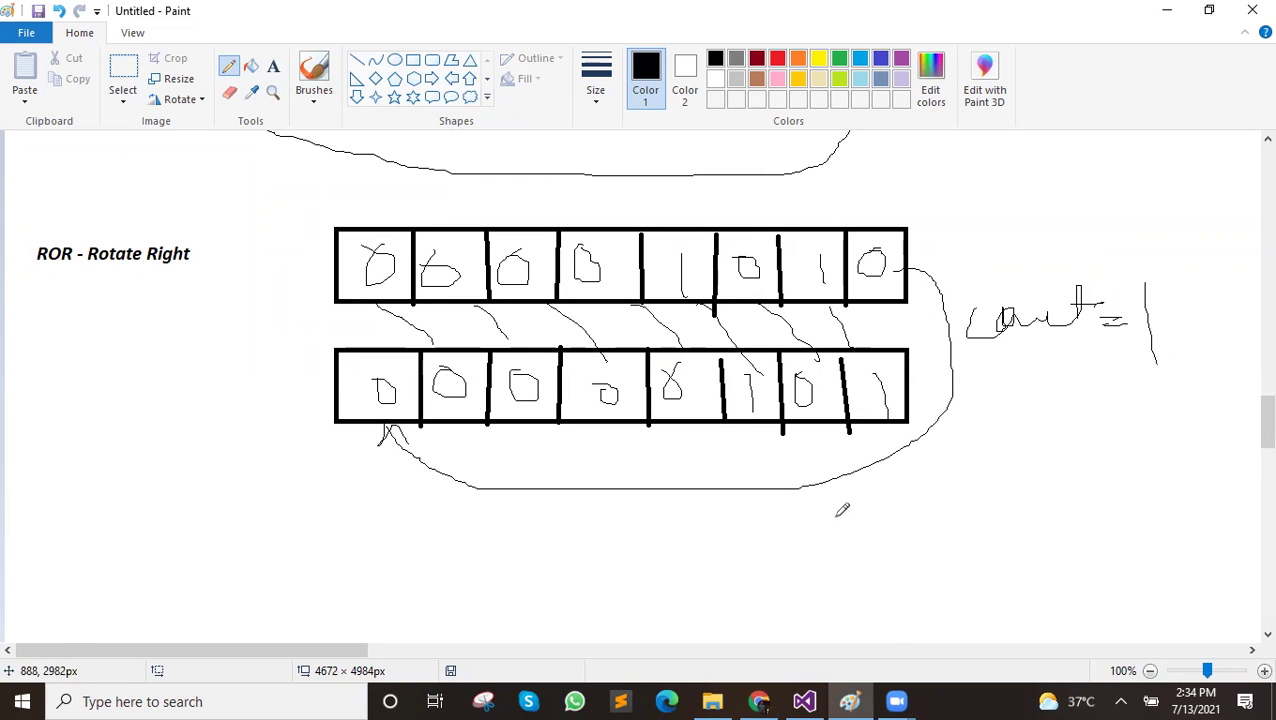
# Change the ROL eax,2 instruction to ROR eax,1
pyautogui.click(804, 701)
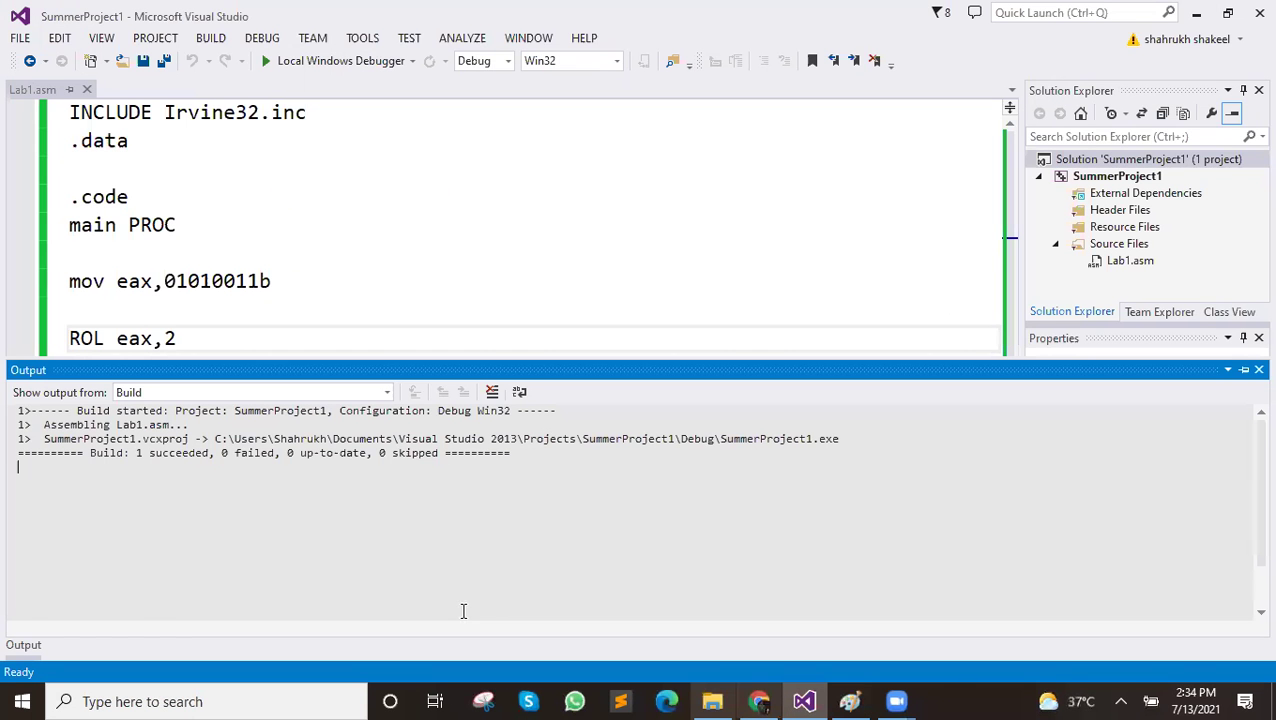
pyautogui.doubleClick(82, 340)
pyautogui.press('Right')
pyautogui.press('BackSpace')
pyautogui.write('R')
pyautogui.click(202, 341)
pyautogui.press('BackSpace')
pyautogui.write('1')
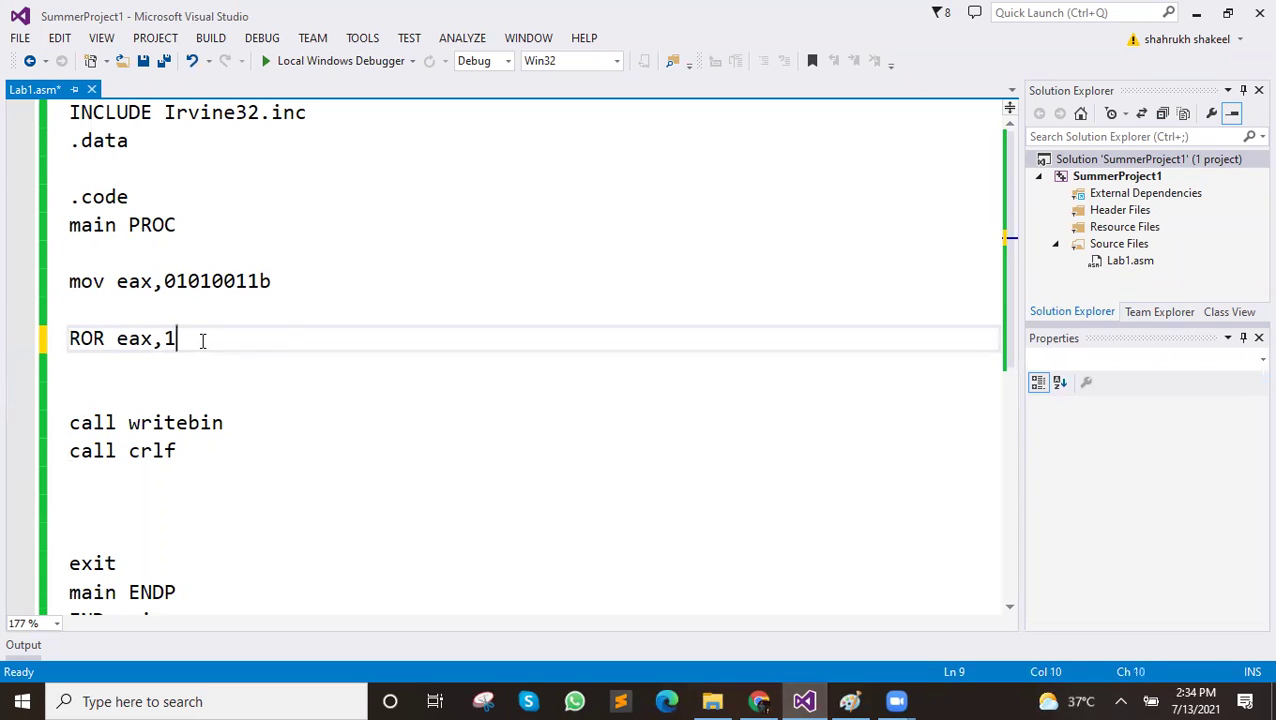
# Replace the mov value 01010011b with 00001010b
pyautogui.click(225, 283)
pyautogui.doubleClick(225, 283)
pyautogui.write('00001010')
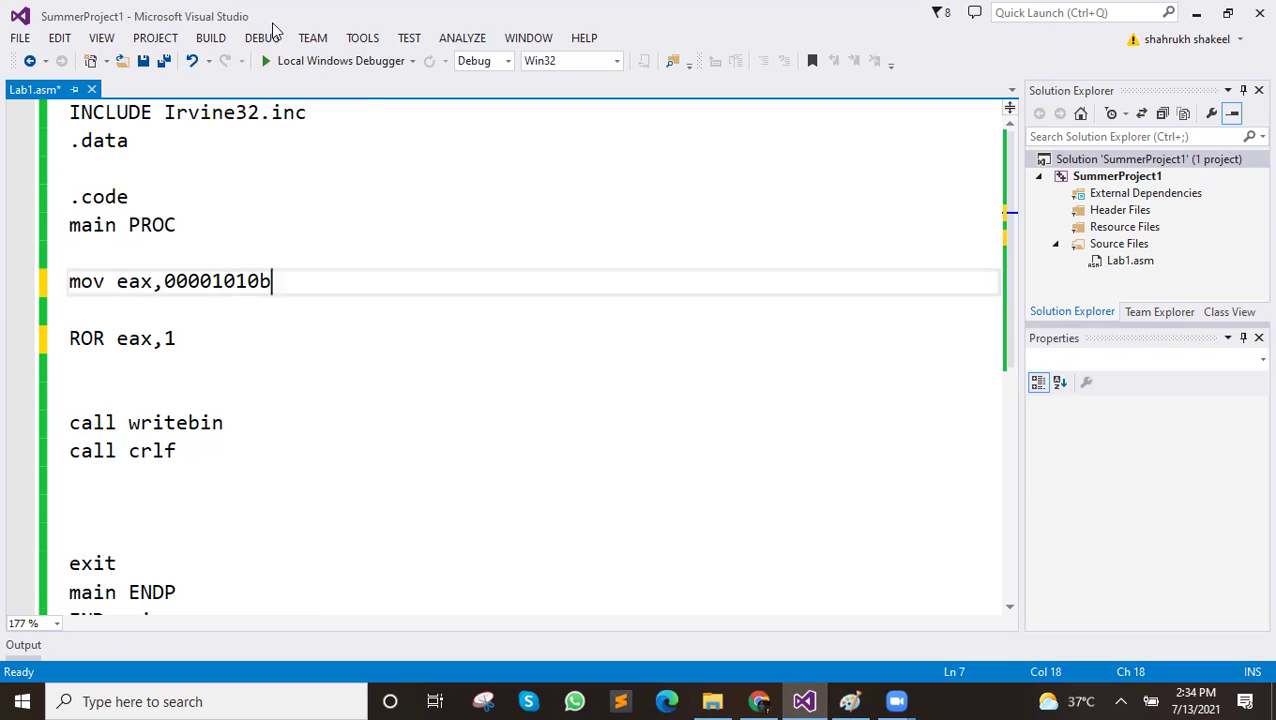
pyautogui.click(262, 38)
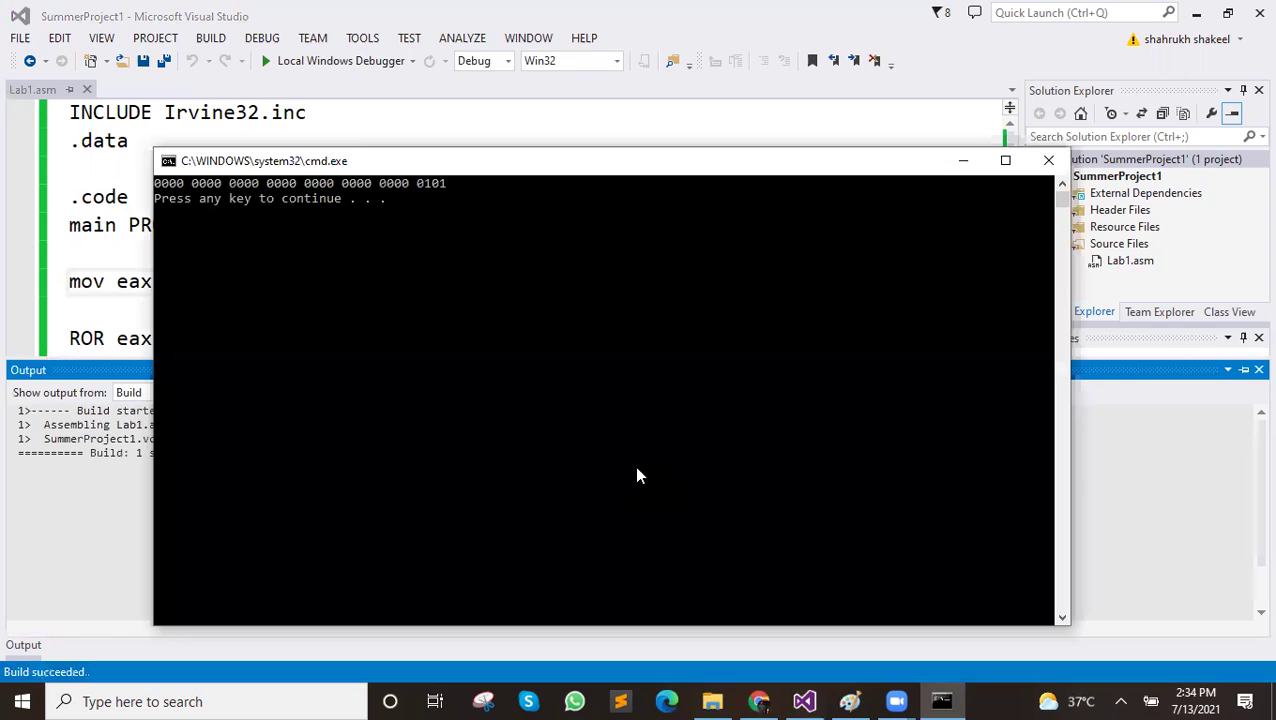
# Mark the 0000 0101 result, close the console, and underline Paint's 'ROR - Rotate Right' heading
pyautogui.moveTo(495, 190); pyautogui.dragTo(556, 197)
pyautogui.moveTo(652, 176); pyautogui.dragTo(470, 171)
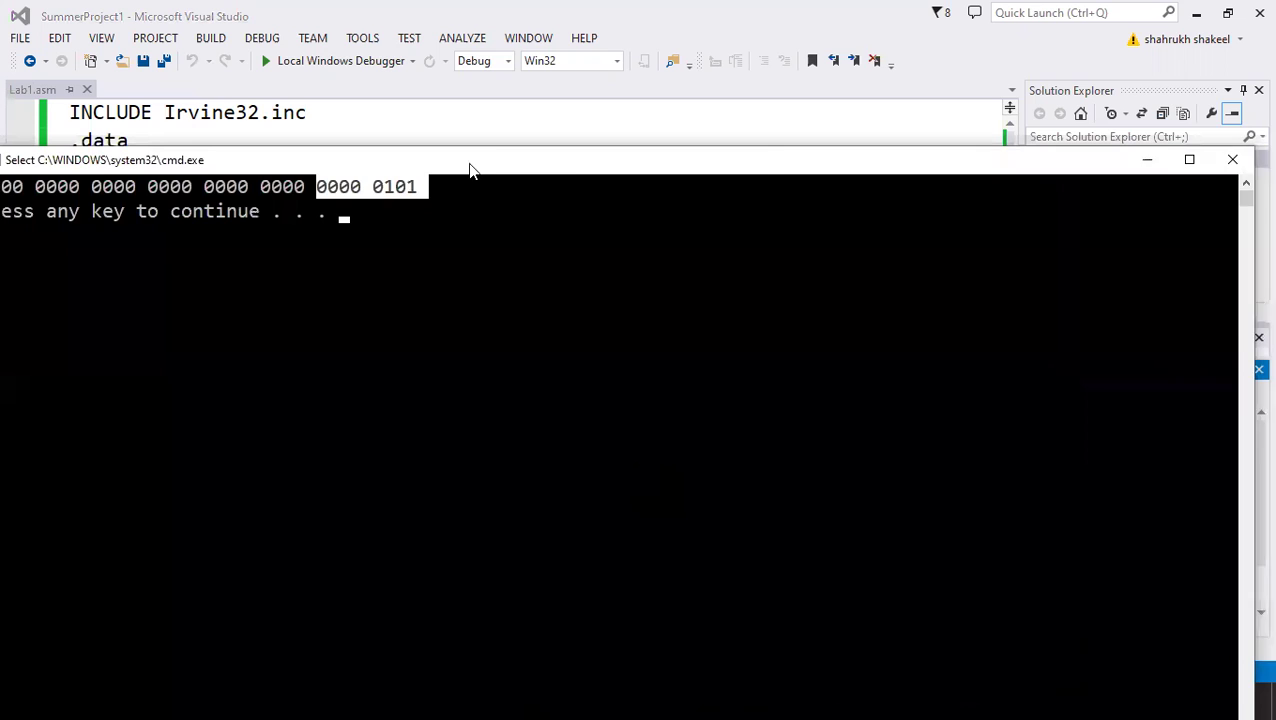
pyautogui.click(1230, 160)
pyautogui.click(868, 700)
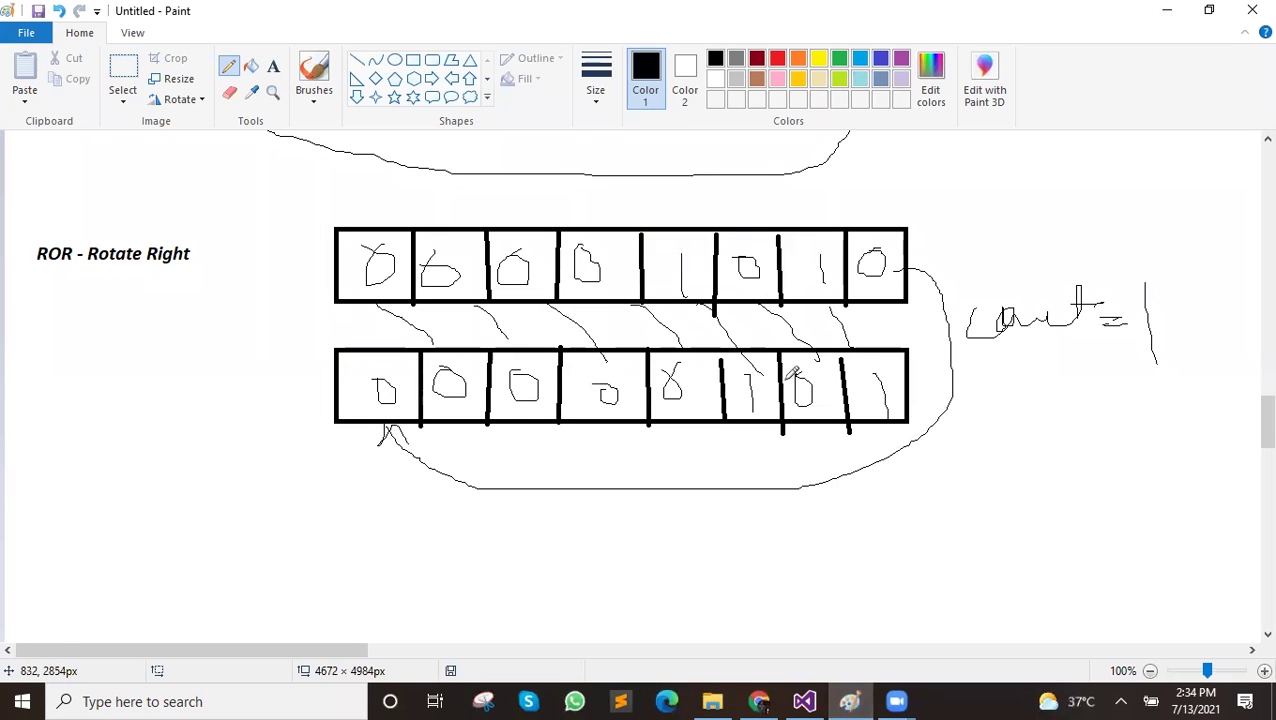
pyautogui.moveTo(38, 265); pyautogui.dragTo(190, 265)
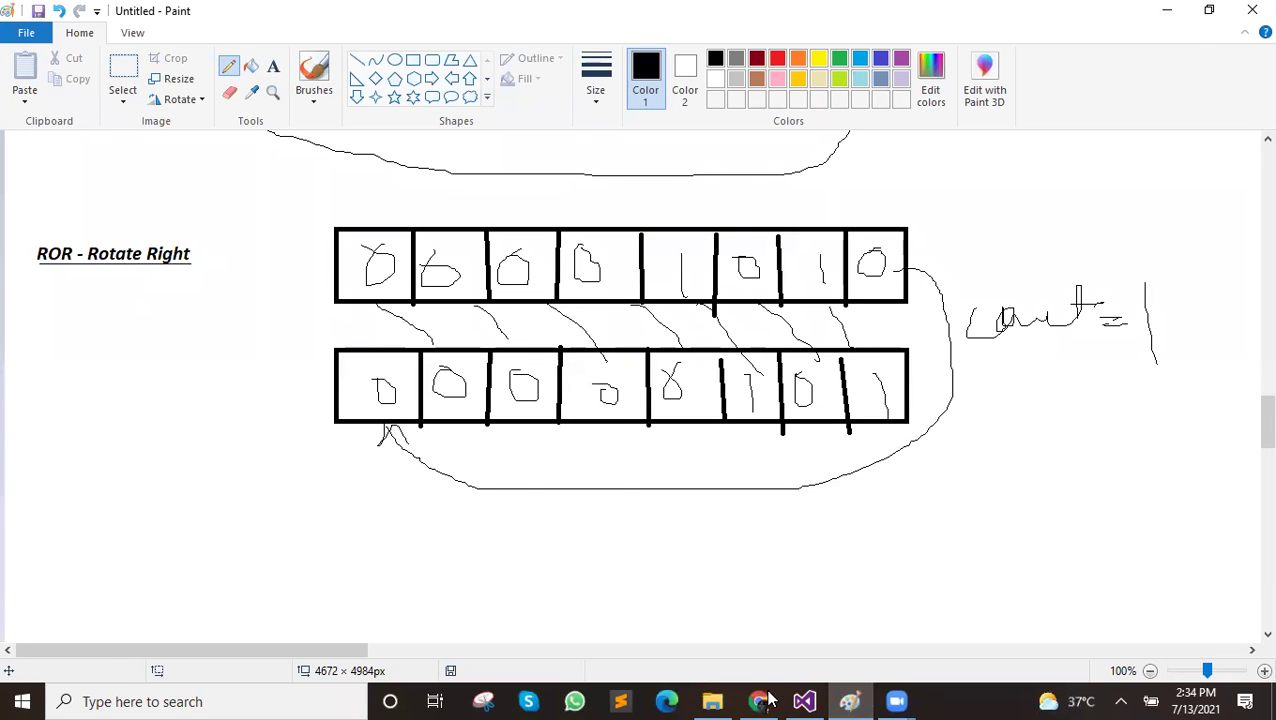
# Return to COAL v1.0.pdf in Chrome and scroll to the shift/rotate instruction table
pyautogui.hotkey('alt', 'Tab')
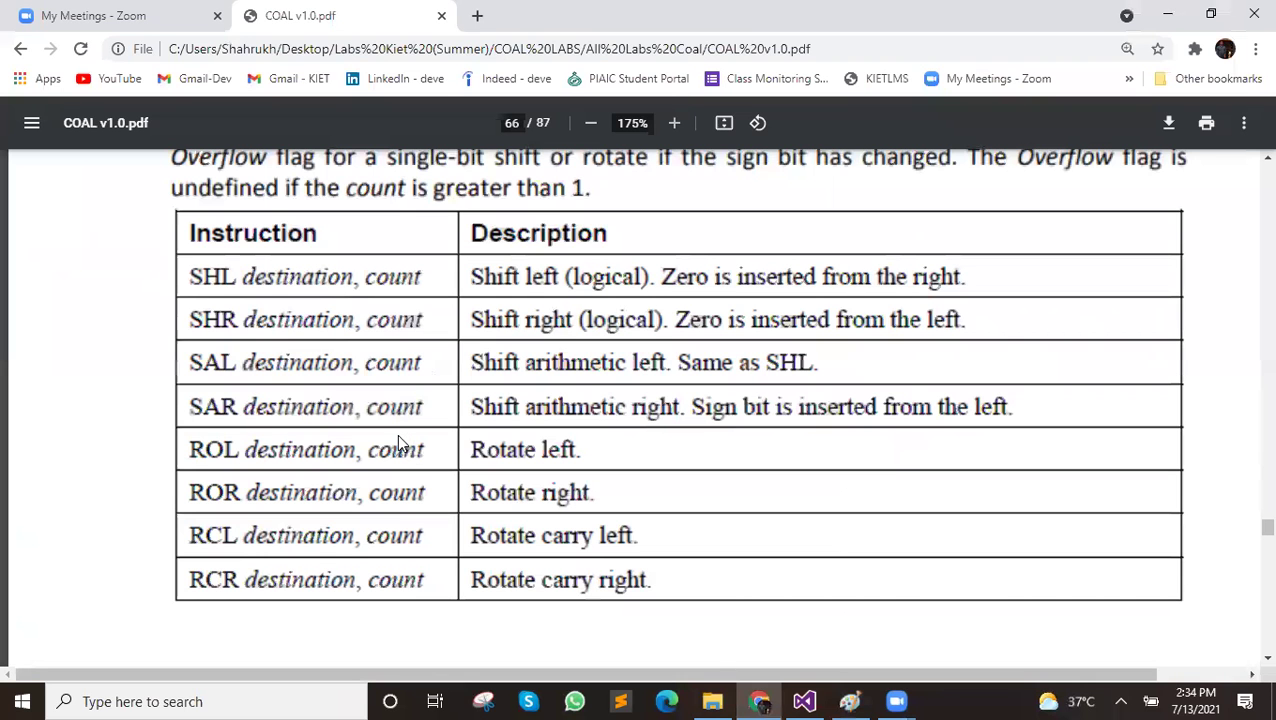
pyautogui.scroll(-1, 400, 440)
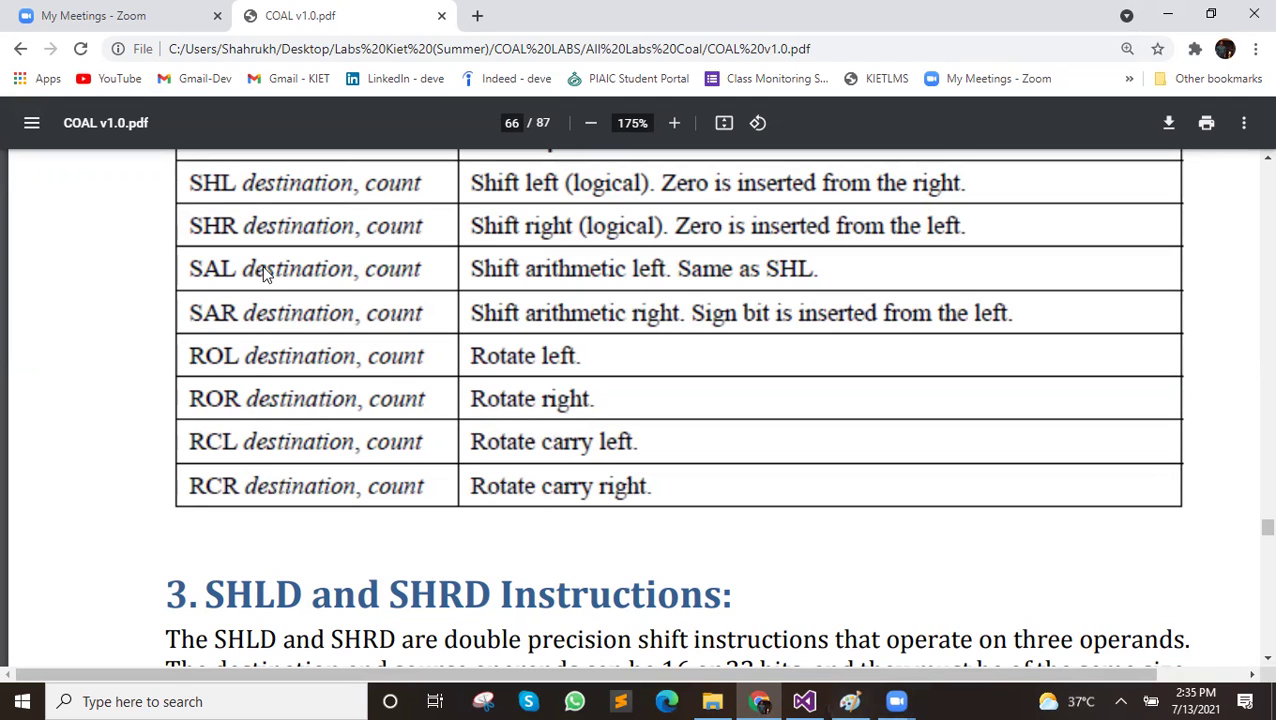
pyautogui.scroll(1, 219, 231)
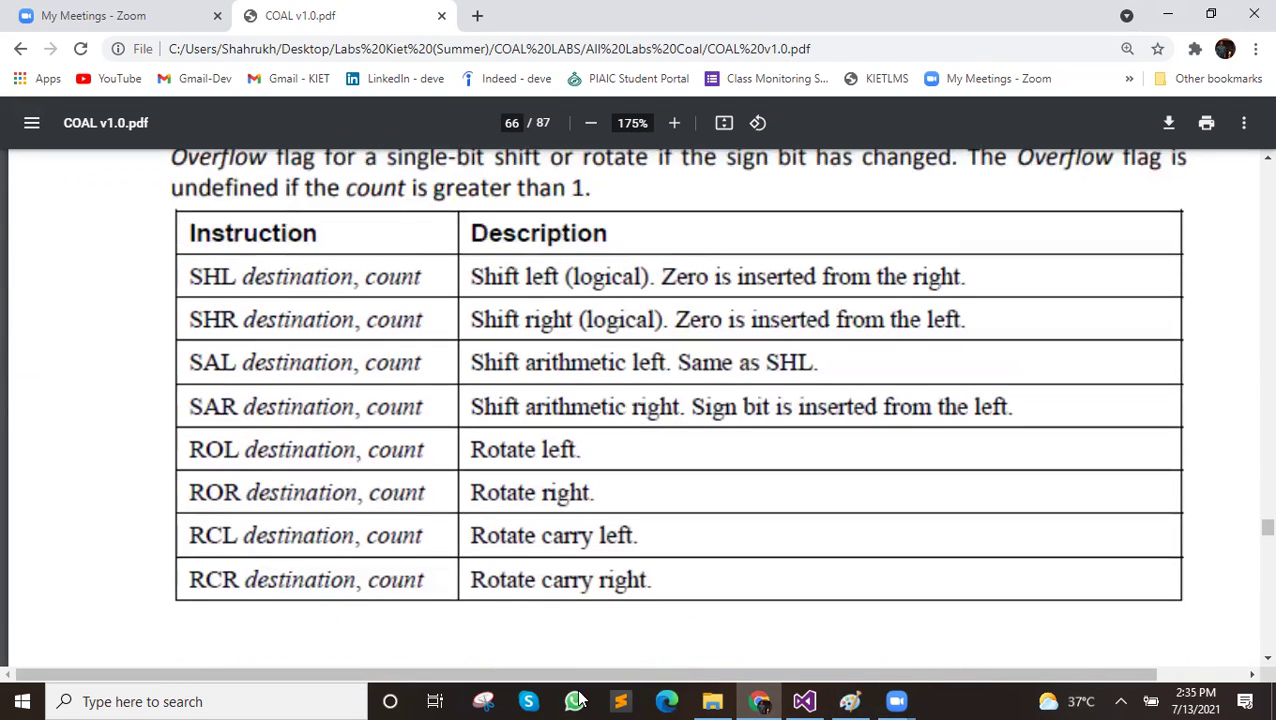
# Bring Paint forward, scroll up to review the three-row ROL diagram, then return to the ROR section
pyautogui.click(850, 701)
pyautogui.scroll(-1, 476, 463)
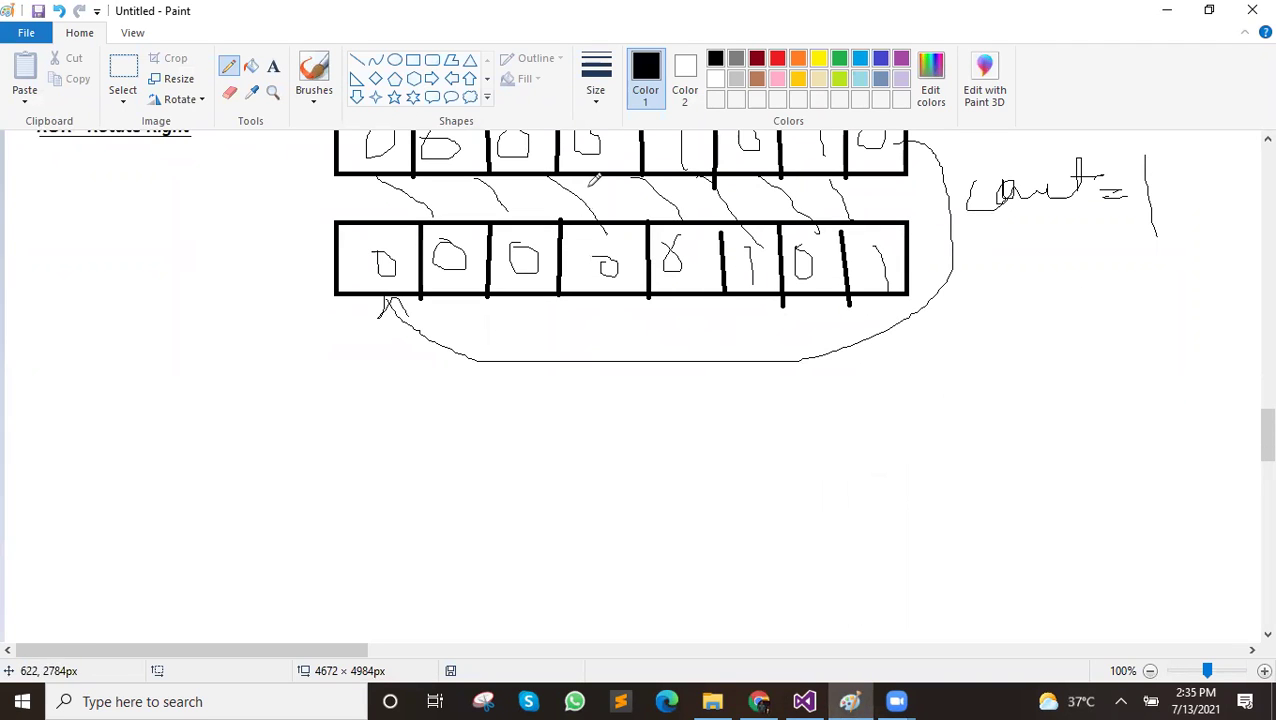
pyautogui.scroll(1, 225, 210)
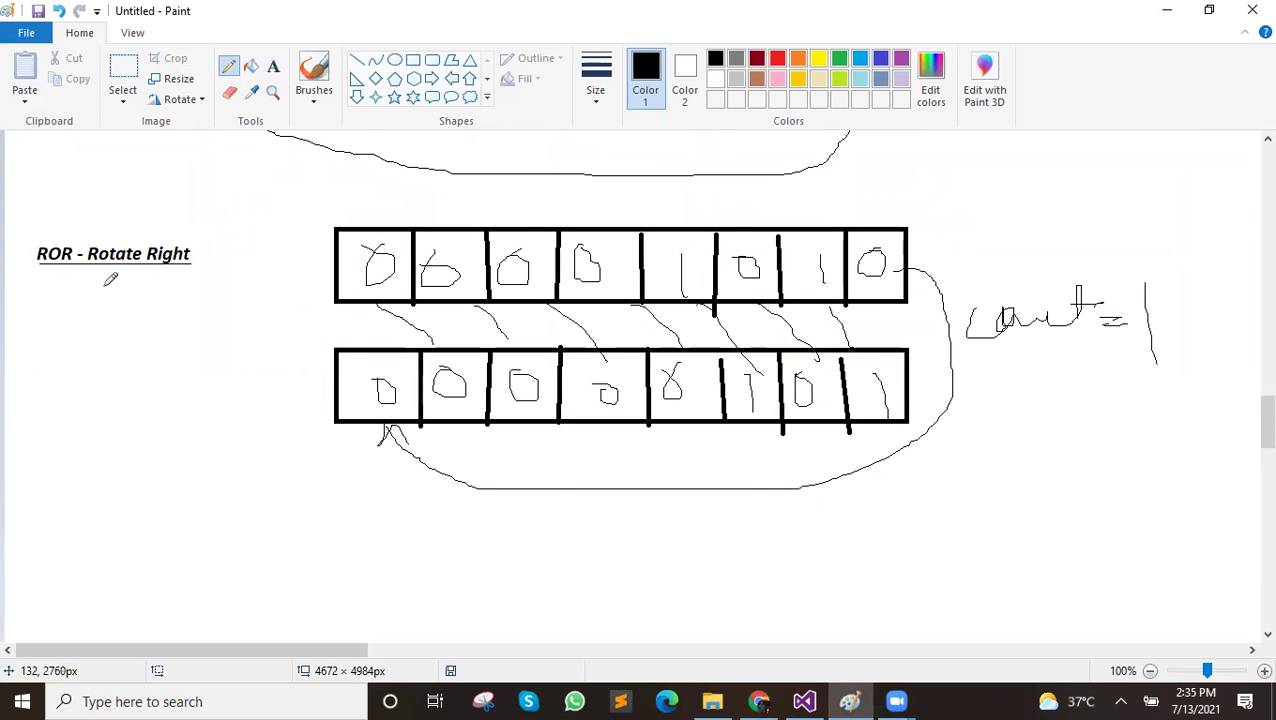
pyautogui.scroll(2, 185, 265)
pyautogui.scroll(2, 165, 333)
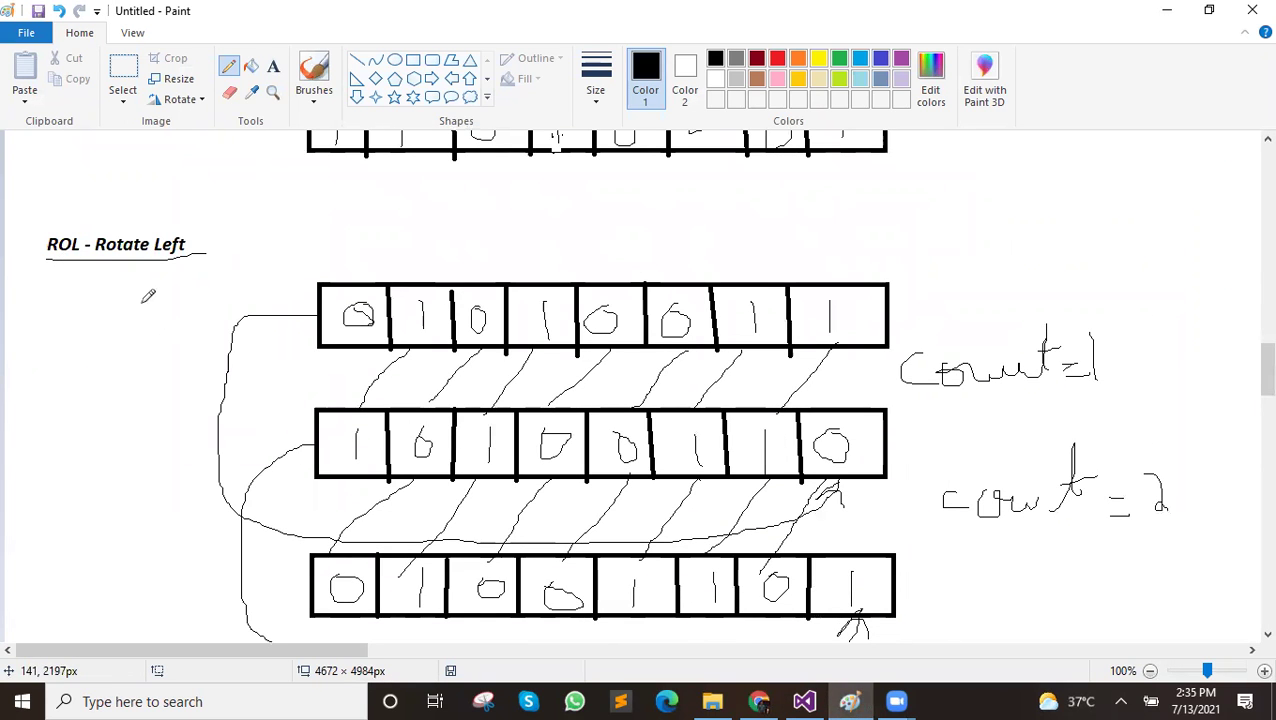
pyautogui.scroll(-1, 460, 455)
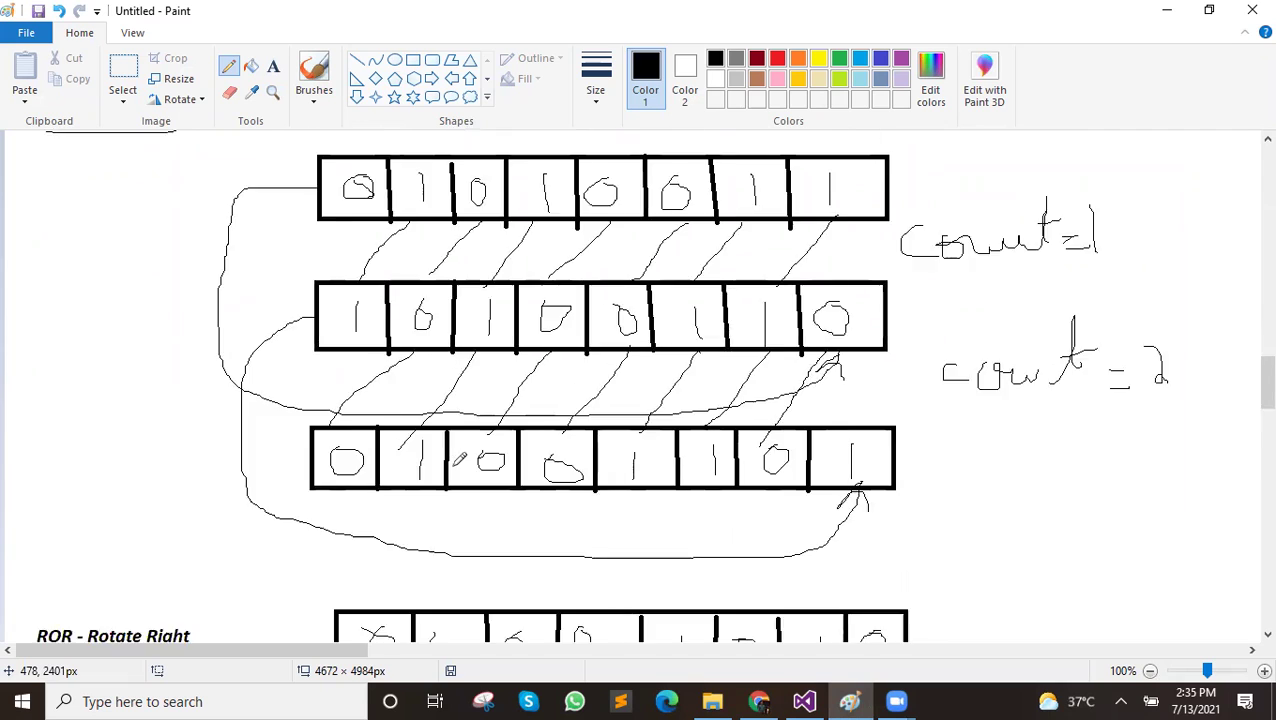
pyautogui.scroll(-2, 462, 457)
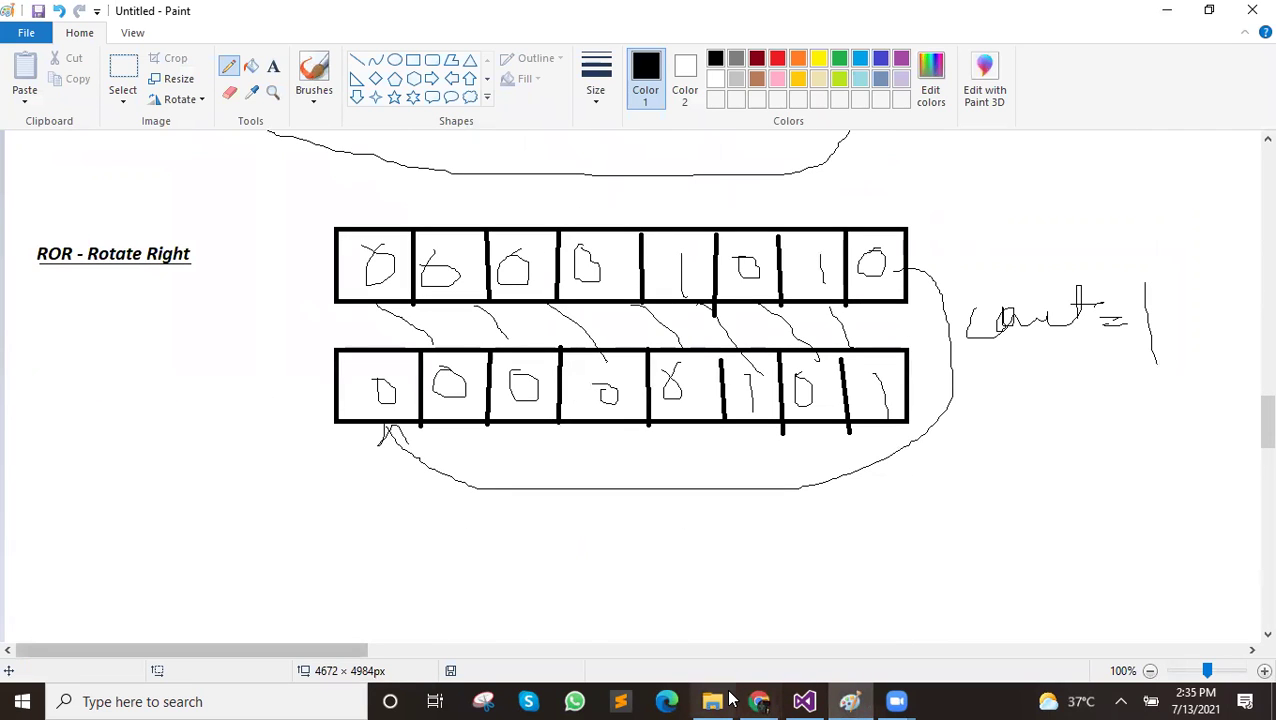
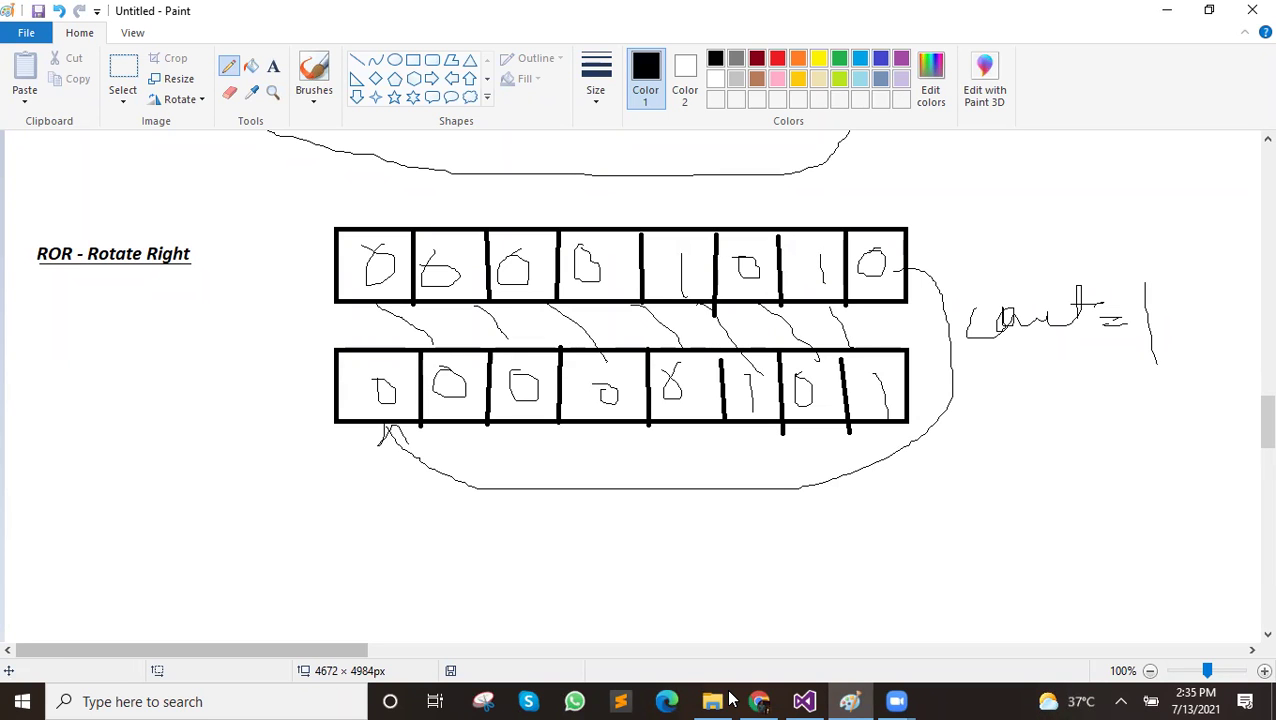
# Check the lab manual PDF's instruction table, then return to the Paint drawing
pyautogui.scroll(-1, 746, 434)
pyautogui.scroll(-1, 806, 438)
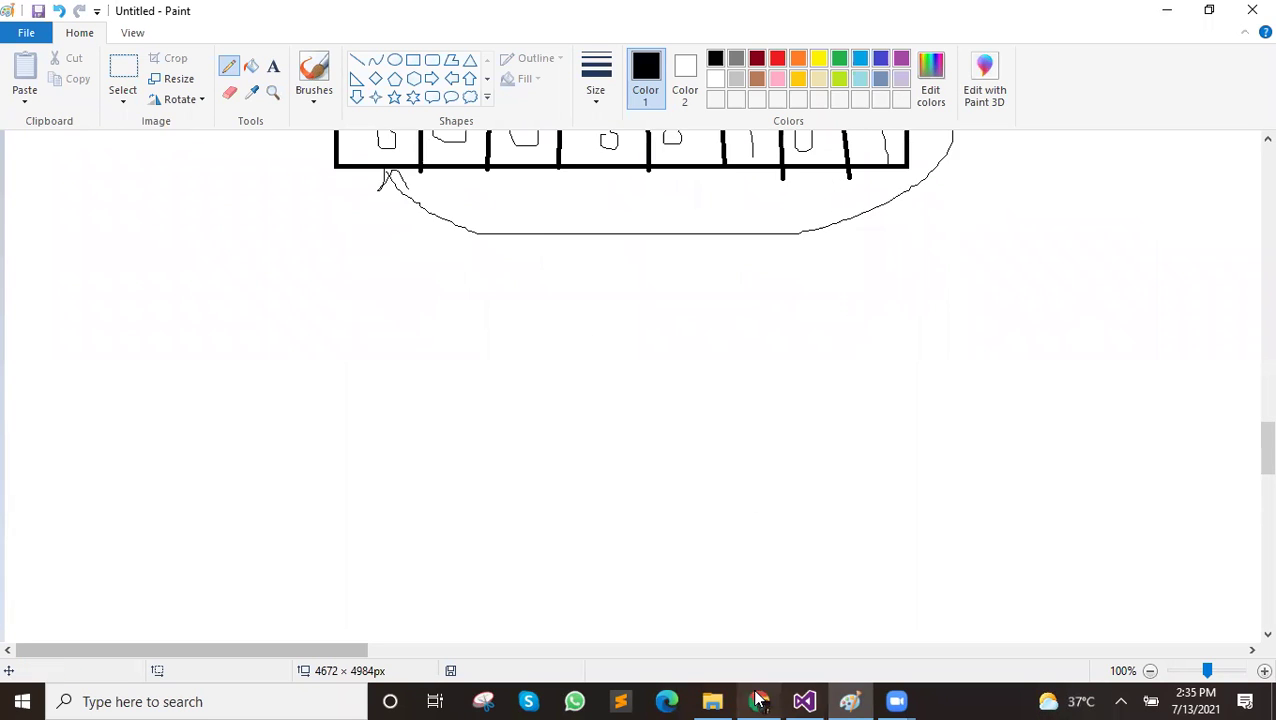
pyautogui.click(759, 701)
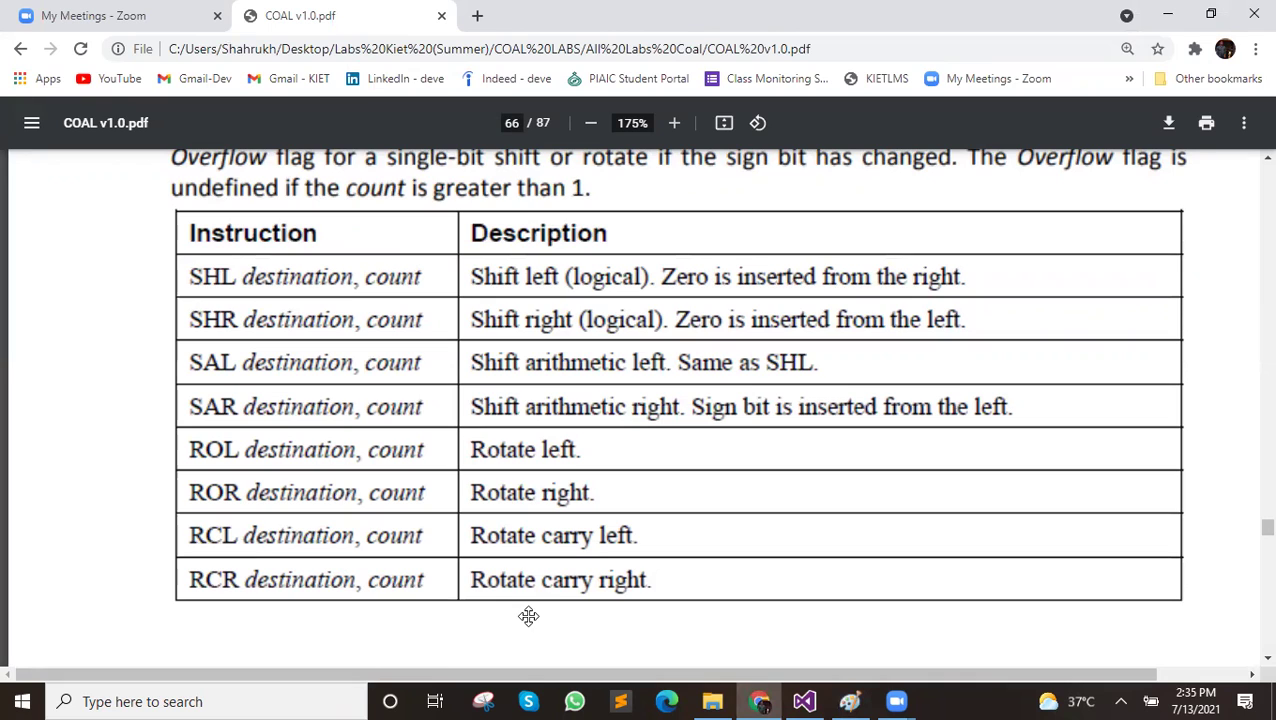
pyautogui.click(849, 701)
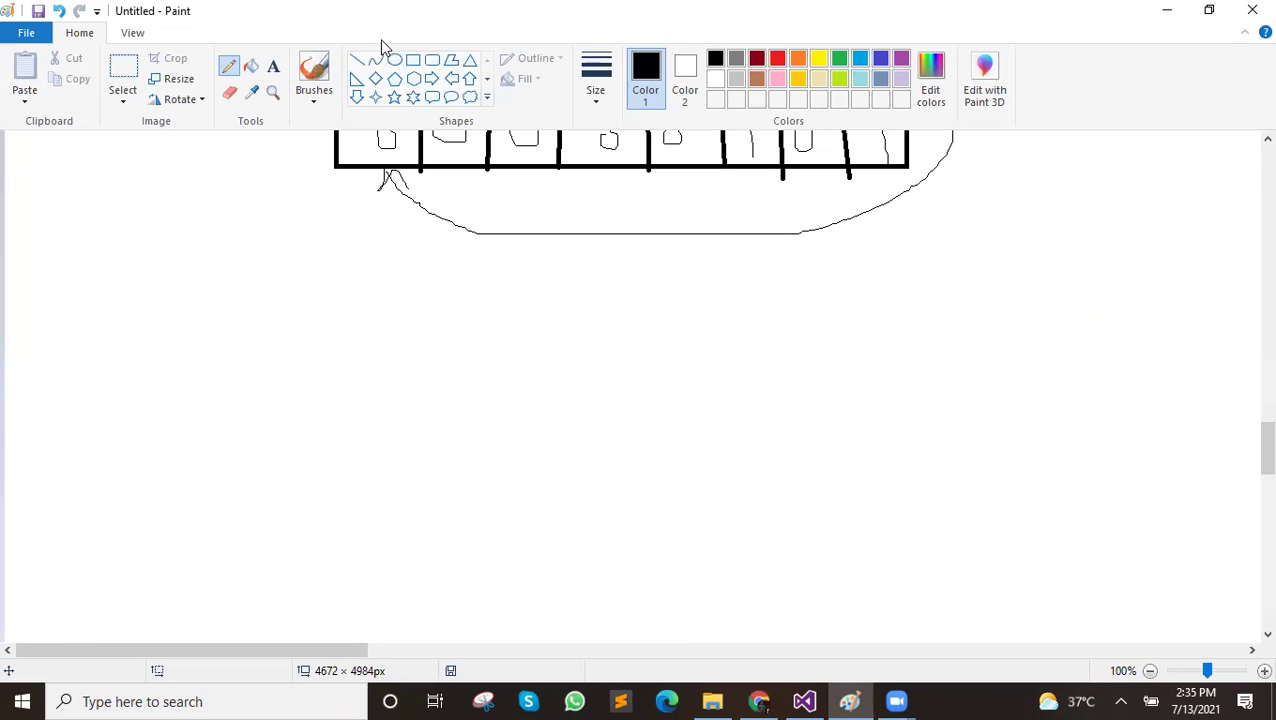
# Add the heading 'RCL - Rotate Carry Left' below the ROR diagram
pyautogui.click(274, 72)
pyautogui.click(60, 308)
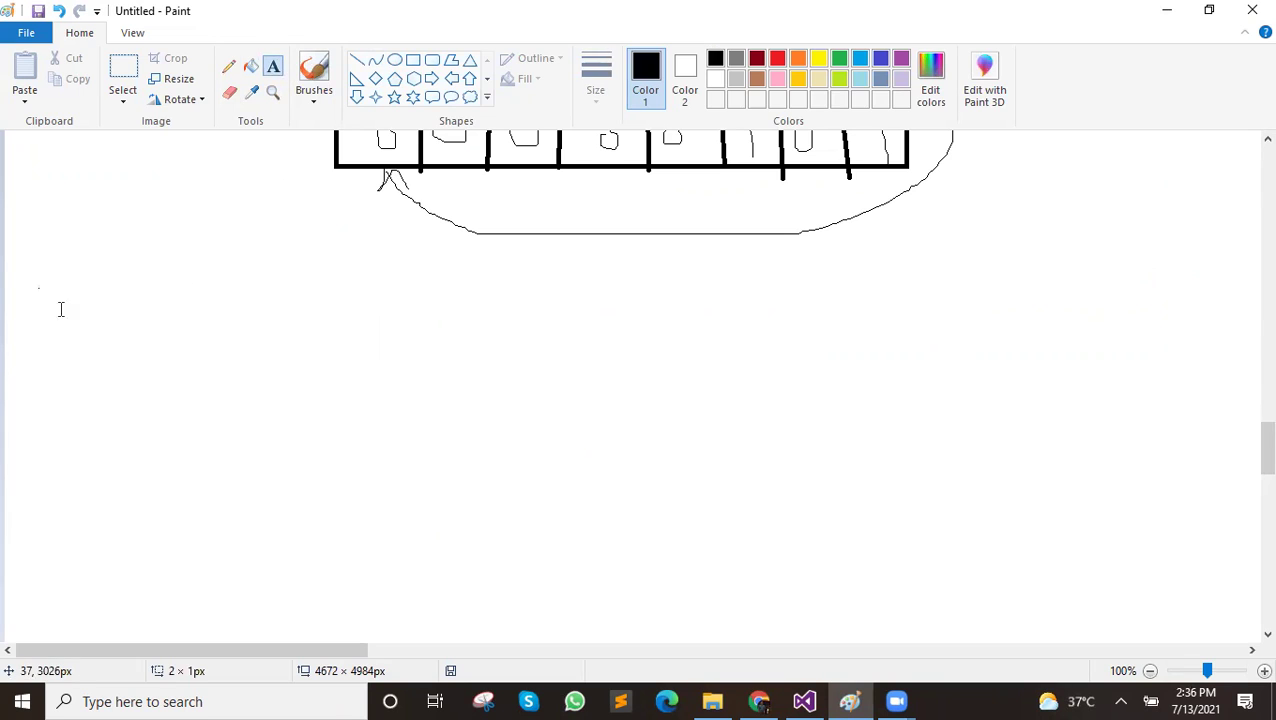
pyautogui.write('RO')
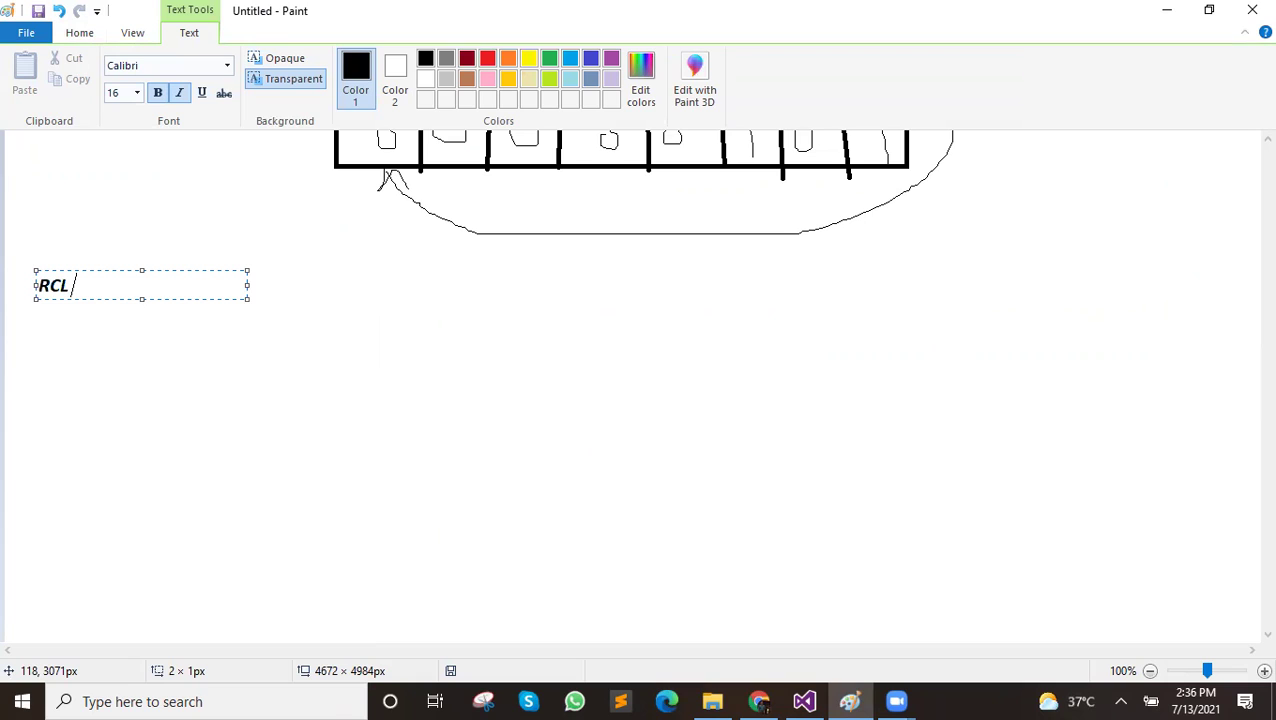
pyautogui.write('Ro')
pyautogui.write('tate CarryLeft')
pyautogui.click(335, 202)
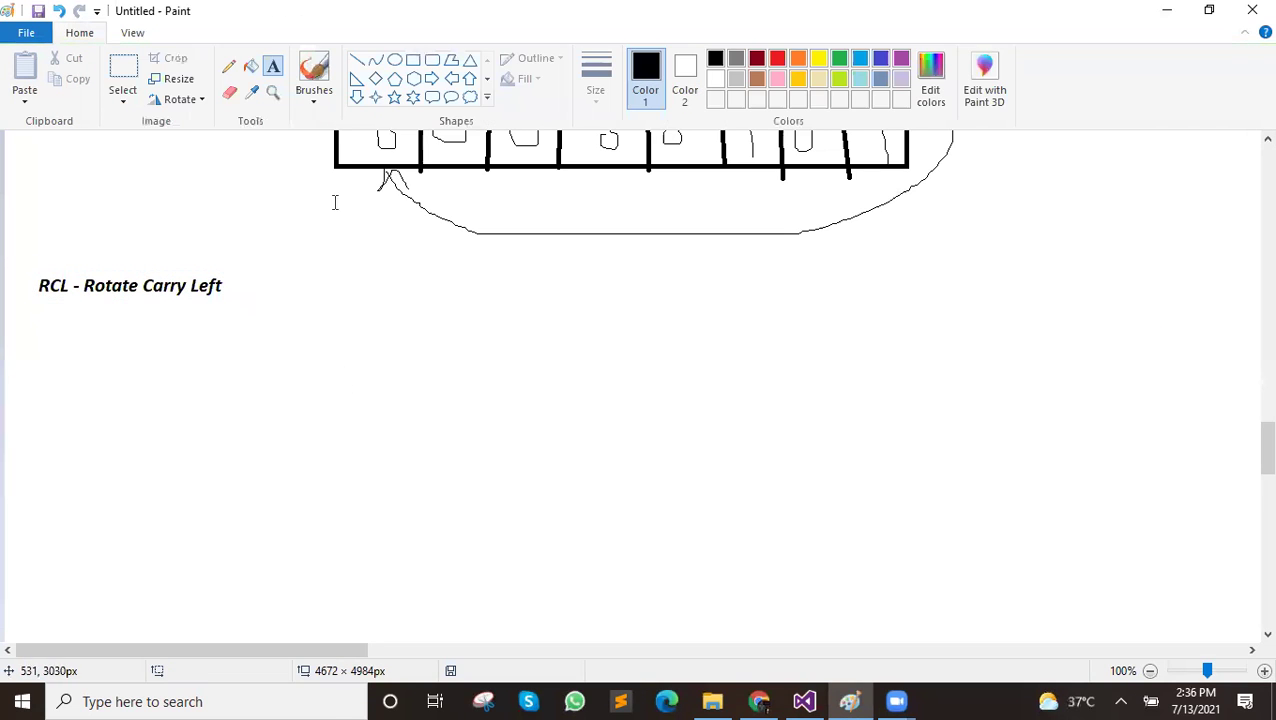
# Draw two long register rectangles, one above the other, under the RCL heading
pyautogui.click(413, 59)
pyautogui.moveTo(315, 310)
pyautogui.mouseDown()
pyautogui.moveTo(510, 348)
pyautogui.moveTo(936, 354)
pyautogui.mouseUp()
pyautogui.click(390, 379)
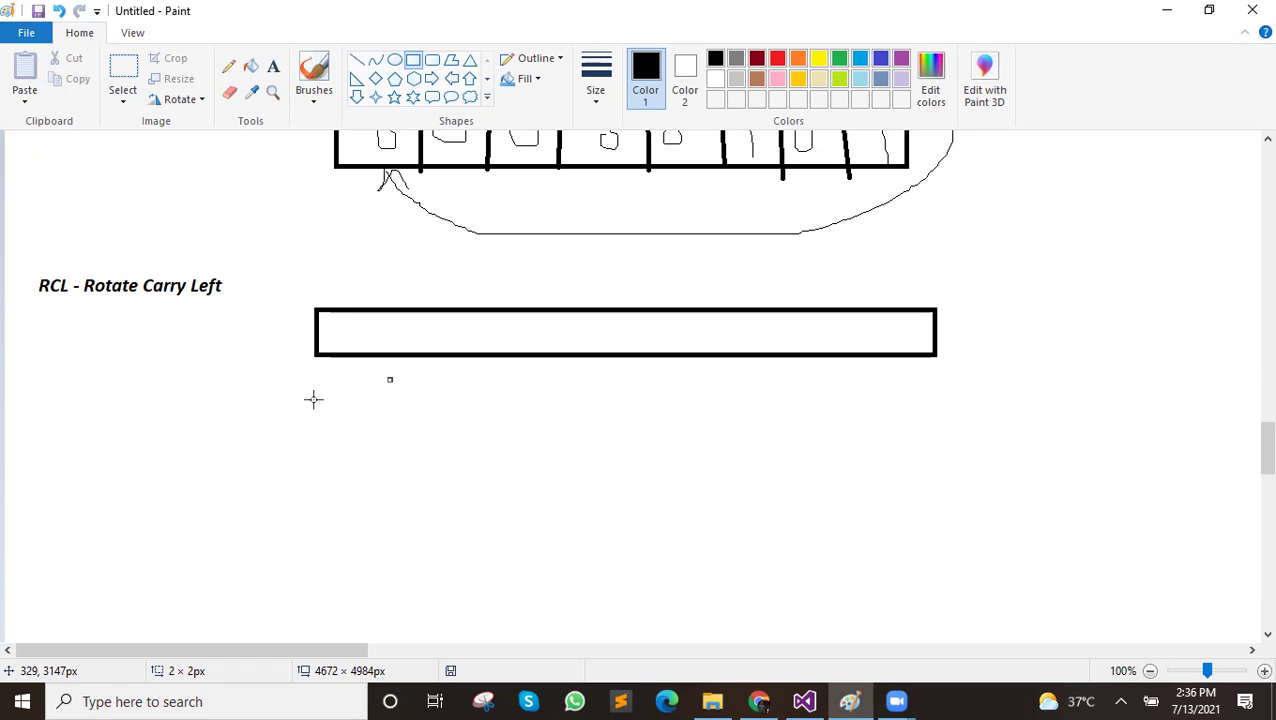
pyautogui.moveTo(317, 401); pyautogui.dragTo(942, 448)
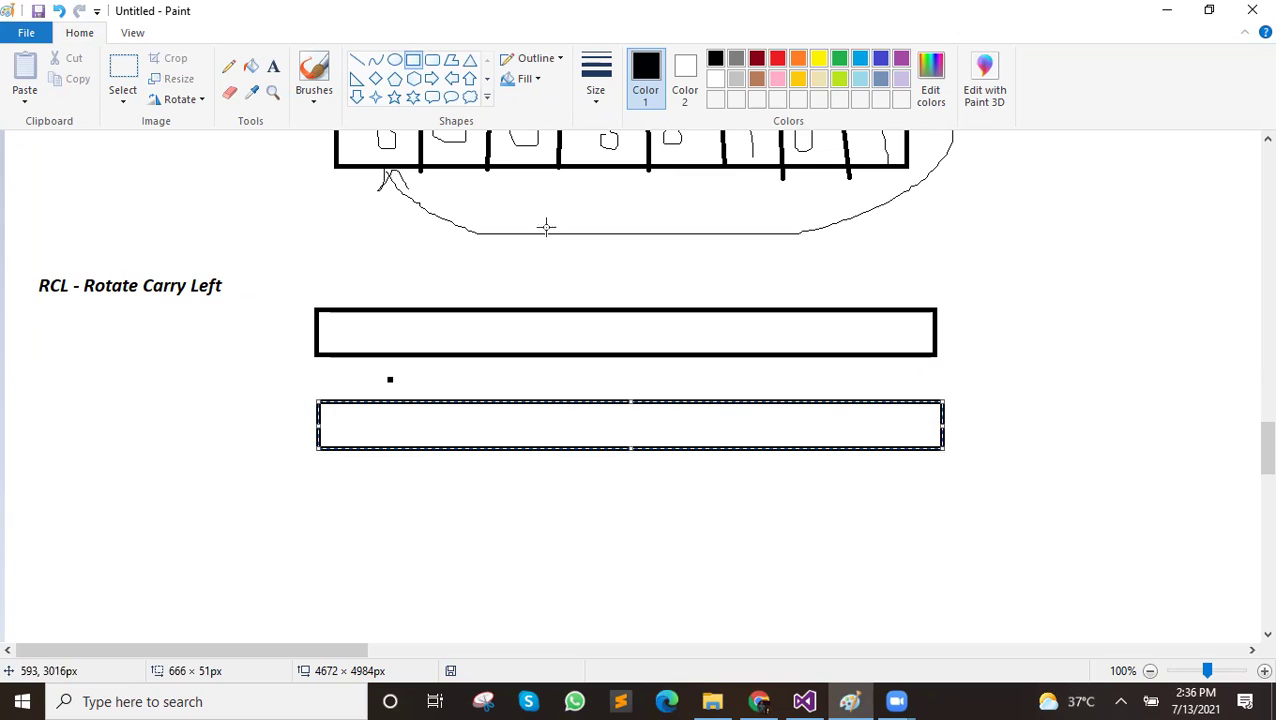
# Divide both register boxes into eight cells with vertical lines
pyautogui.click(357, 61)
pyautogui.moveTo(386, 311); pyautogui.dragTo(386, 355)
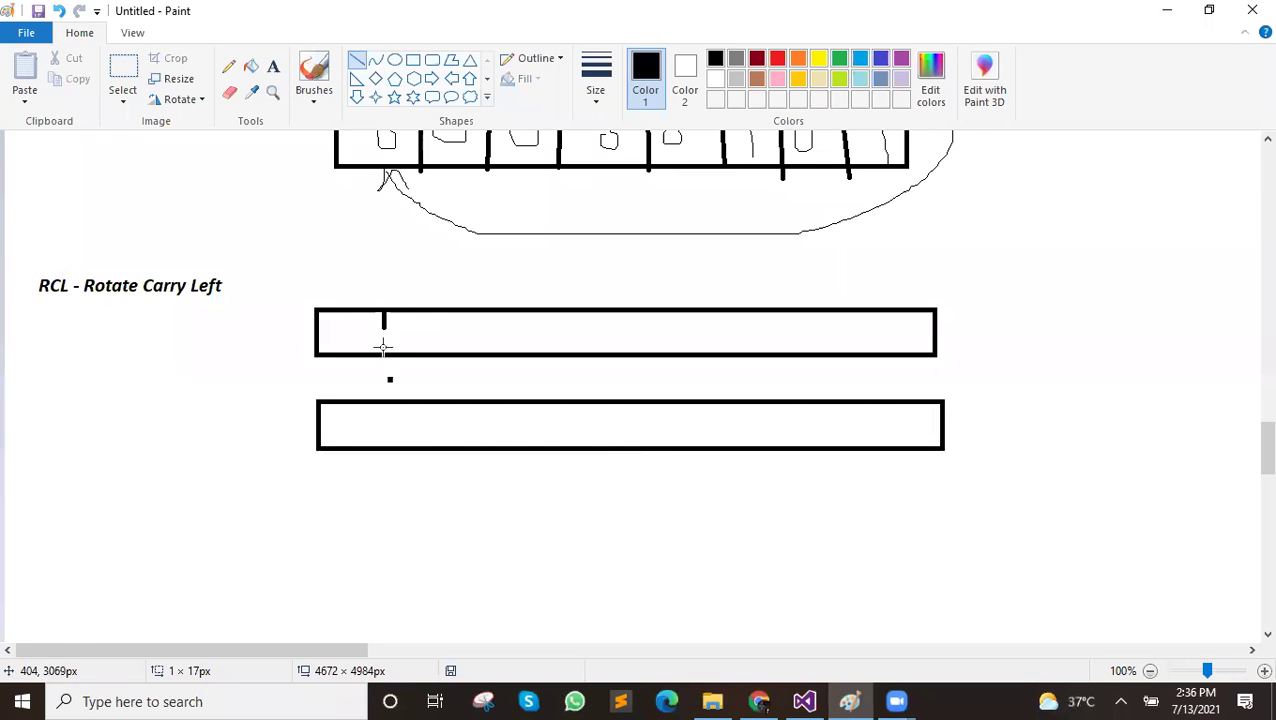
pyautogui.moveTo(386, 401); pyautogui.dragTo(389, 449)
pyautogui.moveTo(440, 311); pyautogui.dragTo(440, 355)
pyautogui.moveTo(458, 402); pyautogui.dragTo(458, 461)
pyautogui.moveTo(502, 311); pyautogui.dragTo(504, 362)
pyautogui.moveTo(510, 406); pyautogui.dragTo(512, 450)
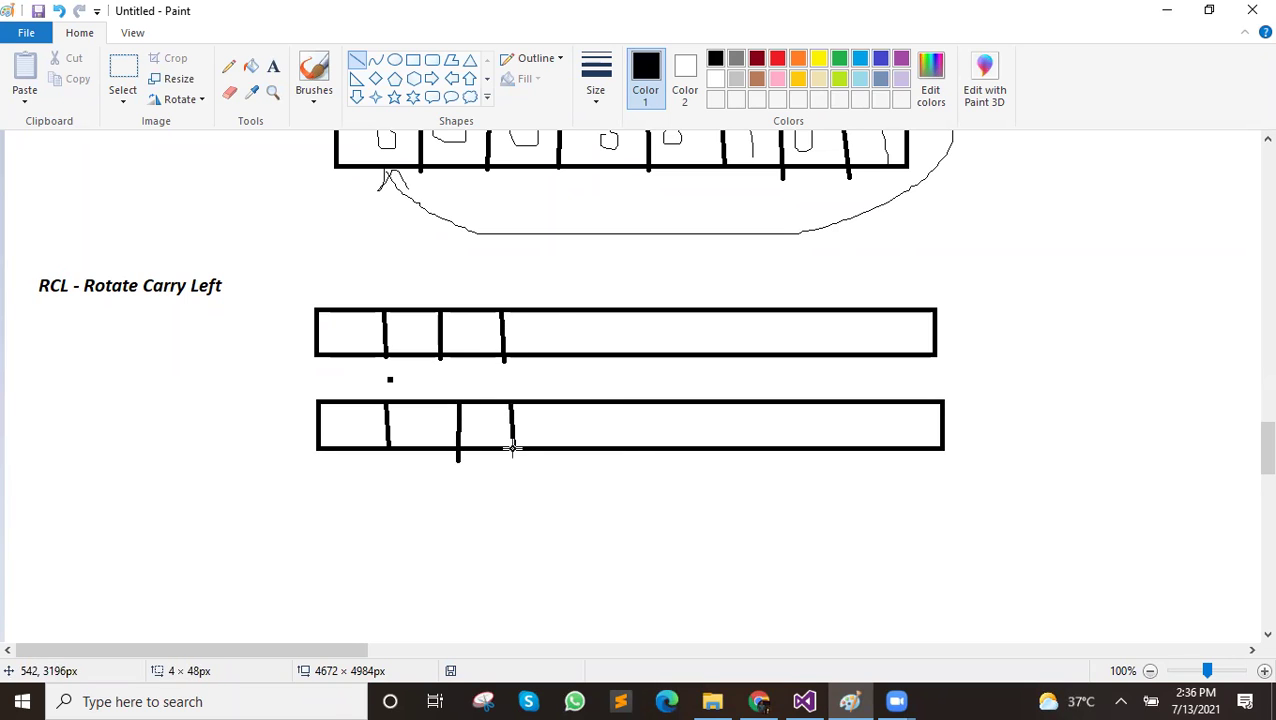
pyautogui.moveTo(566, 312)
pyautogui.mouseDown()
pyautogui.moveTo(567, 366)
pyautogui.moveTo(566, 311)
pyautogui.mouseUp()
pyautogui.moveTo(572, 403); pyautogui.dragTo(577, 450)
pyautogui.moveTo(639, 318); pyautogui.dragTo(647, 453)
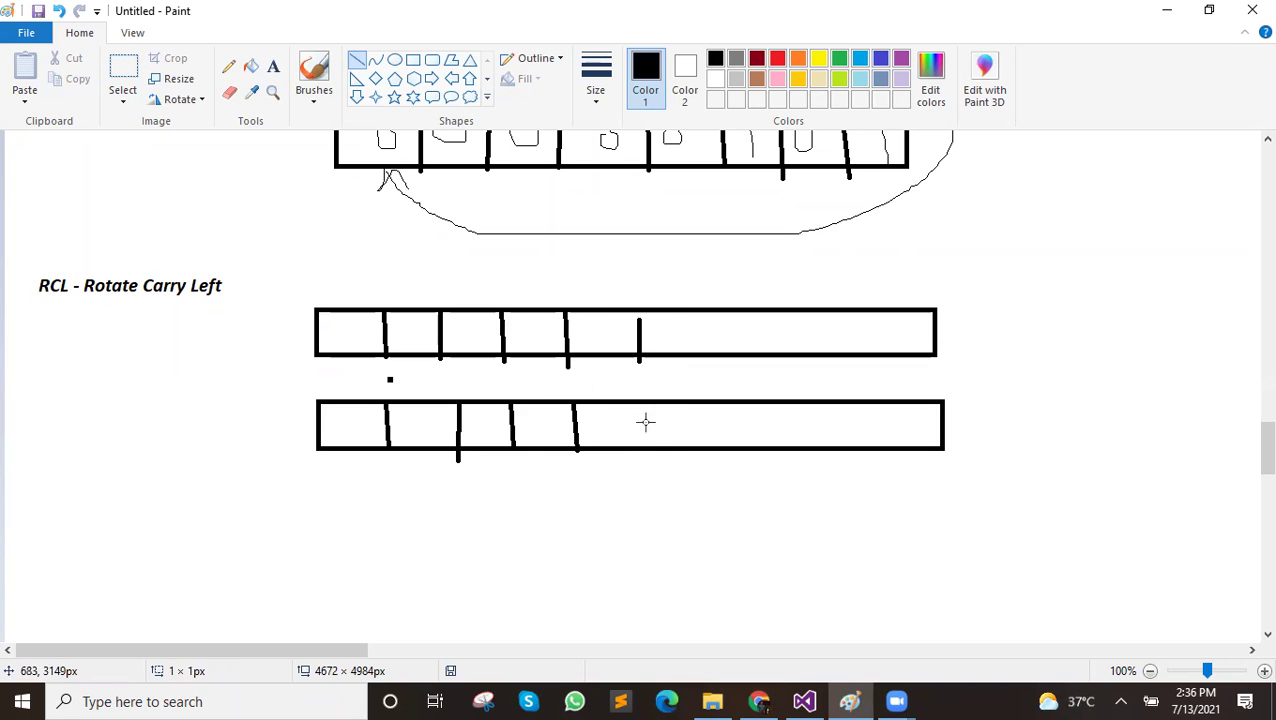
pyautogui.moveTo(713, 318); pyautogui.dragTo(725, 450)
pyautogui.moveTo(792, 306)
pyautogui.mouseDown()
pyautogui.moveTo(783, 330)
pyautogui.moveTo(800, 450)
pyautogui.mouseUp()
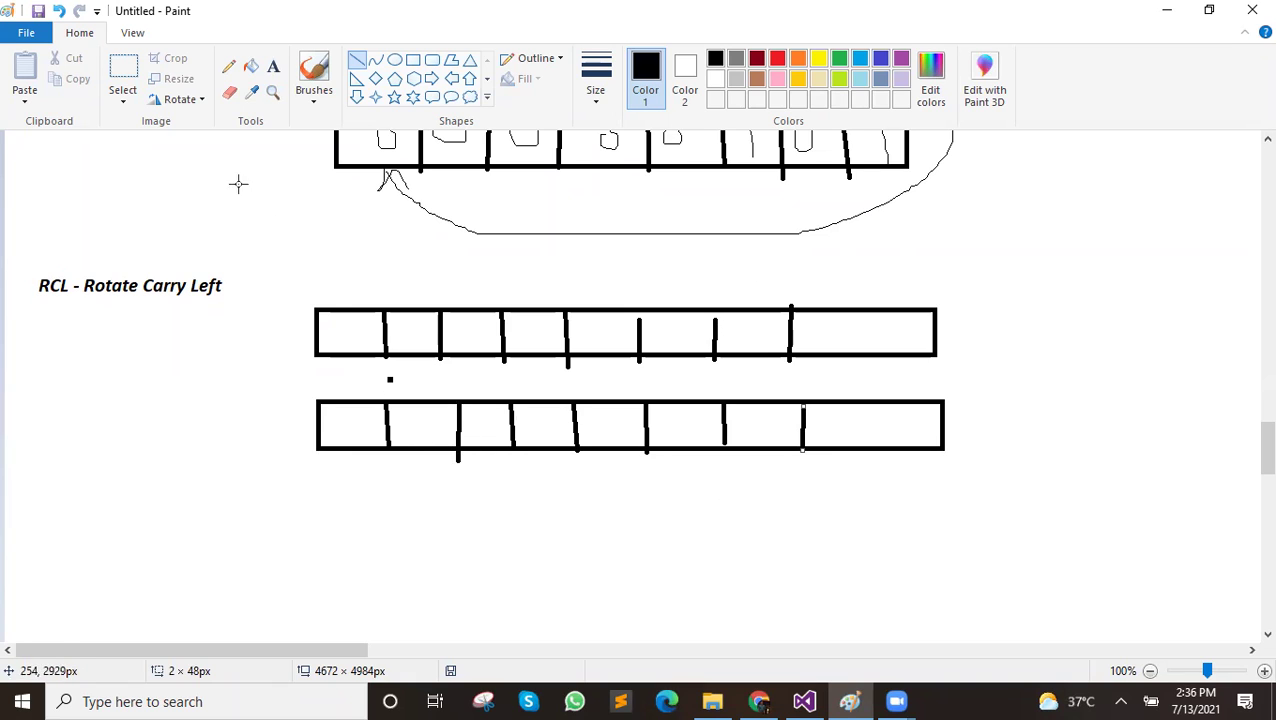
# Draw a small carry box to the left of each register
pyautogui.click(419, 60)
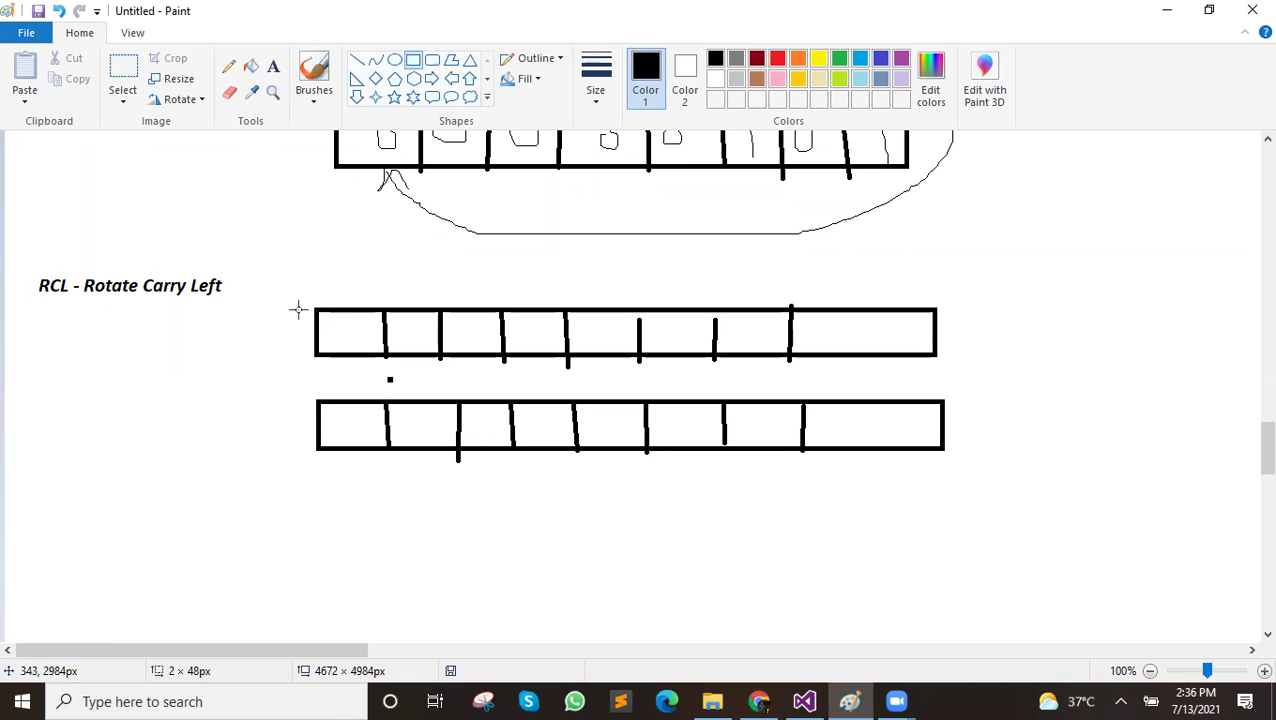
pyautogui.moveTo(198, 309); pyautogui.dragTo(262, 358)
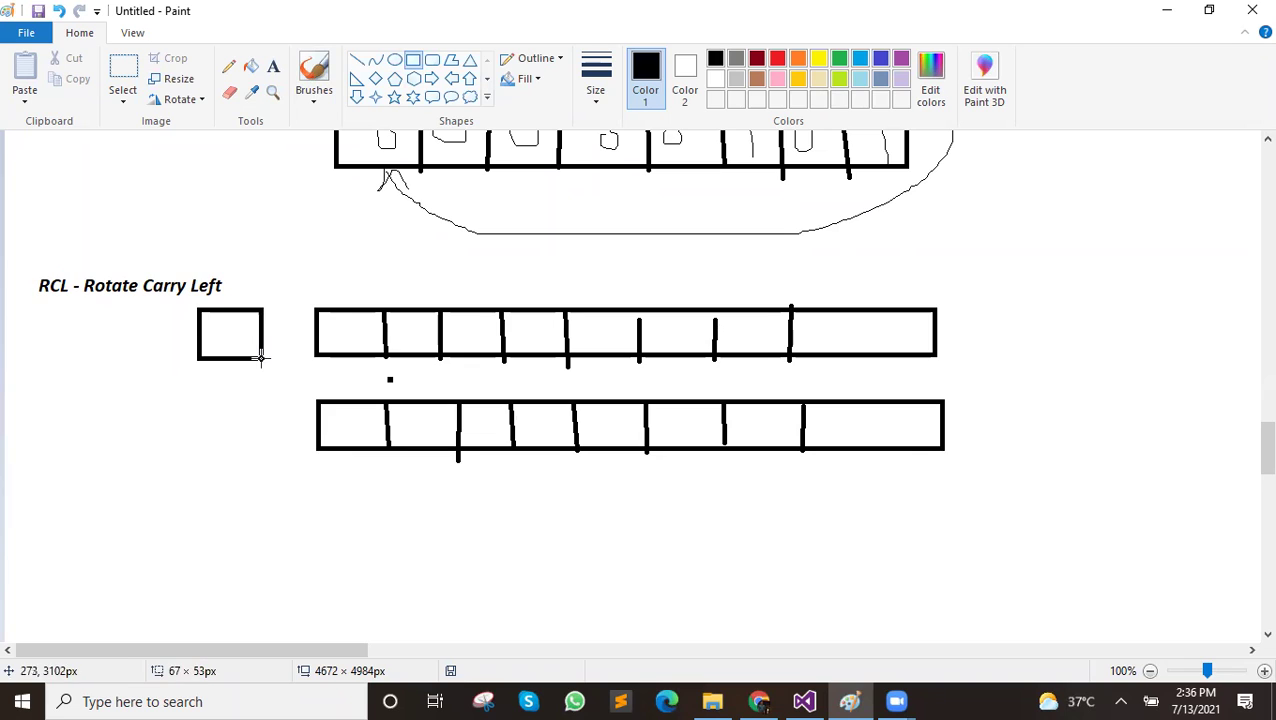
pyautogui.moveTo(193, 399); pyautogui.dragTo(270, 457)
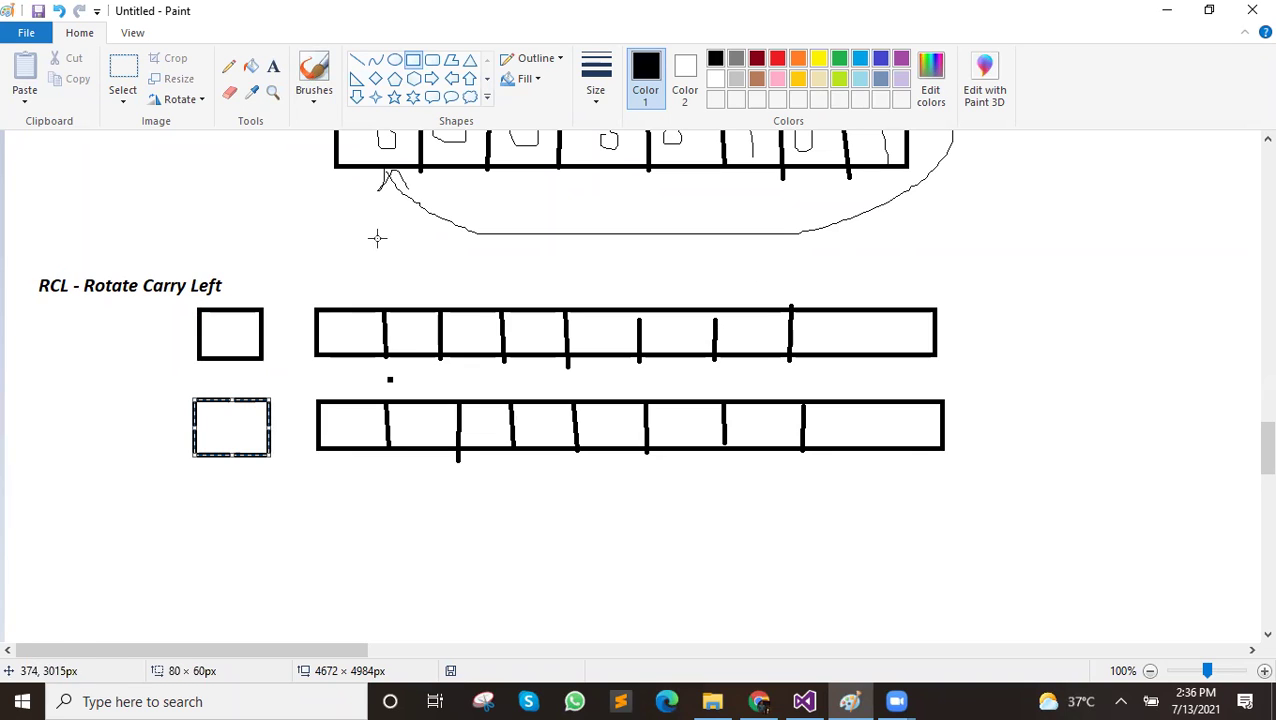
# Pencil a 1 in the upper carry, 0/1 bits in the upper cells, and a loop arrow downward
pyautogui.click(228, 68)
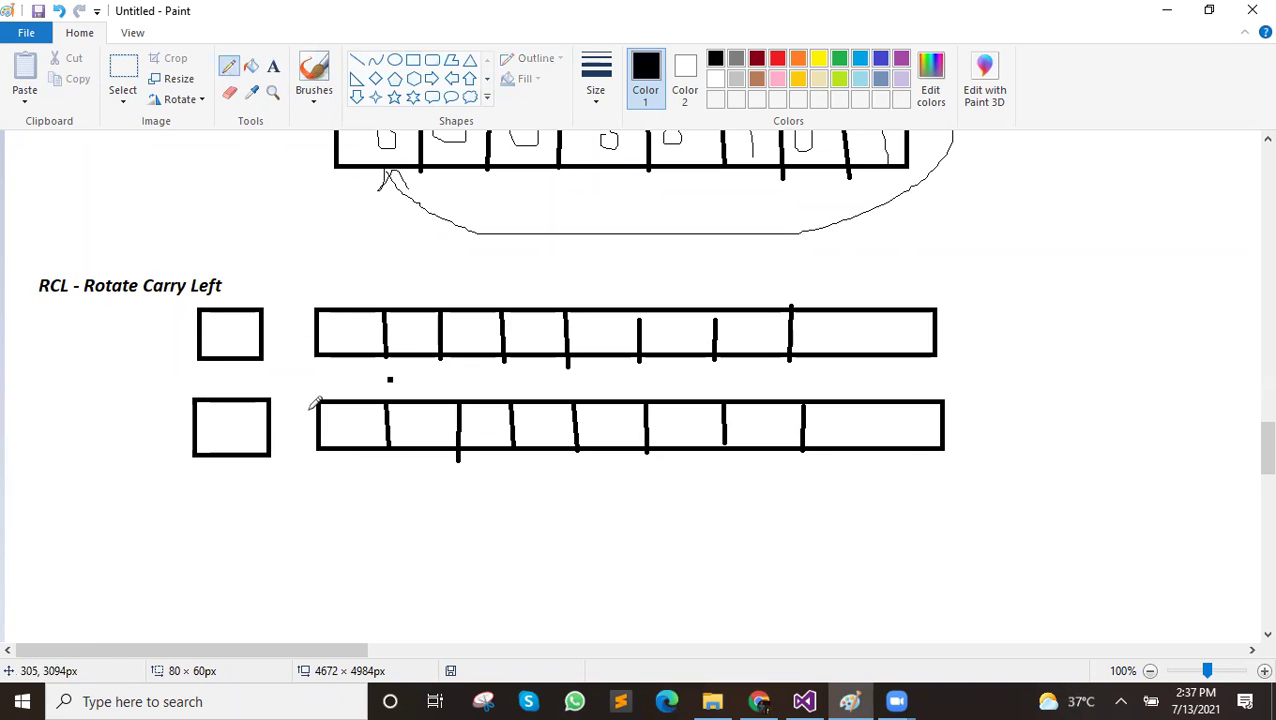
pyautogui.moveTo(228, 322); pyautogui.dragTo(230, 352)
pyautogui.moveTo(352, 318)
pyautogui.mouseDown()
pyautogui.moveTo(411, 322)
pyautogui.moveTo(477, 351)
pyautogui.mouseUp()
pyautogui.moveTo(534, 322); pyautogui.dragTo(530, 340)
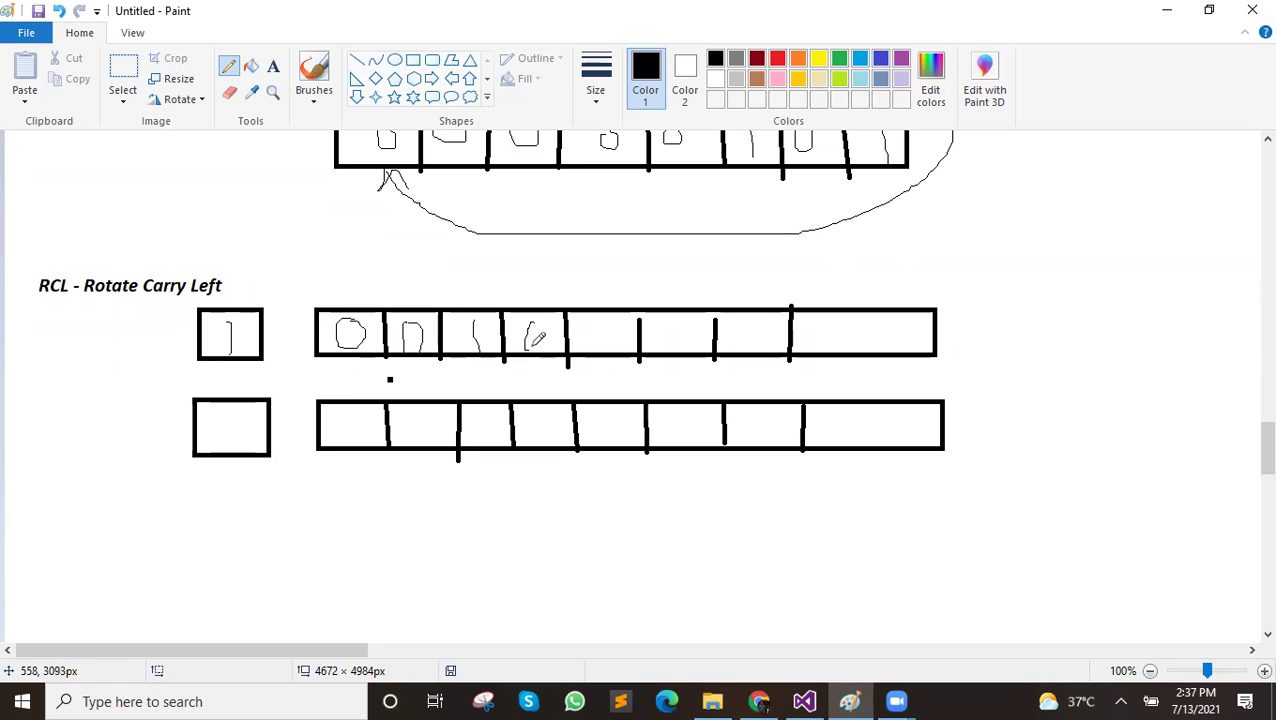
pyautogui.moveTo(598, 318); pyautogui.dragTo(596, 322)
pyautogui.moveTo(679, 325); pyautogui.dragTo(679, 352)
pyautogui.moveTo(756, 322); pyautogui.dragTo(752, 320)
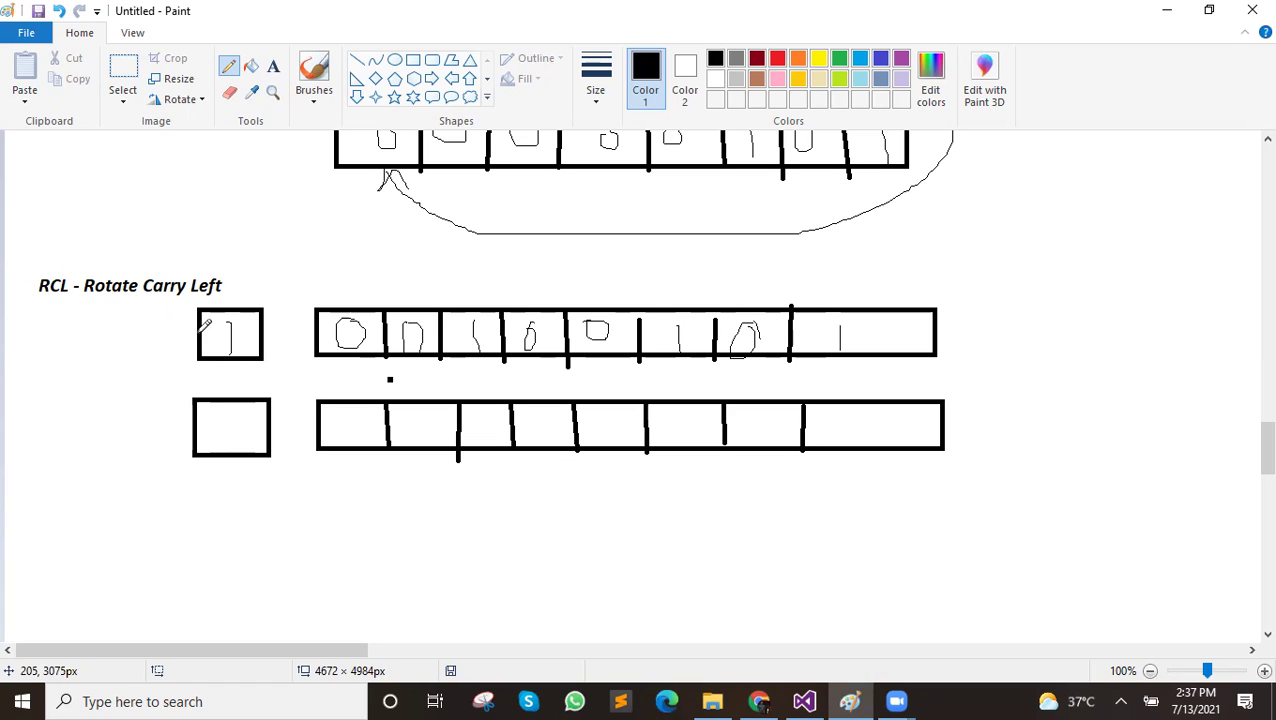
pyautogui.moveTo(198, 333)
pyautogui.mouseDown()
pyautogui.moveTo(134, 338)
pyautogui.moveTo(112, 410)
pyautogui.moveTo(227, 533)
pyautogui.moveTo(763, 534)
pyautogui.moveTo(901, 446)
pyautogui.moveTo(903, 480)
pyautogui.mouseUp()
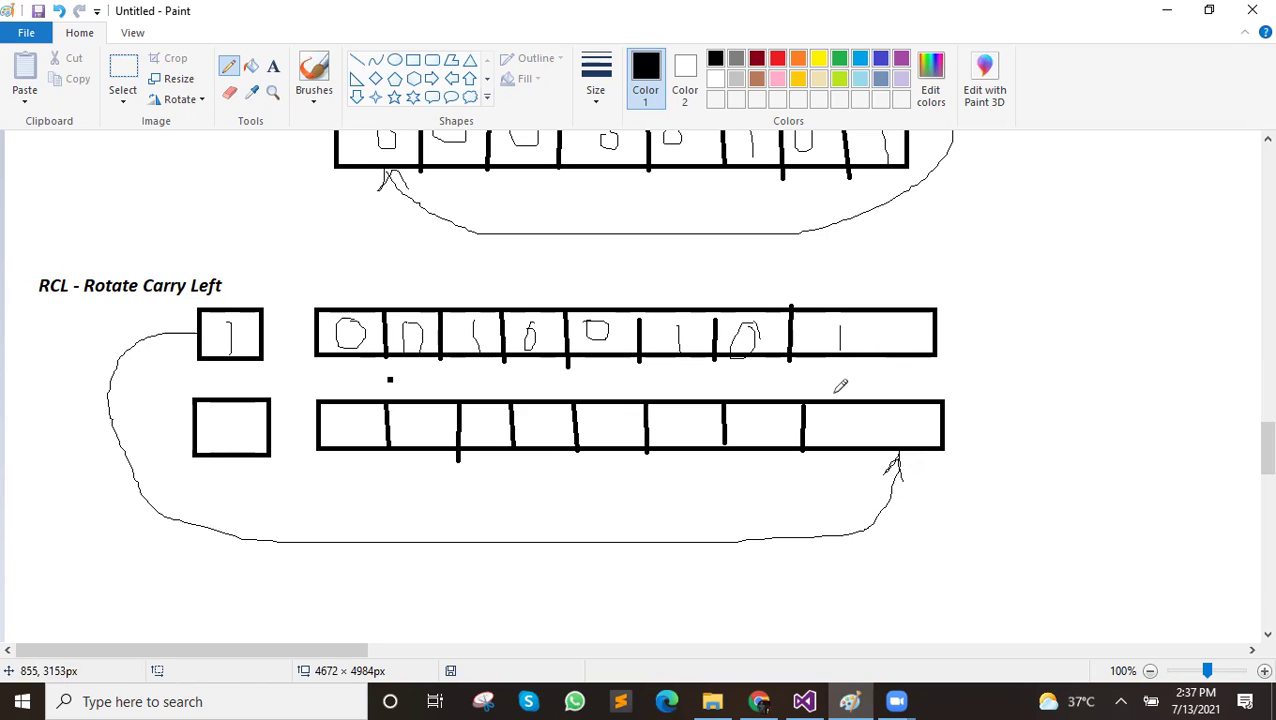
# Link each upper cell diagonally one cell left, writing the shifted bits and a 0 carry below
pyautogui.moveTo(853, 416); pyautogui.dragTo(857, 441)
pyautogui.moveTo(816, 357); pyautogui.dragTo(760, 435)
pyautogui.moveTo(747, 356); pyautogui.dragTo(684, 416)
pyautogui.moveTo(672, 360)
pyautogui.mouseDown()
pyautogui.moveTo(612, 410)
pyautogui.moveTo(601, 440)
pyautogui.mouseUp()
pyautogui.moveTo(601, 358); pyautogui.dragTo(542, 418)
pyautogui.moveTo(482, 358); pyautogui.dragTo(483, 438)
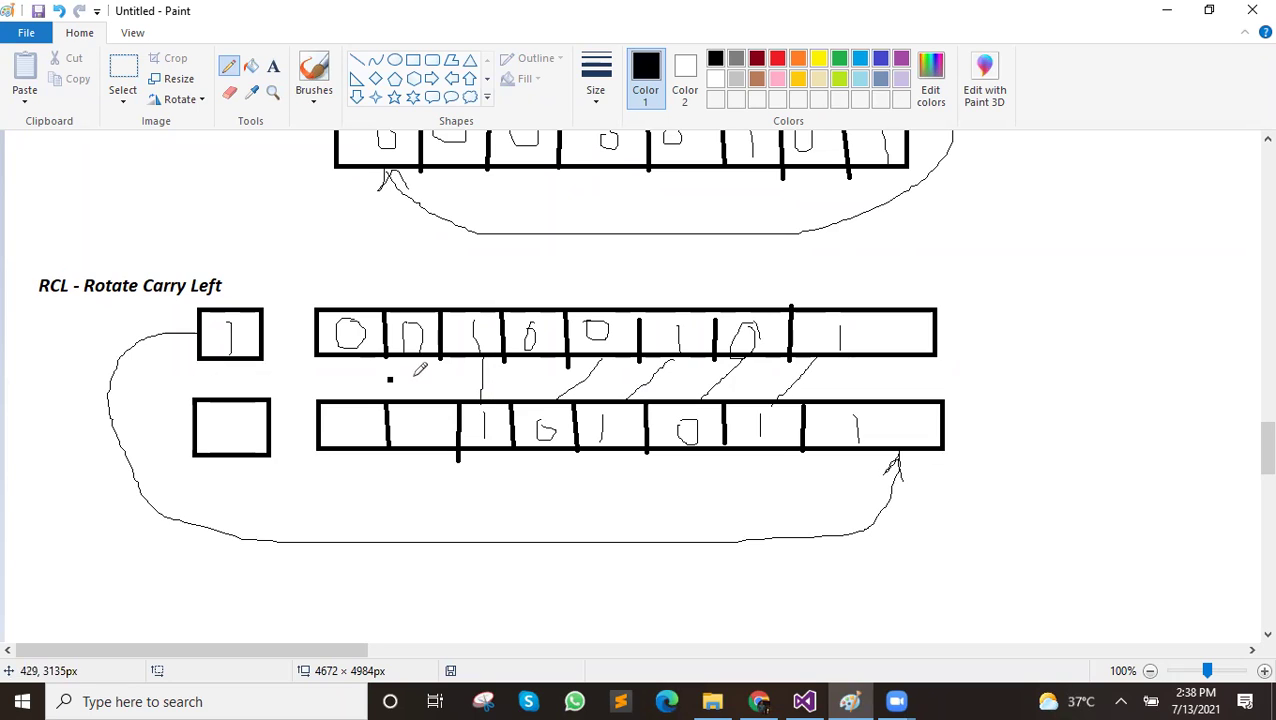
pyautogui.moveTo(552, 358)
pyautogui.mouseDown()
pyautogui.moveTo(482, 400)
pyautogui.moveTo(468, 426)
pyautogui.moveTo(484, 437)
pyautogui.mouseUp()
pyautogui.moveTo(480, 359)
pyautogui.mouseDown()
pyautogui.moveTo(418, 444)
pyautogui.moveTo(436, 424)
pyautogui.mouseUp()
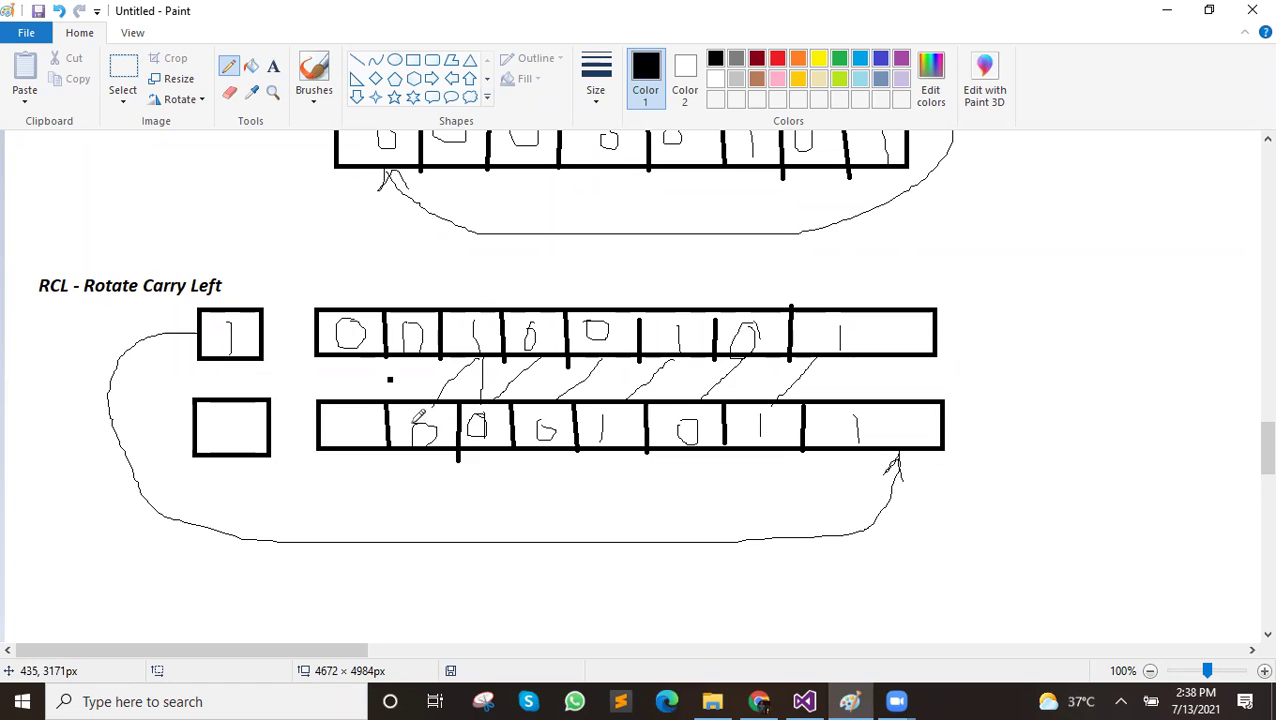
pyautogui.moveTo(417, 354); pyautogui.dragTo(355, 418)
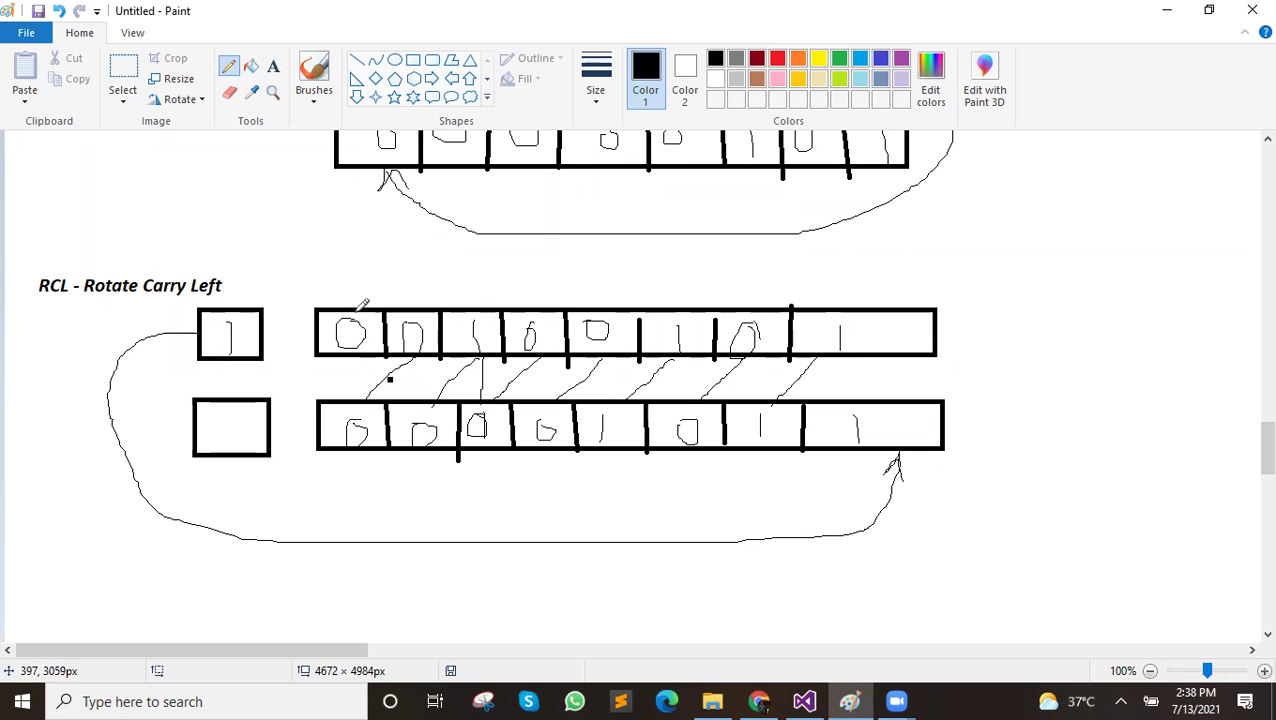
pyautogui.moveTo(345, 355)
pyautogui.mouseDown()
pyautogui.moveTo(224, 428)
pyautogui.moveTo(233, 413)
pyautogui.mouseUp()
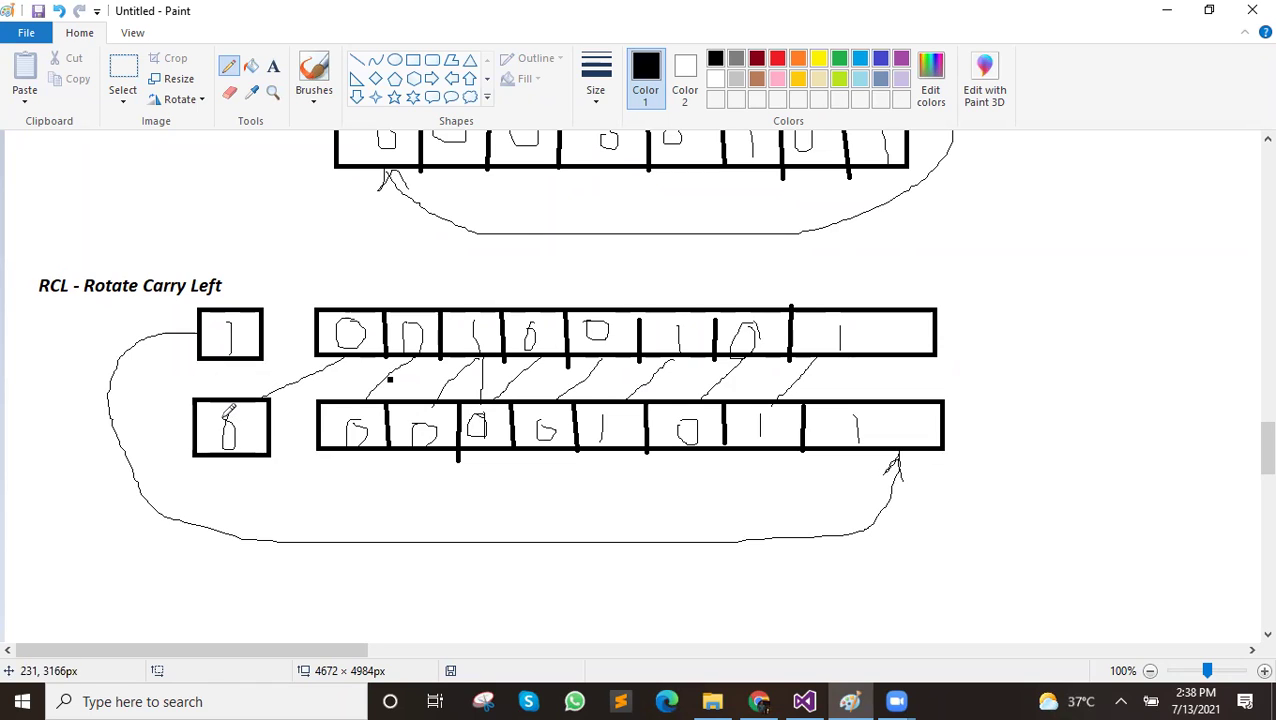
pyautogui.click(231, 92)
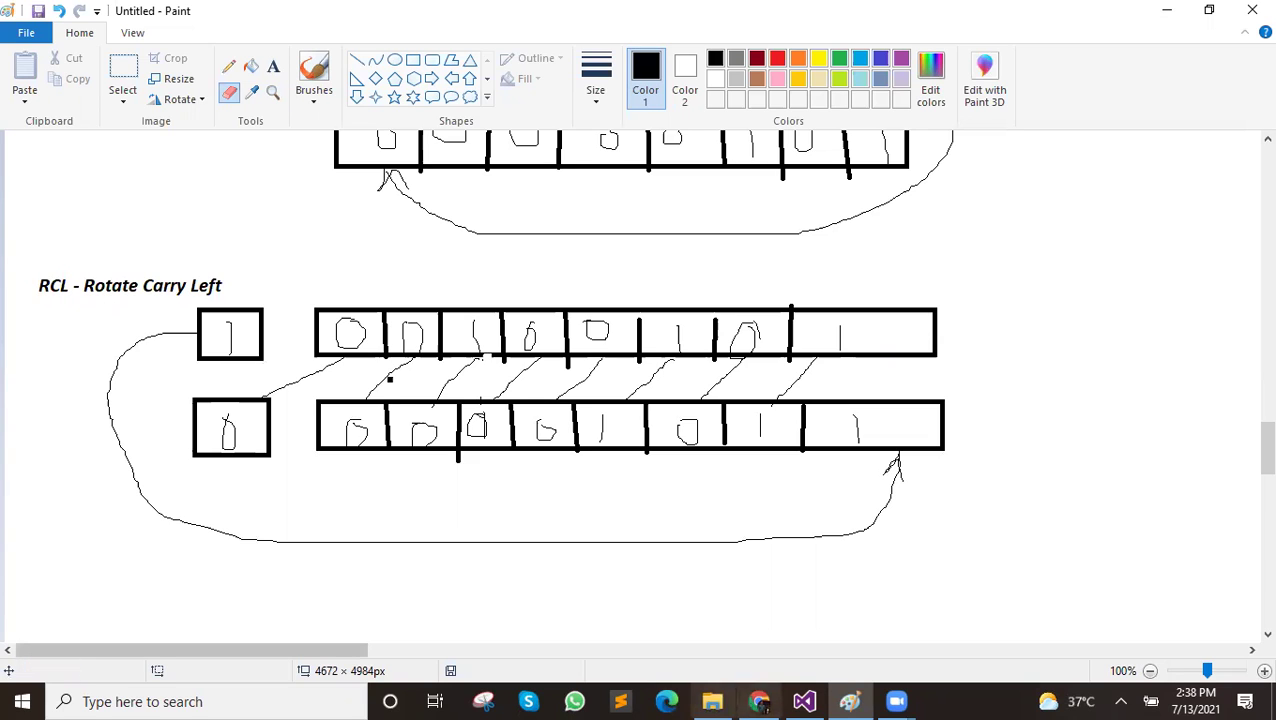
# Type the bold italic heading 'RCR - Rotate Carry Right' under the RCL diagram
pyautogui.scroll(-3, 390, 378)
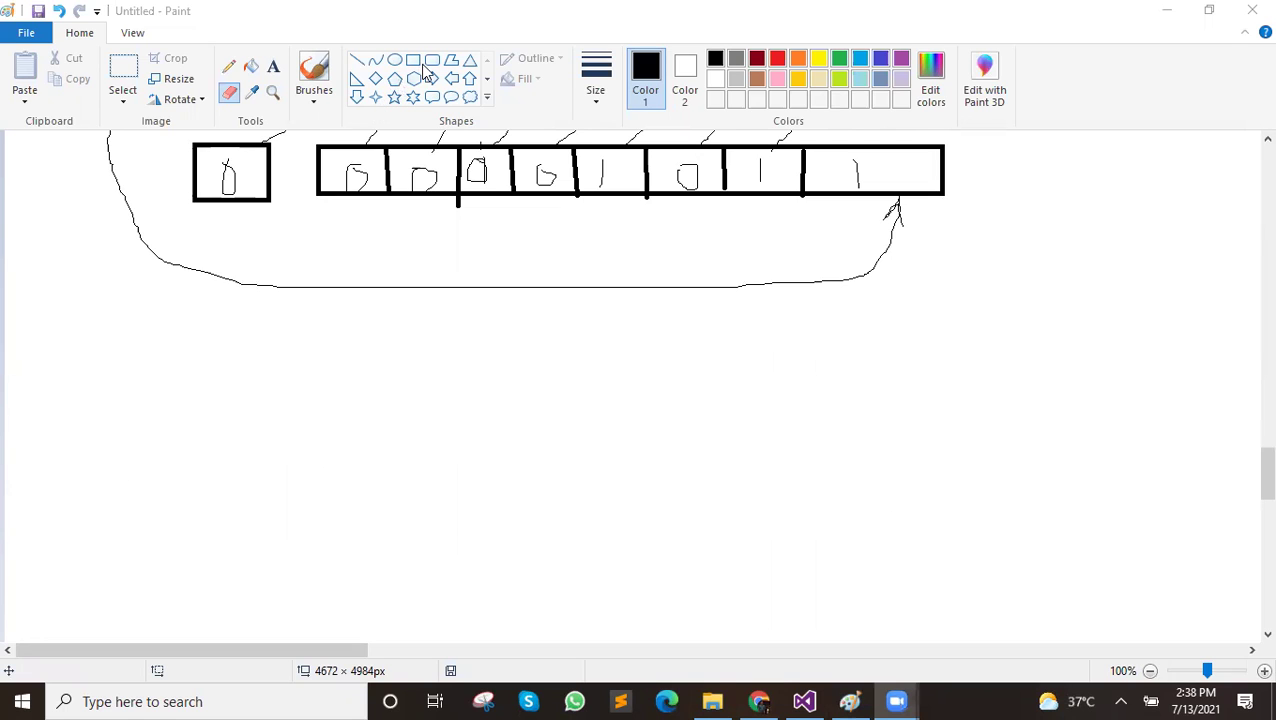
pyautogui.click(205, 78)
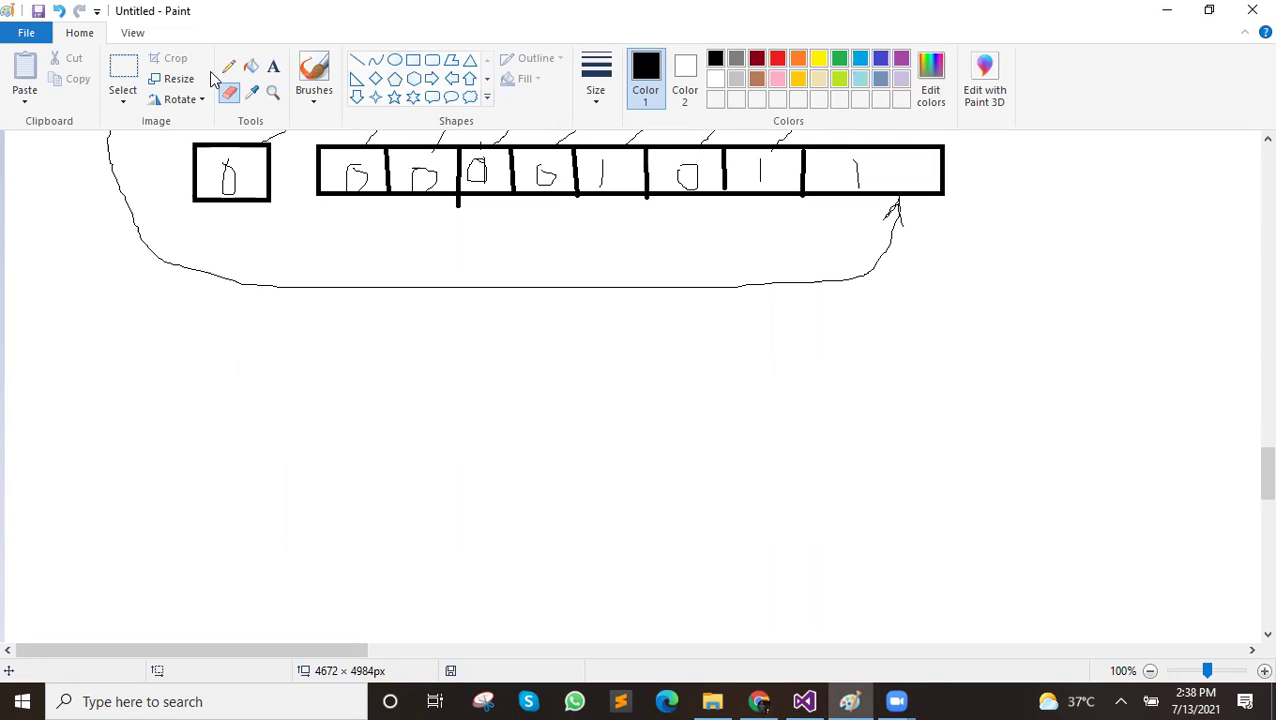
pyautogui.click(273, 67)
pyautogui.click(46, 341)
pyautogui.write('RCR')
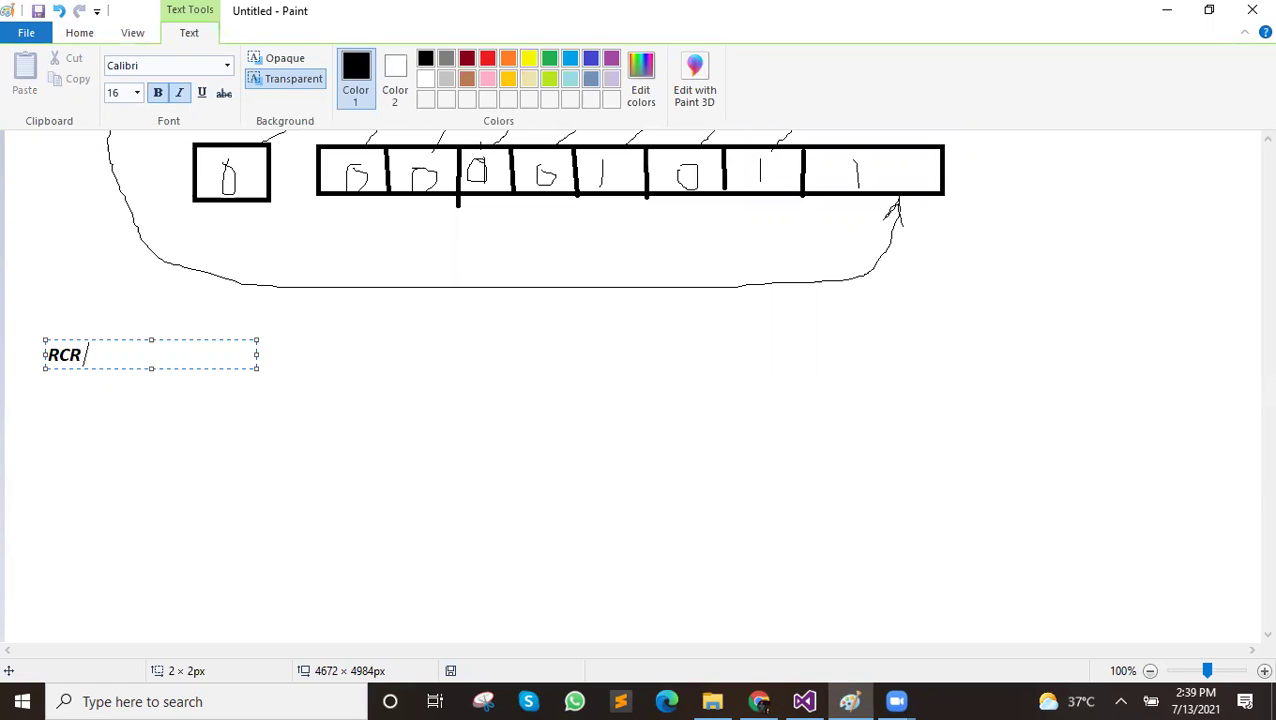
pyautogui.write(' - Ro')
pyautogui.write('tate Carry Right')
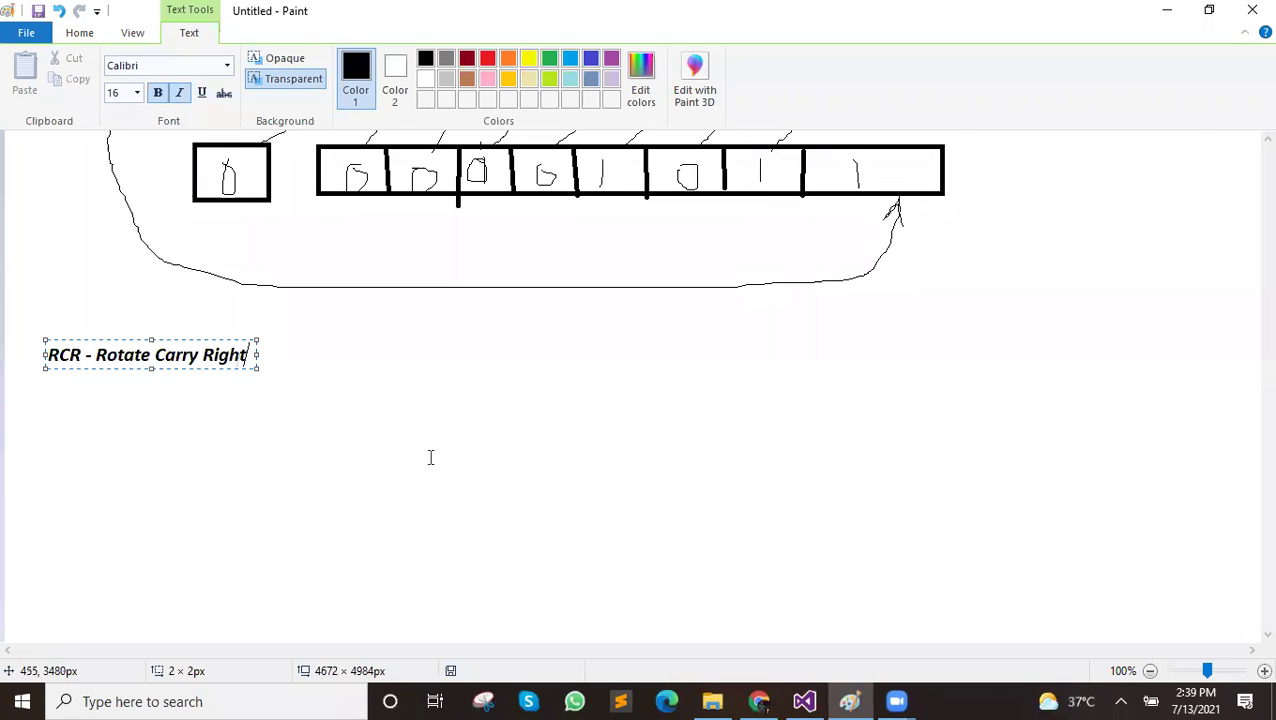
pyautogui.click(430, 455)
pyautogui.scroll(3, 430, 455)
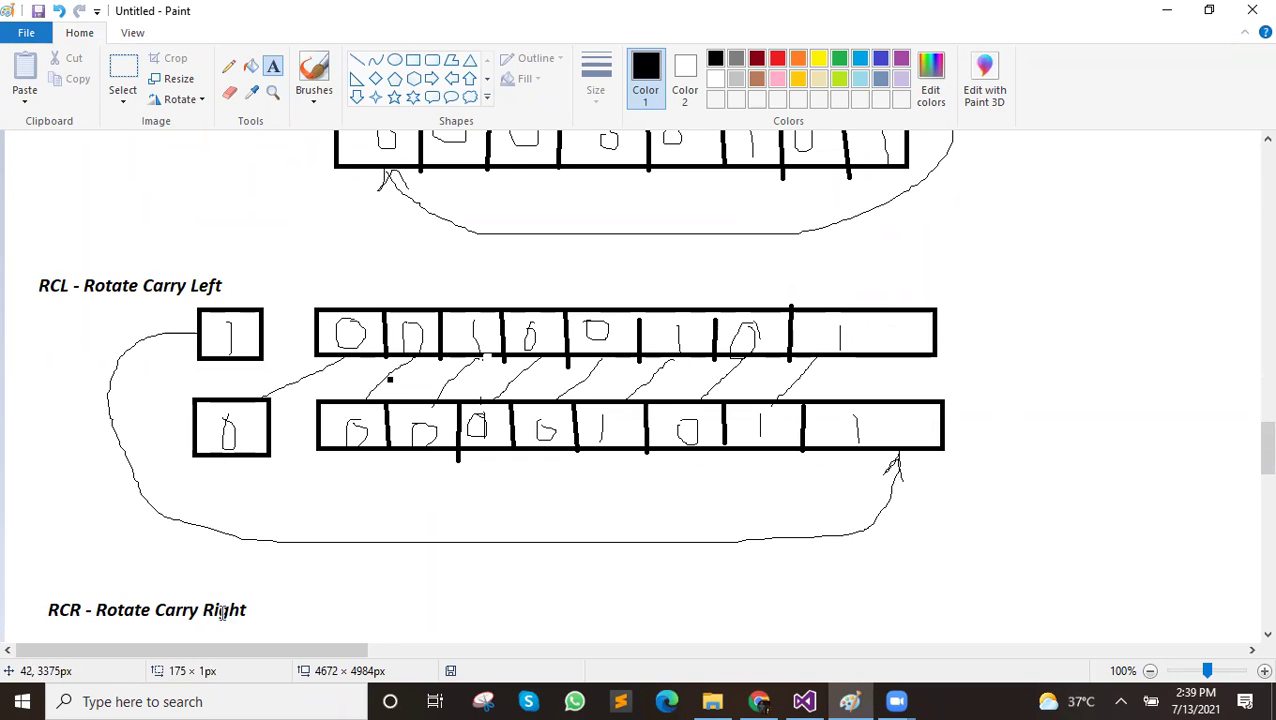
pyautogui.moveTo(45, 612); pyautogui.dragTo(256, 612)
# Commit the RCR heading, then zoom the lab manual PDF to 125%
pyautogui.click(340, 541)
pyautogui.scroll(-5, 710, 384)
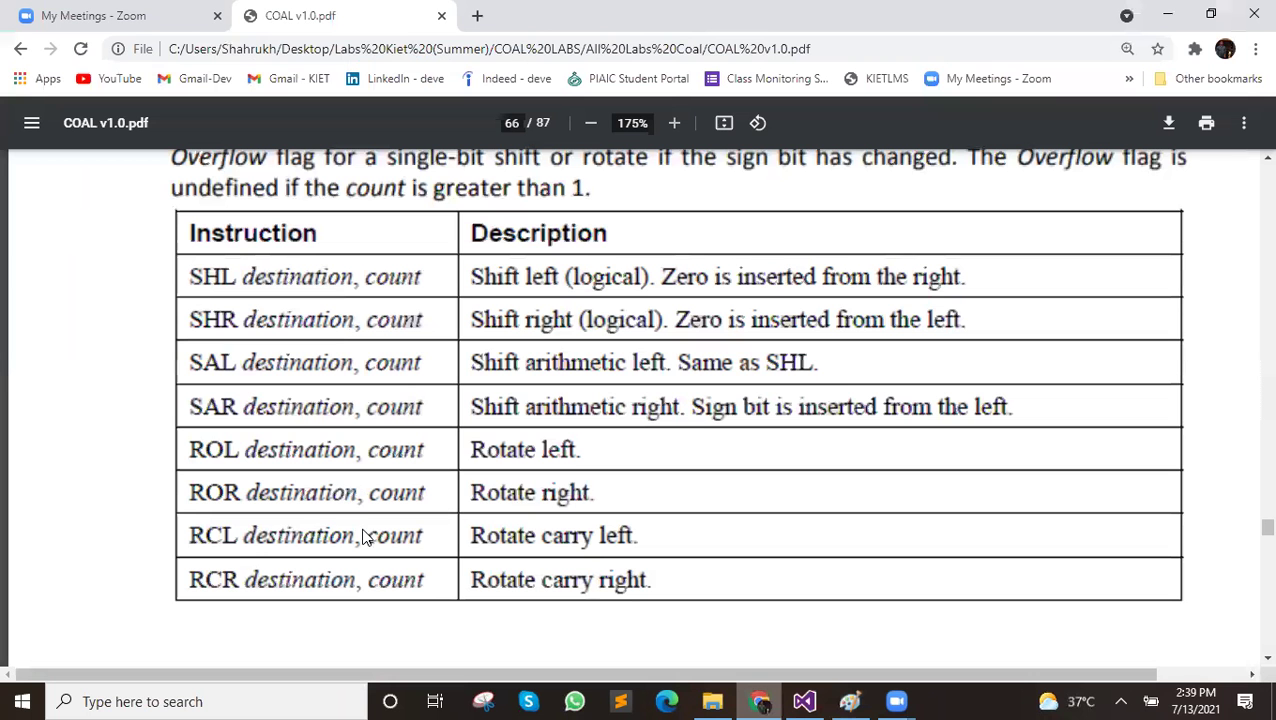
pyautogui.scroll(2, 230, 390)
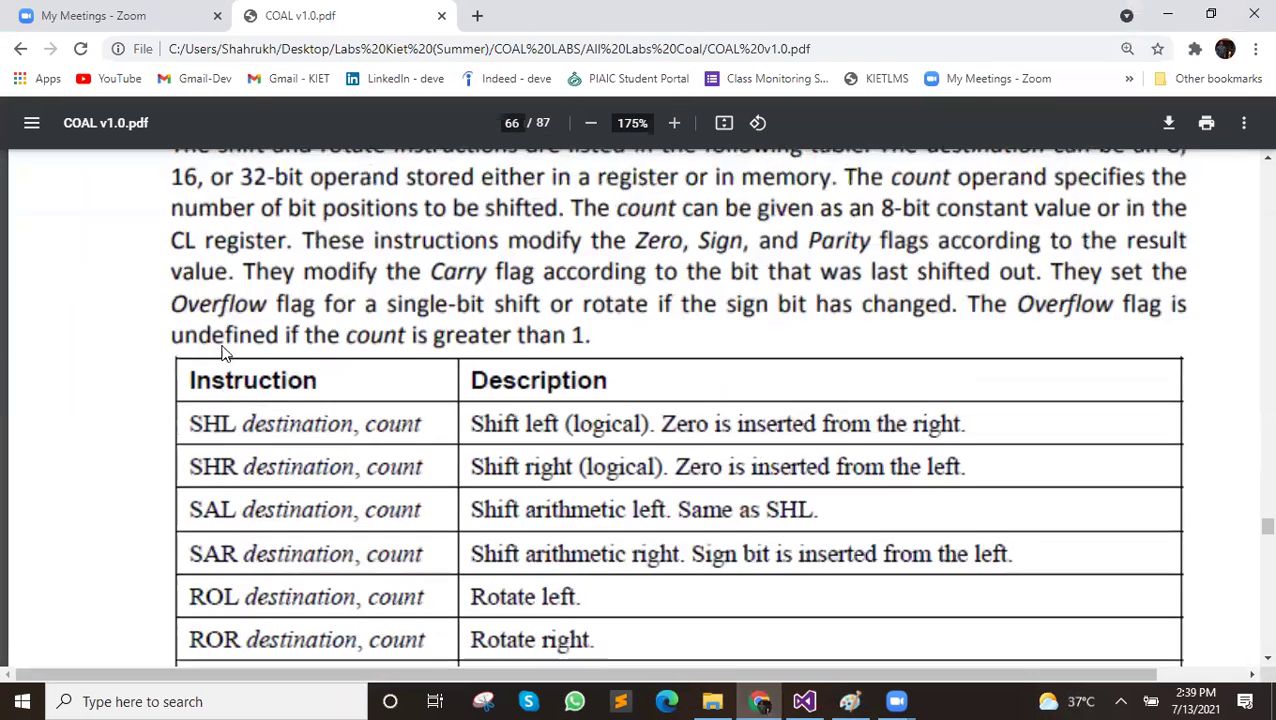
pyautogui.scroll(-3, 250, 470)
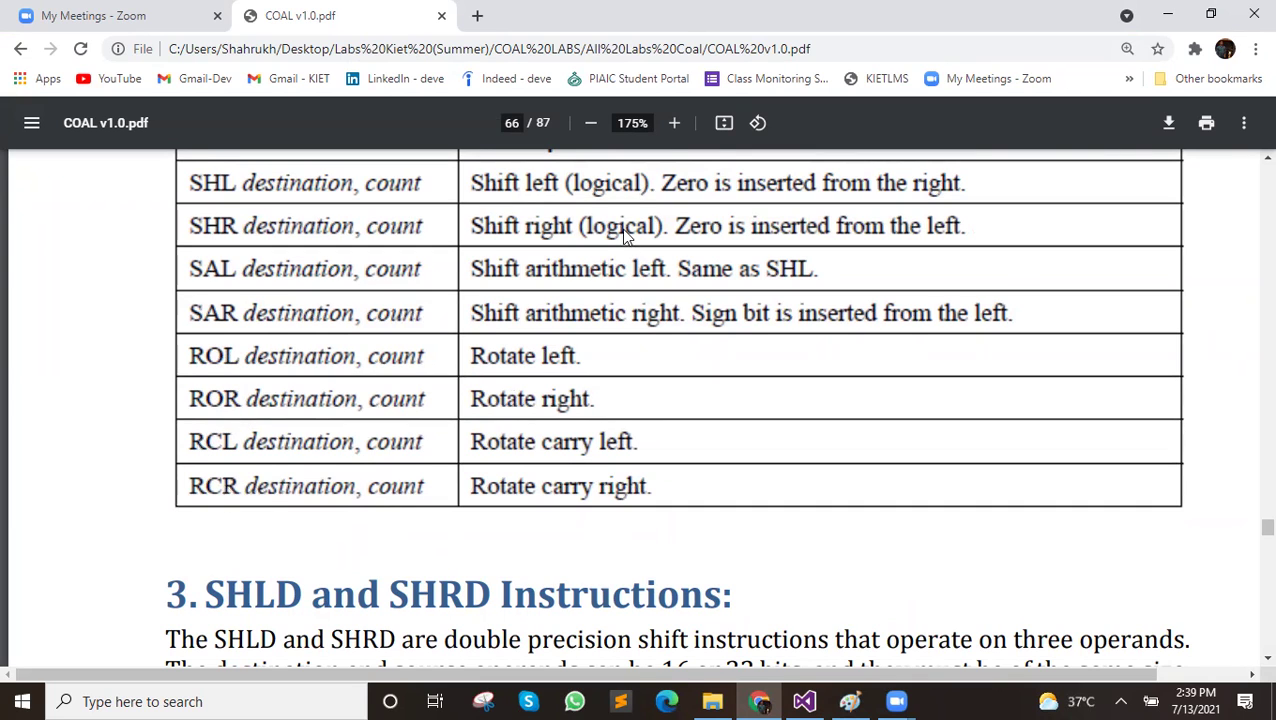
pyautogui.click(590, 122)
pyautogui.click(590, 122)
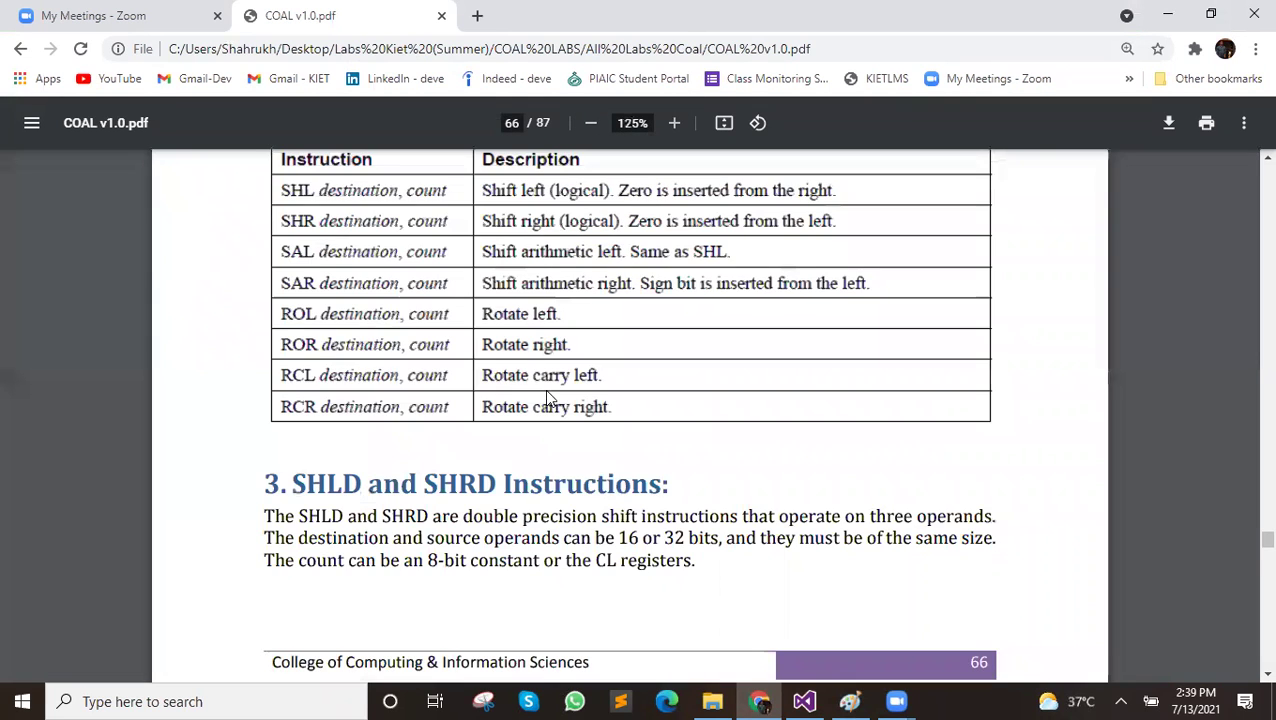
pyautogui.scroll(5, 547, 398)
pyautogui.scroll(5, 366, 293)
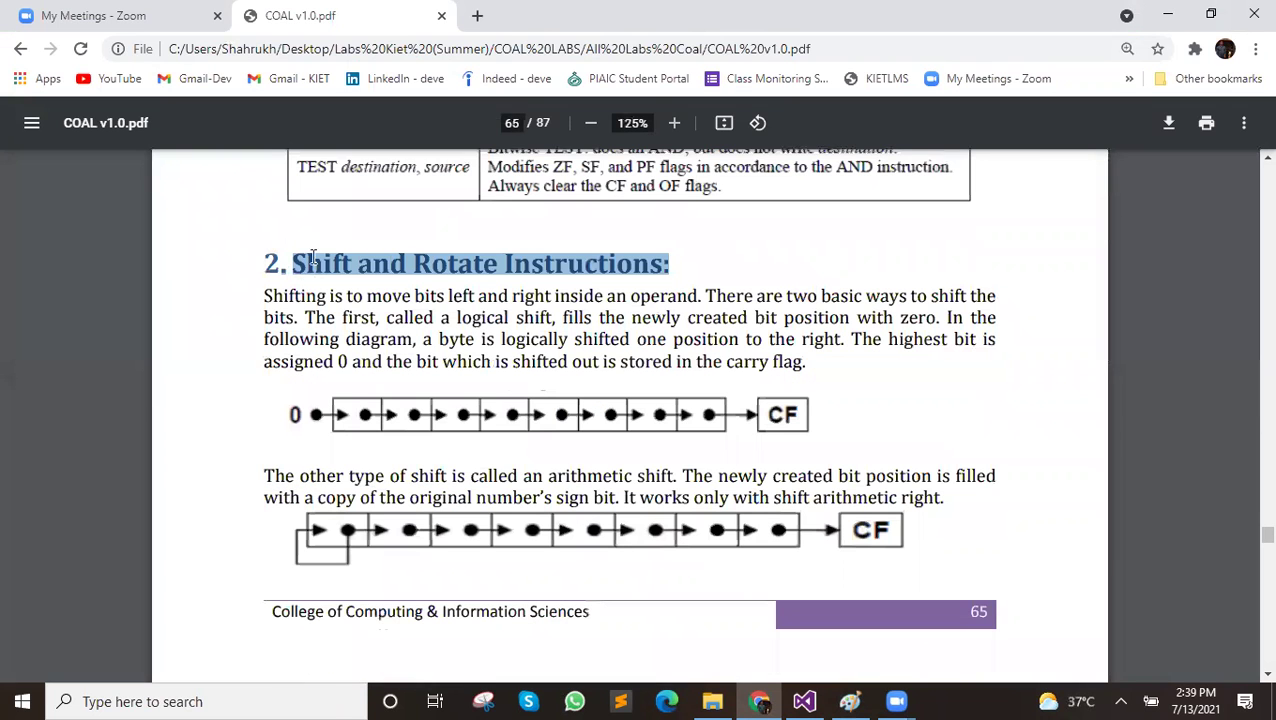
pyautogui.moveTo(265, 263); pyautogui.dragTo(662, 265)
pyautogui.scroll(3, 727, 291)
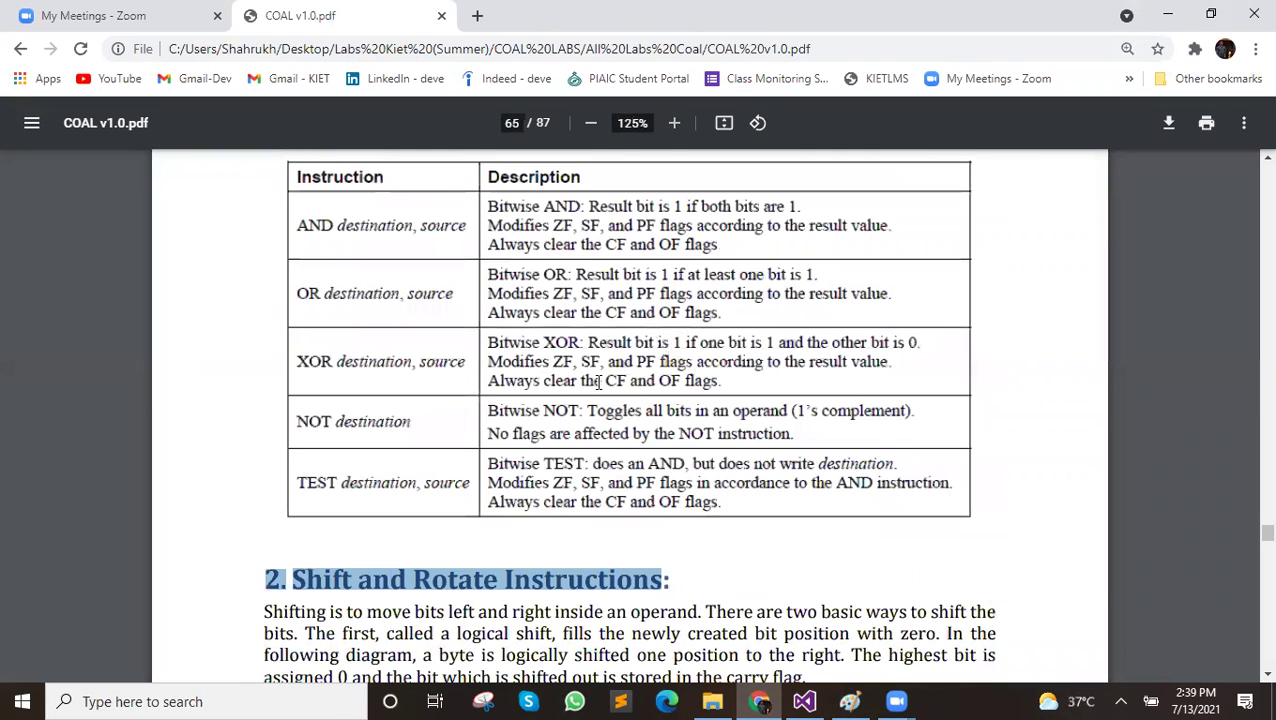
pyautogui.scroll(3, 305, 425)
pyautogui.scroll(-1, 305, 567)
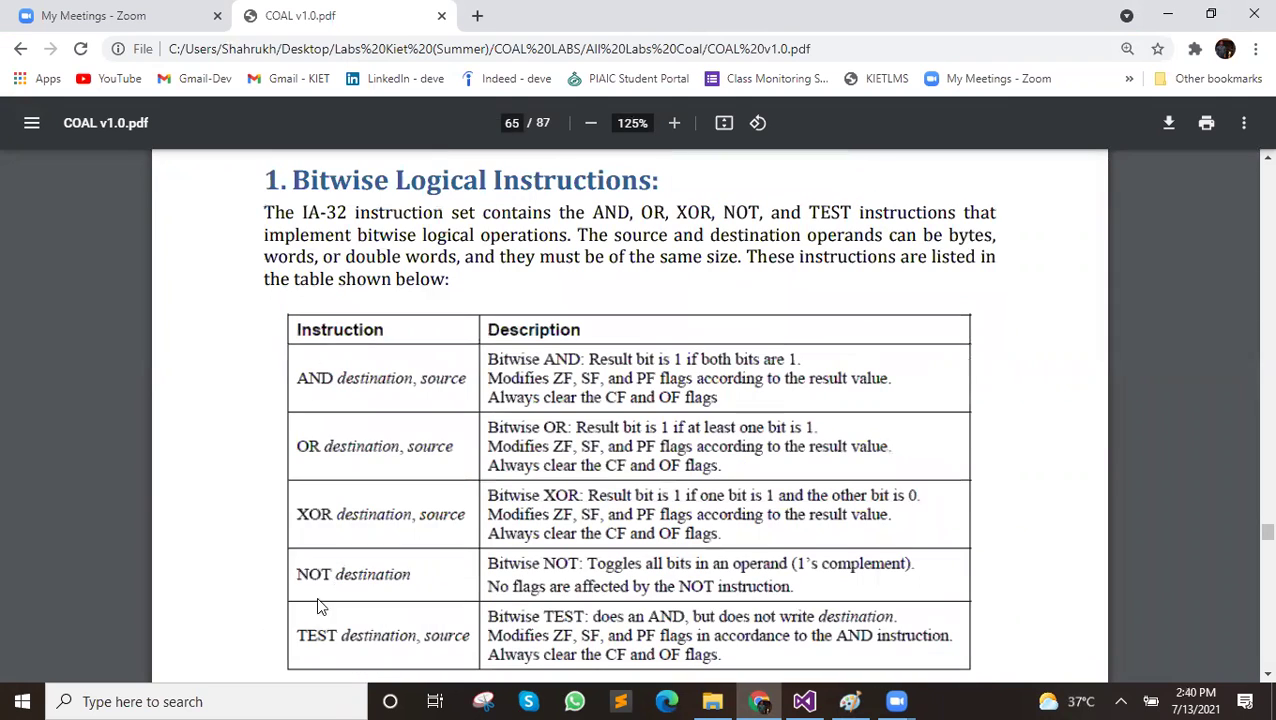
# Highlight 'Bitwise', 'Manipulation' and 'Integer Arithmetic' in the lab manual's title
pyautogui.moveTo(293, 181)
pyautogui.mouseDown()
pyautogui.moveTo(610, 216)
pyautogui.moveTo(264, 216)
pyautogui.mouseUp()
pyautogui.scroll(2, 668, 363)
pyautogui.moveTo(372, 295)
pyautogui.mouseDown()
pyautogui.moveTo(445, 314)
pyautogui.moveTo(897, 317)
pyautogui.mouseUp()
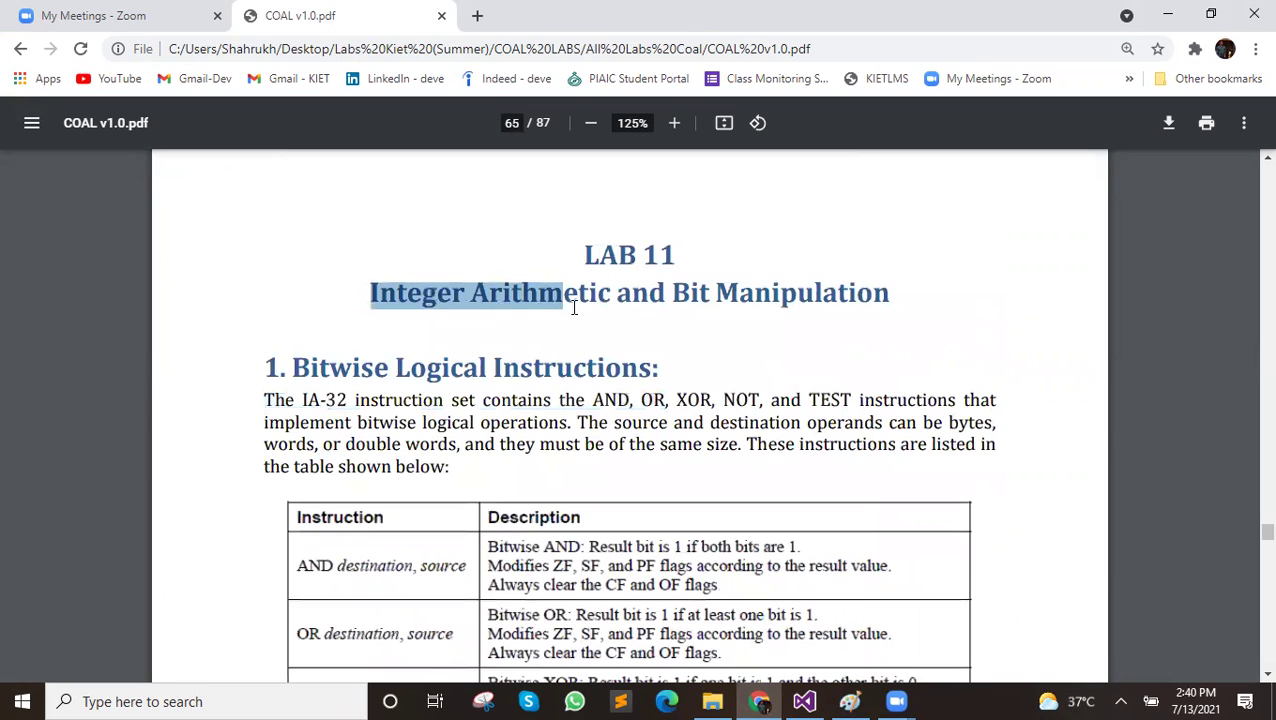
pyautogui.doubleClick(874, 304)
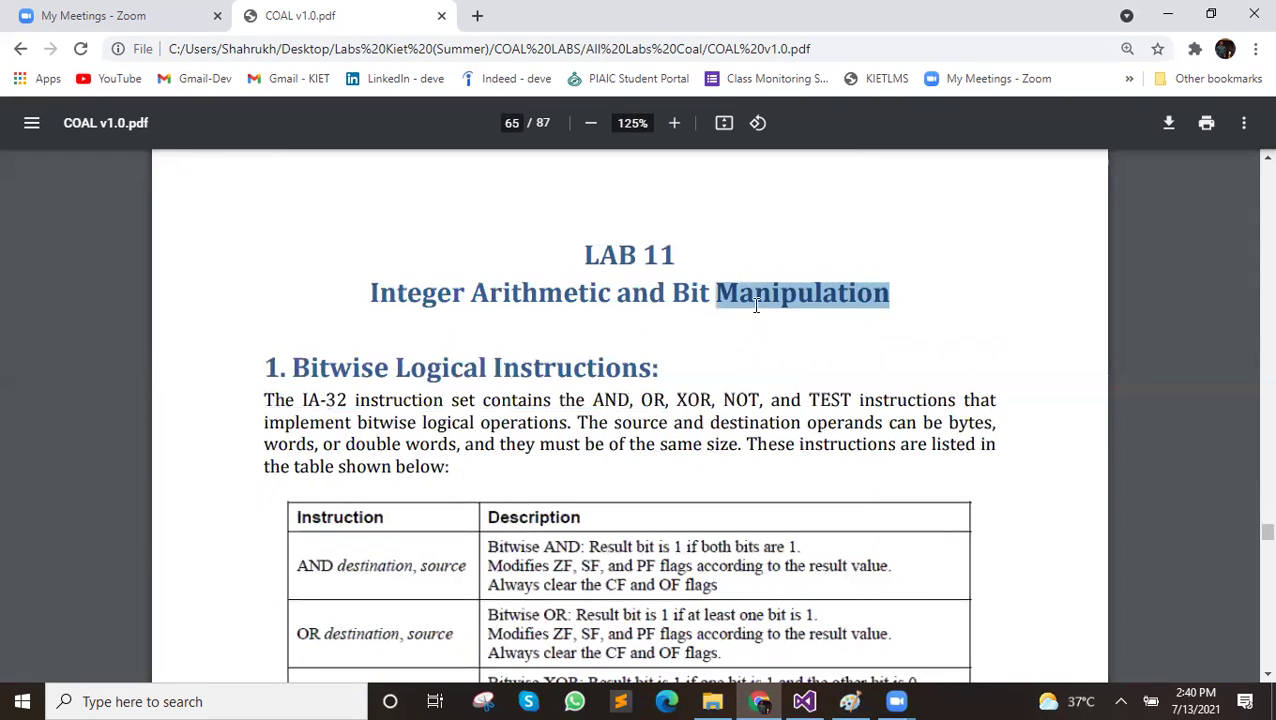
pyautogui.doubleClick(385, 369)
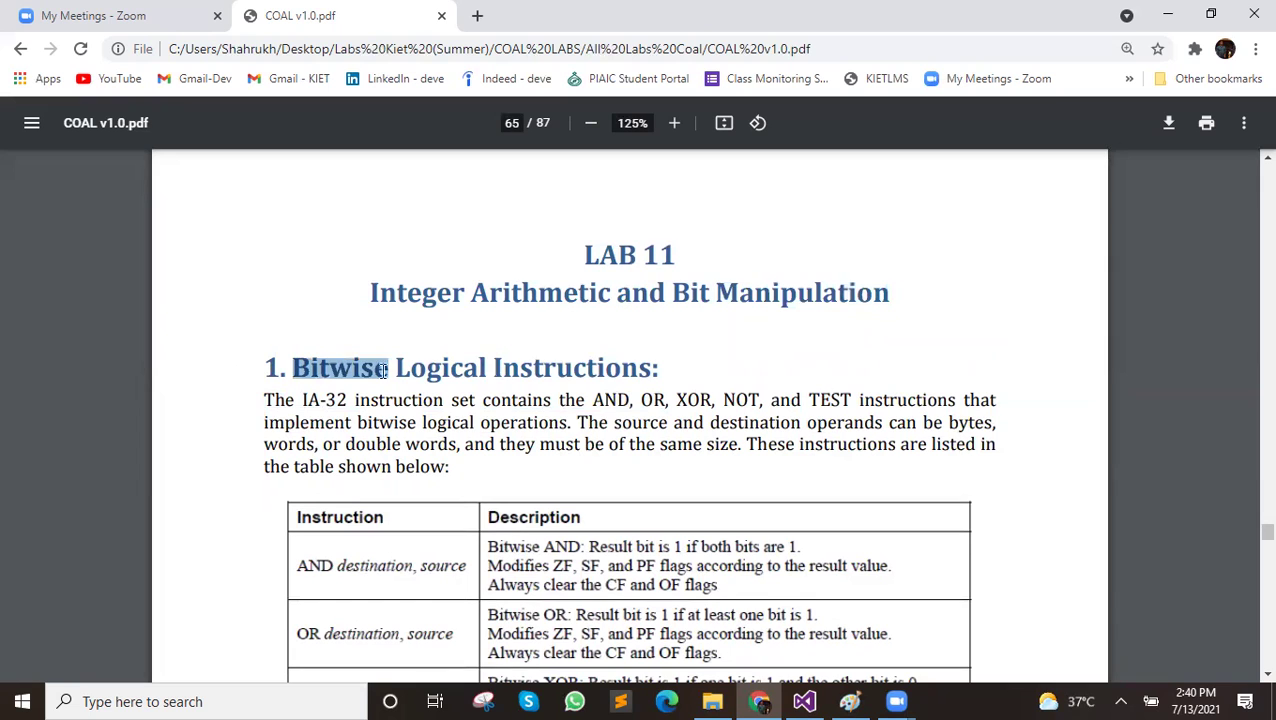
pyautogui.moveTo(372, 292); pyautogui.dragTo(577, 348)
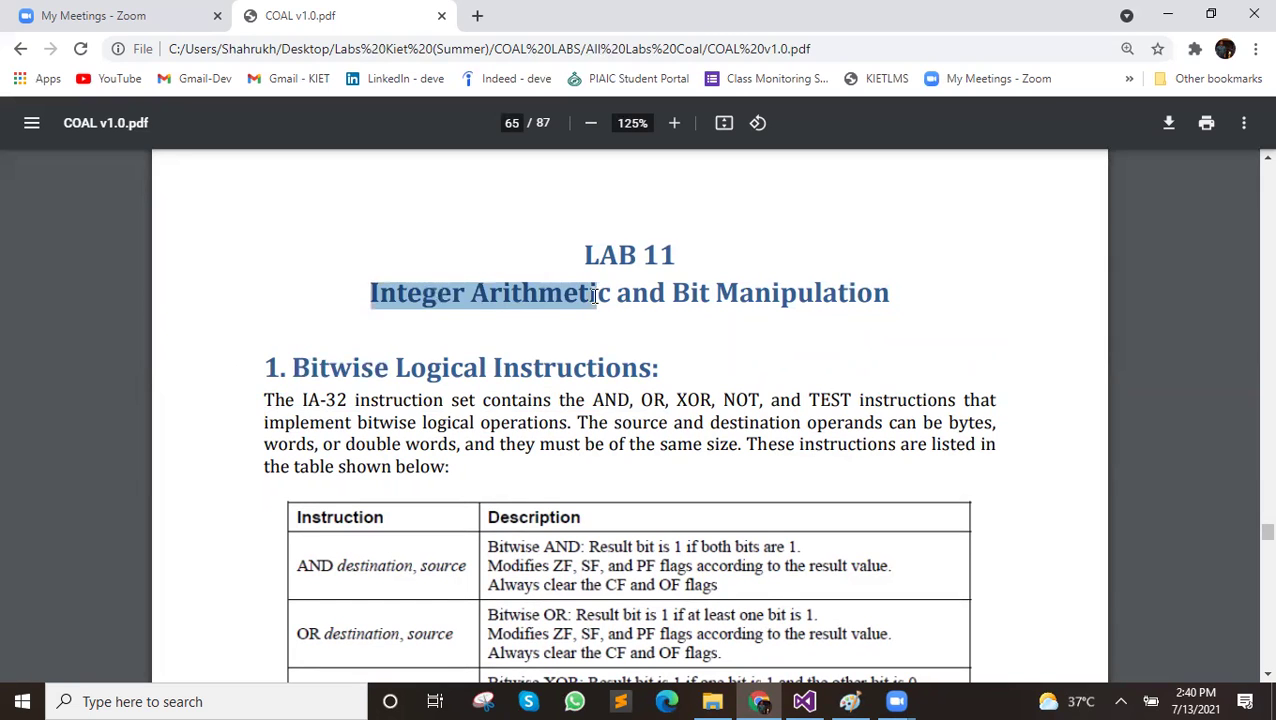
# Highlight parts of the ROL explanation and the paragraph about lost bits
pyautogui.scroll(-5, 577, 348)
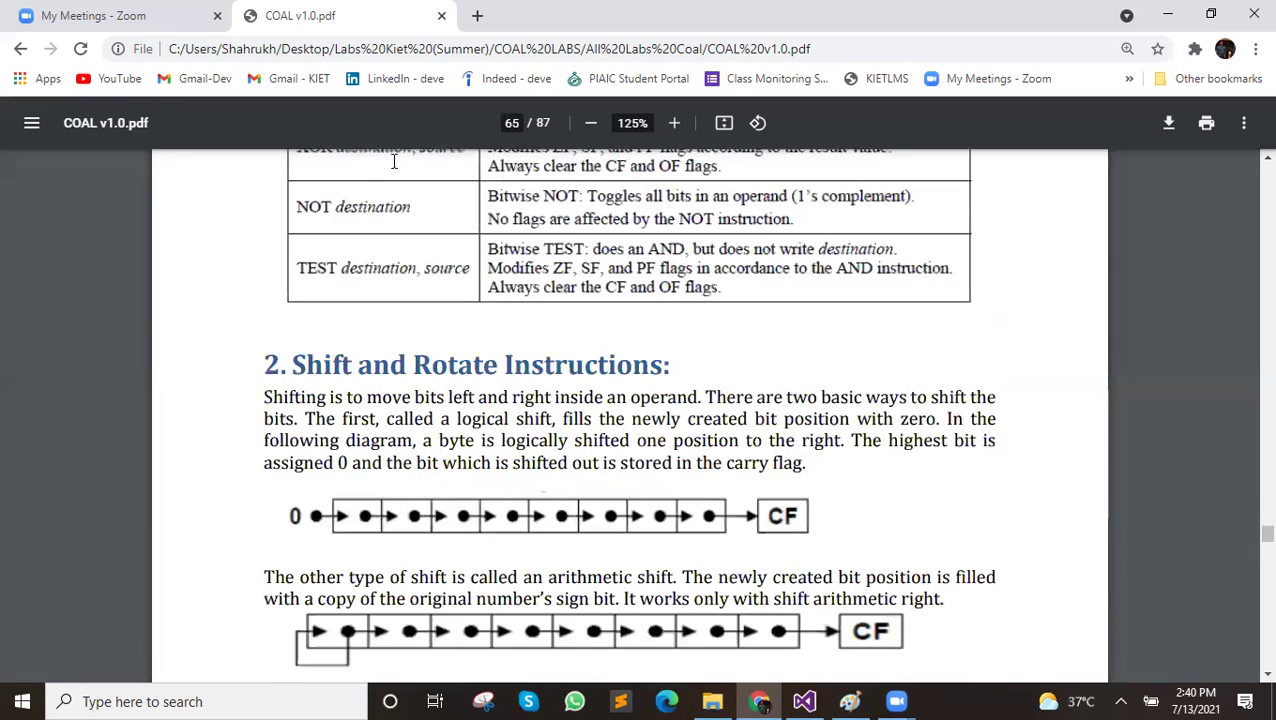
pyautogui.scroll(-2, 536, 366)
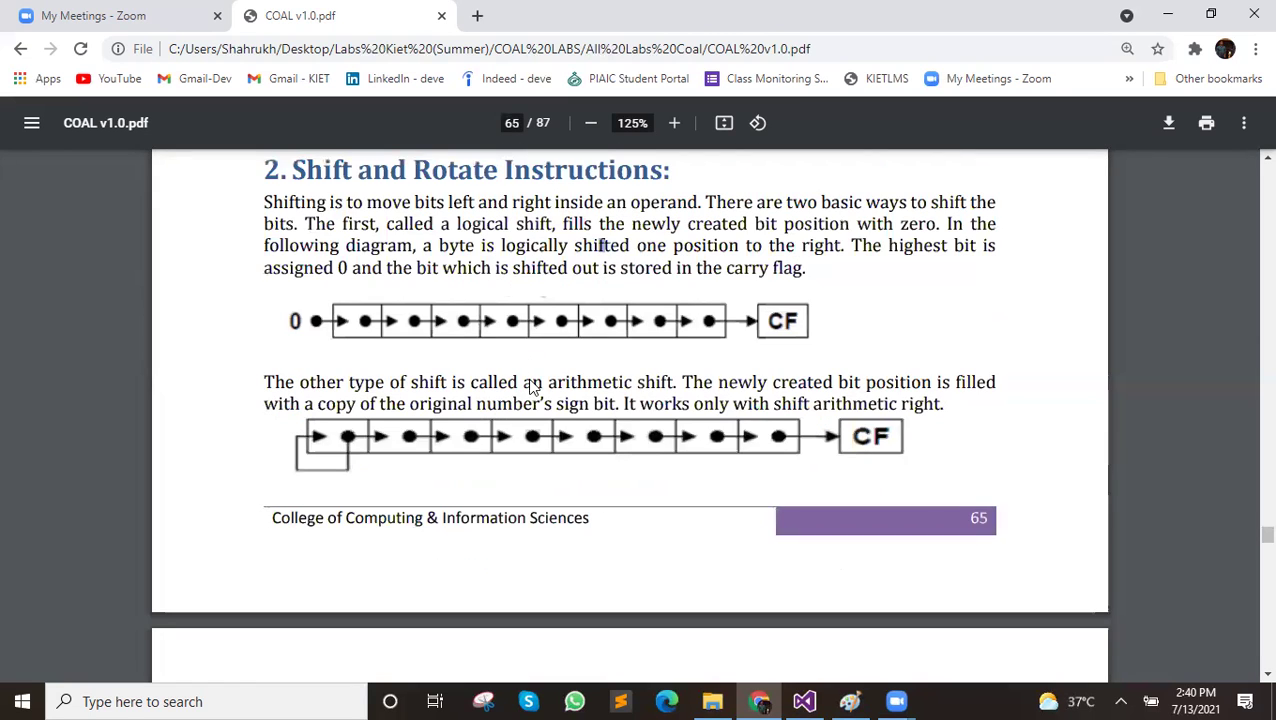
pyautogui.scroll(-5, 495, 400)
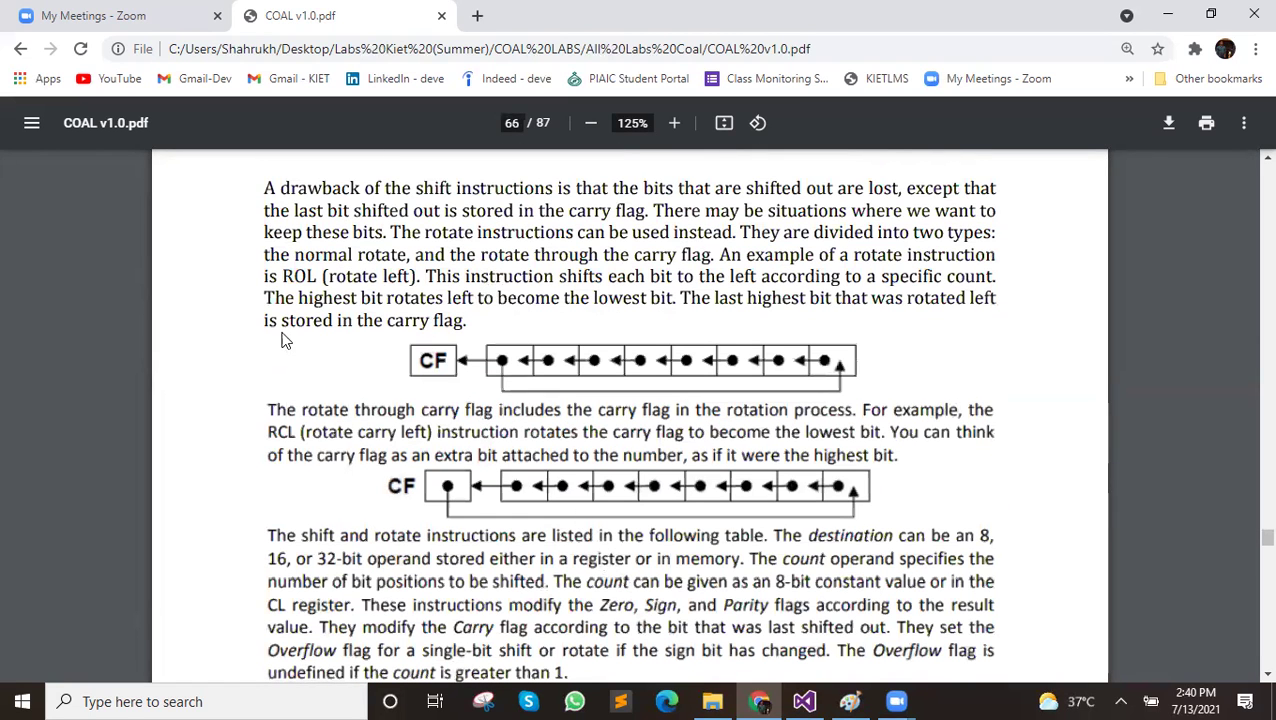
pyautogui.scroll(-5, 685, 455)
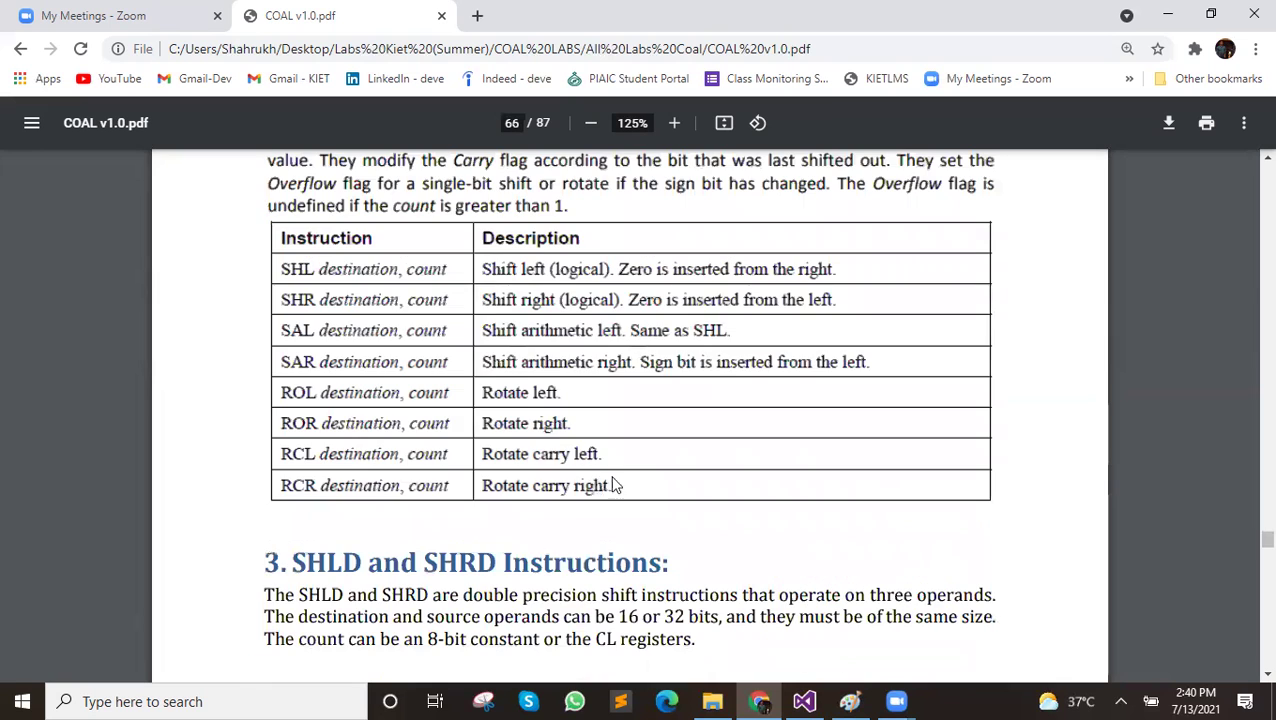
pyautogui.scroll(2, 615, 380)
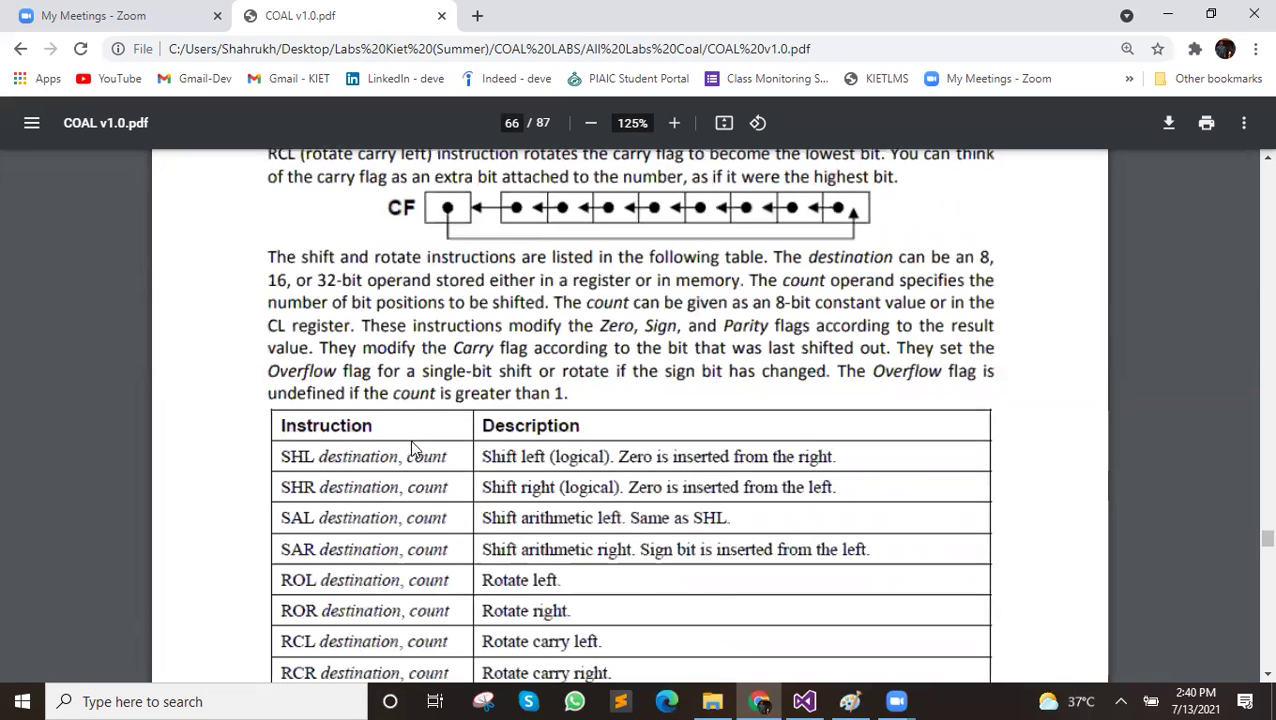
pyautogui.scroll(1, 413, 447)
pyautogui.scroll(1, 444, 455)
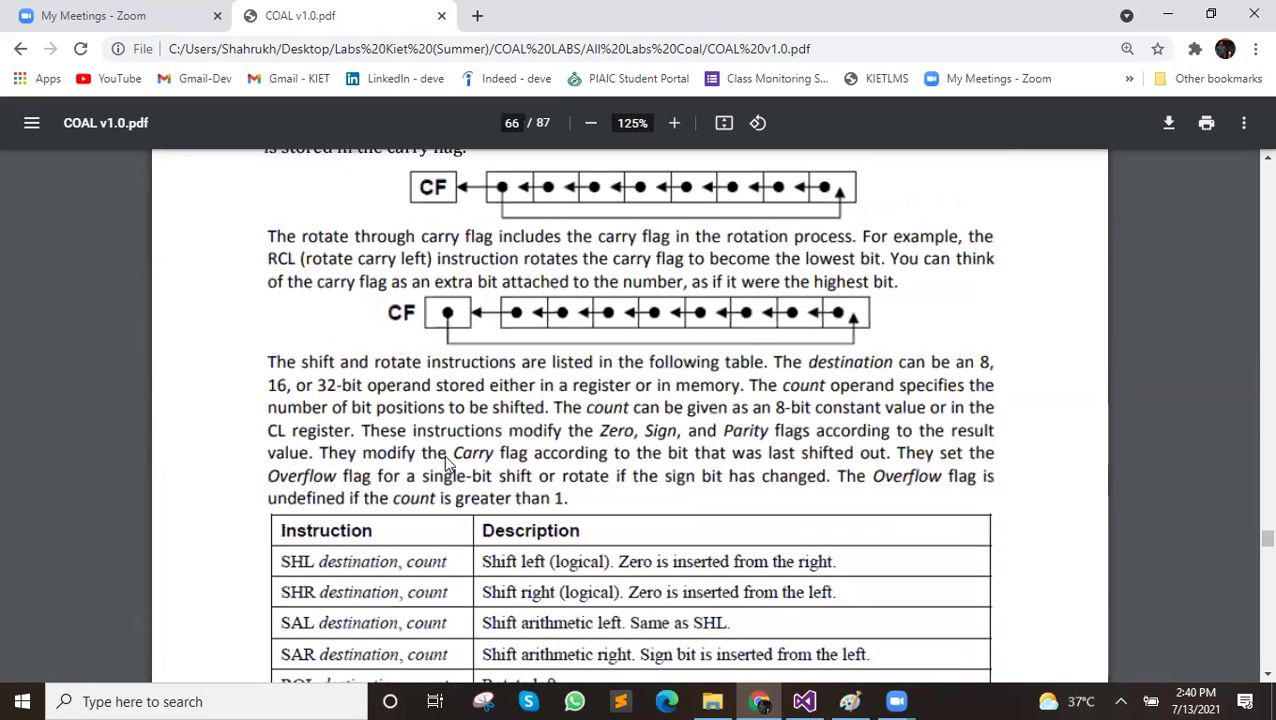
pyautogui.scroll(2, 470, 350)
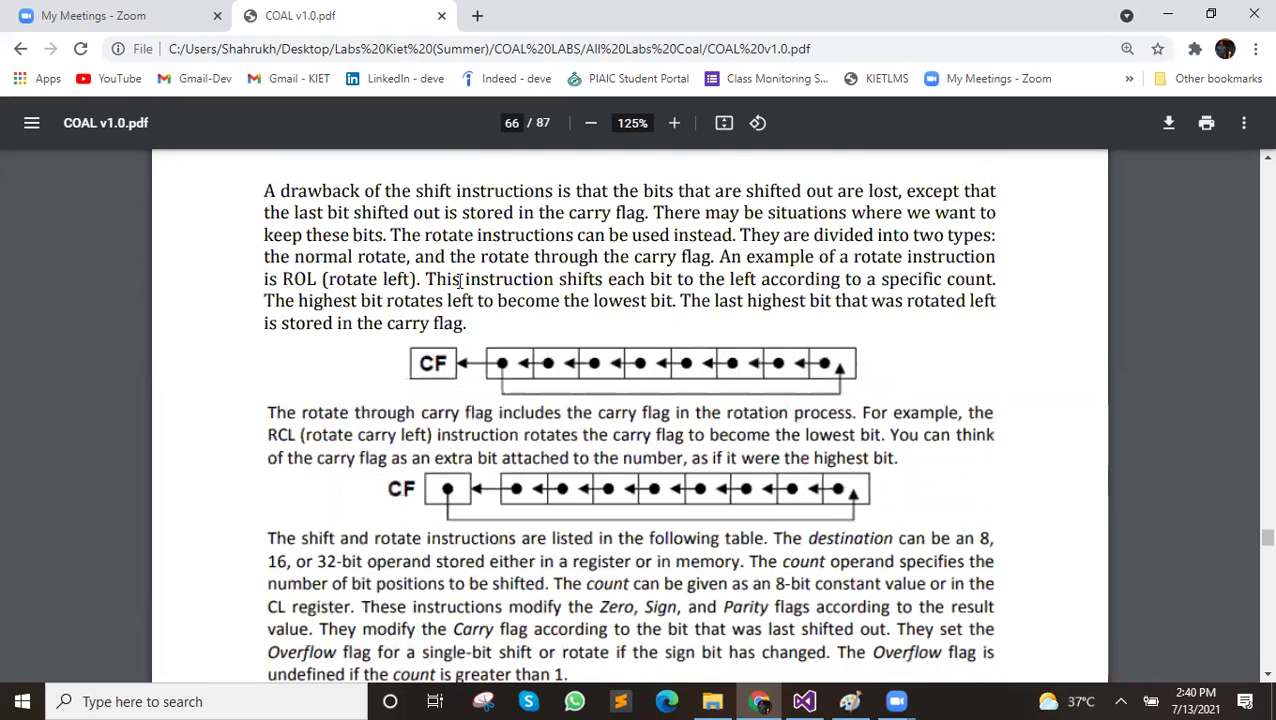
pyautogui.moveTo(463, 279); pyautogui.dragTo(688, 279)
pyautogui.doubleClick(685, 279)
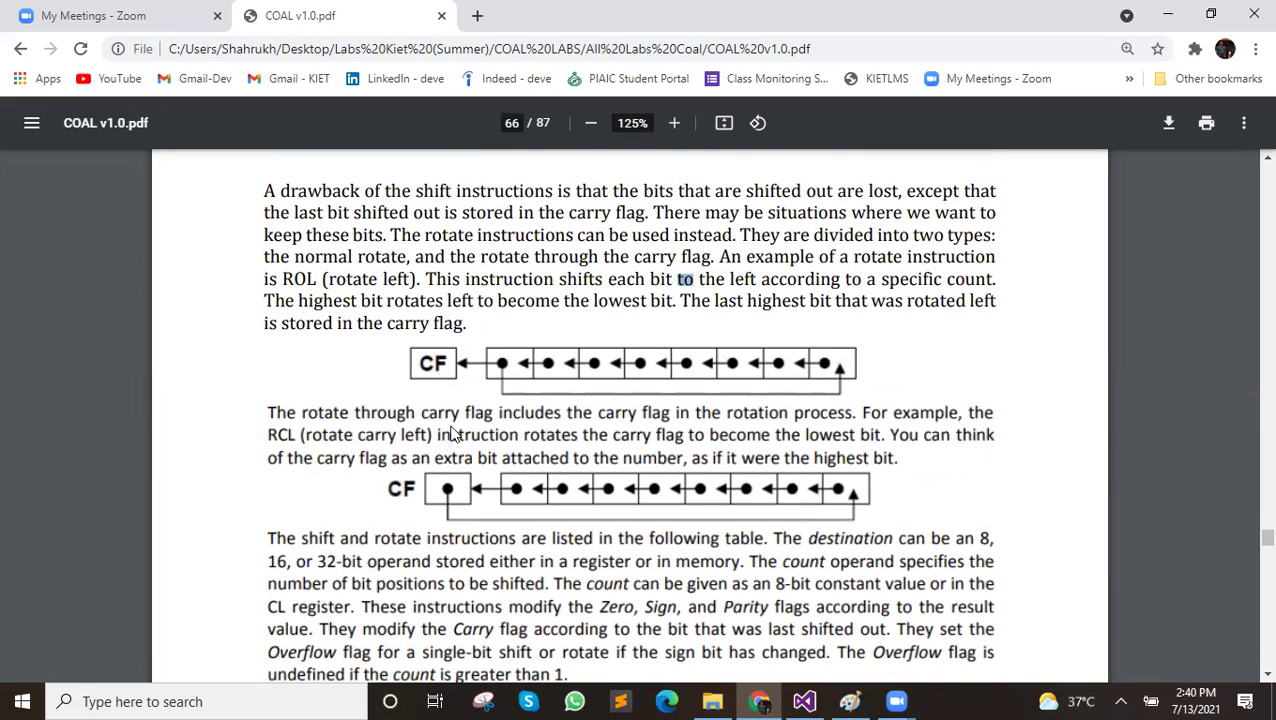
pyautogui.moveTo(250, 188); pyautogui.dragTo(470, 330)
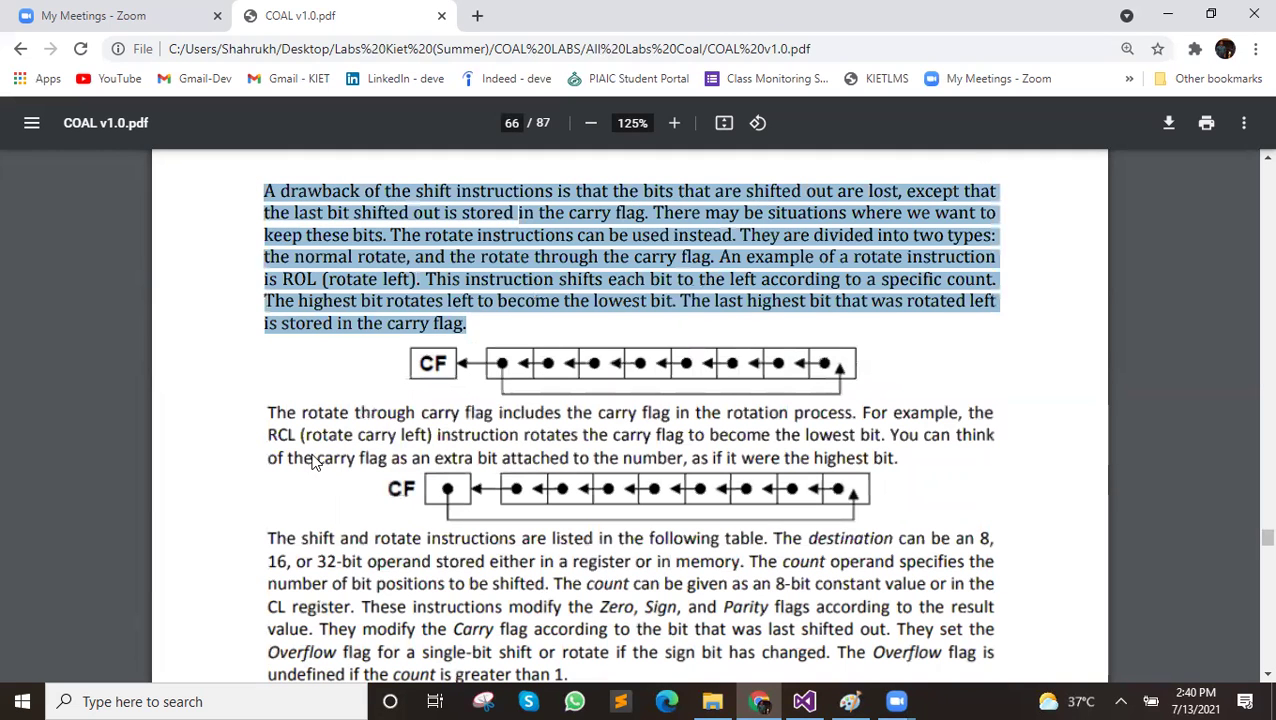
pyautogui.click(429, 452)
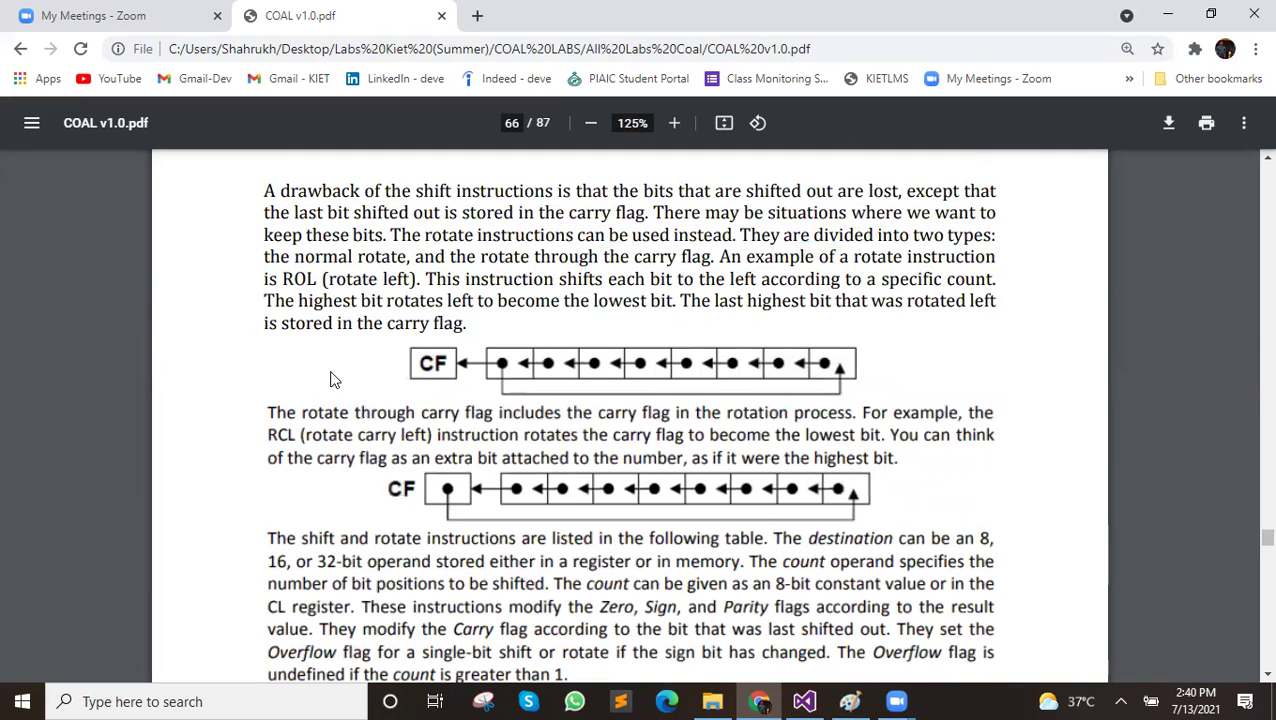
# Scroll to section 3 and highlight SHL, SHR and D in the SHLD/SHRD heading
pyautogui.scroll(-2, 414, 480)
pyautogui.scroll(-3, 414, 484)
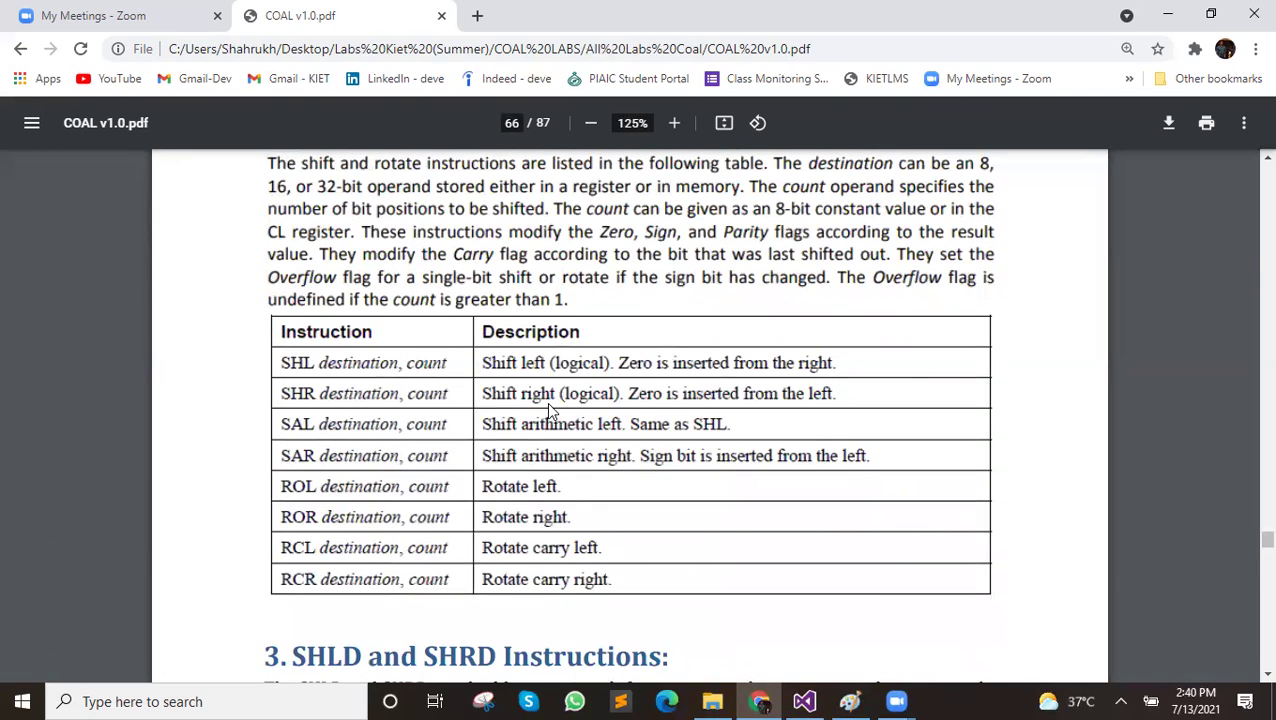
pyautogui.scroll(-1, 546, 402)
pyautogui.scroll(-3, 405, 320)
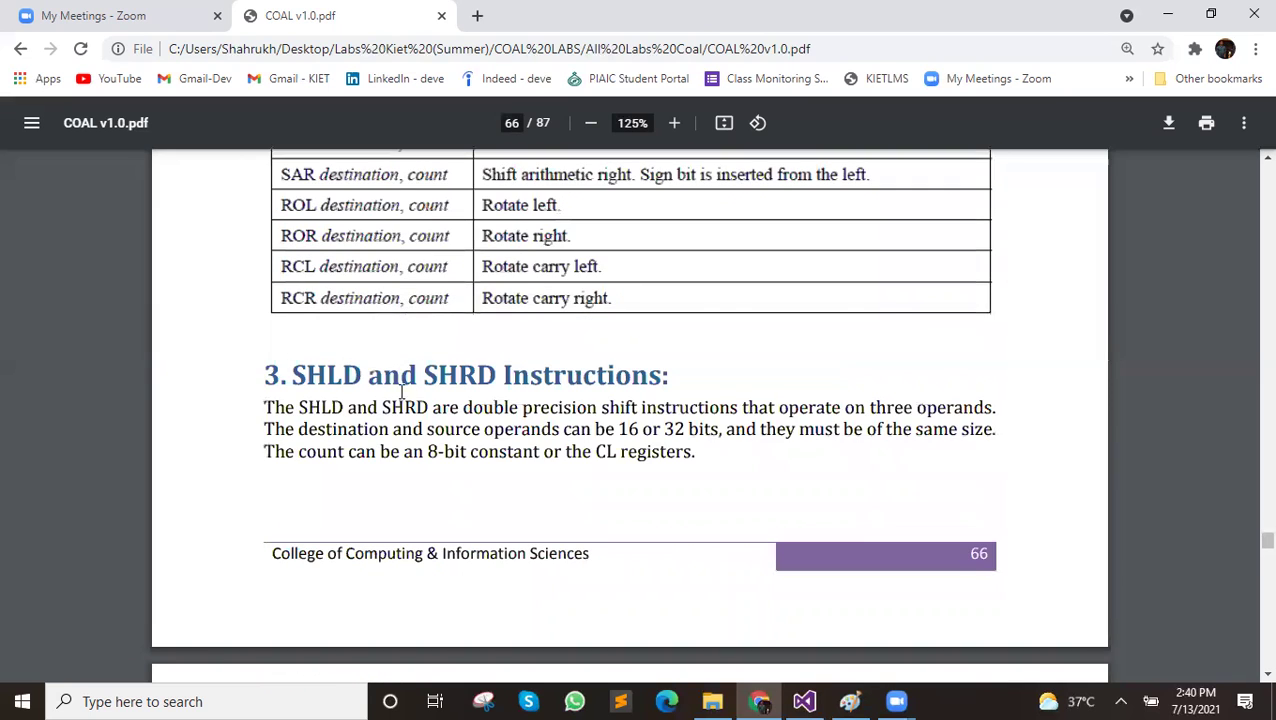
pyautogui.scroll(-1, 387, 420)
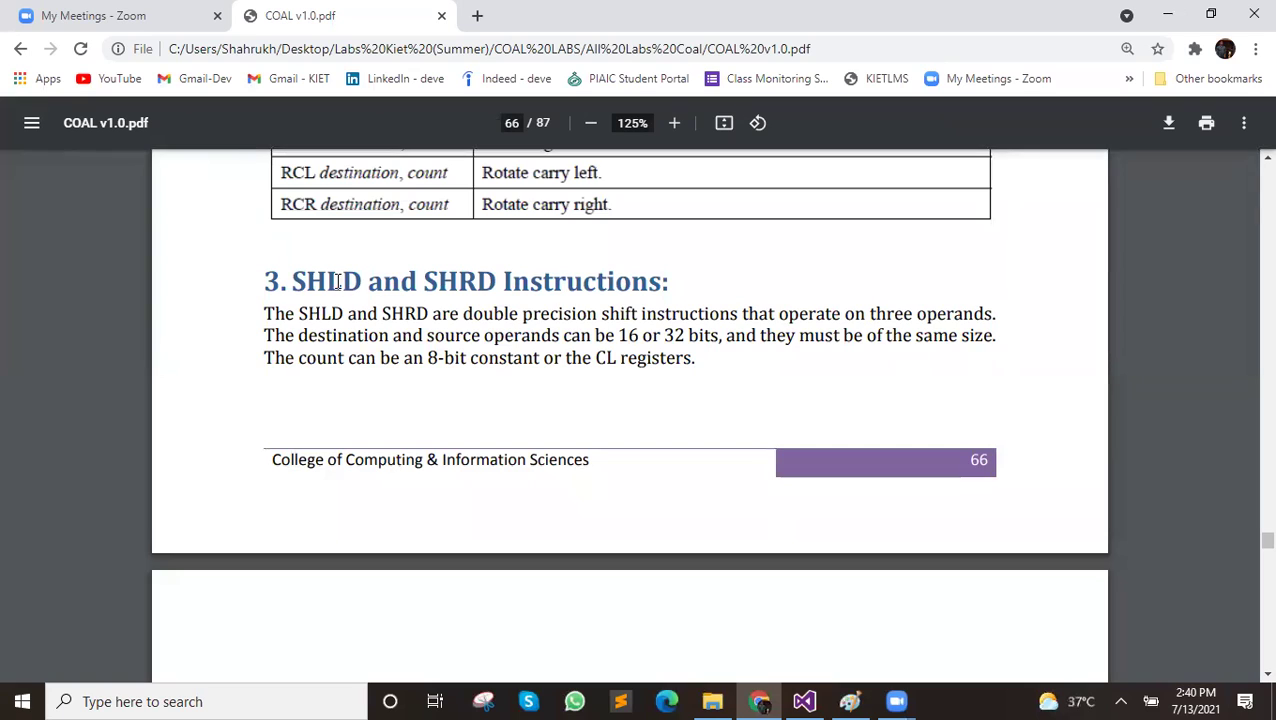
pyautogui.moveTo(337, 281); pyautogui.dragTo(292, 282)
pyautogui.moveTo(472, 282)
pyautogui.mouseDown()
pyautogui.moveTo(424, 284)
pyautogui.moveTo(478, 284)
pyautogui.mouseUp()
pyautogui.click(437, 286)
pyautogui.moveTo(342, 281); pyautogui.dragTo(289, 277)
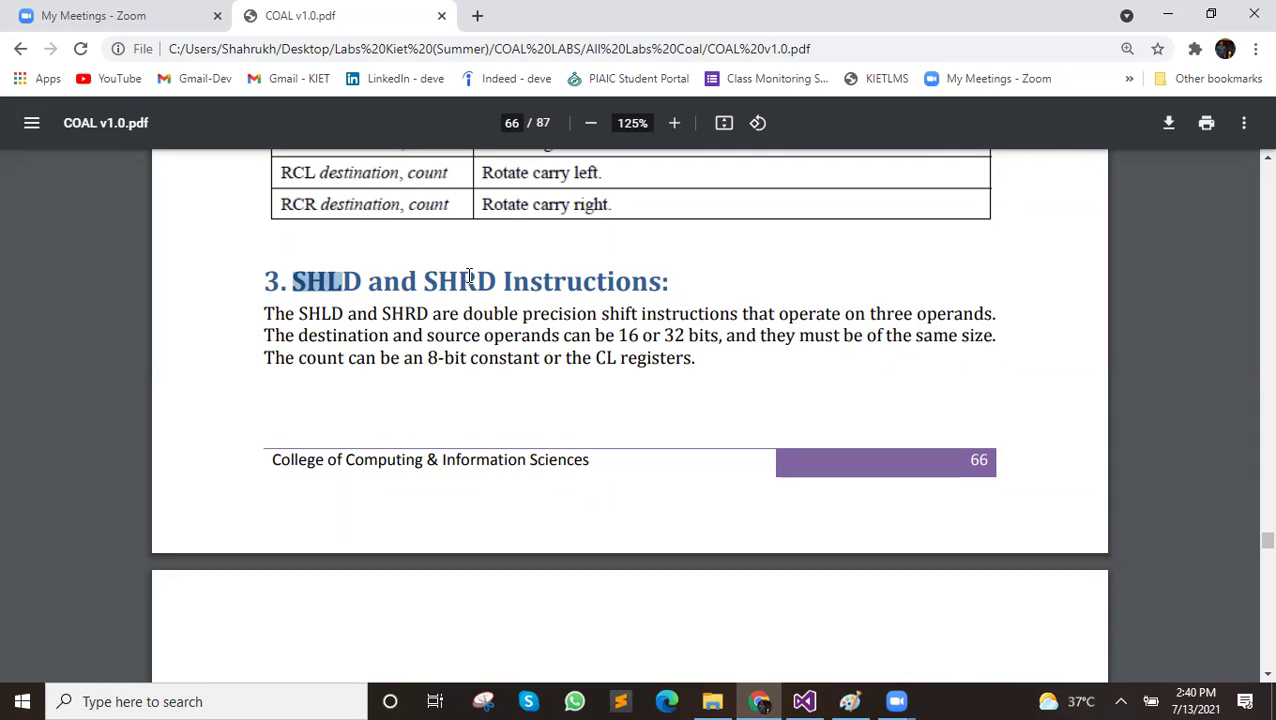
pyautogui.moveTo(470, 281); pyautogui.dragTo(436, 281)
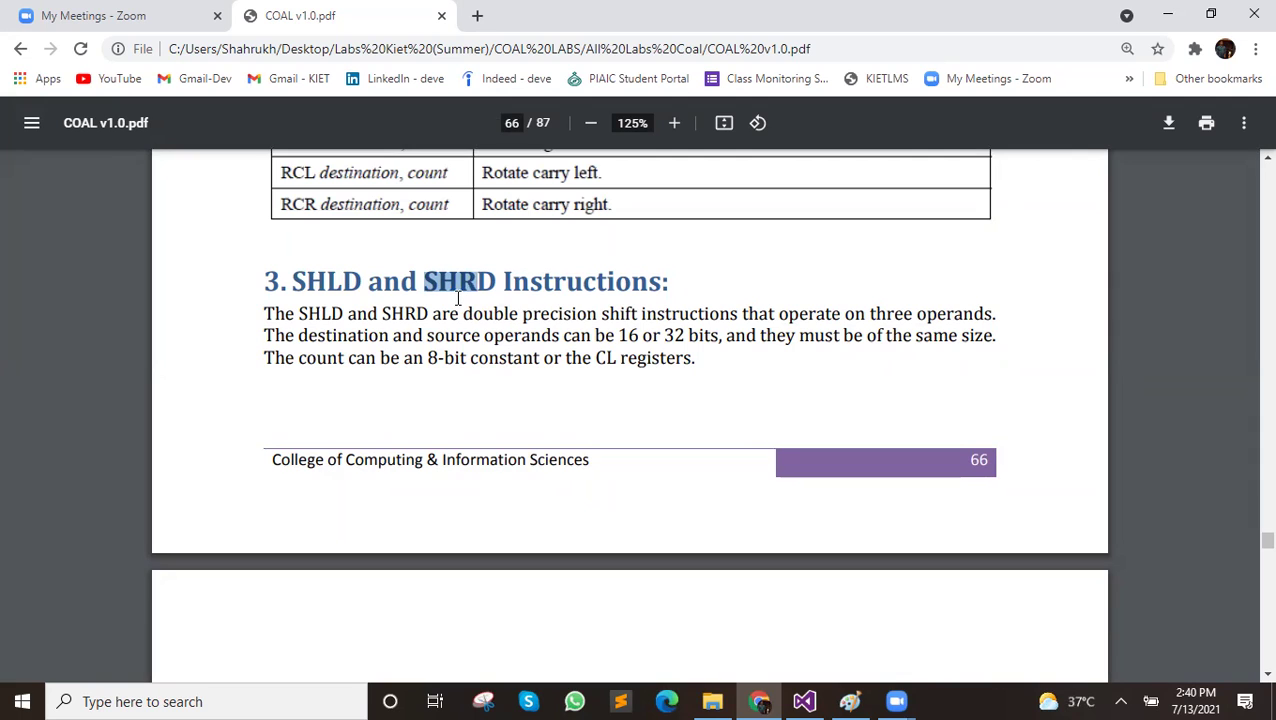
pyautogui.moveTo(354, 281); pyautogui.dragTo(362, 281)
pyautogui.moveTo(478, 281); pyautogui.dragTo(496, 281)
# Highlight the opening of the SHLD paragraph and part of its heading
pyautogui.moveTo(265, 314); pyautogui.dragTo(993, 314)
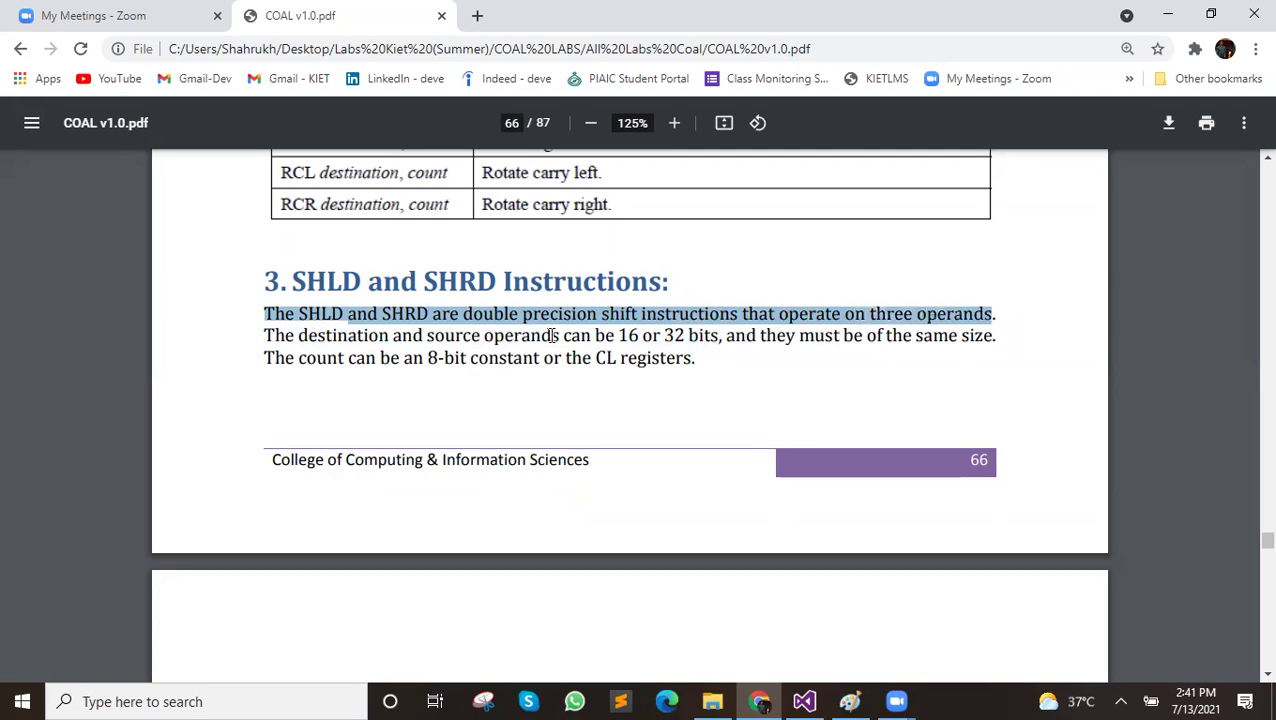
pyautogui.click(533, 336)
pyautogui.moveTo(342, 282); pyautogui.dragTo(424, 284)
pyautogui.click(480, 284)
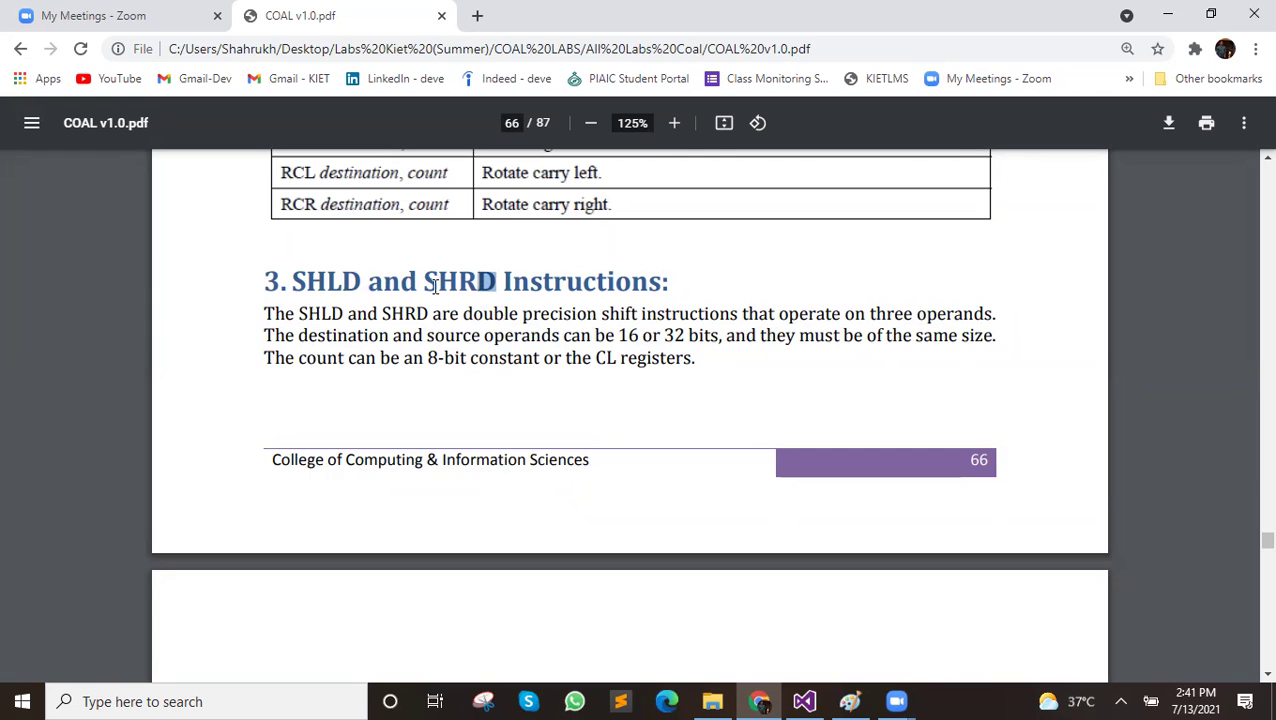
# Select SHLD in the heading, then bring page 67's SHLD/SHRD diagram into view
pyautogui.scroll(2, 400, 336)
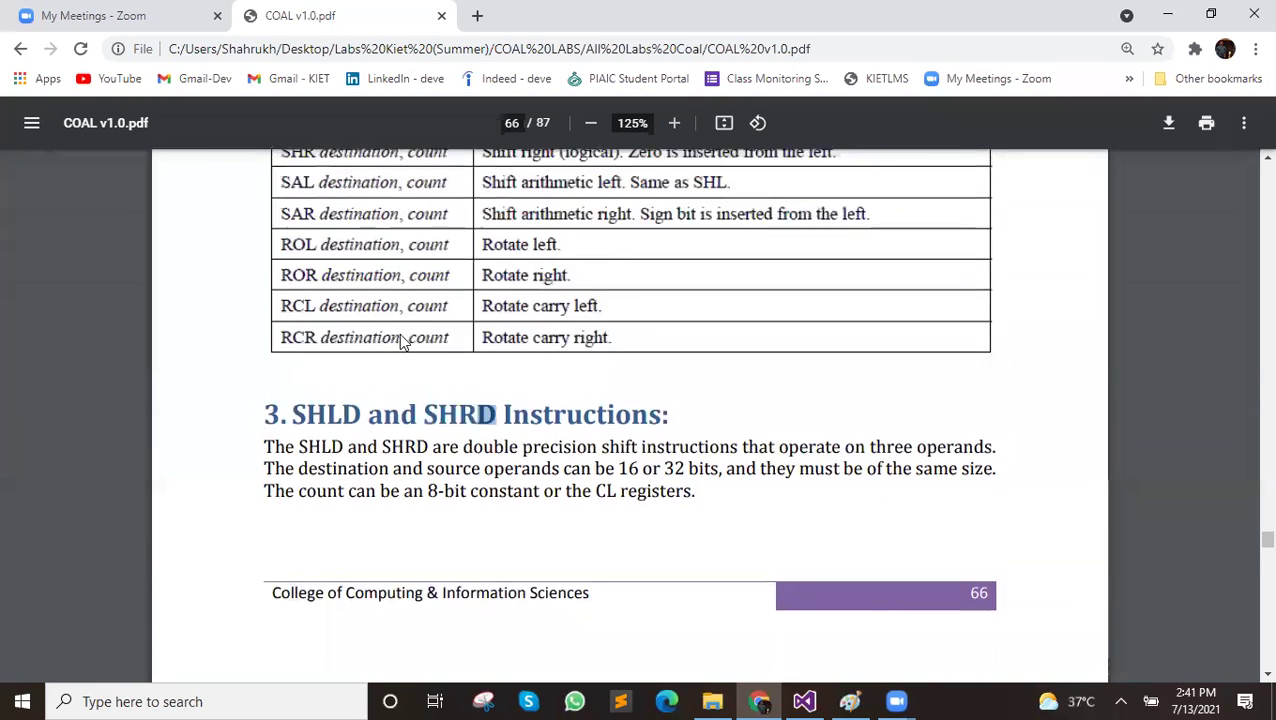
pyautogui.scroll(1, 375, 290)
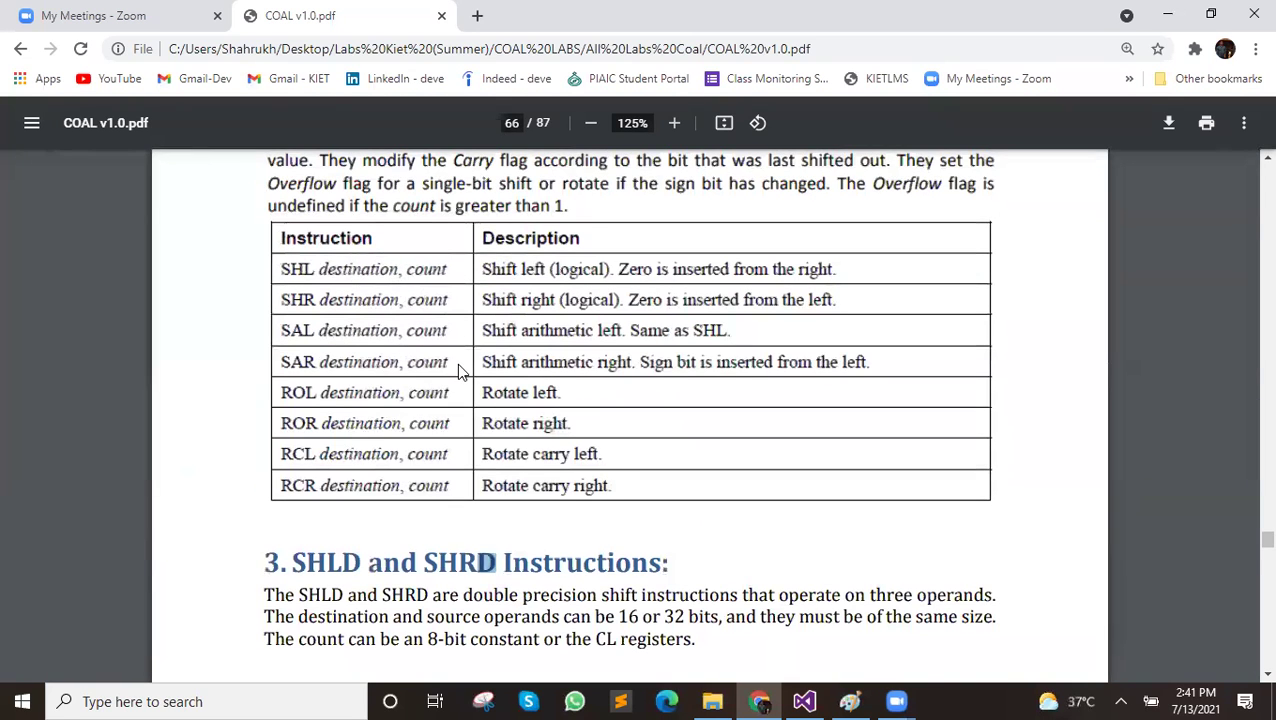
pyautogui.scroll(-1, 458, 365)
pyautogui.doubleClick(350, 468)
pyautogui.click(359, 424)
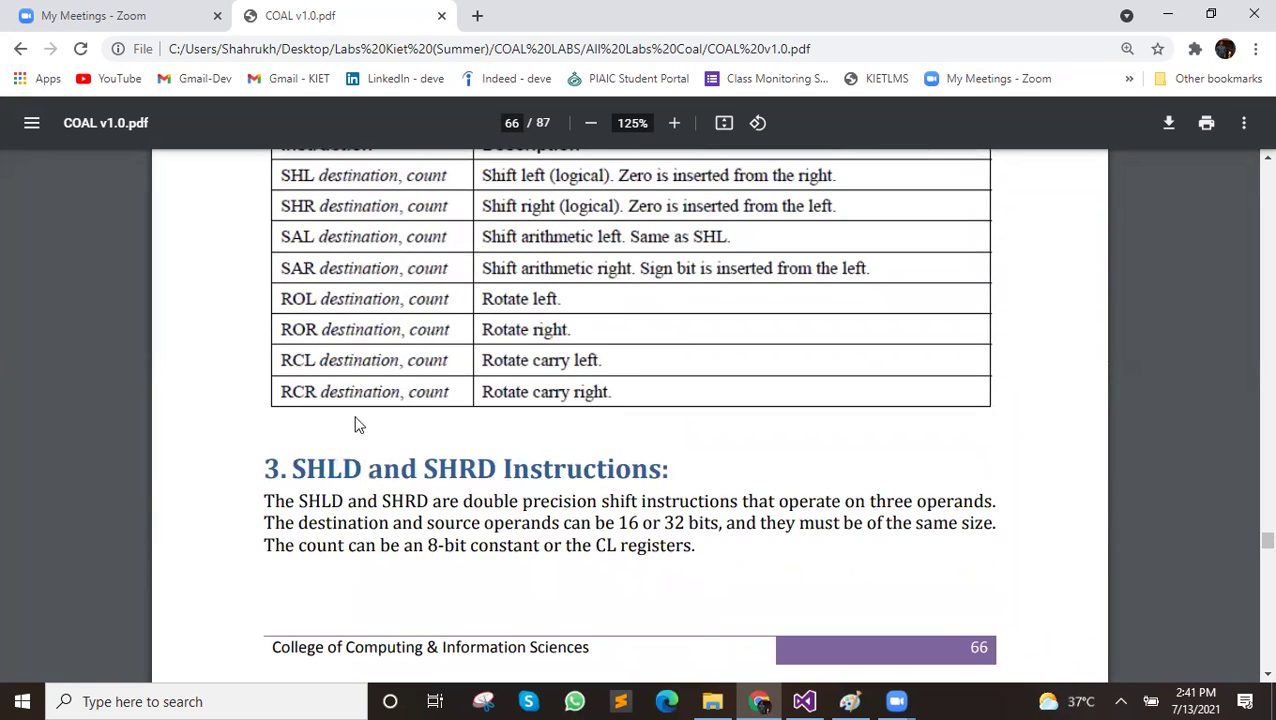
pyautogui.scroll(1, 358, 424)
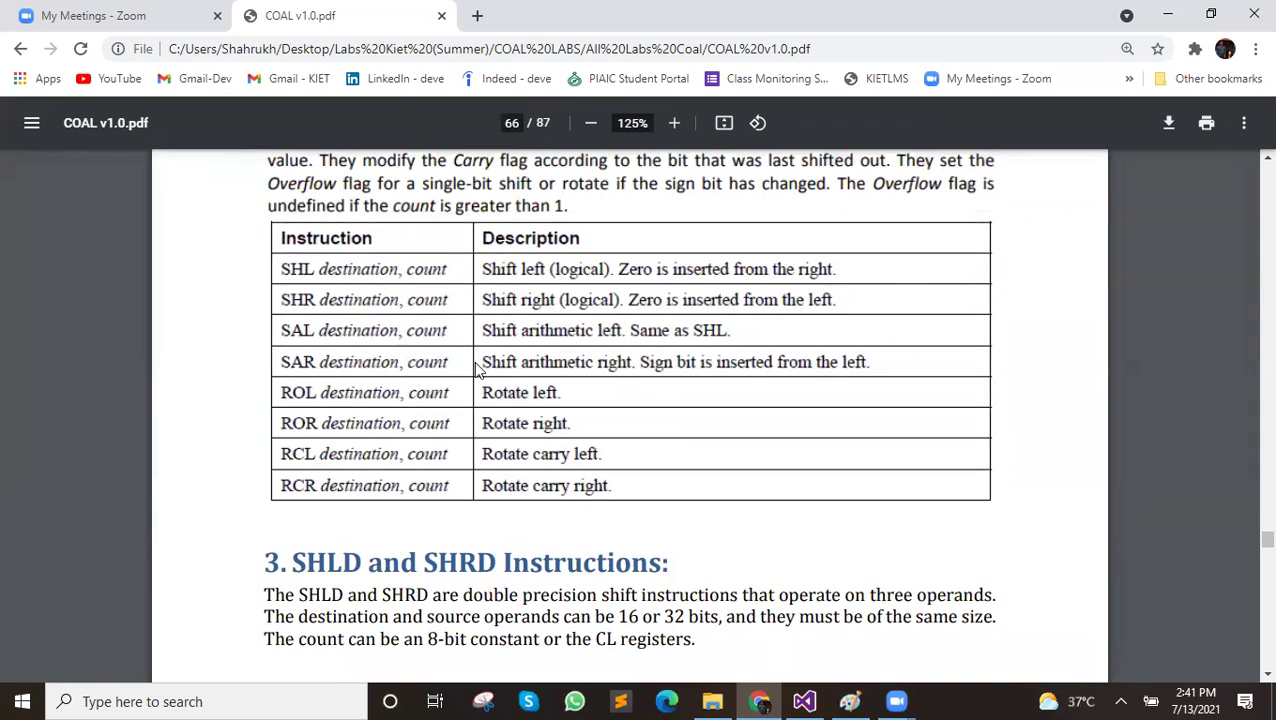
pyautogui.scroll(-2, 413, 286)
pyautogui.scroll(-1, 349, 545)
pyautogui.scroll(-2, 349, 500)
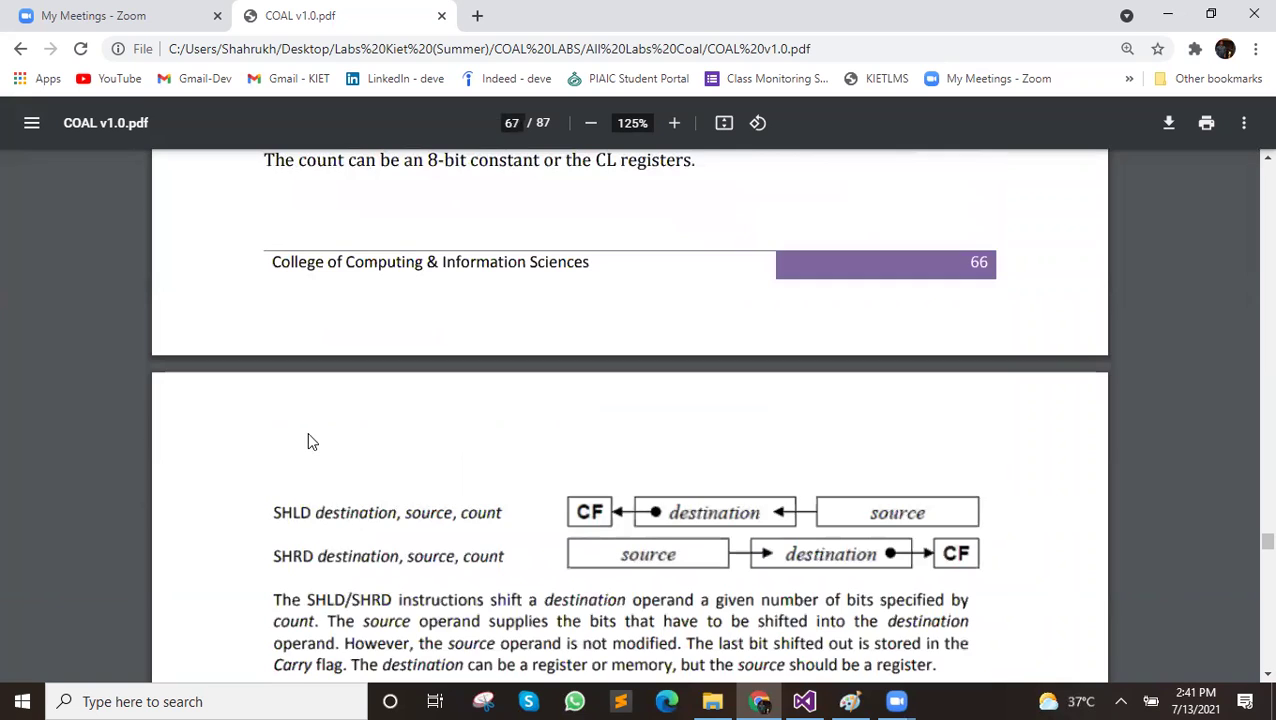
# Scroll down to section 4's SHL/SAR multiplication and division examples table
pyautogui.scroll(-1, 300, 441)
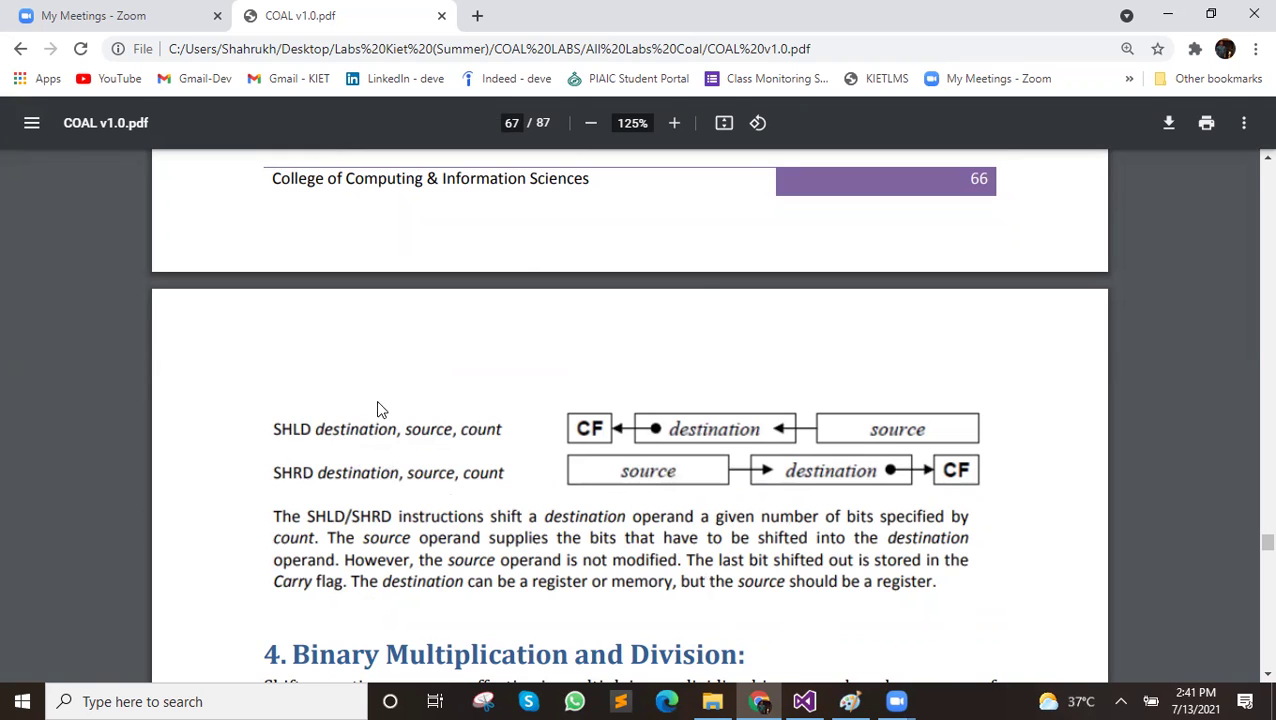
pyautogui.scroll(-1, 378, 408)
pyautogui.scroll(-1, 378, 412)
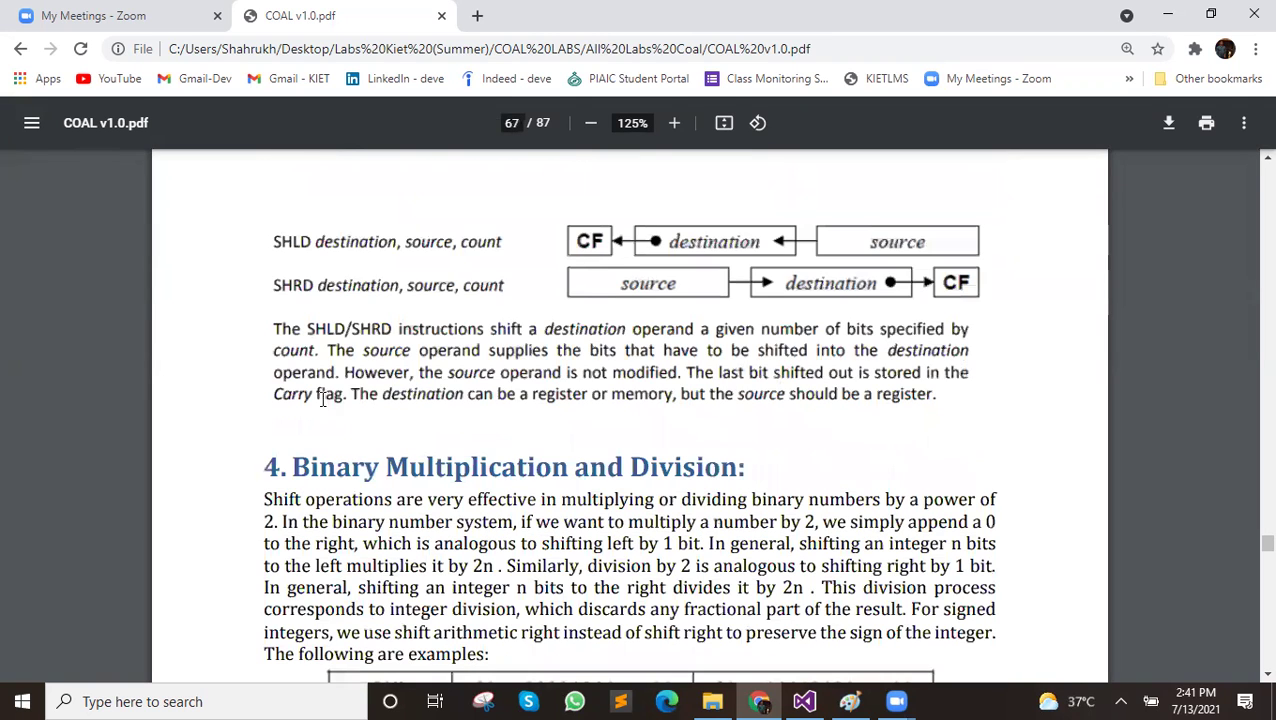
pyautogui.scroll(-1, 414, 392)
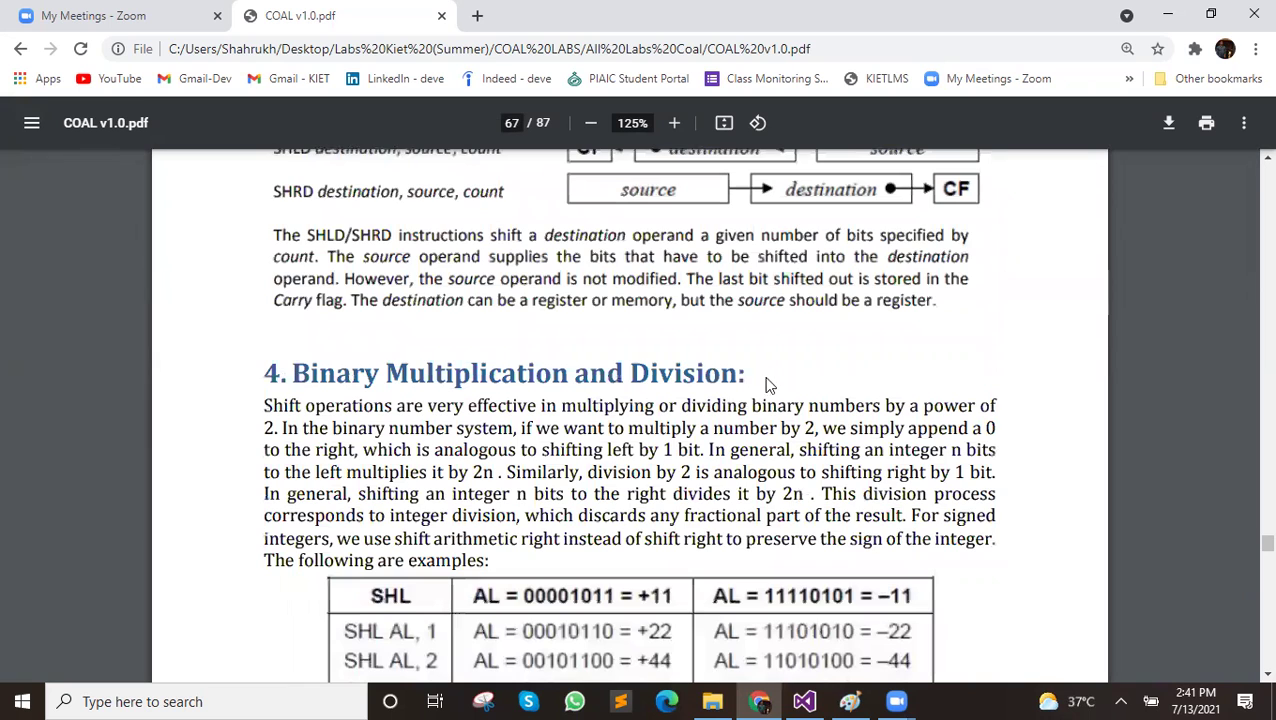
pyautogui.scroll(-2, 655, 448)
# Glance at Visual Studio, review Paint's shift diagrams at 50% zoom, then return to the PDF
pyautogui.click(810, 700)
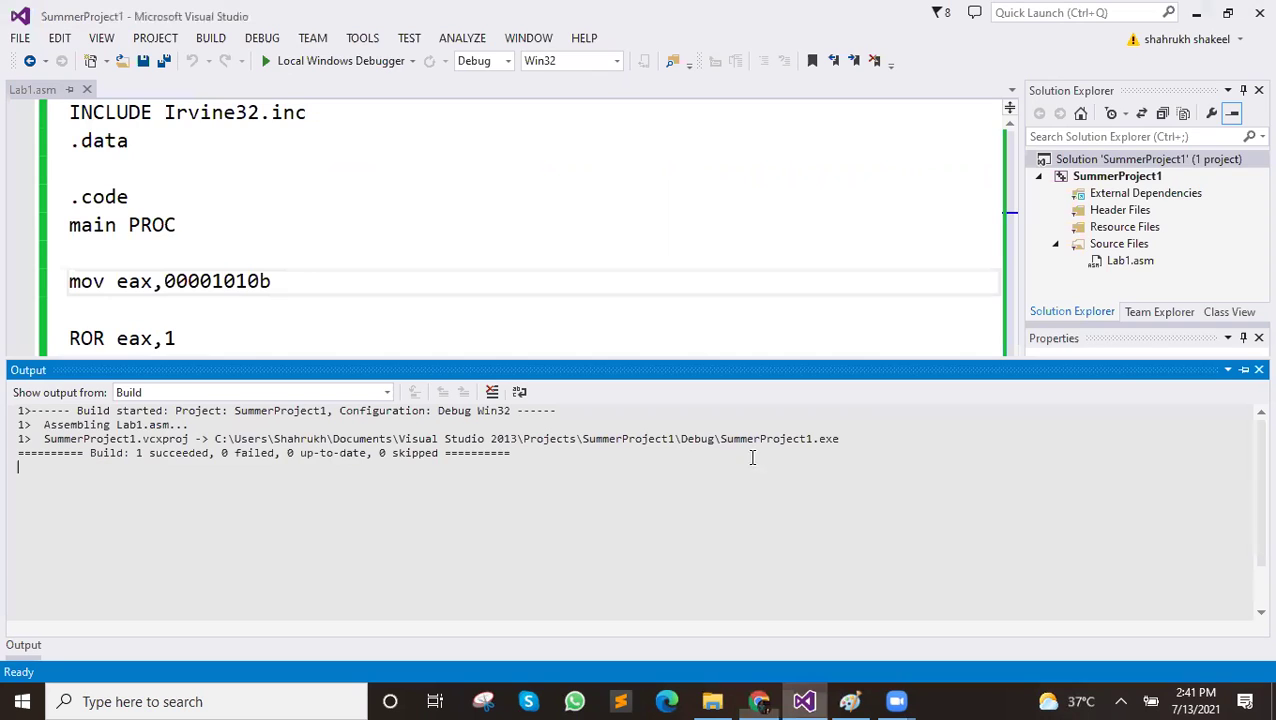
pyautogui.click(850, 700)
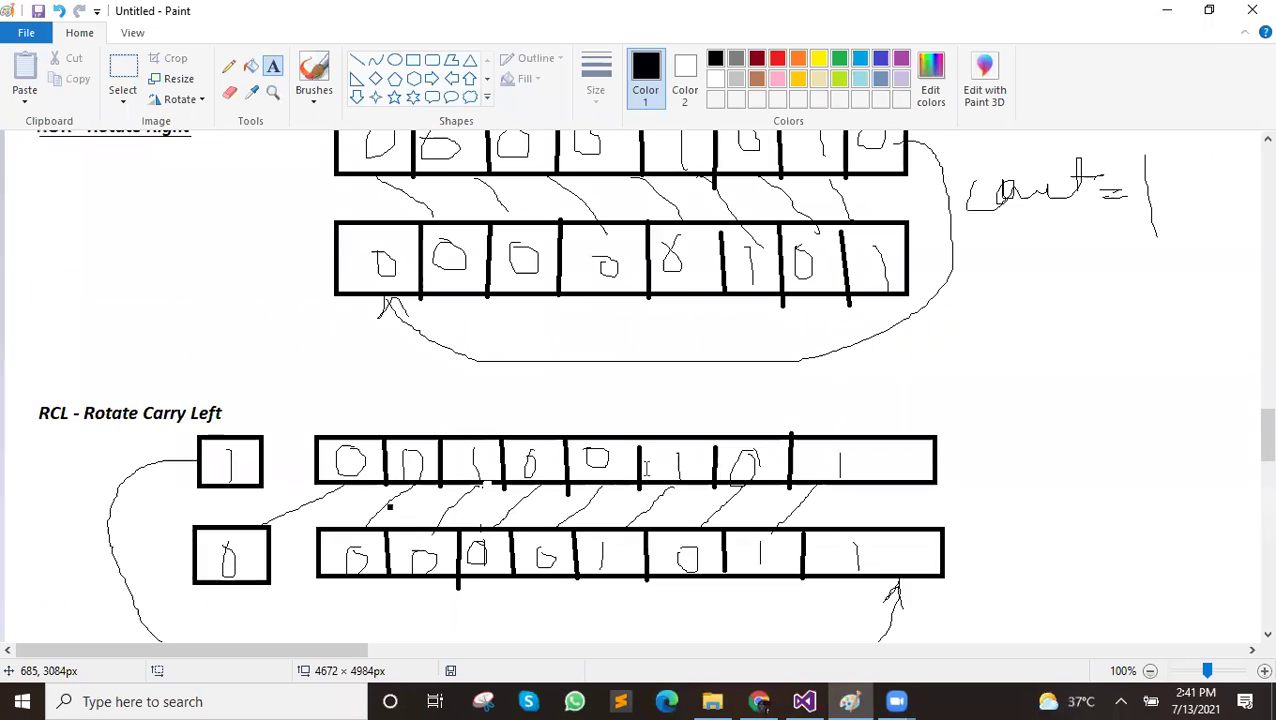
pyautogui.scroll(1, 1059, 640)
pyautogui.click(1150, 670)
pyautogui.click(1150, 670)
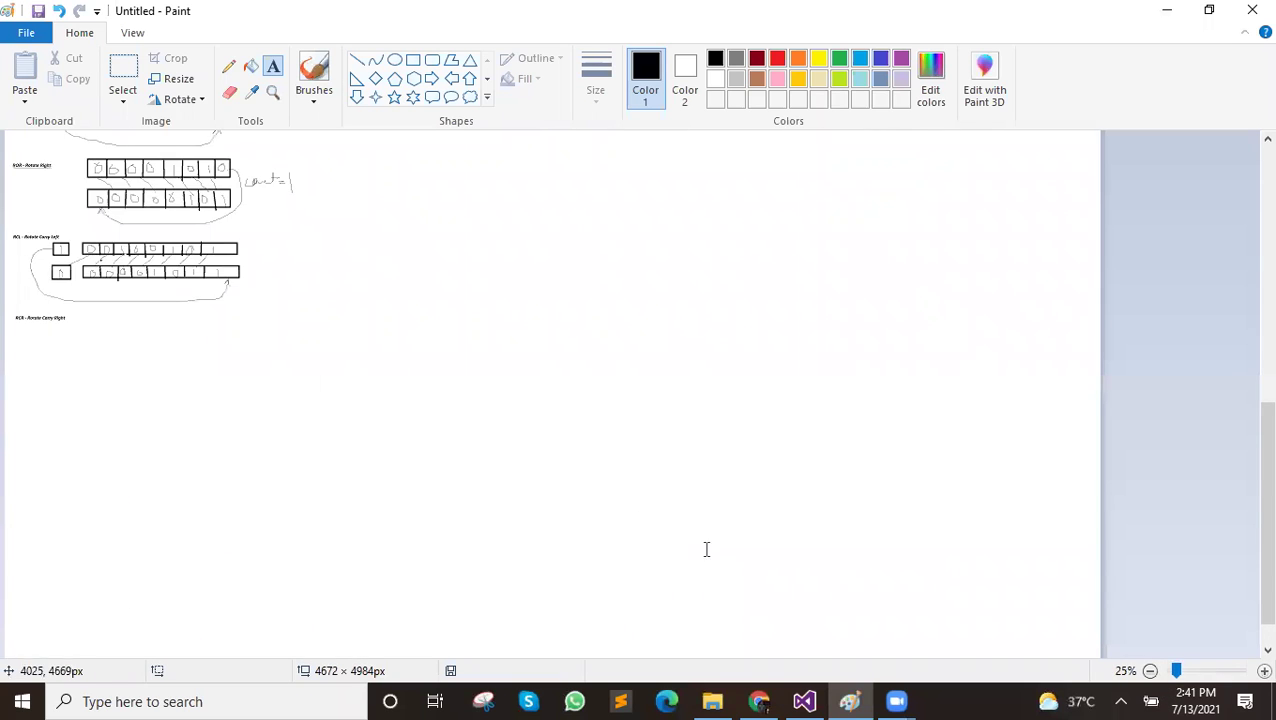
pyautogui.scroll(3, 706, 546)
pyautogui.scroll(1, 601, 535)
pyautogui.scroll(2, 323, 494)
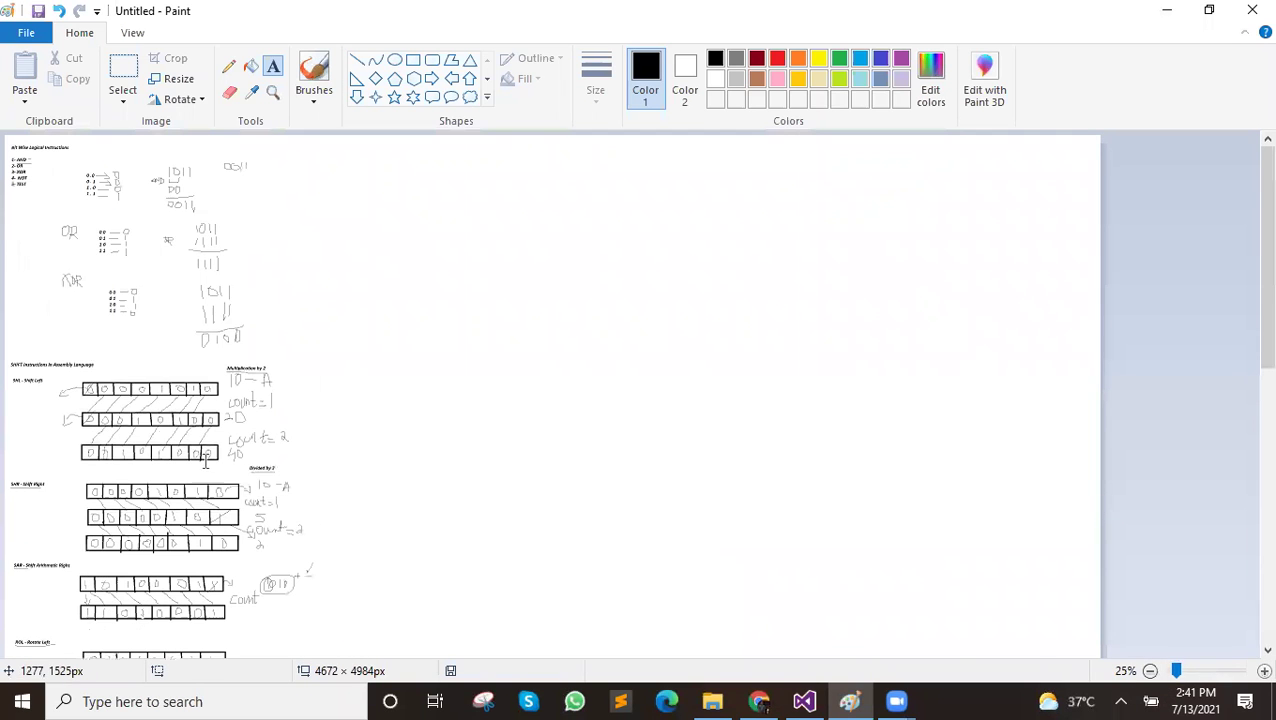
pyautogui.click(1264, 670)
pyautogui.scroll(-3, 417, 337)
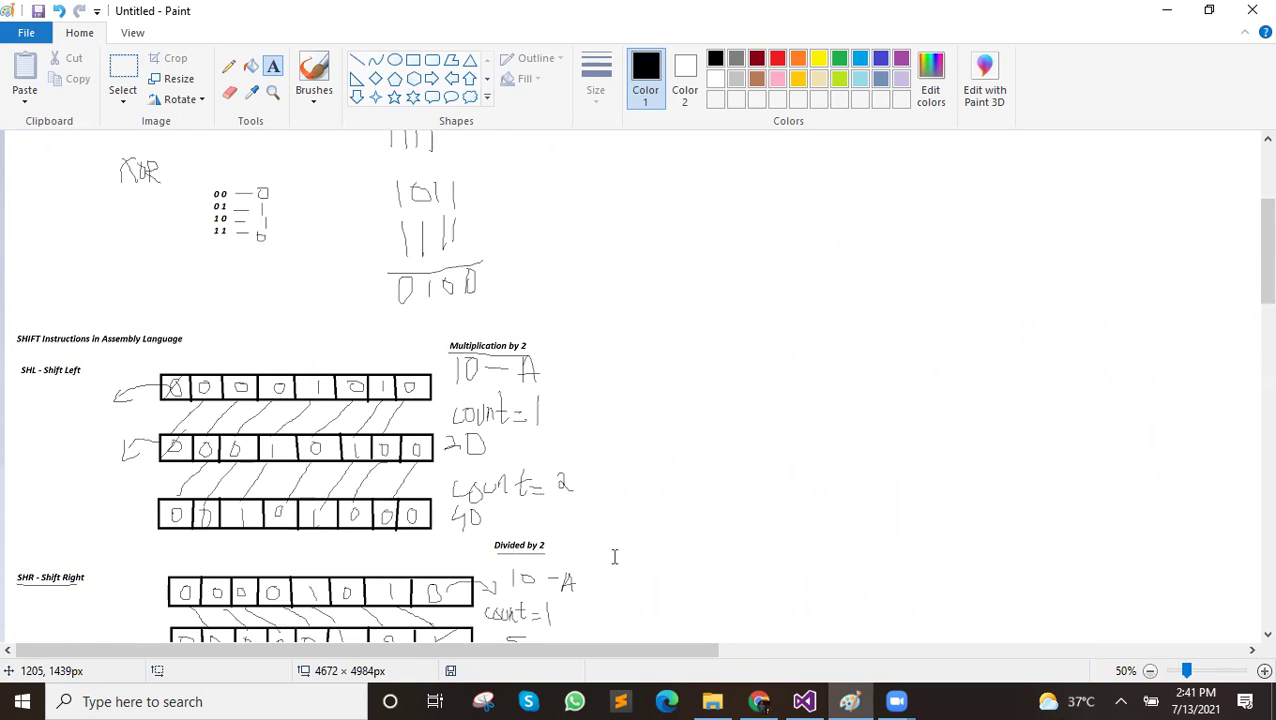
pyautogui.click(804, 701)
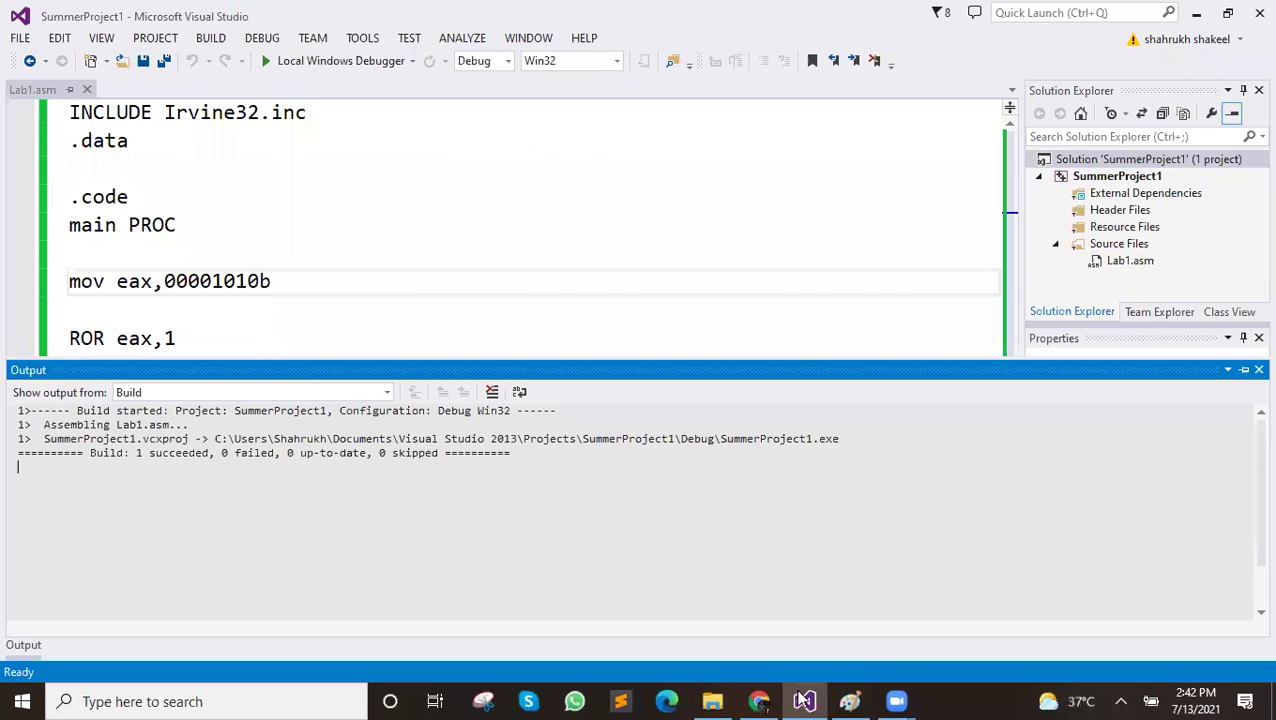
pyautogui.hotkey('alt', 'Tab')
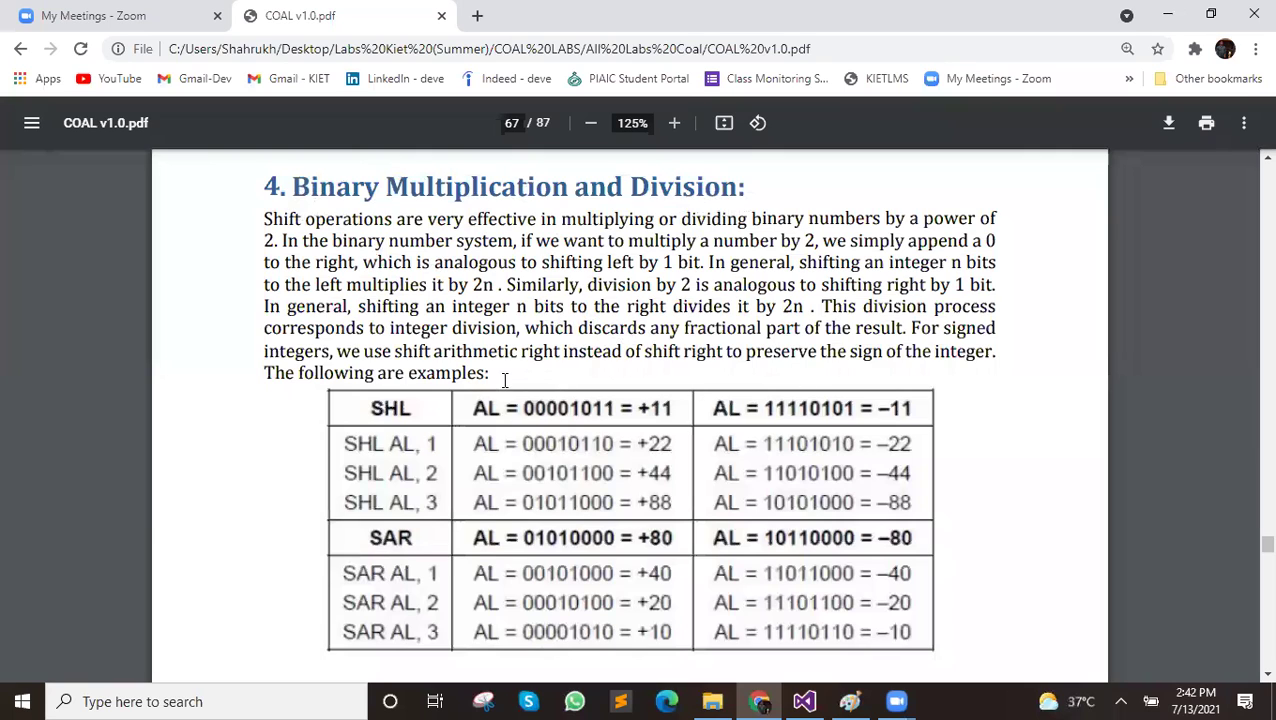
pyautogui.moveTo(504, 378); pyautogui.dragTo(272, 219)
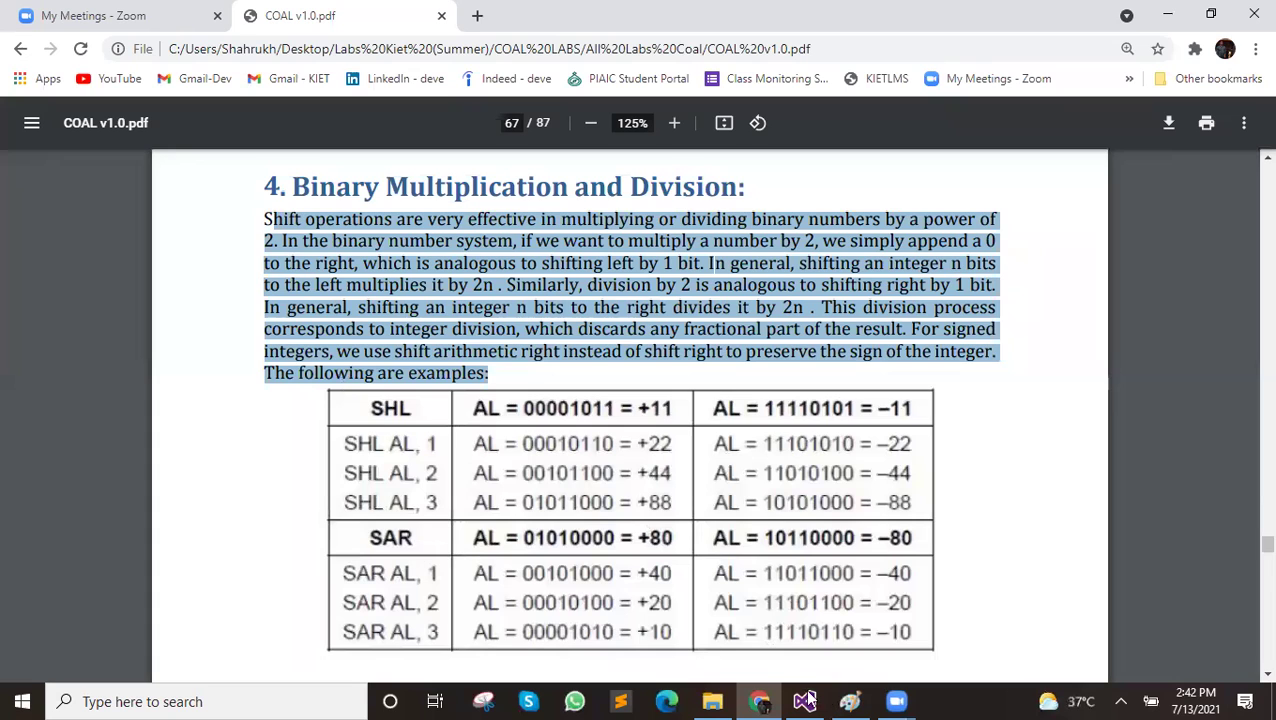
pyautogui.moveTo(850, 701)
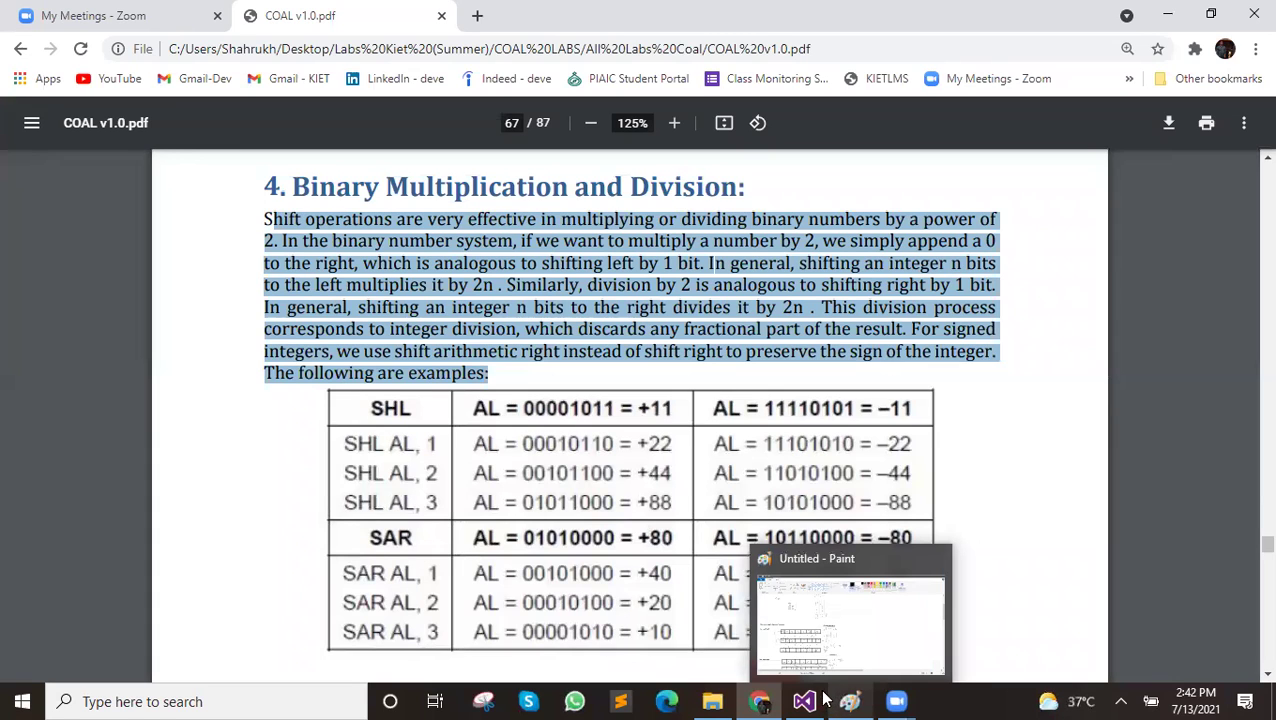
pyautogui.click(803, 701)
pyautogui.click(849, 701)
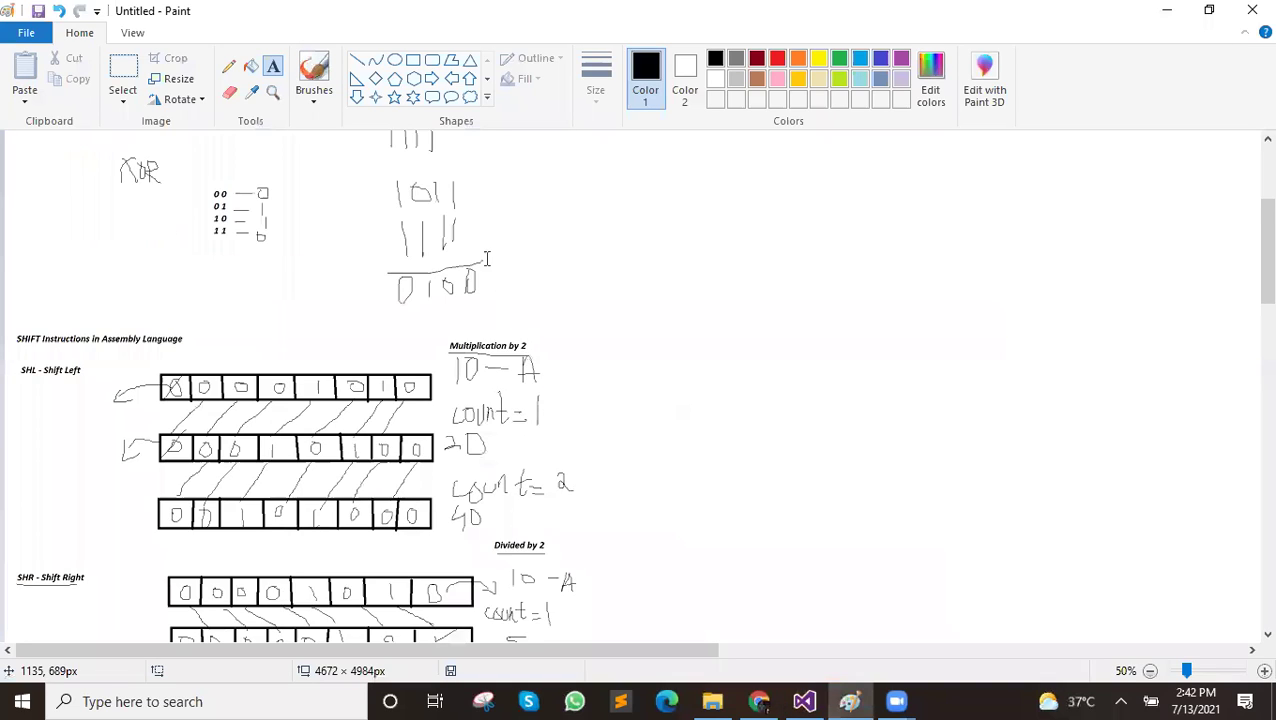
pyautogui.scroll(-3, 487, 259)
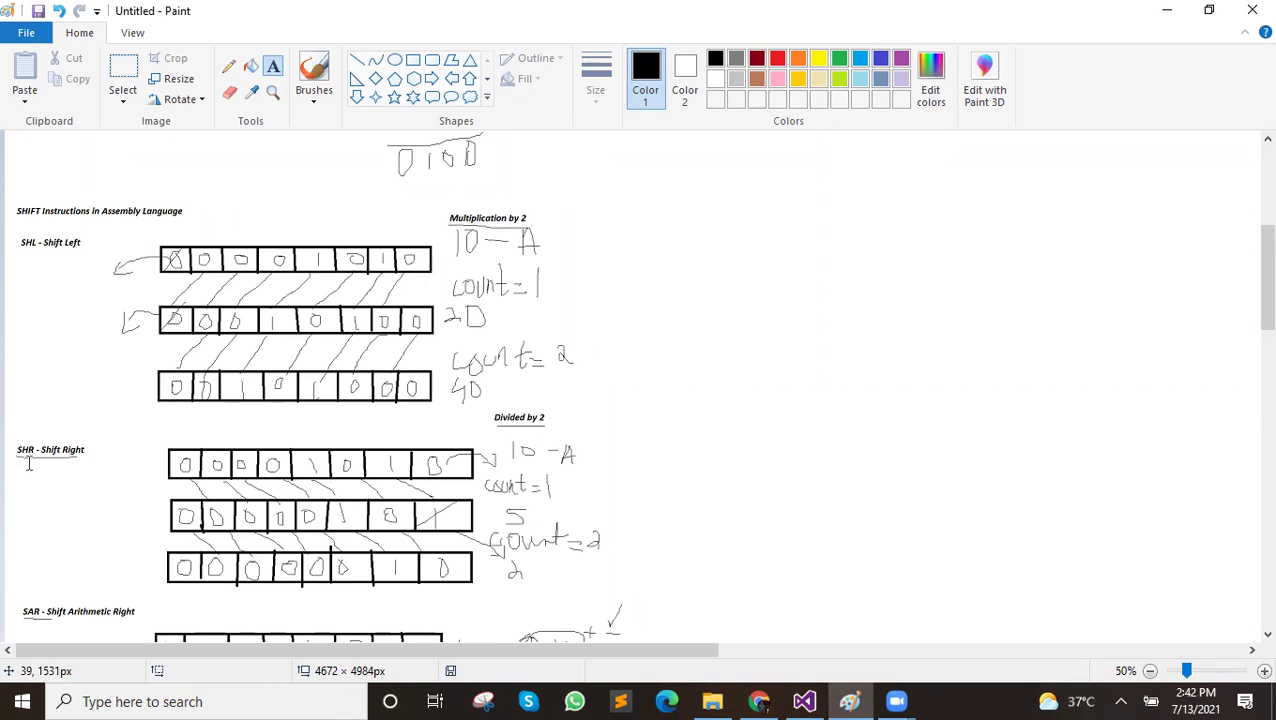
pyautogui.click(811, 700)
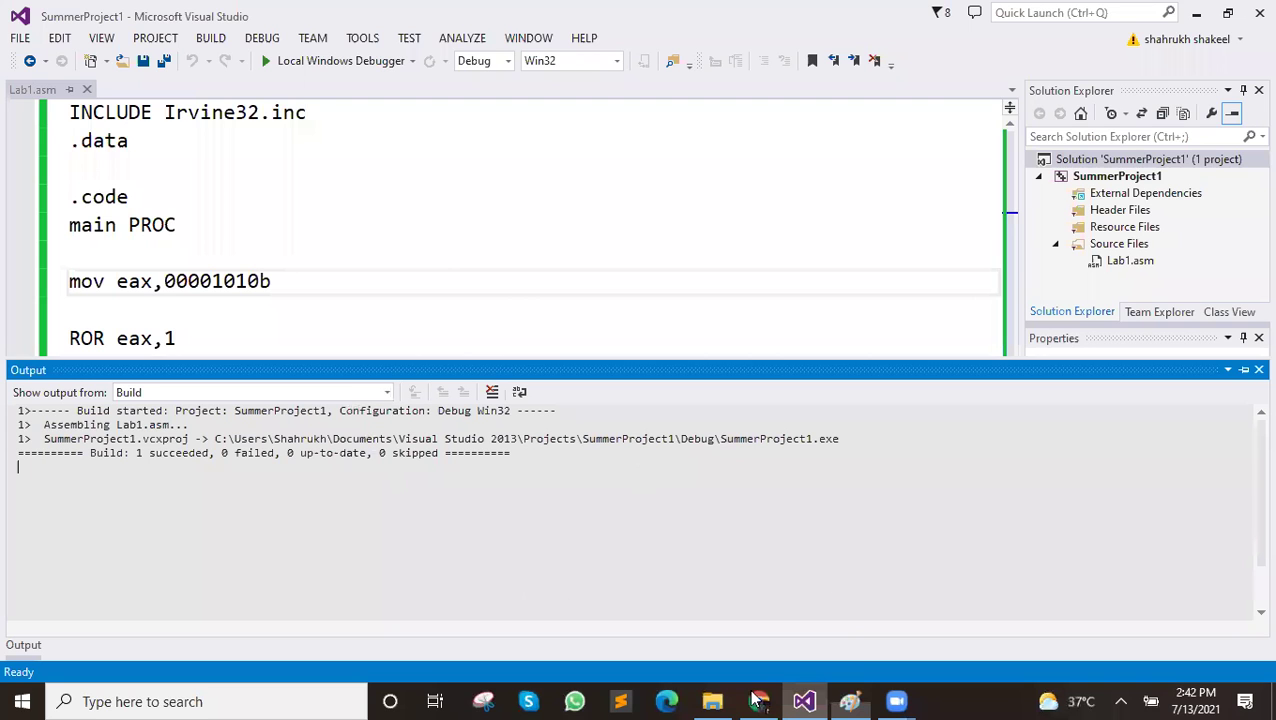
pyautogui.hotkey('alt', 'Tab')
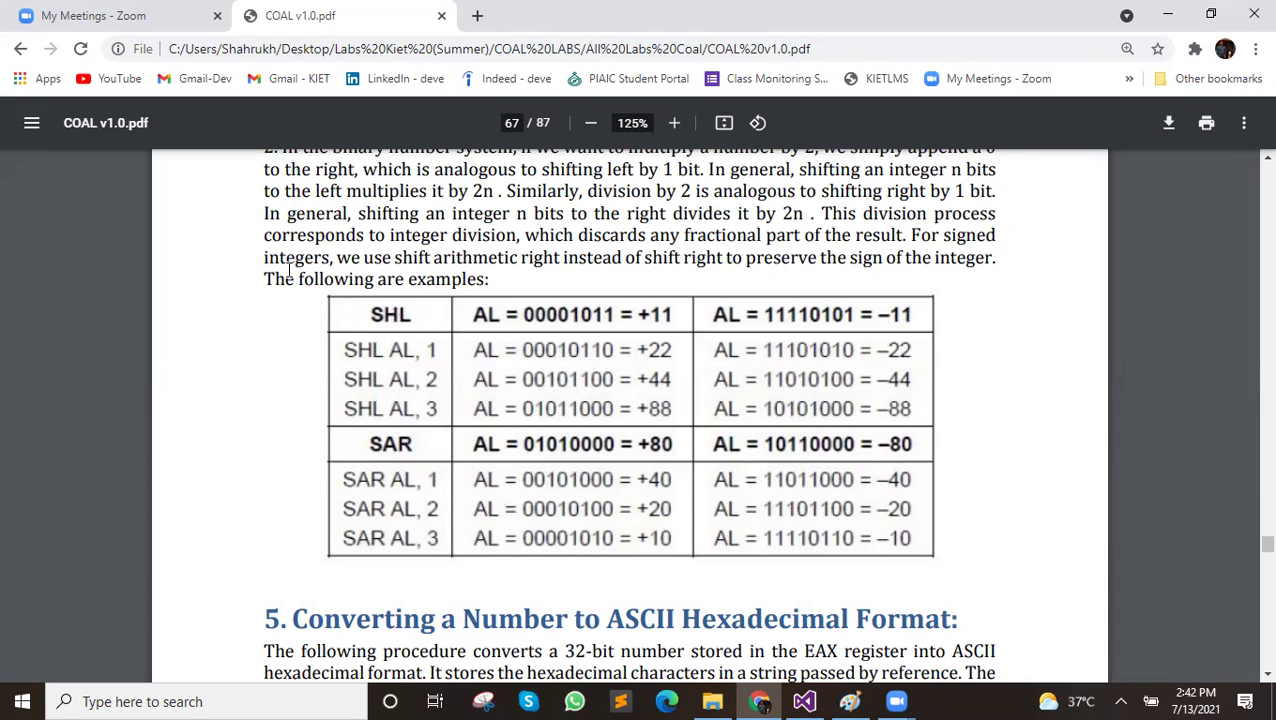
# Highlight sentences of section 4's multiplication paragraph, then scroll down to section 5's heading
pyautogui.scroll(1, 457, 370)
pyautogui.scroll(1, 457, 370)
pyautogui.moveTo(266, 219); pyautogui.dragTo(510, 307)
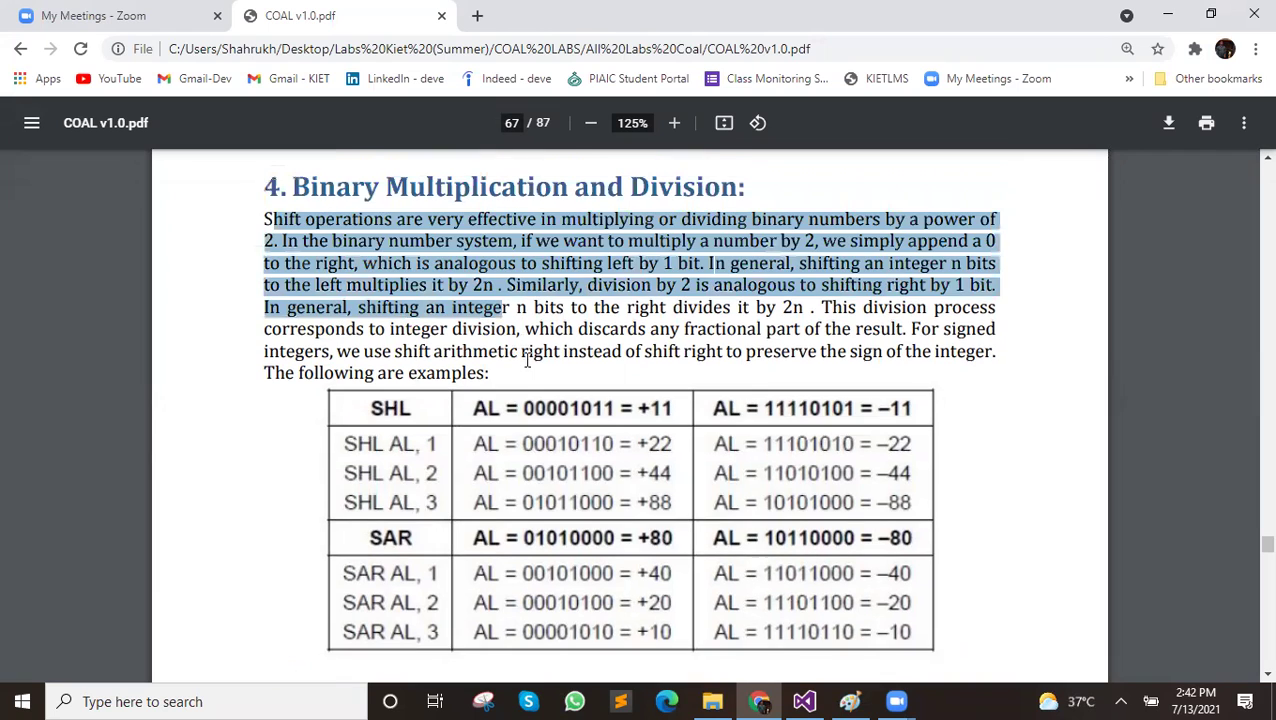
pyautogui.click(527, 362)
pyautogui.moveTo(266, 219)
pyautogui.mouseDown()
pyautogui.moveTo(545, 395)
pyautogui.moveTo(510, 385)
pyautogui.mouseUp()
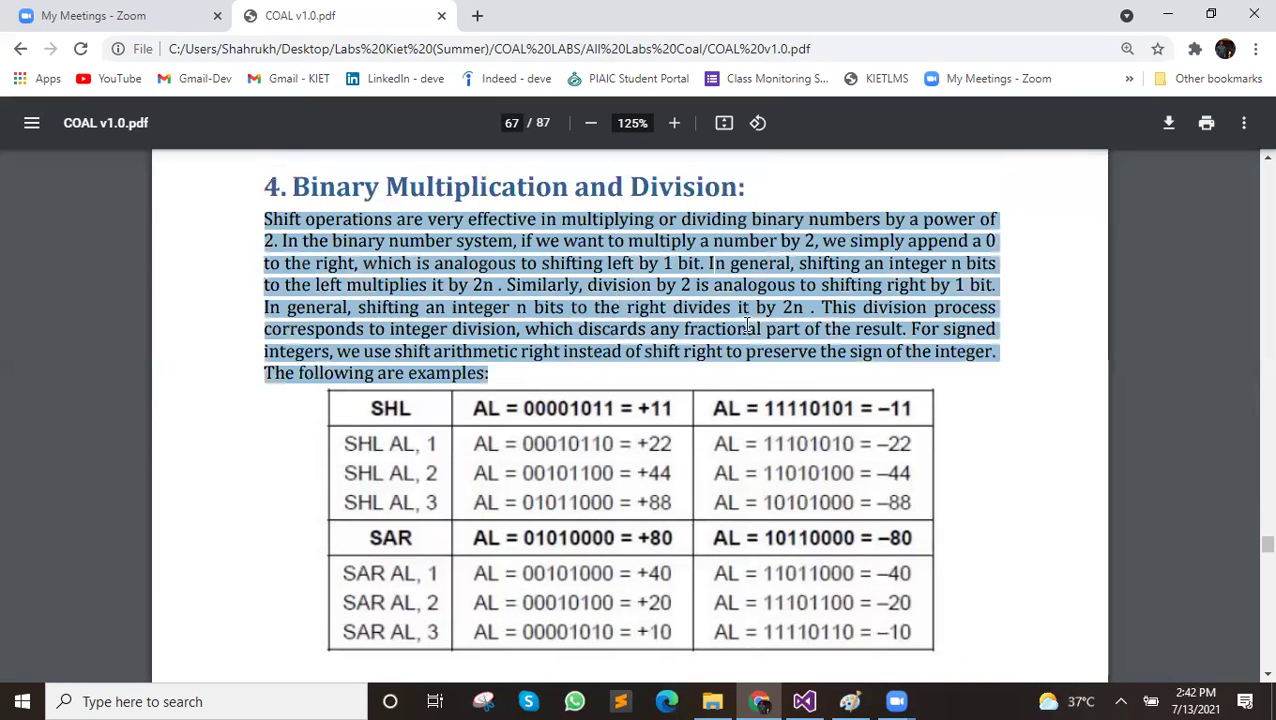
pyautogui.click(501, 380)
pyautogui.moveTo(490, 378); pyautogui.dragTo(290, 219)
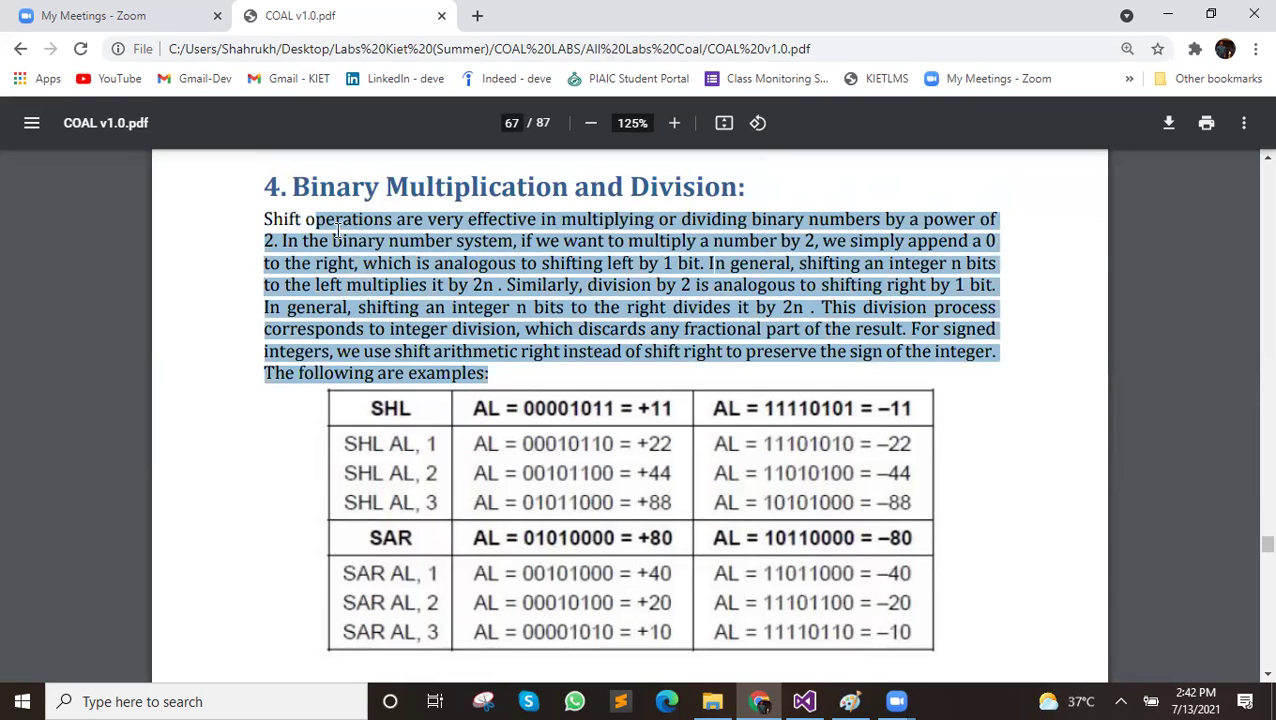
pyautogui.click(268, 219)
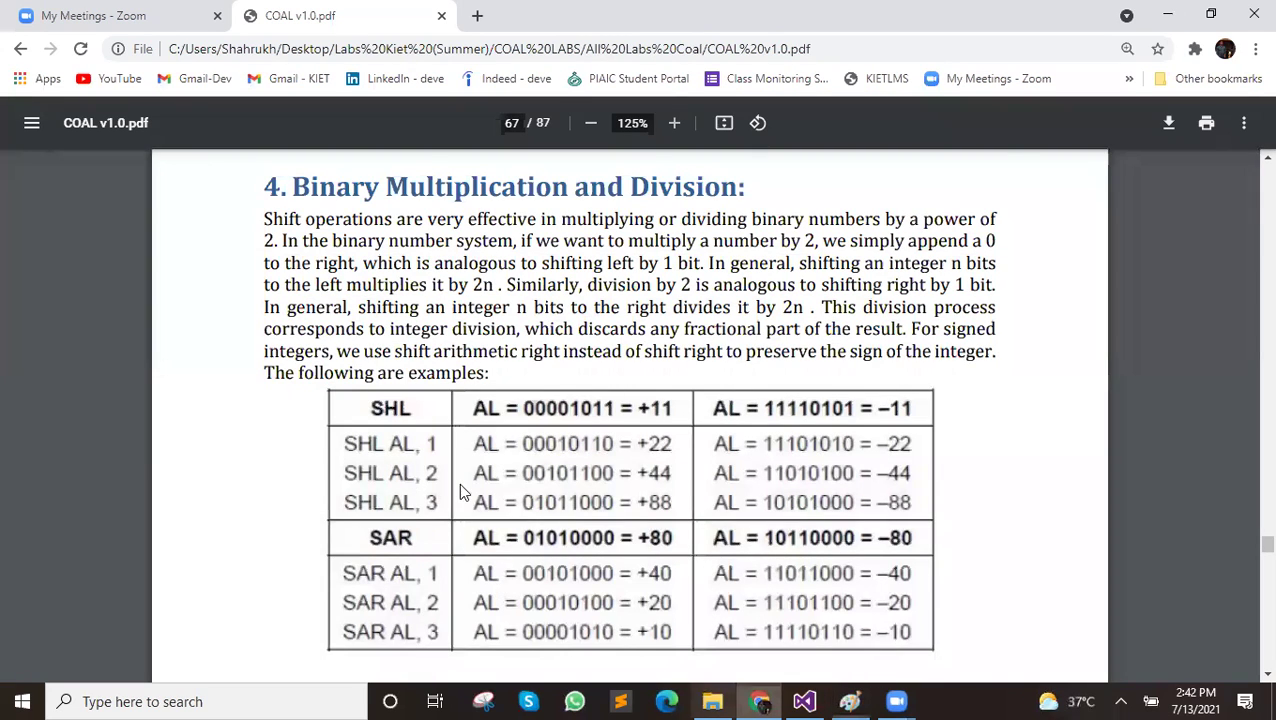
pyautogui.scroll(-3, 358, 404)
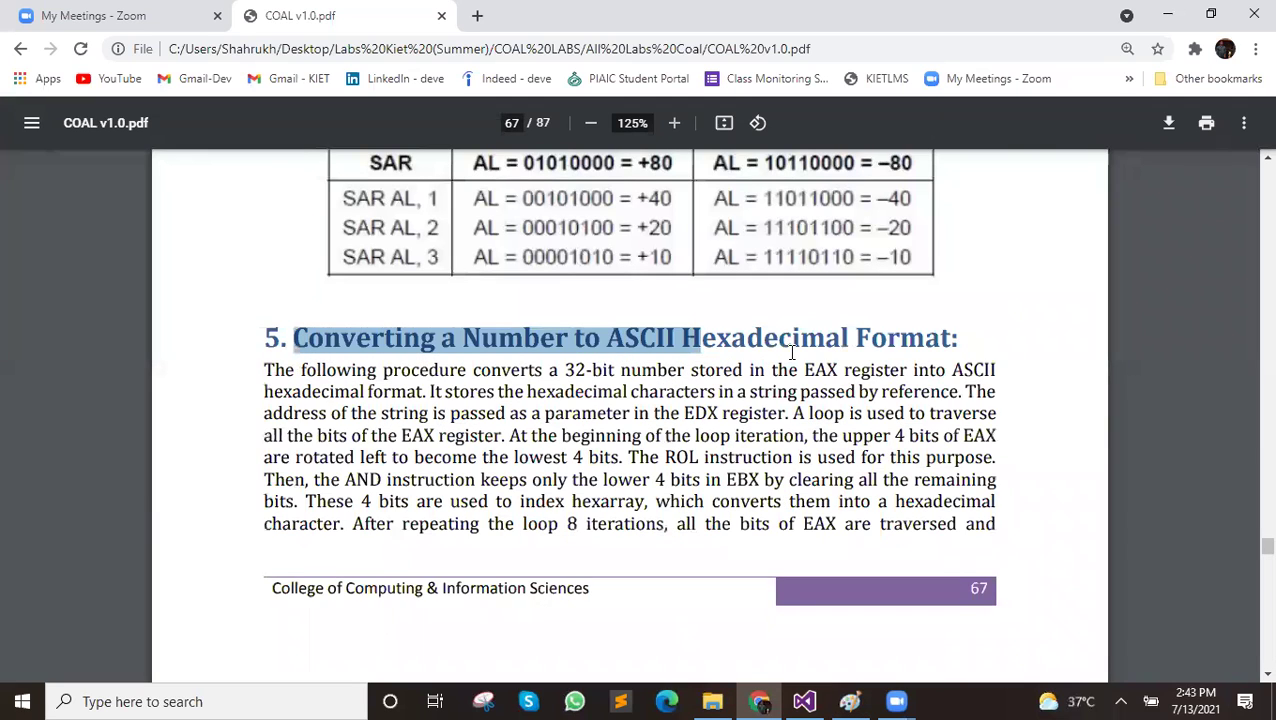
# Highlight the section 5 heading, then scroll through pages 67–68 of the manual
pyautogui.moveTo(791, 352); pyautogui.dragTo(957, 356)
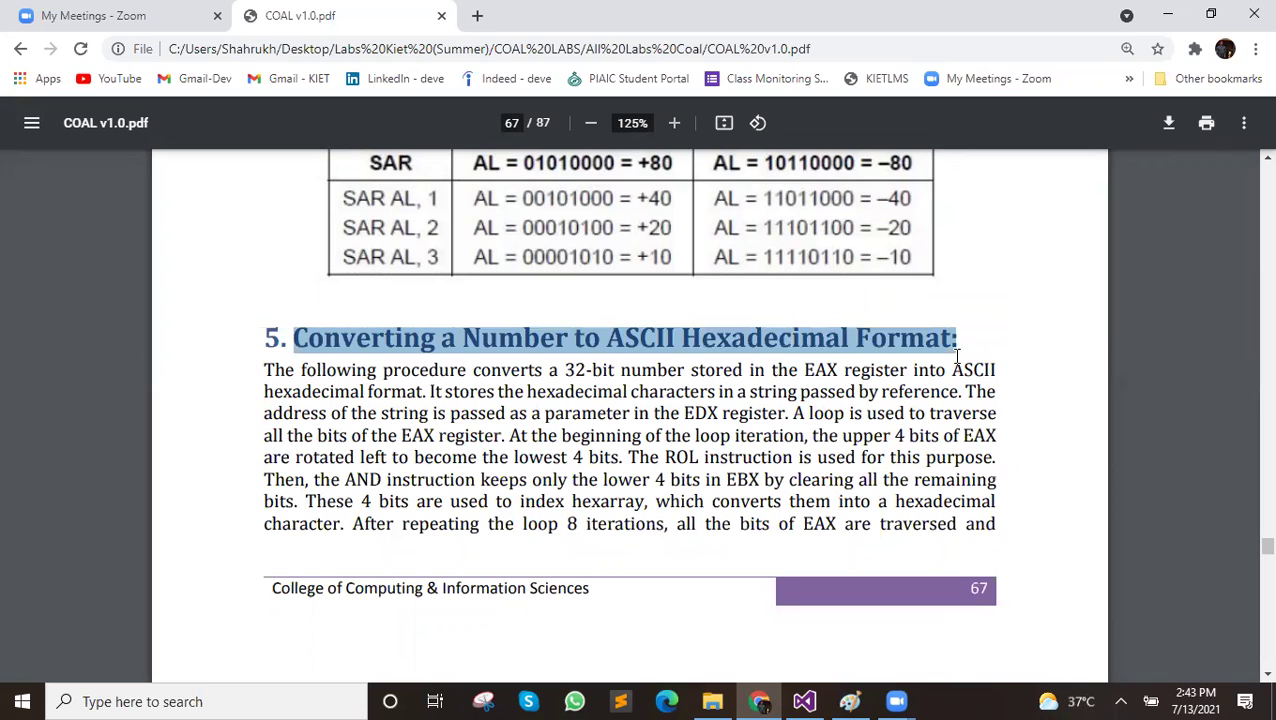
pyautogui.click(922, 340)
pyautogui.scroll(-1, 724, 400)
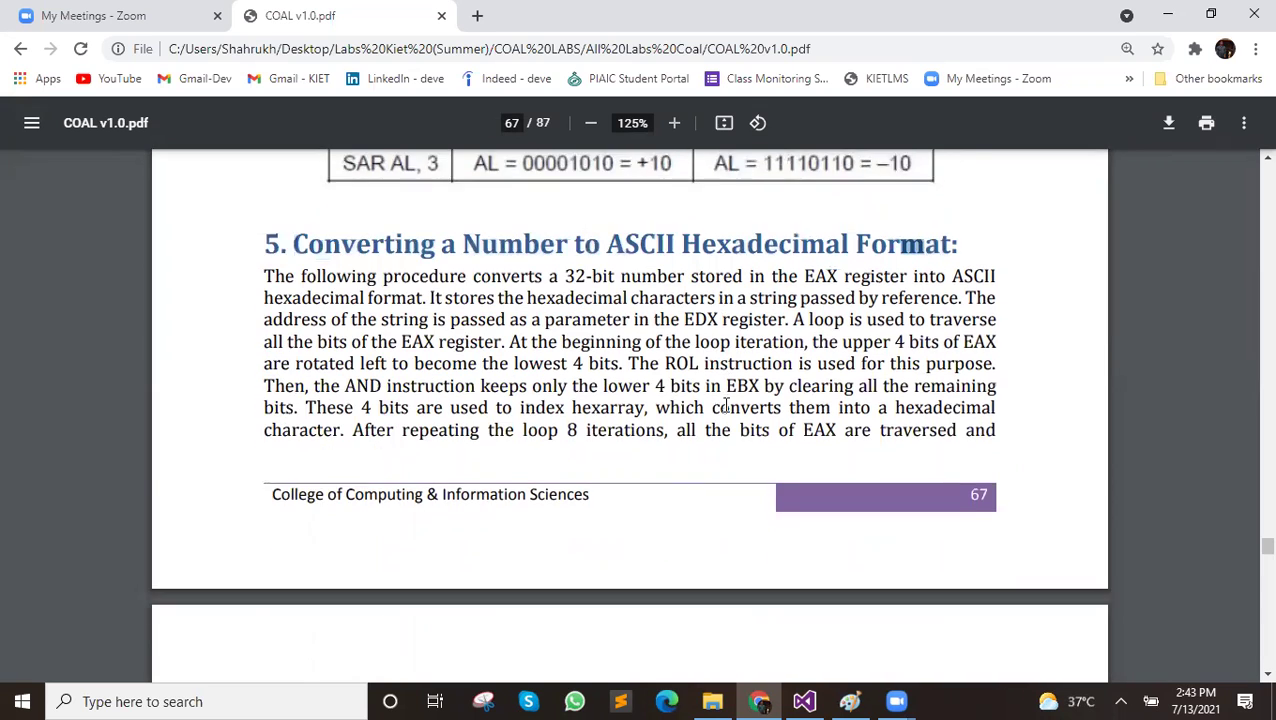
pyautogui.scroll(-1, 724, 400)
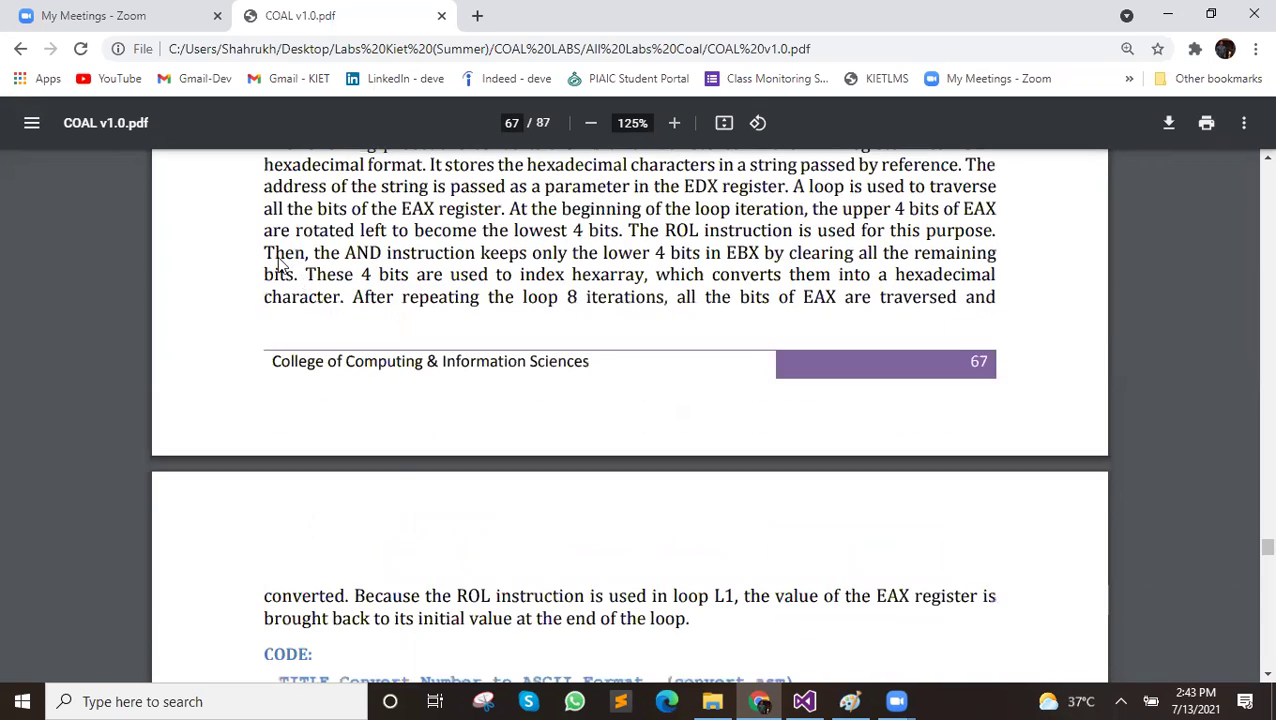
pyautogui.scroll(-5, 288, 280)
pyautogui.scroll(-2, 378, 284)
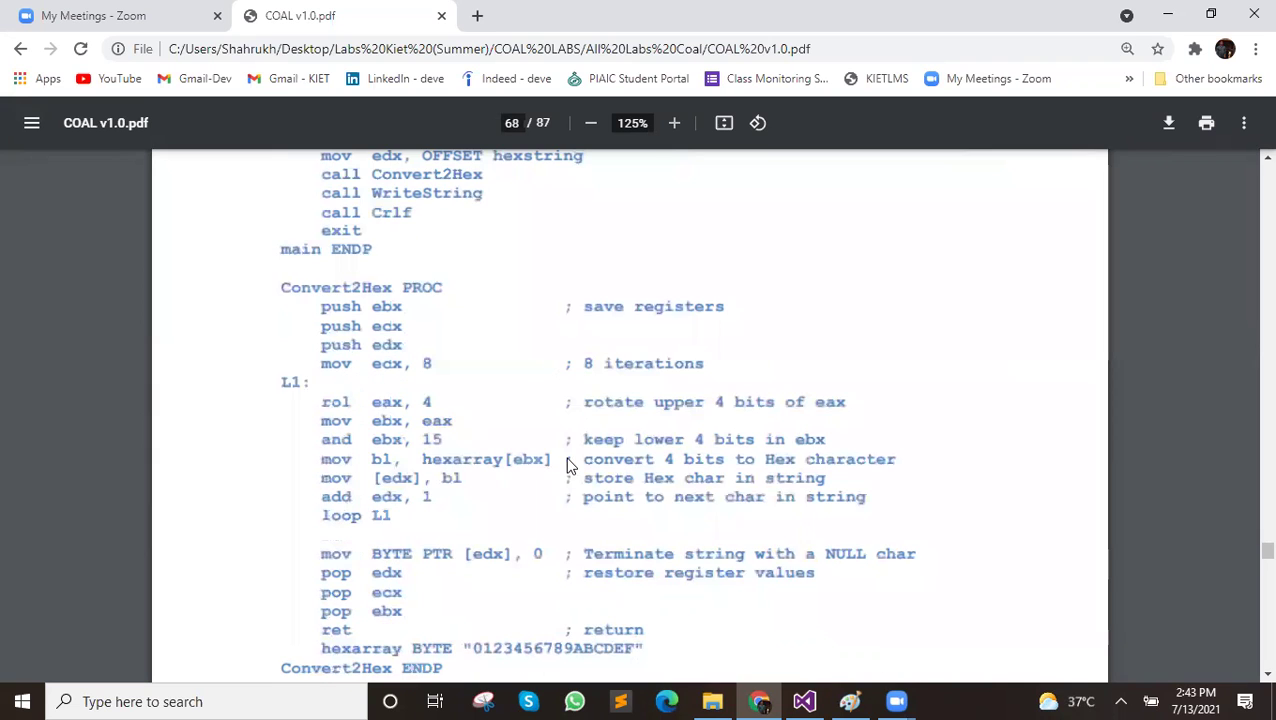
pyautogui.scroll(-2, 363, 274)
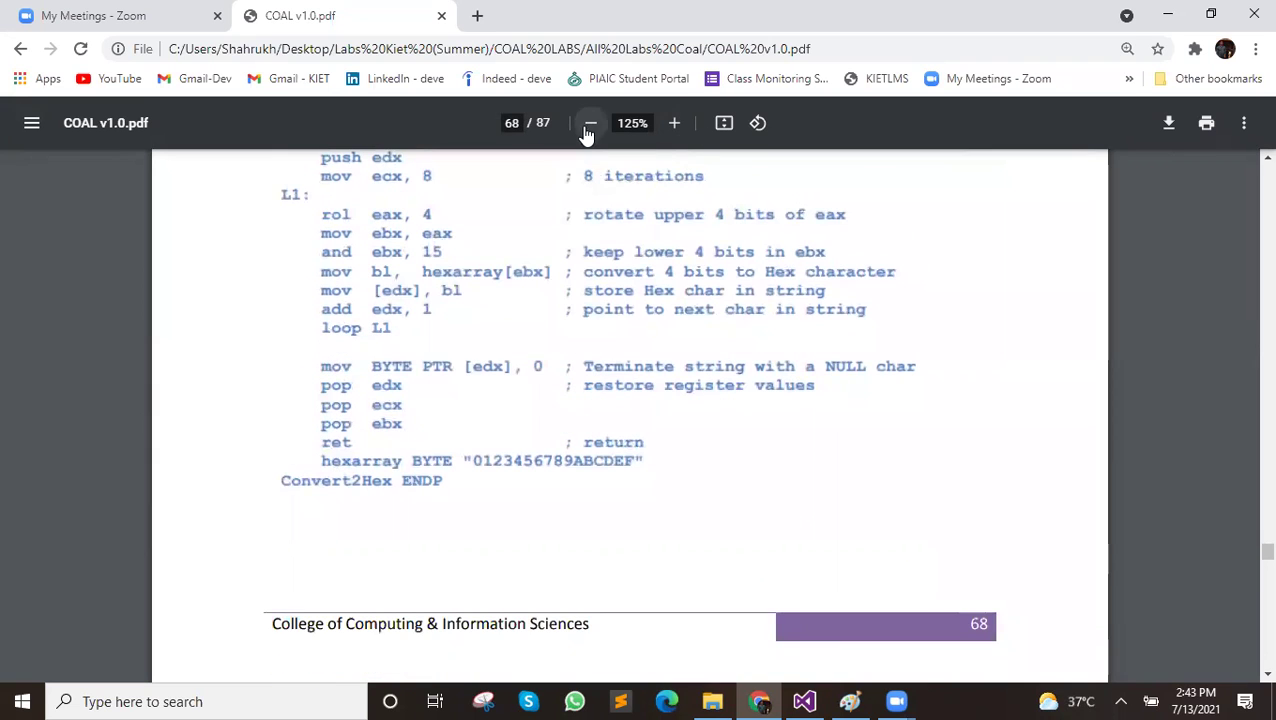
# Zoom the manual out to 110% and scroll back to the Convert2Hex listing on page 66
pyautogui.hotkey('ctrl', '-')
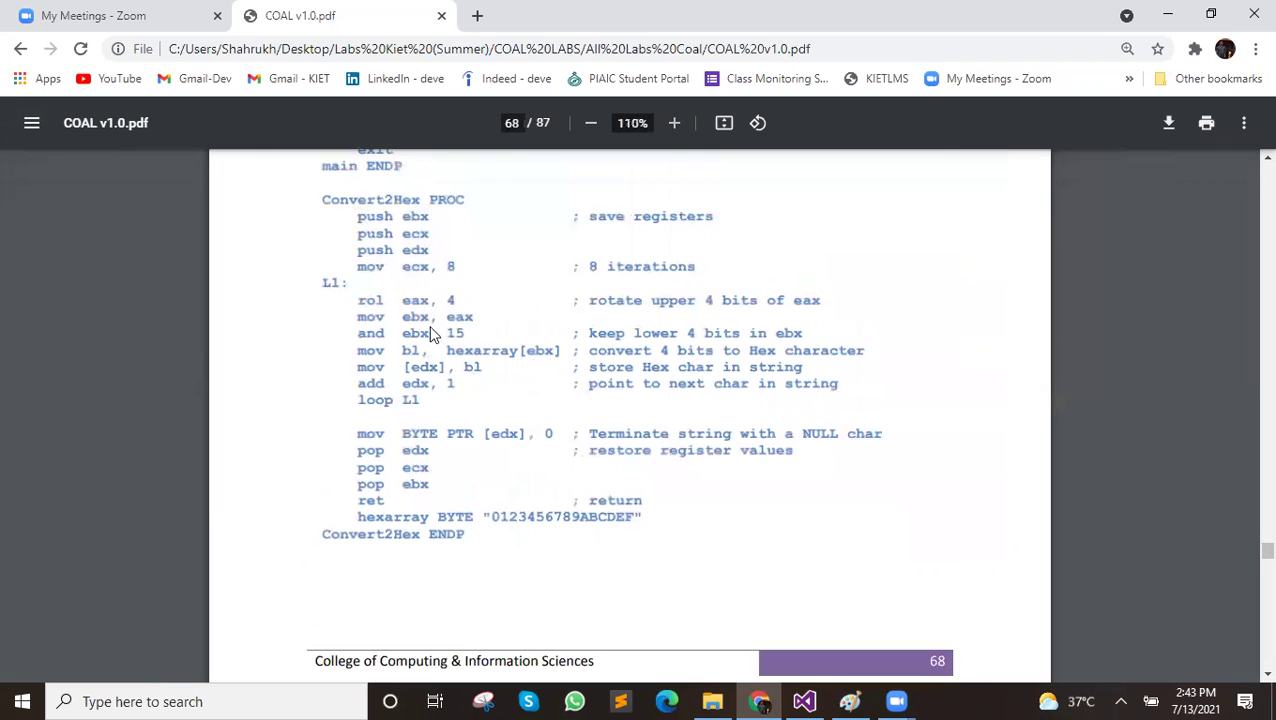
pyautogui.scroll(1, 486, 296)
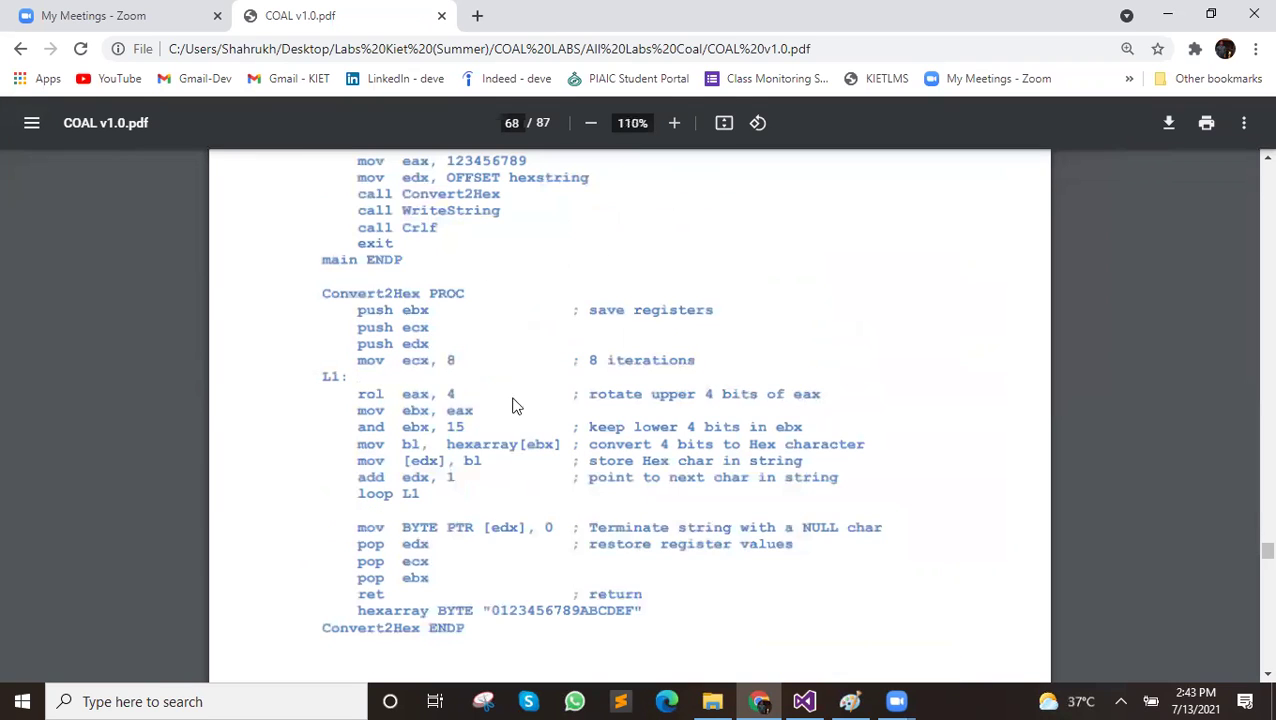
pyautogui.scroll(3, 515, 404)
pyautogui.scroll(-1, 467, 464)
pyautogui.scroll(-2, 463, 465)
pyautogui.scroll(2, 621, 455)
pyautogui.scroll(4, 636, 287)
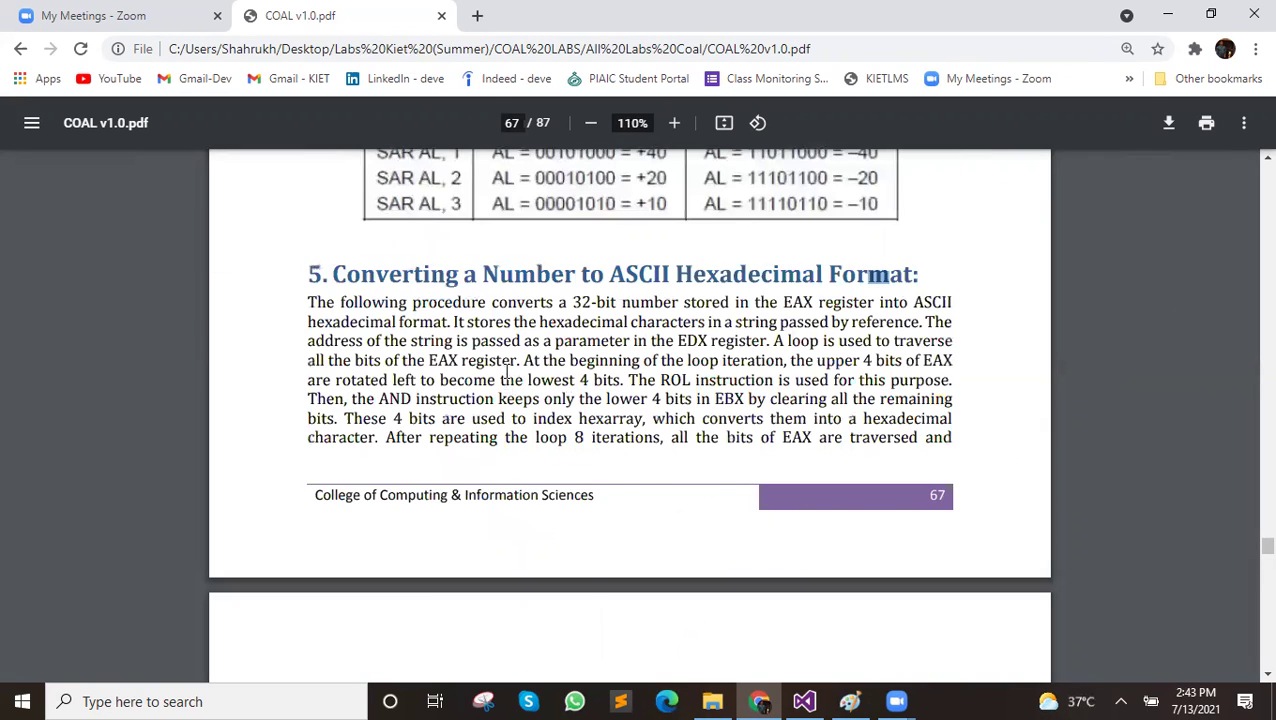
pyautogui.scroll(5, 506, 374)
pyautogui.scroll(4, 509, 378)
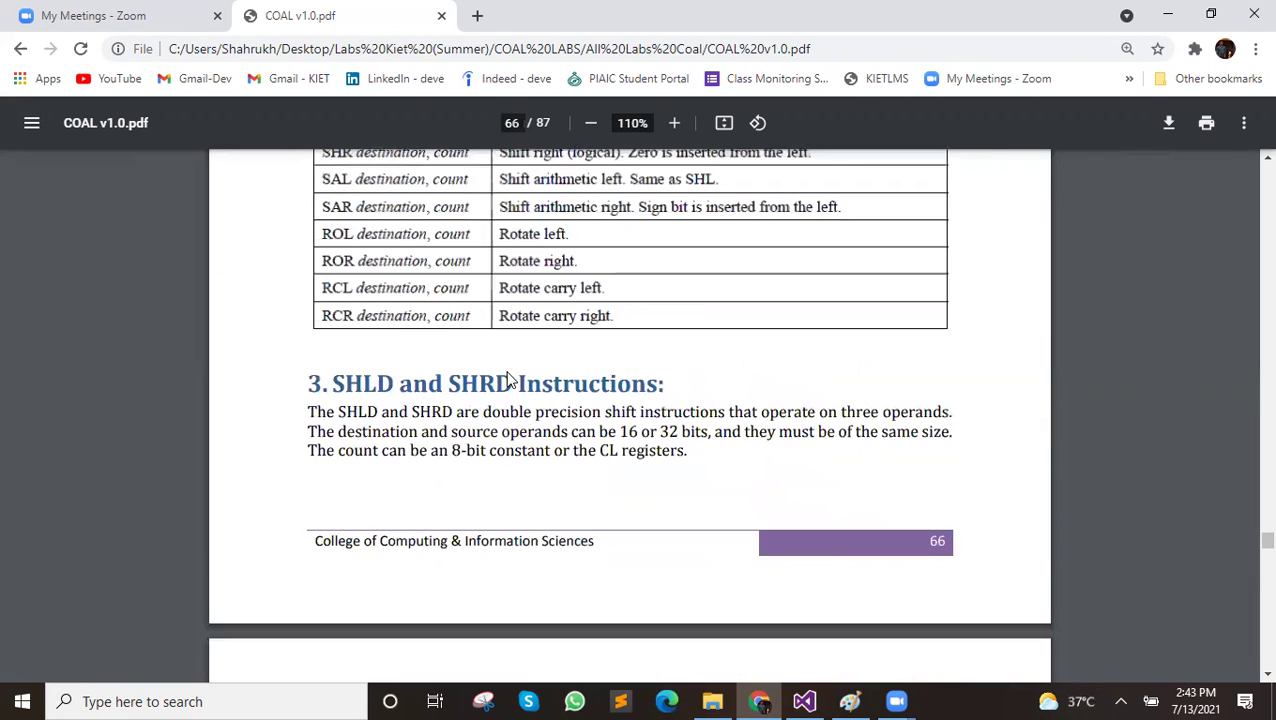
pyautogui.scroll(2, 456, 345)
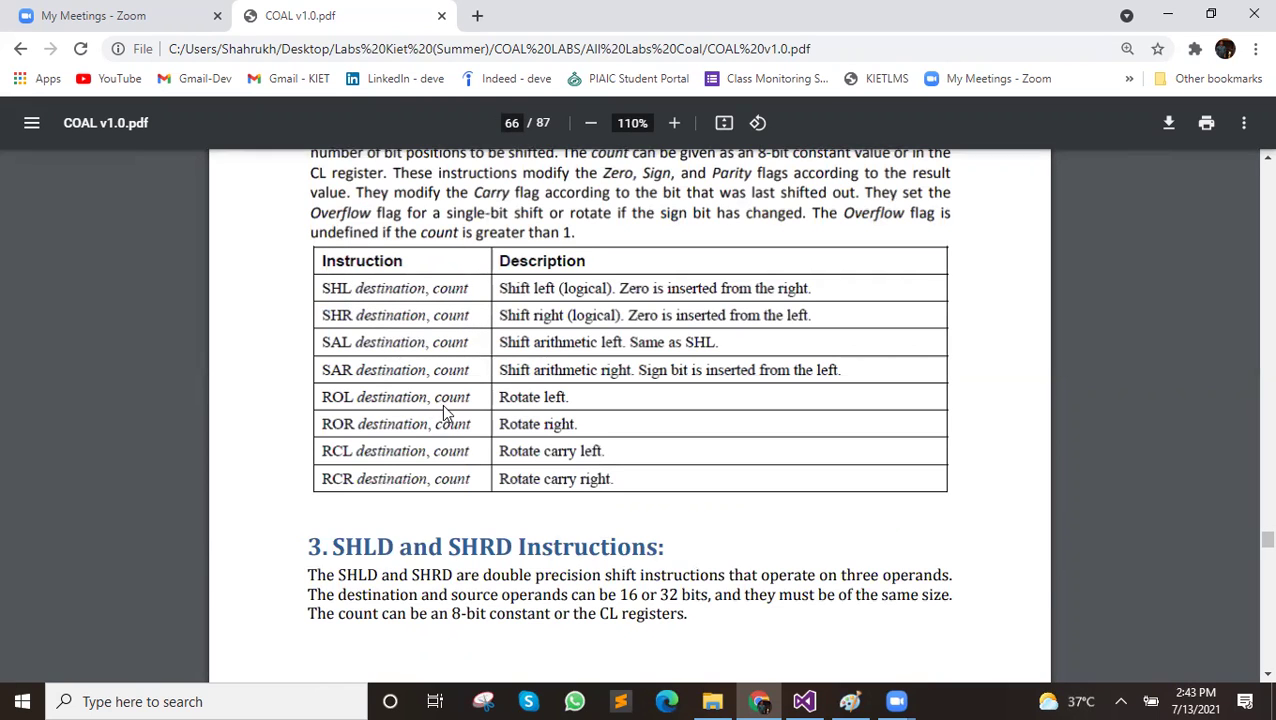
pyautogui.scroll(-5, 440, 404)
pyautogui.scroll(-5, 440, 445)
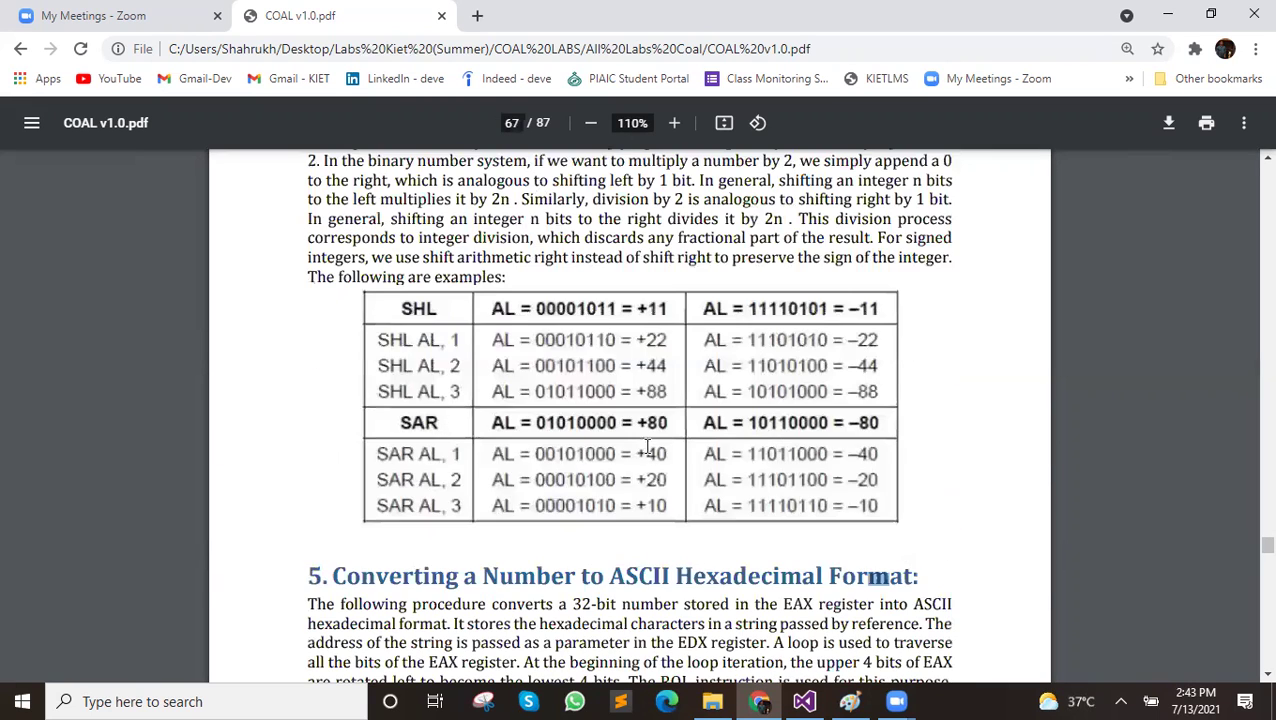
pyautogui.scroll(-3, 645, 450)
# Glance at the Paint shift diagrams and the Lab1.asm build, then return to the manual
pyautogui.click(851, 701)
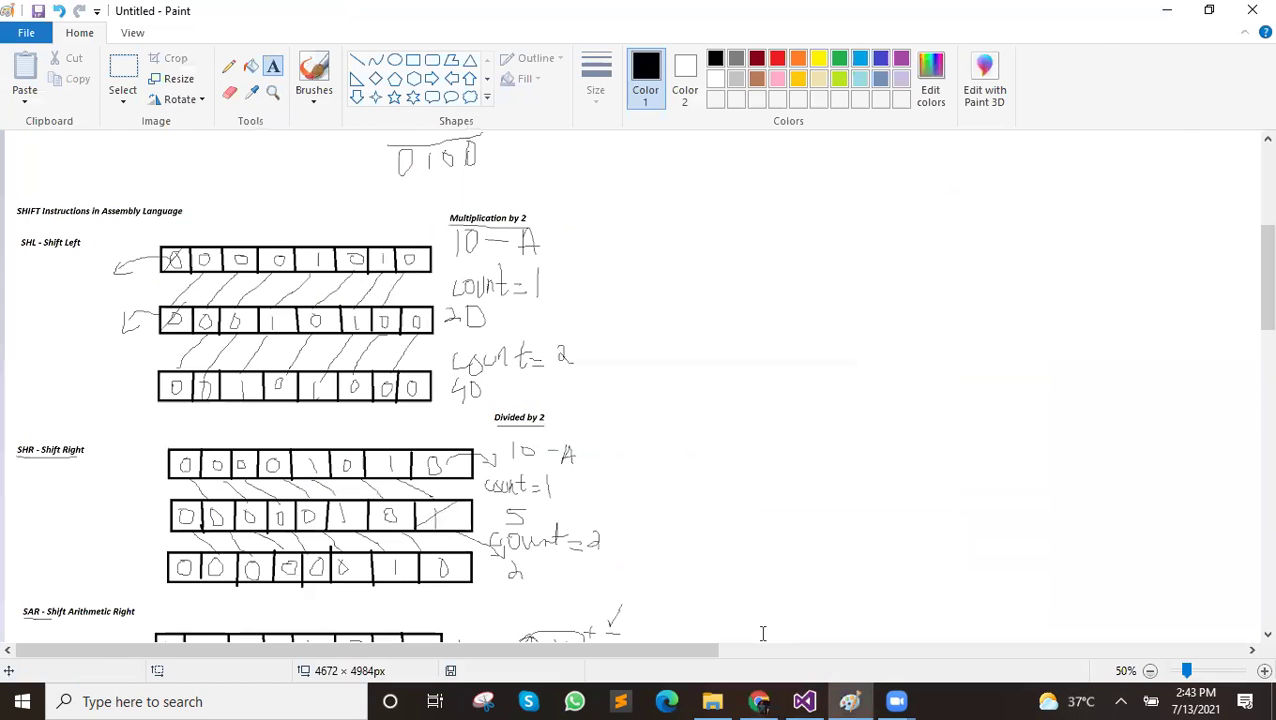
pyautogui.click(804, 701)
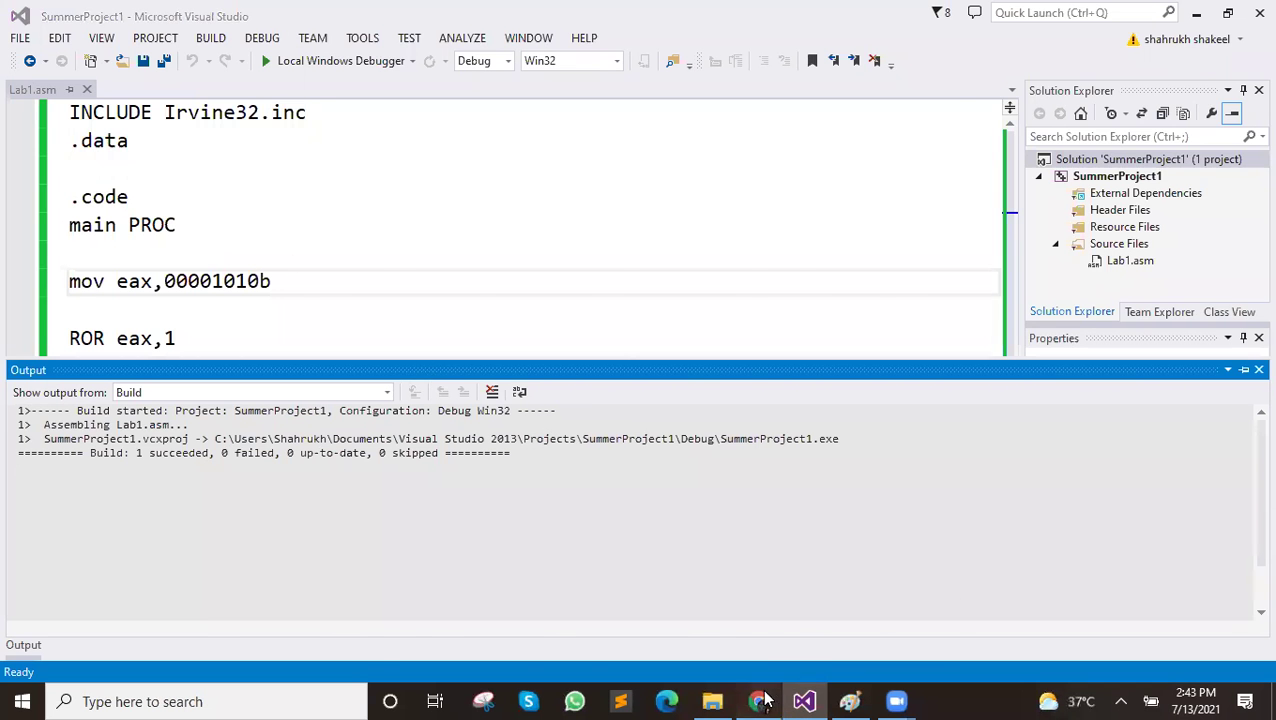
pyautogui.click(759, 701)
# Scroll the manual down to page 69
pyautogui.scroll(-5, 437, 333)
pyautogui.scroll(-3, 437, 333)
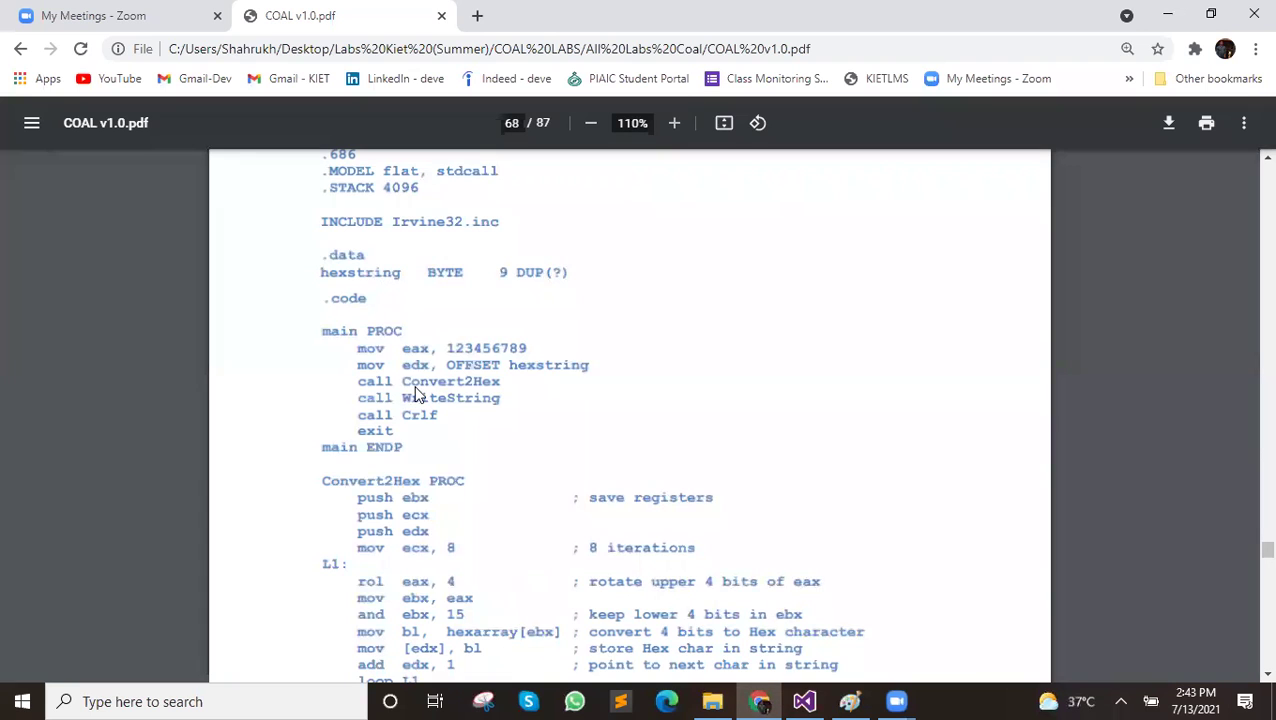
pyautogui.scroll(1, 416, 391)
pyautogui.scroll(2, 416, 391)
pyautogui.scroll(-1, 418, 390)
pyautogui.scroll(-3, 418, 390)
pyautogui.scroll(-2, 418, 390)
pyautogui.scroll(-3, 418, 390)
pyautogui.scroll(-1, 420, 385)
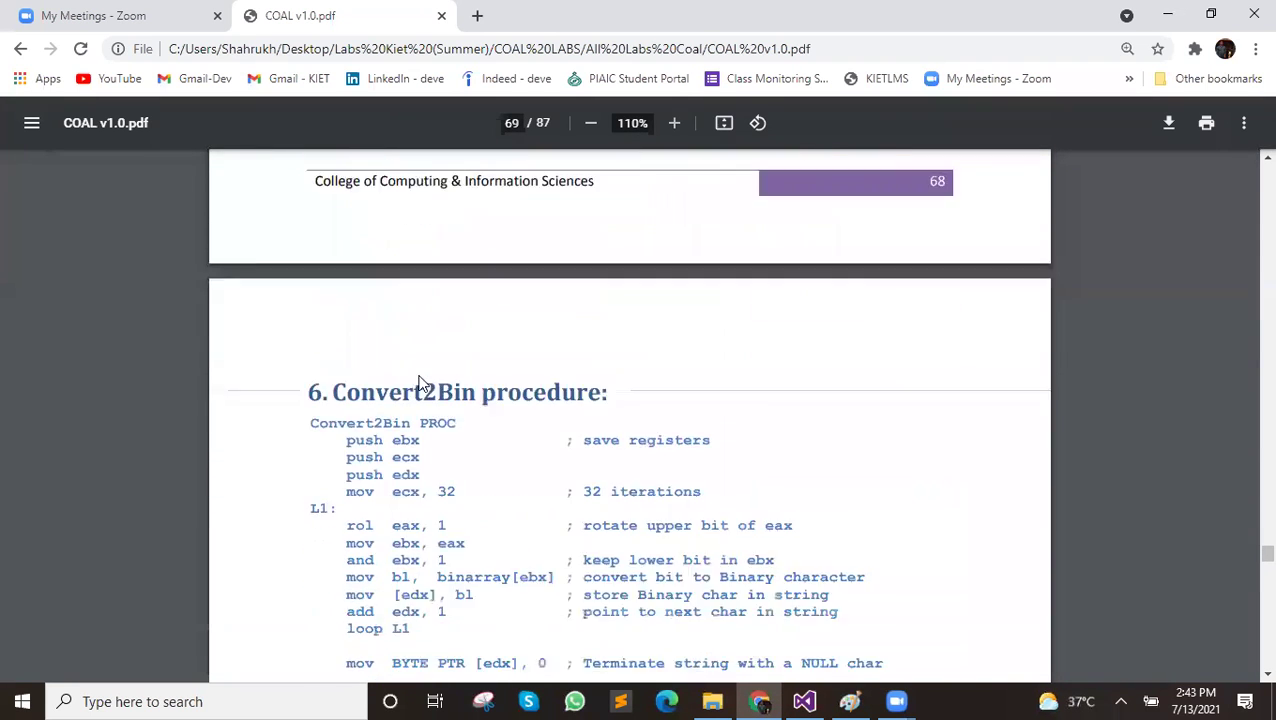
pyautogui.scroll(-1, 418, 380)
pyautogui.scroll(-4, 342, 335)
pyautogui.scroll(5, 342, 336)
pyautogui.scroll(-3, 533, 478)
pyautogui.scroll(-2, 396, 447)
# Highlight the section 7 heading, 'Intel instruction', and the words Multiplication and Division
pyautogui.moveTo(308, 428); pyautogui.dragTo(738, 430)
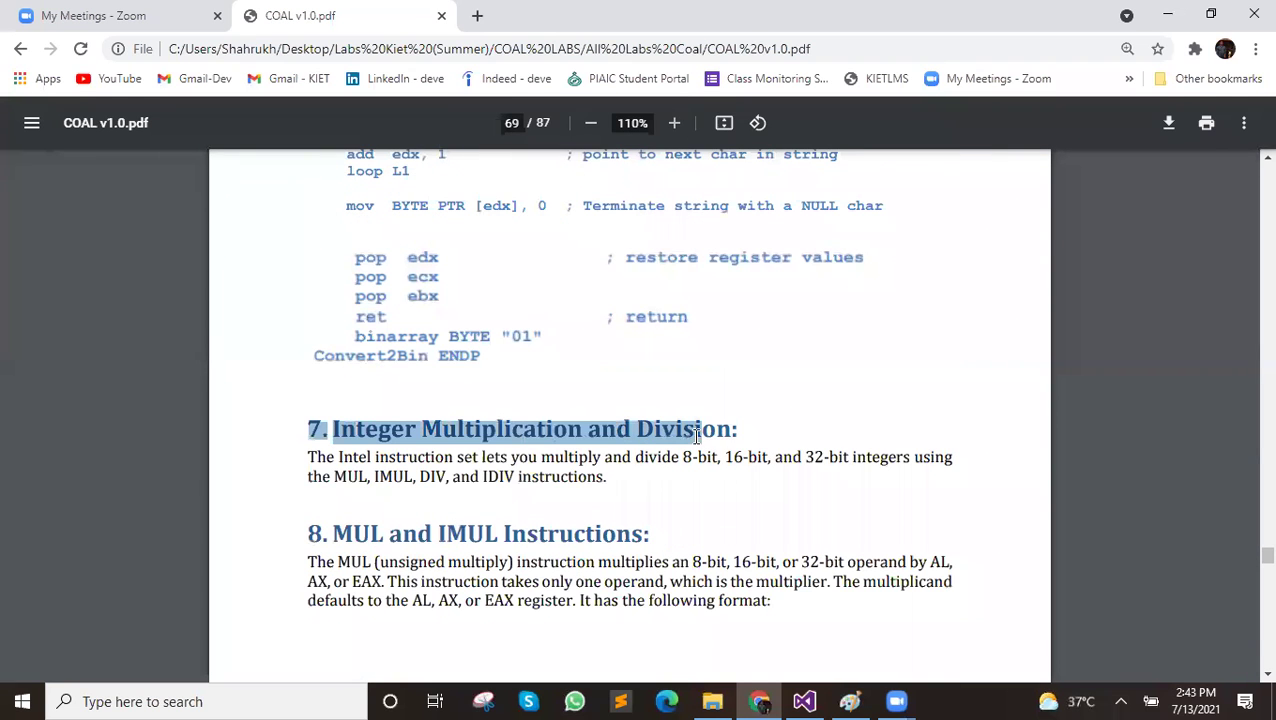
pyautogui.click(355, 465)
pyautogui.moveTo(338, 460); pyautogui.dragTo(436, 460)
pyautogui.click(497, 436)
pyautogui.doubleClick(497, 430)
pyautogui.click(684, 433)
pyautogui.doubleClick(685, 432)
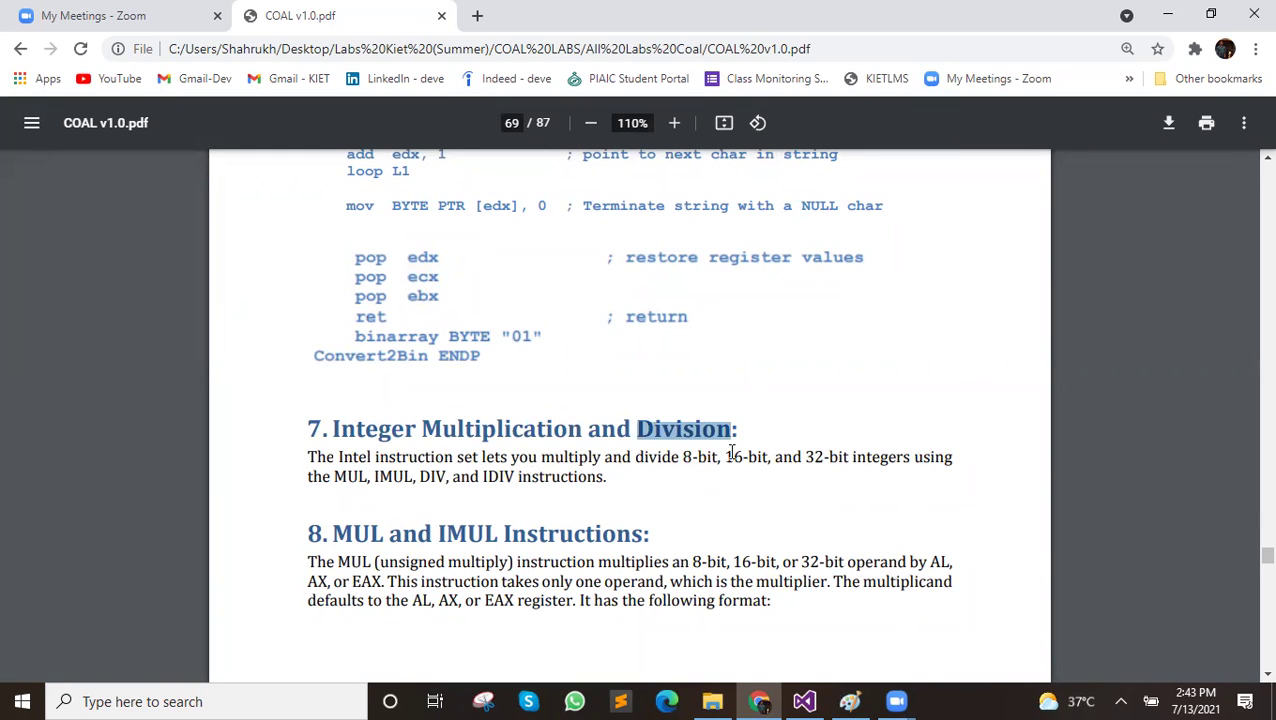
pyautogui.click(350, 483)
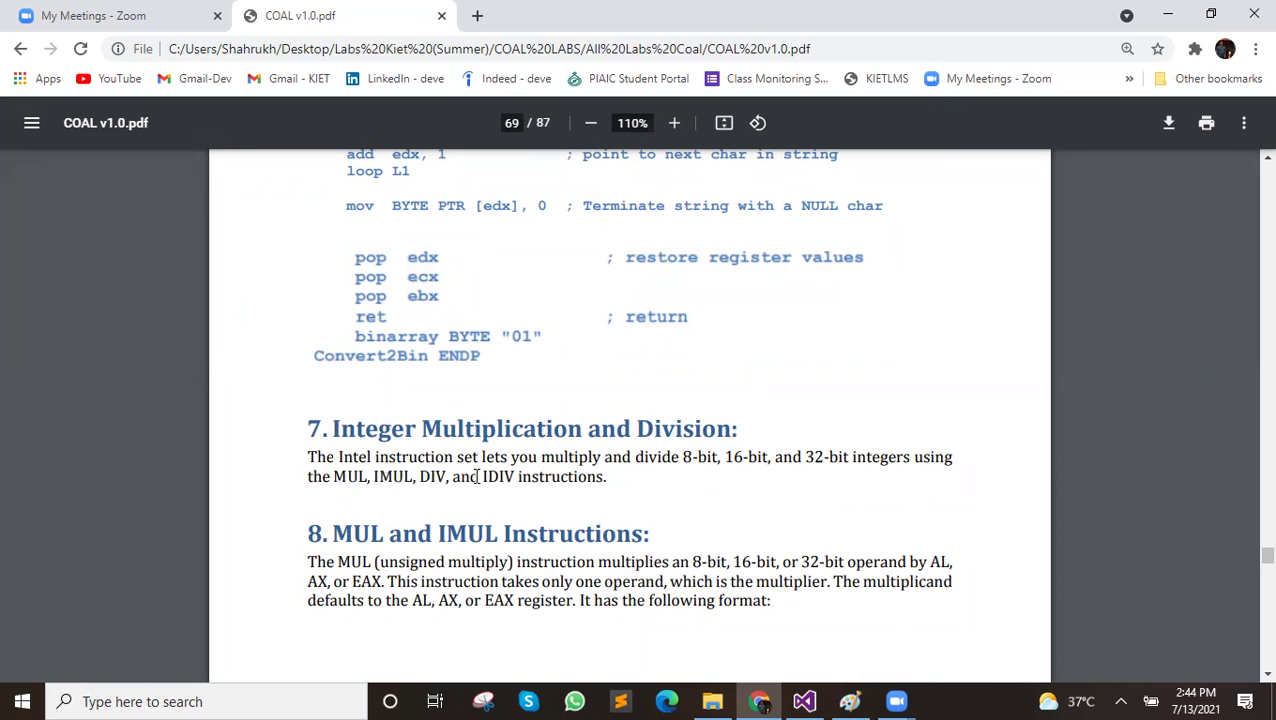
# Highlight IMUL and MUL in the section 8 heading and the unsigned multiply explanation
pyautogui.doubleClick(467, 533)
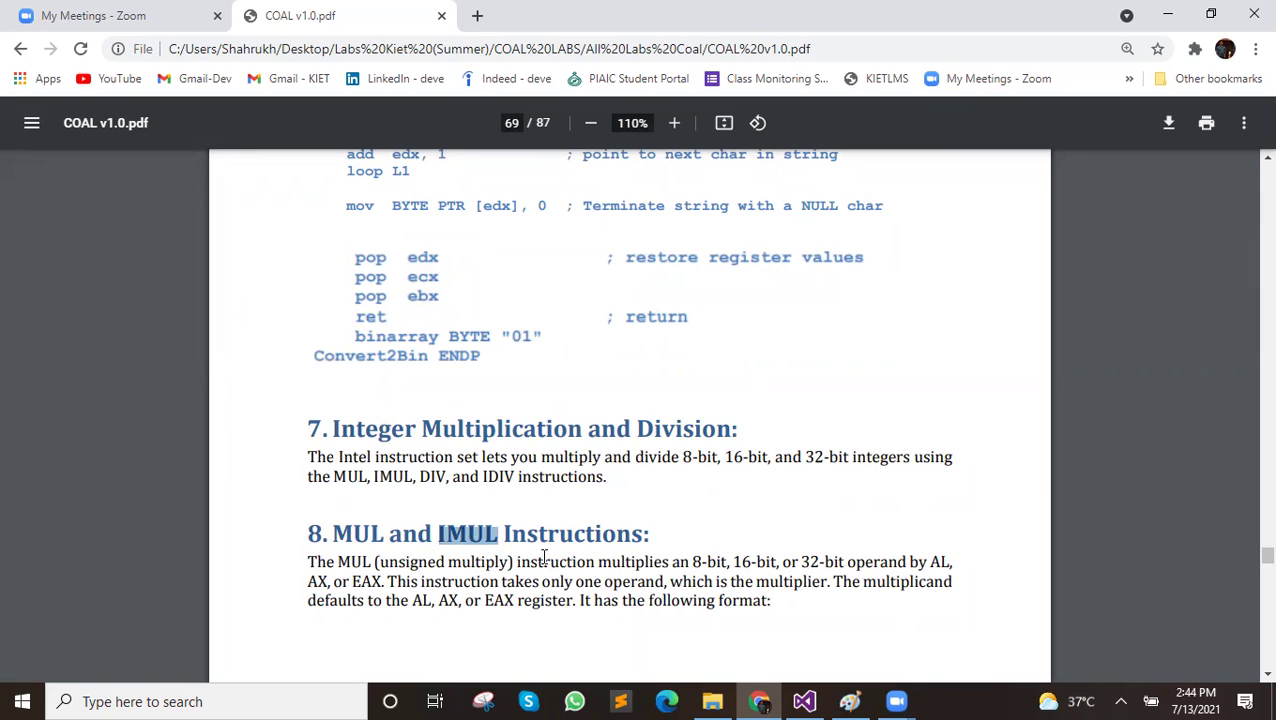
pyautogui.click(463, 545)
pyautogui.doubleClick(477, 562)
pyautogui.doubleClick(461, 535)
pyautogui.doubleClick(477, 533)
pyautogui.doubleClick(373, 533)
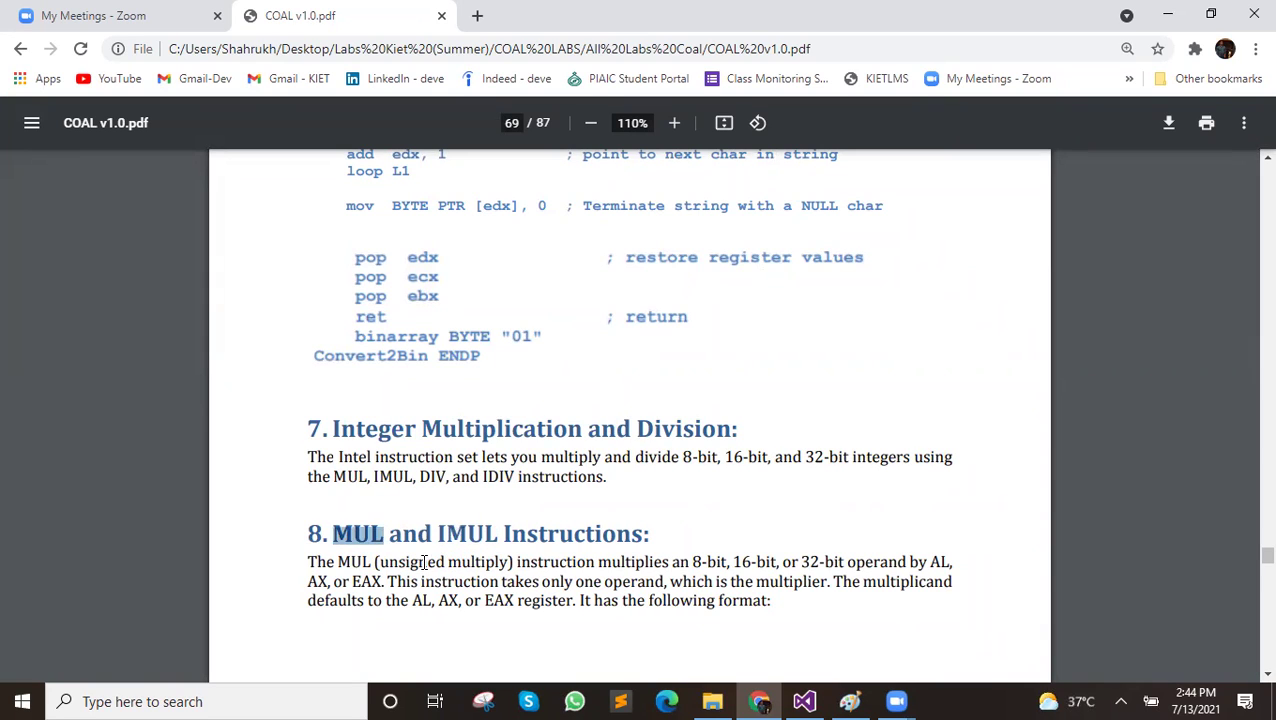
pyautogui.moveTo(377, 562); pyautogui.dragTo(497, 562)
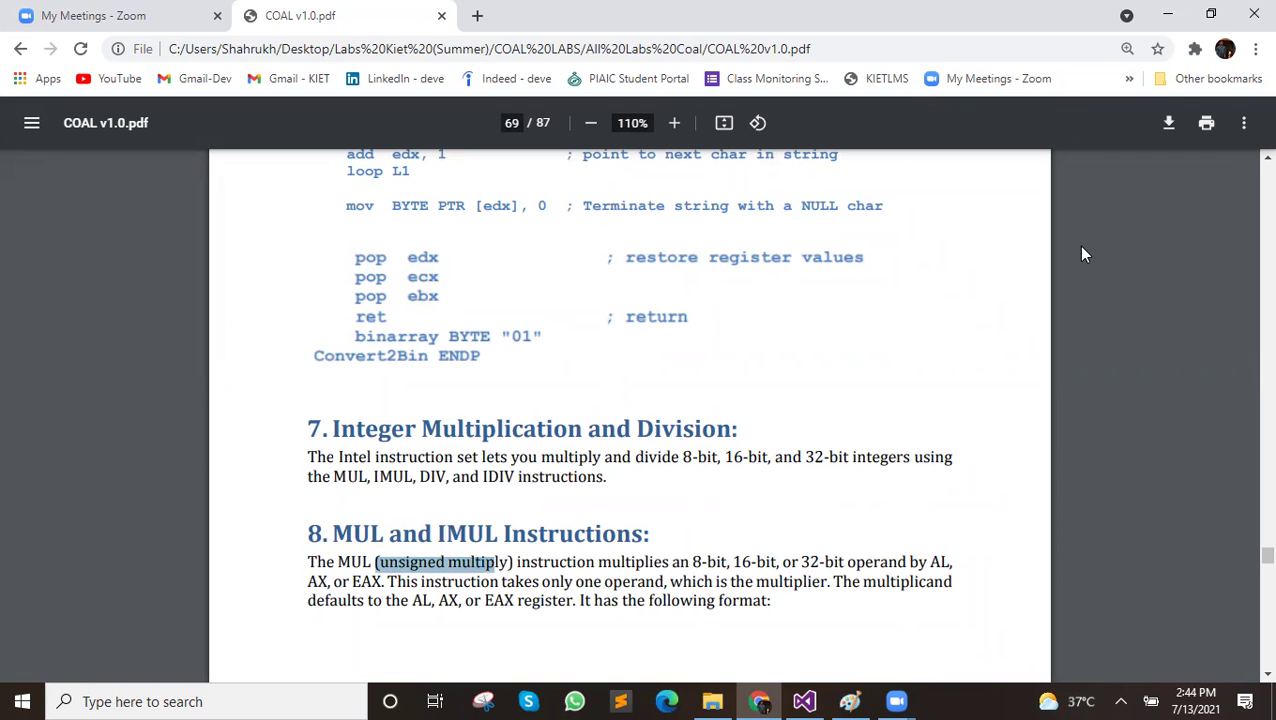
# Scroll up to page 65 and highlight the LAB 11 title heading
pyautogui.scroll(3, 1083, 254)
pyautogui.scroll(8, 1050, 267)
pyautogui.scroll(8, 835, 402)
pyautogui.scroll(7, 835, 404)
pyautogui.scroll(4, 835, 404)
pyautogui.scroll(4, 835, 404)
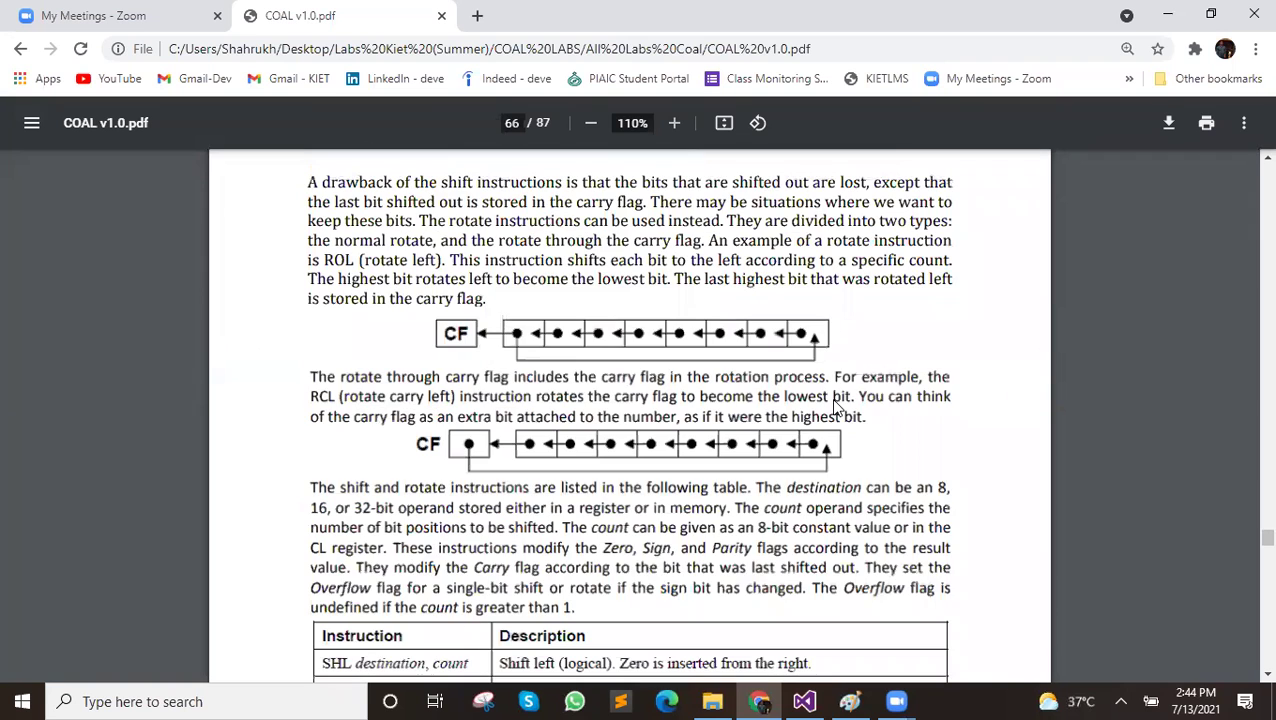
pyautogui.scroll(10, 835, 404)
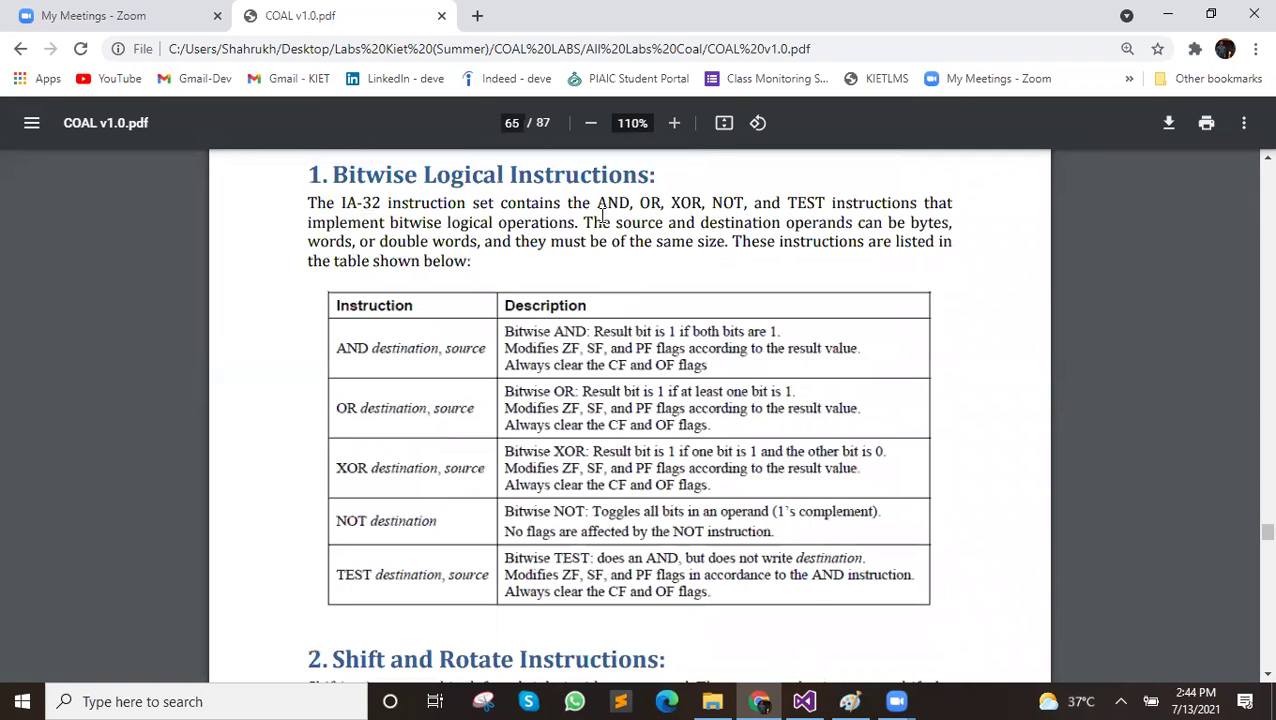
pyautogui.scroll(1, 603, 216)
pyautogui.moveTo(590, 210); pyautogui.dragTo(857, 245)
pyautogui.click(829, 262)
pyautogui.moveTo(316, 307); pyautogui.dragTo(655, 308)
# Highlight the Shift and Rotate Instructions heading, read through the section, then return to Paint
pyautogui.scroll(-2, 650, 300)
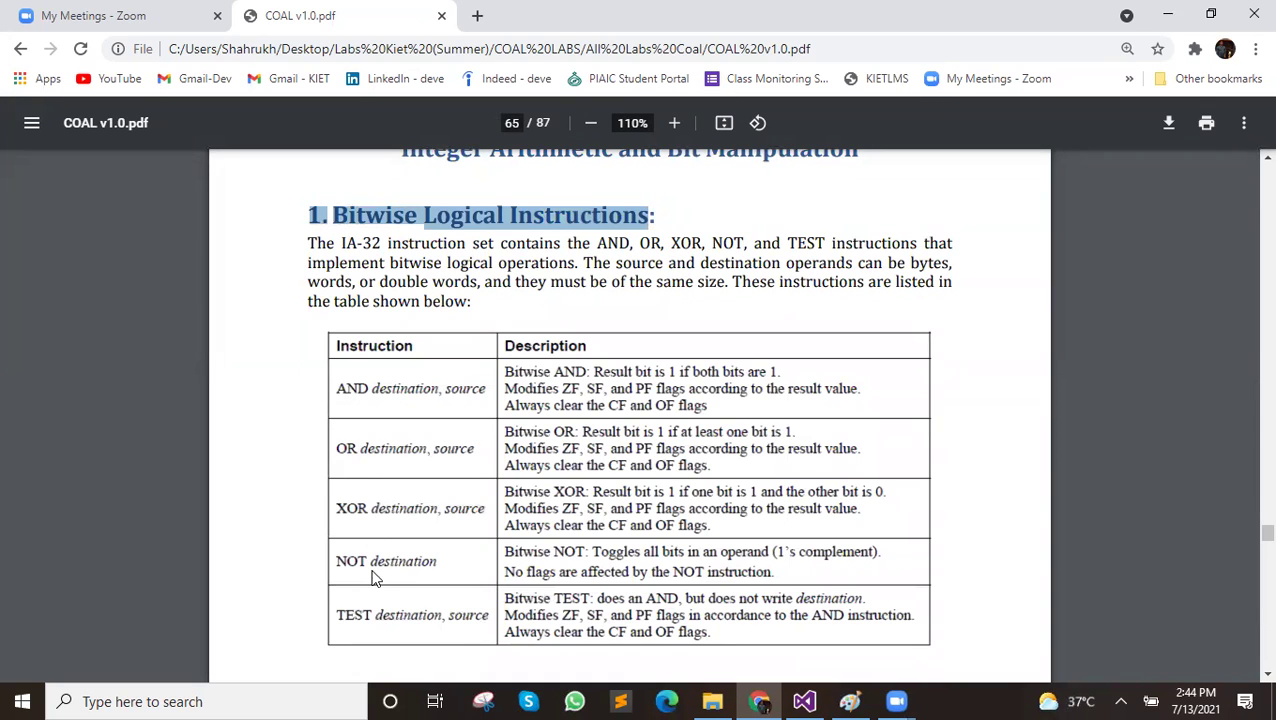
pyautogui.scroll(-3, 382, 581)
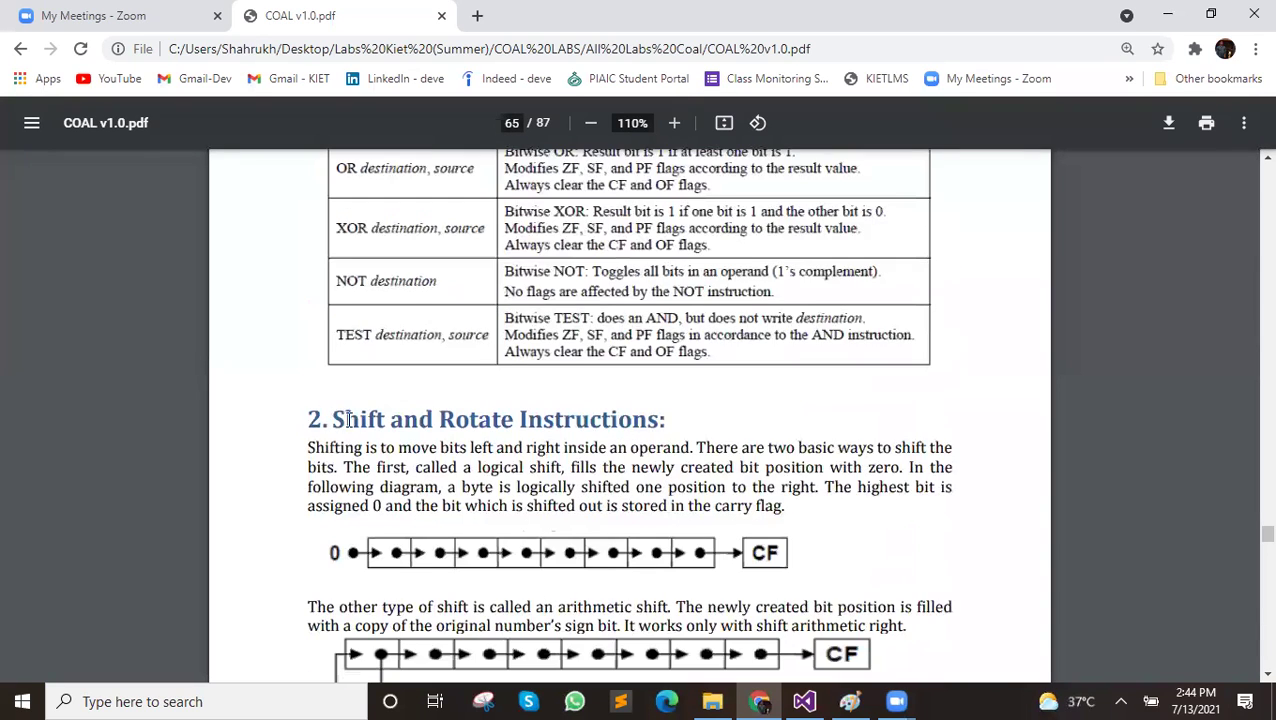
pyautogui.tripleClick(655, 422)
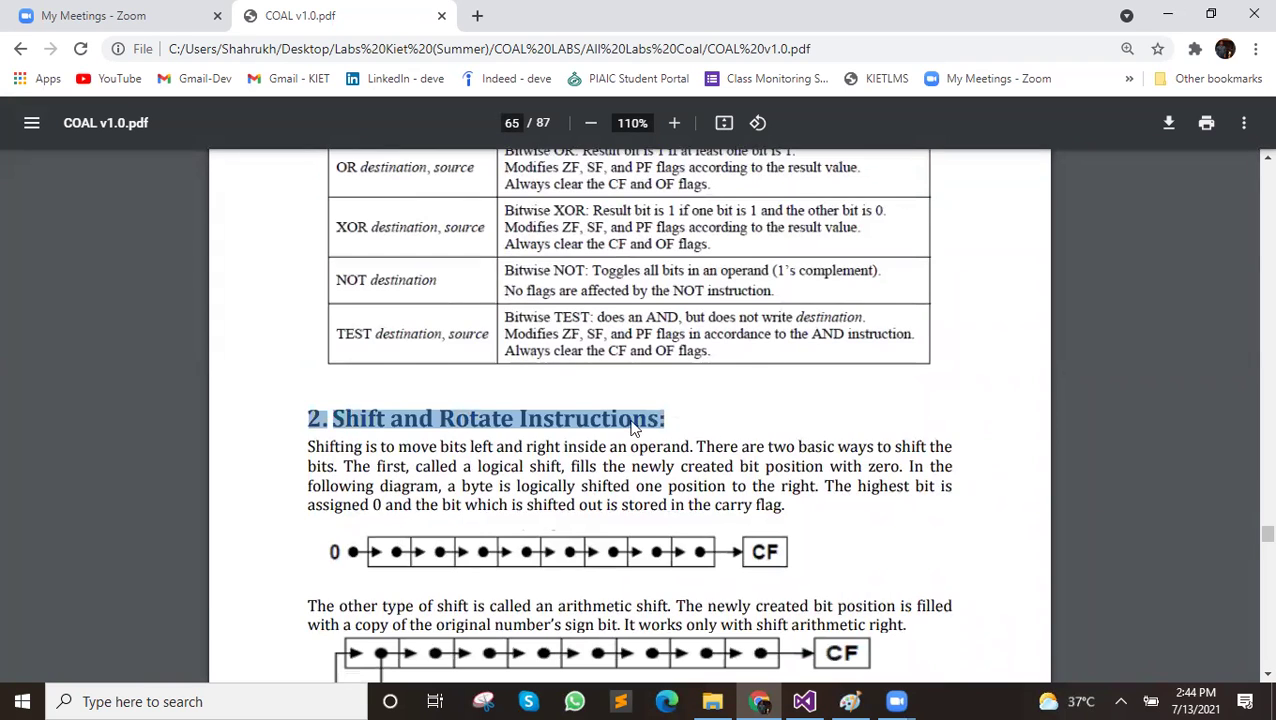
pyautogui.scroll(-2, 332, 213)
pyautogui.scroll(-5, 640, 330)
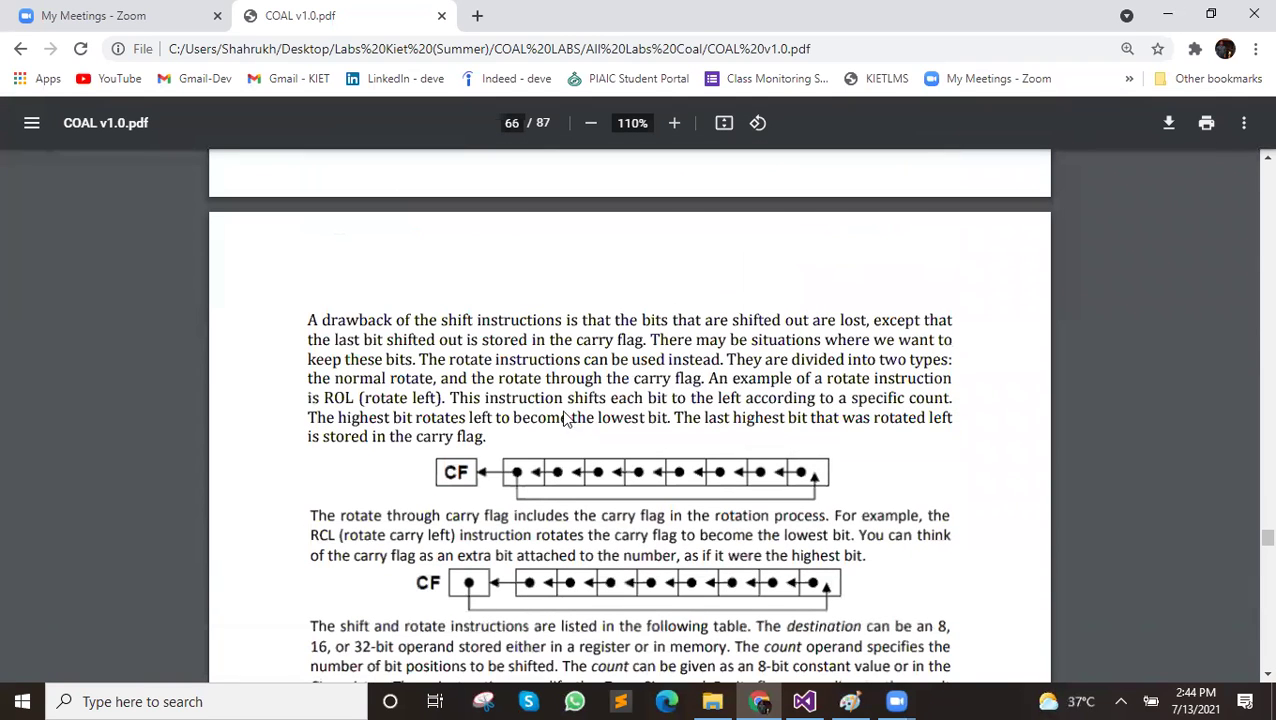
pyautogui.scroll(-5, 370, 395)
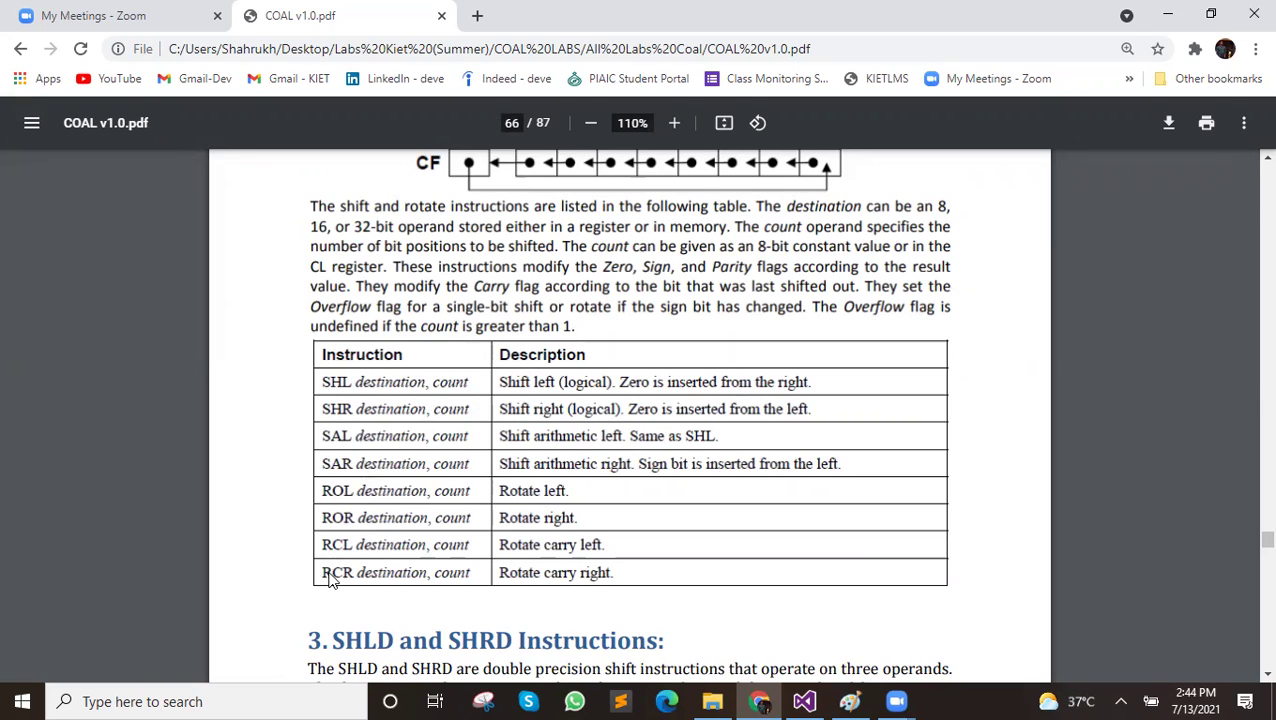
pyautogui.scroll(-1, 360, 562)
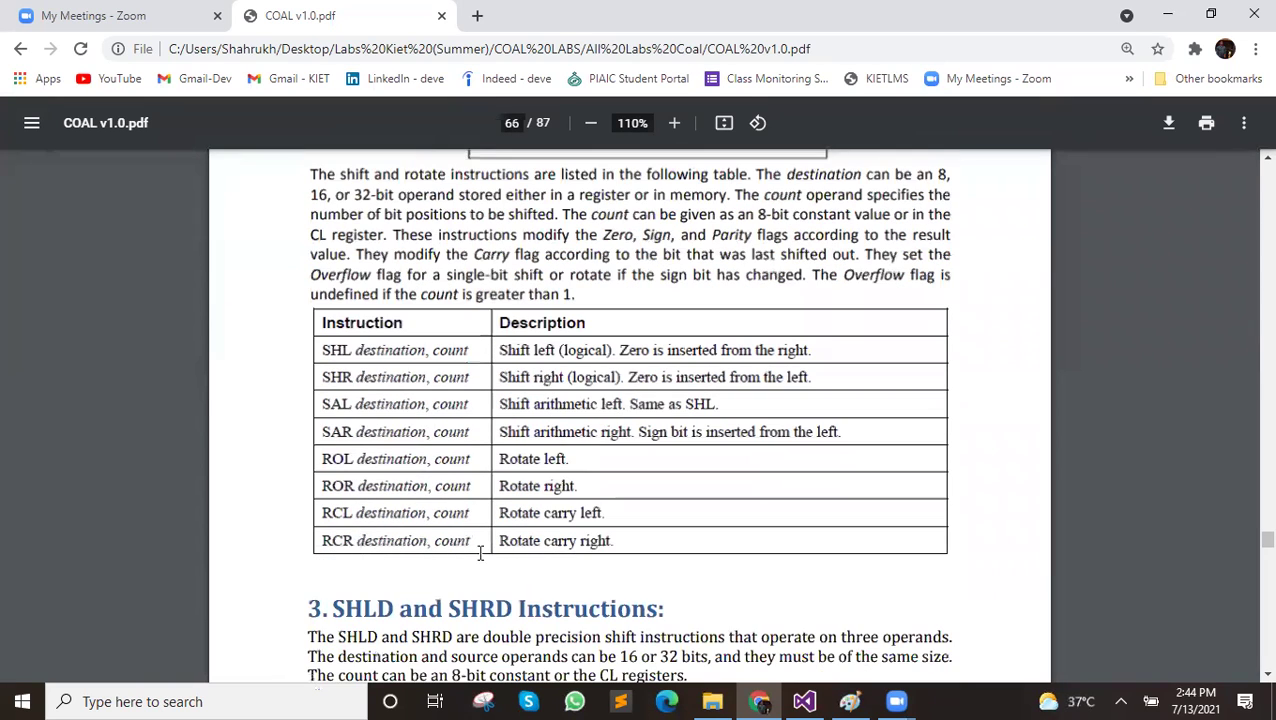
pyautogui.scroll(5, 550, 462)
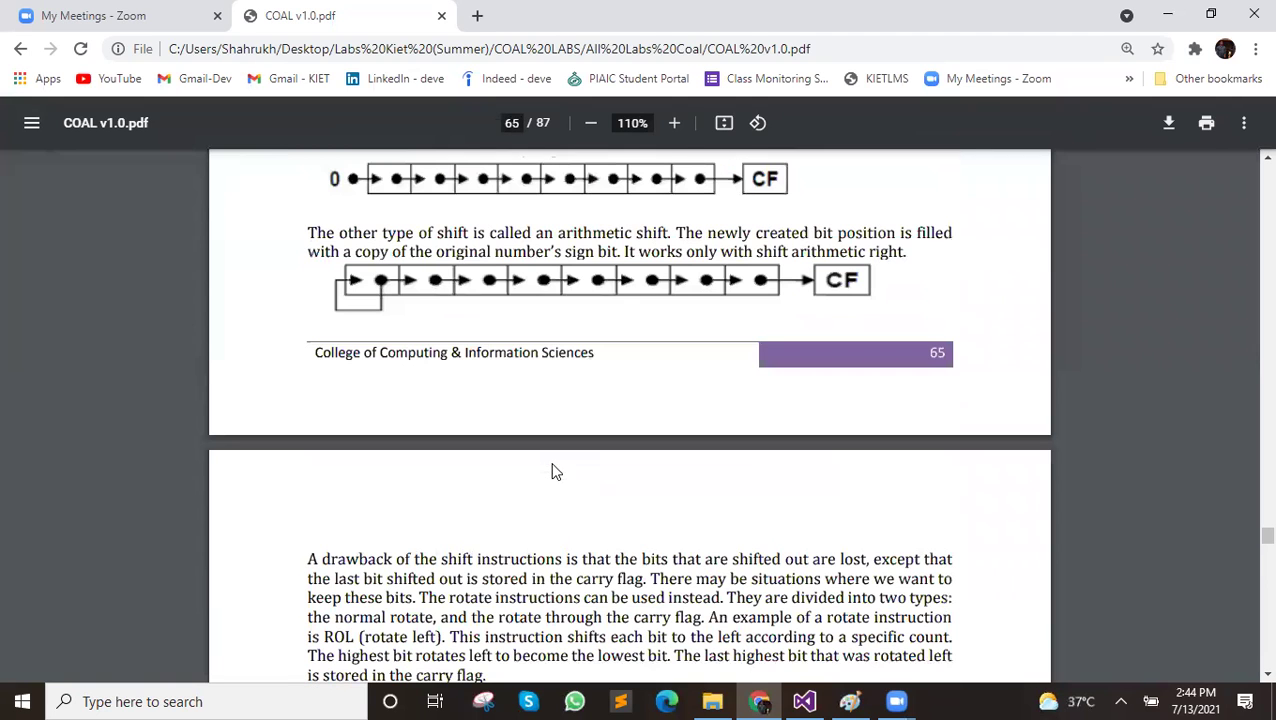
pyautogui.scroll(5, 488, 358)
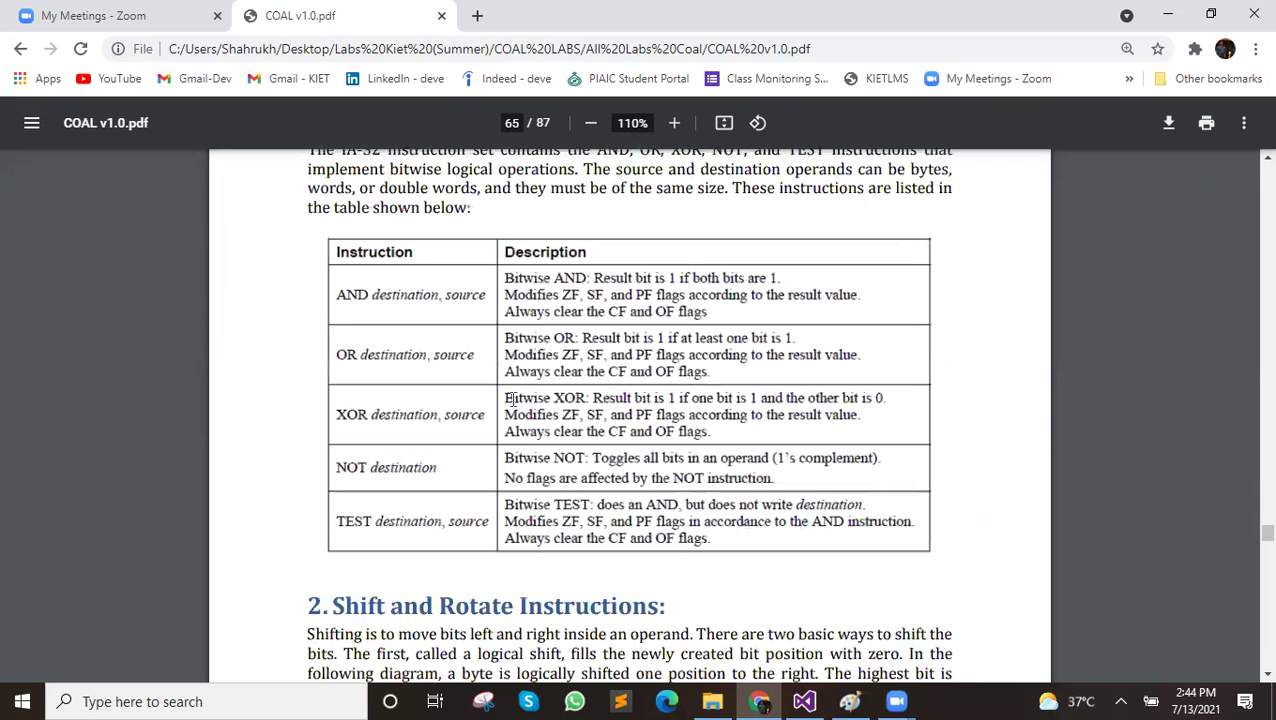
pyautogui.hotkey('alt', 'Tab')
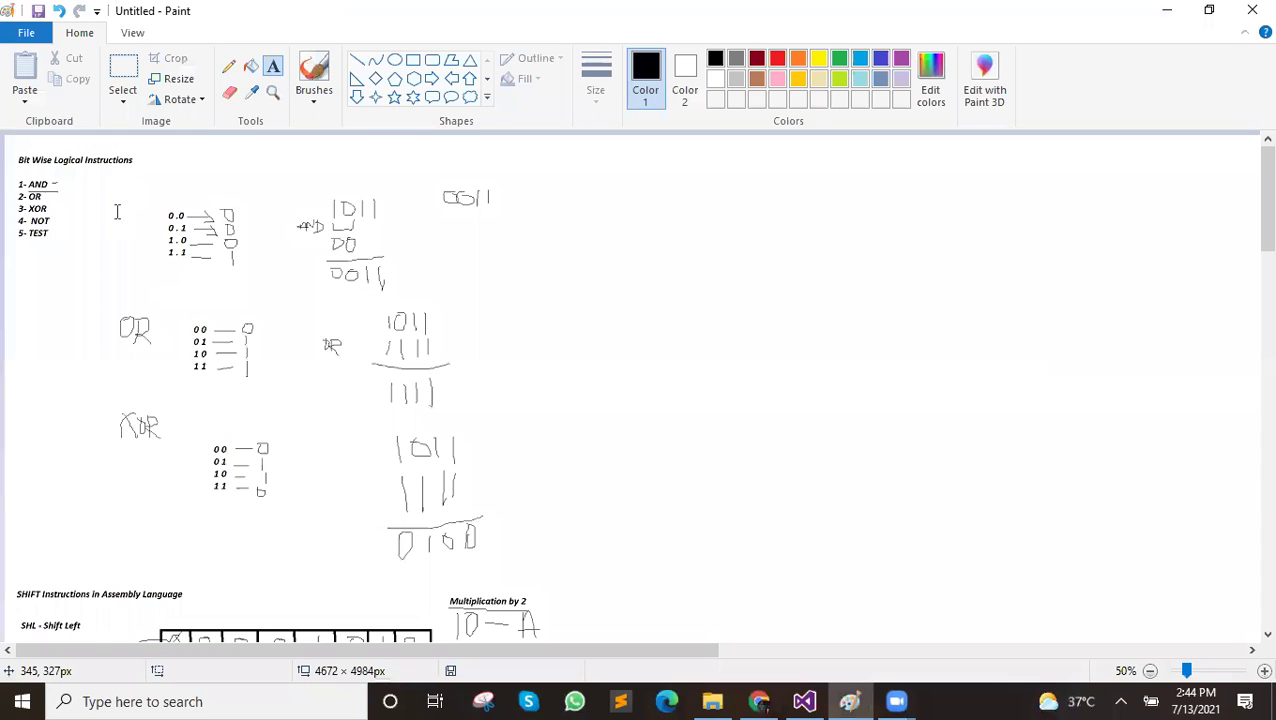
# Scroll to the ROR diagrams, close Visual Studio's Output panel on Lab1.asm, then return to the diagrams
pyautogui.scroll(-10, 117, 211)
pyautogui.scroll(-3, 643, 611)
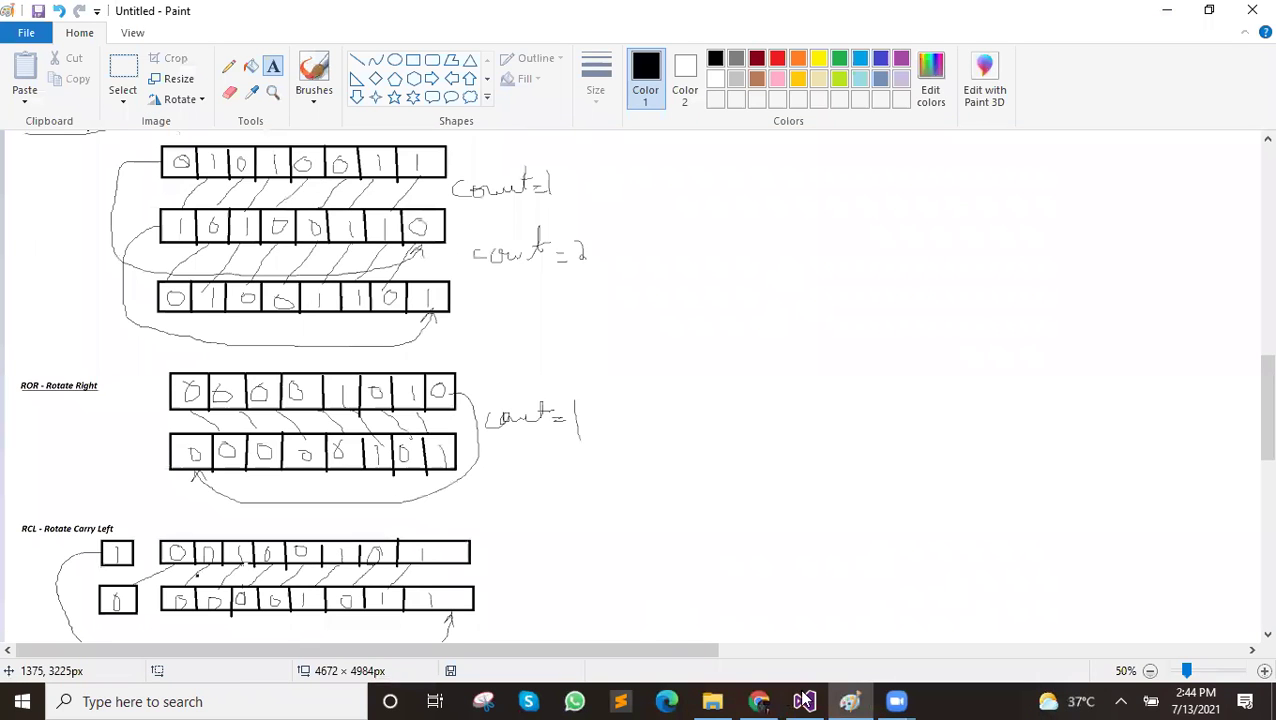
pyautogui.click(804, 701)
pyautogui.click(1258, 370)
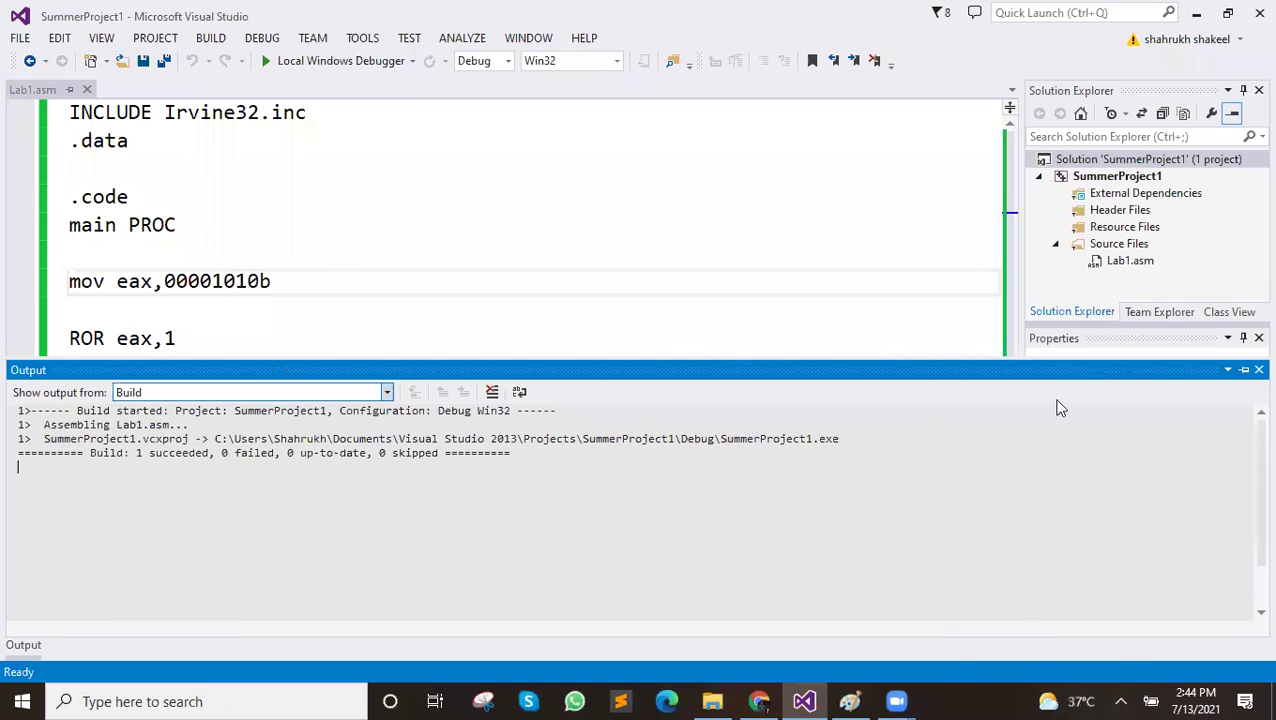
pyautogui.scroll(-2, 276, 362)
pyautogui.click(848, 700)
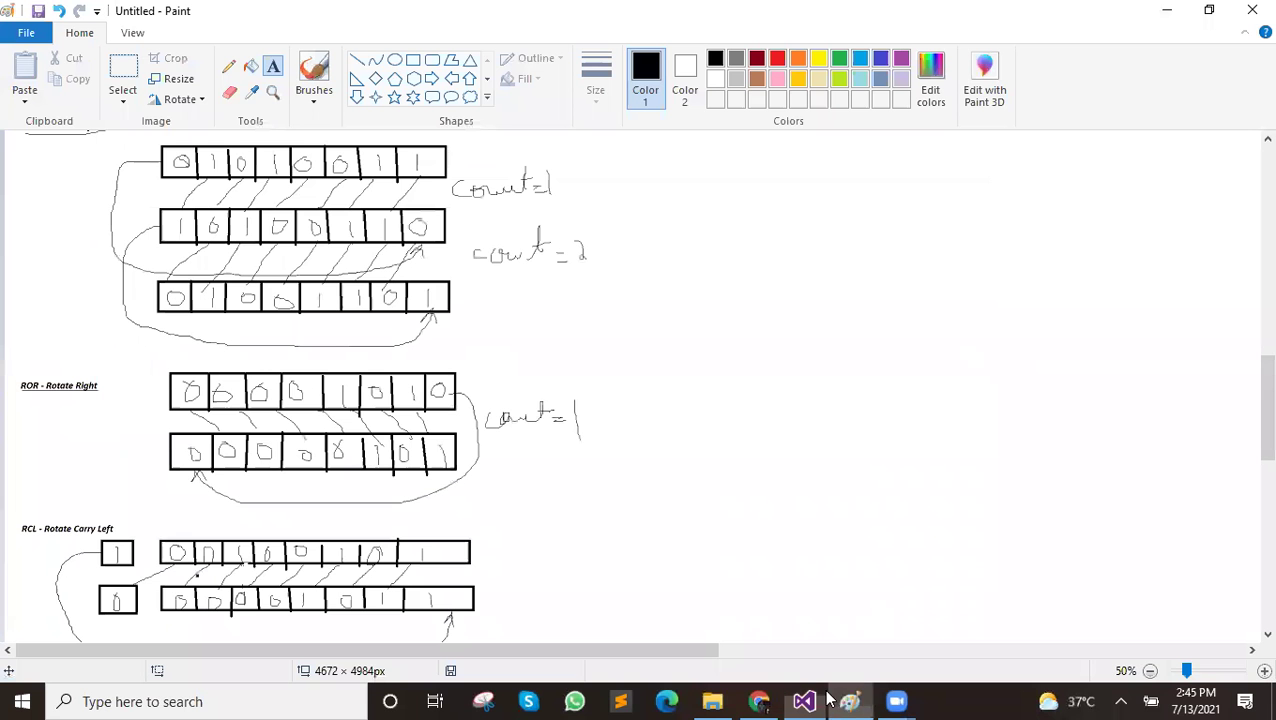
# Restore and minimize Visual Studio twice, leaving the All Labs Coal folder in view
pyautogui.click(816, 699)
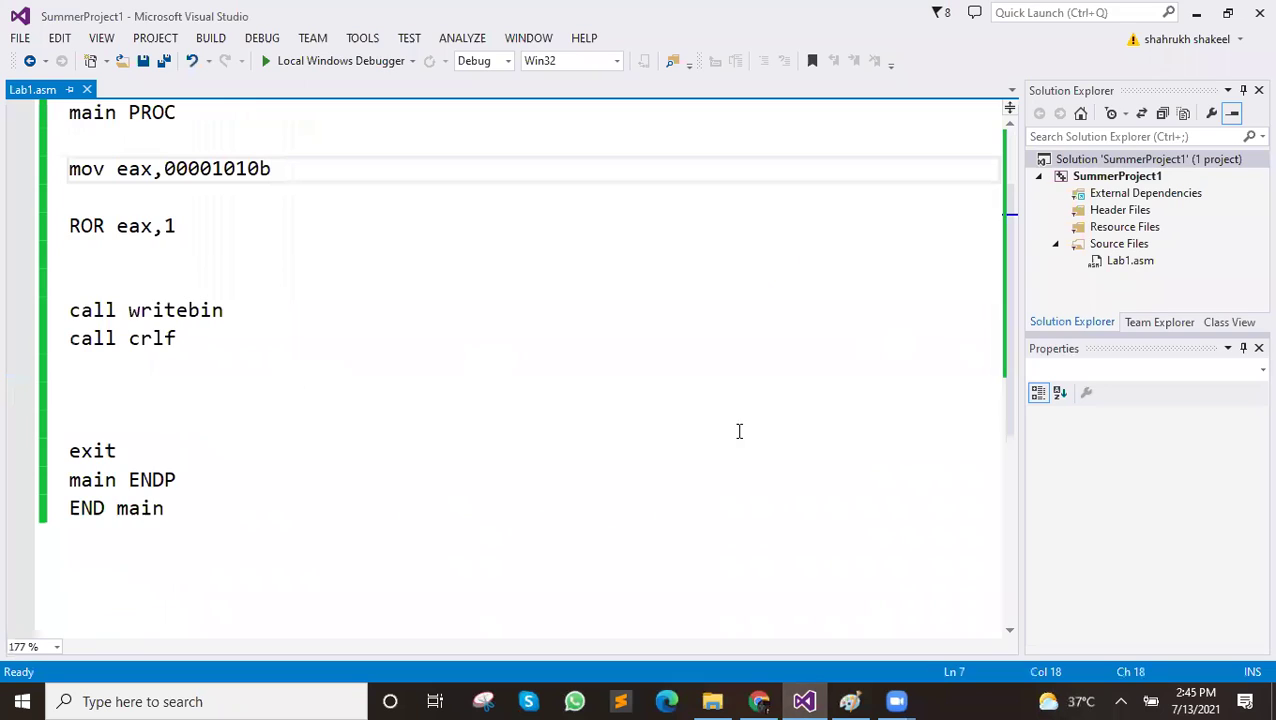
pyautogui.click(1195, 14)
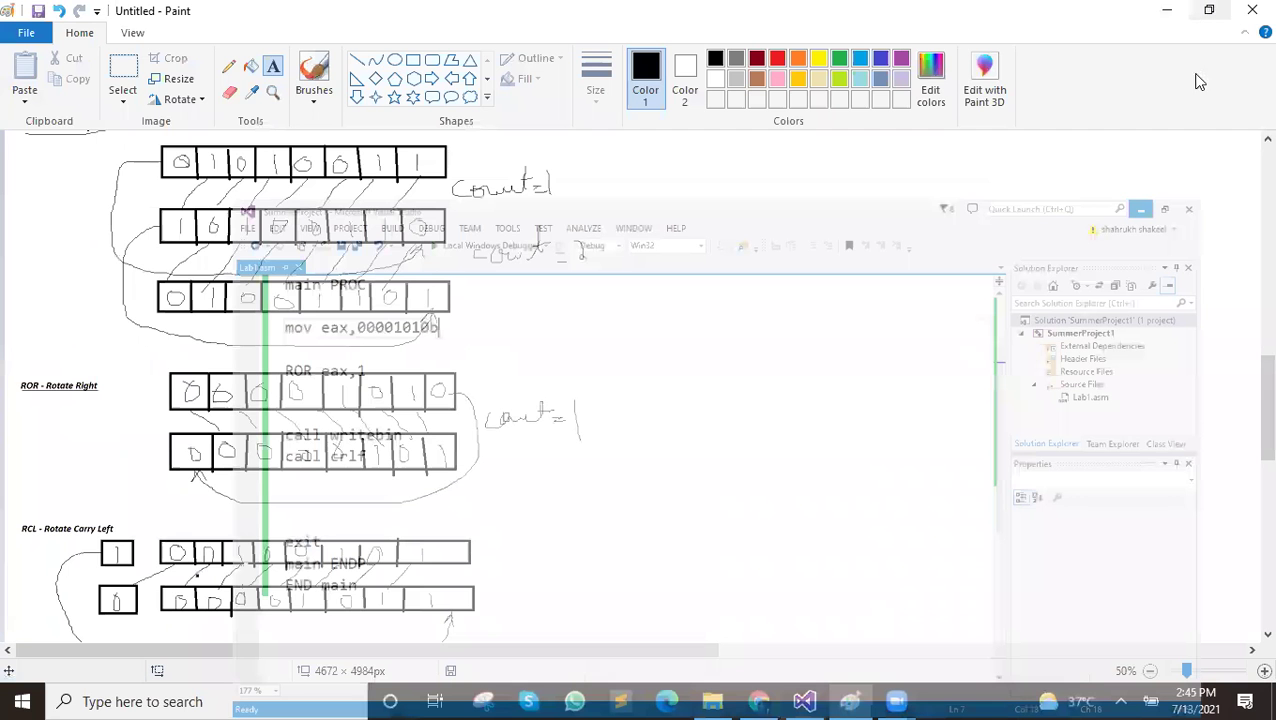
pyautogui.click(804, 700)
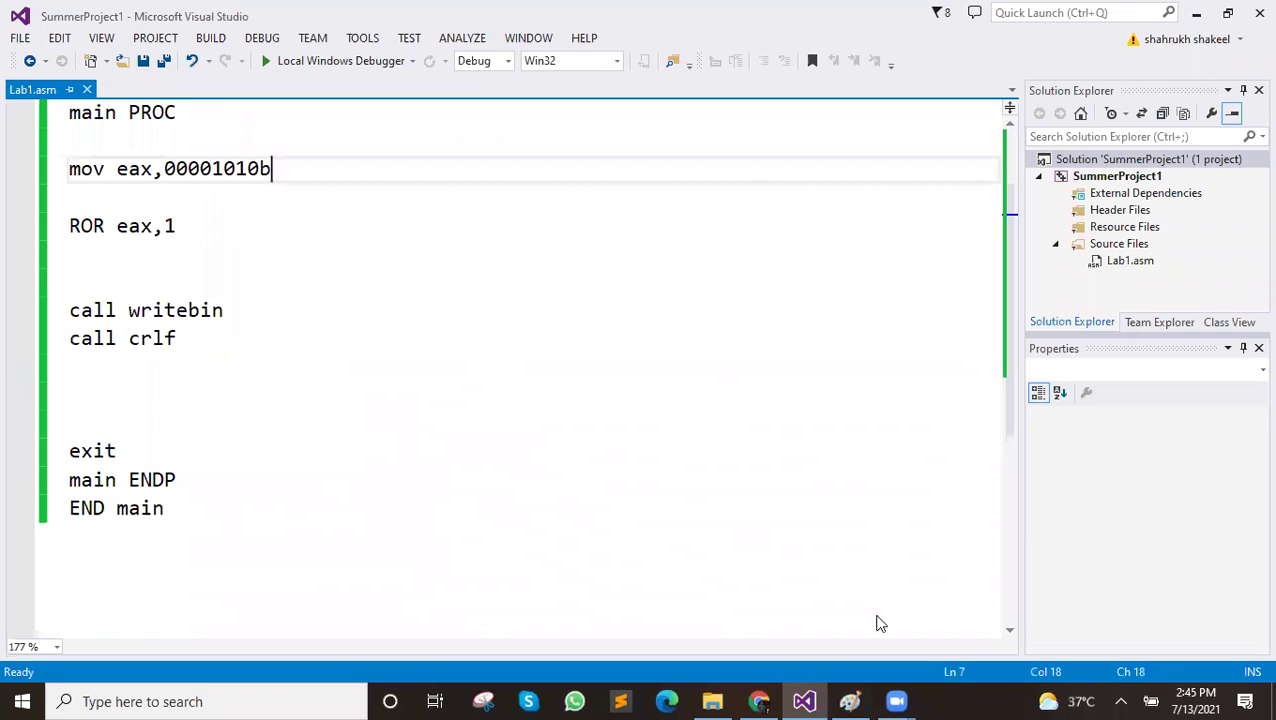
pyautogui.click(1180, 11)
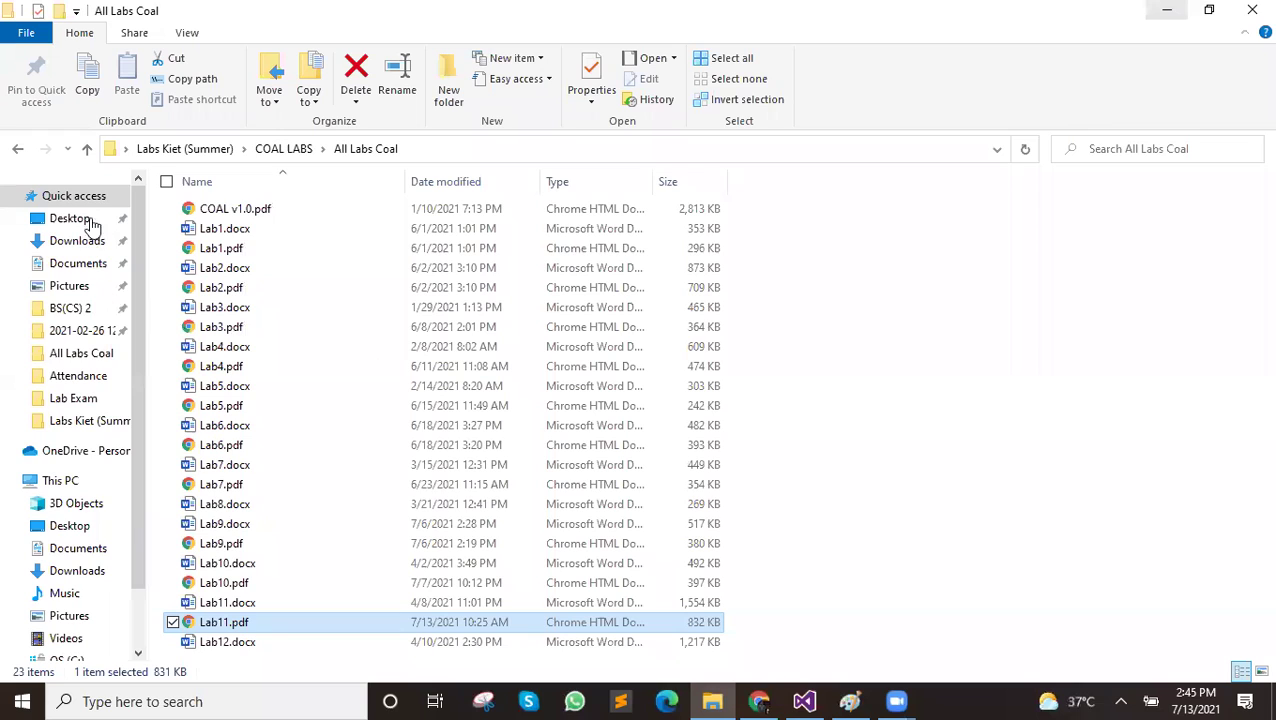
# Open Lab11.pdf in Chrome, cancelling the accidental rename along the way
pyautogui.doubleClick(236, 623)
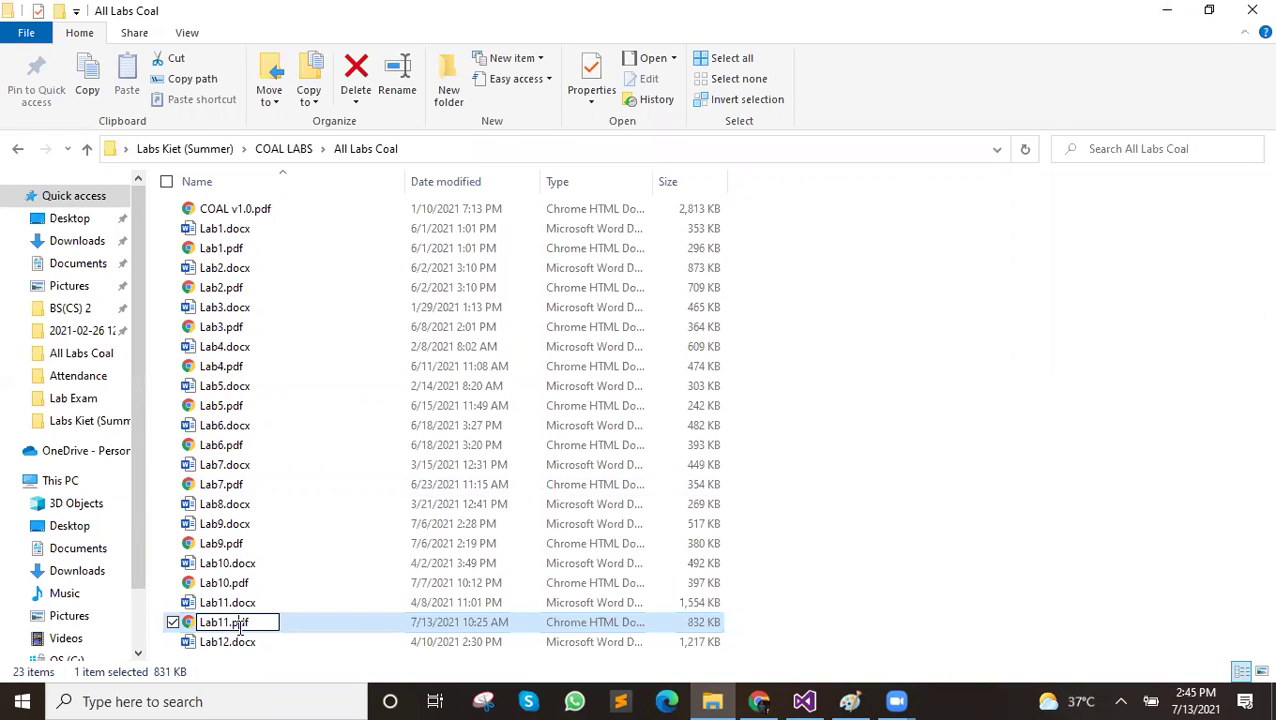
pyautogui.click(305, 628)
pyautogui.doubleClick(305, 624)
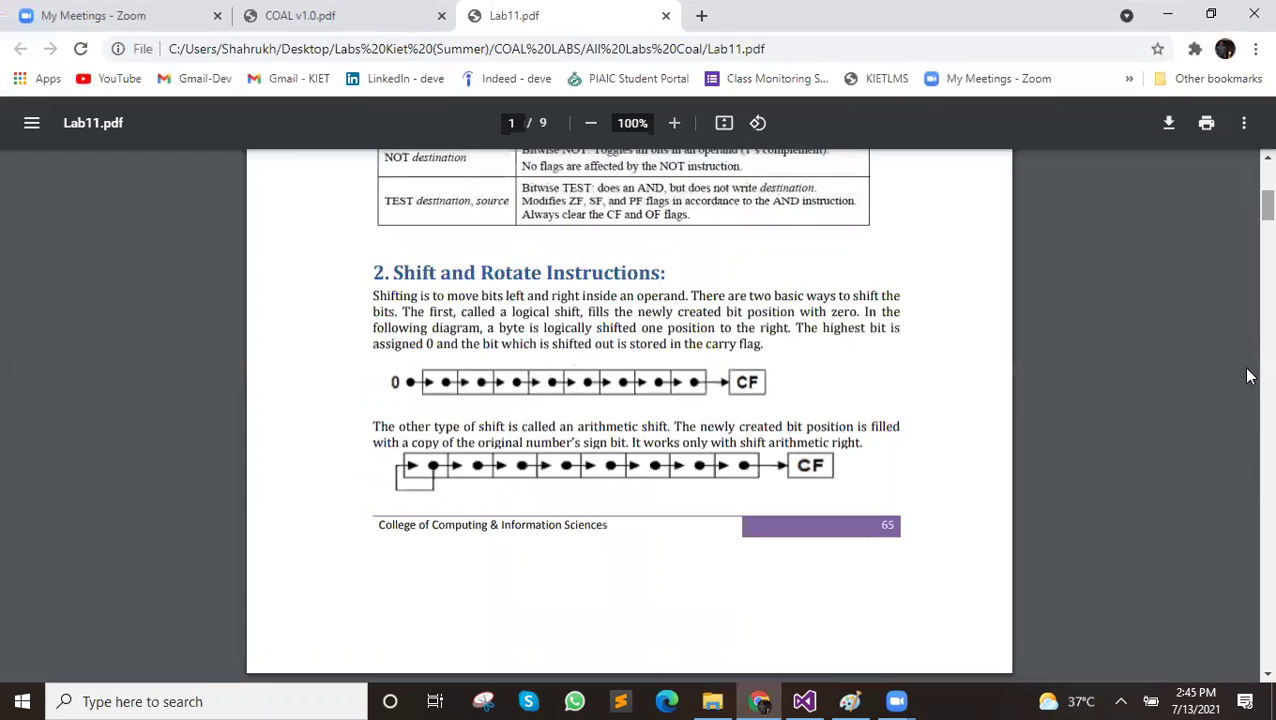
# Jump to the lab's last page, zoom to 125%, and highlight the exercise instruction line
pyautogui.press('End')
pyautogui.scroll(5, 880, 597)
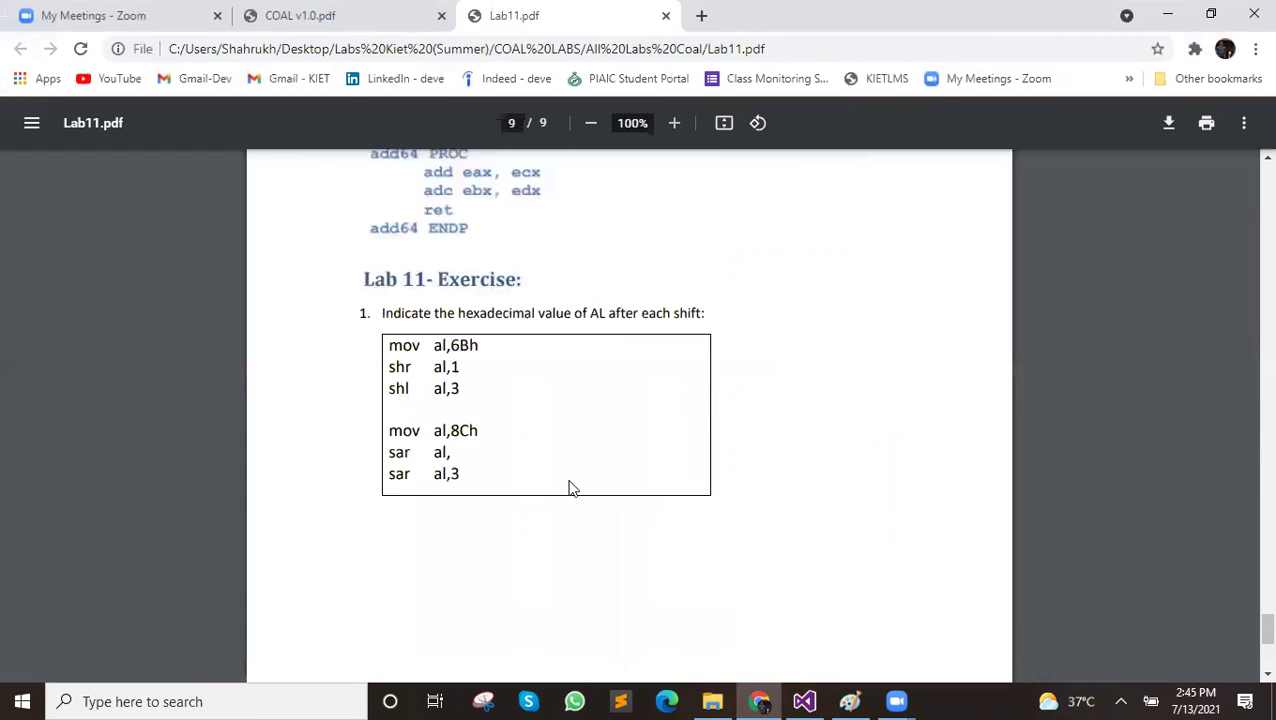
pyautogui.scroll(-3, 518, 470)
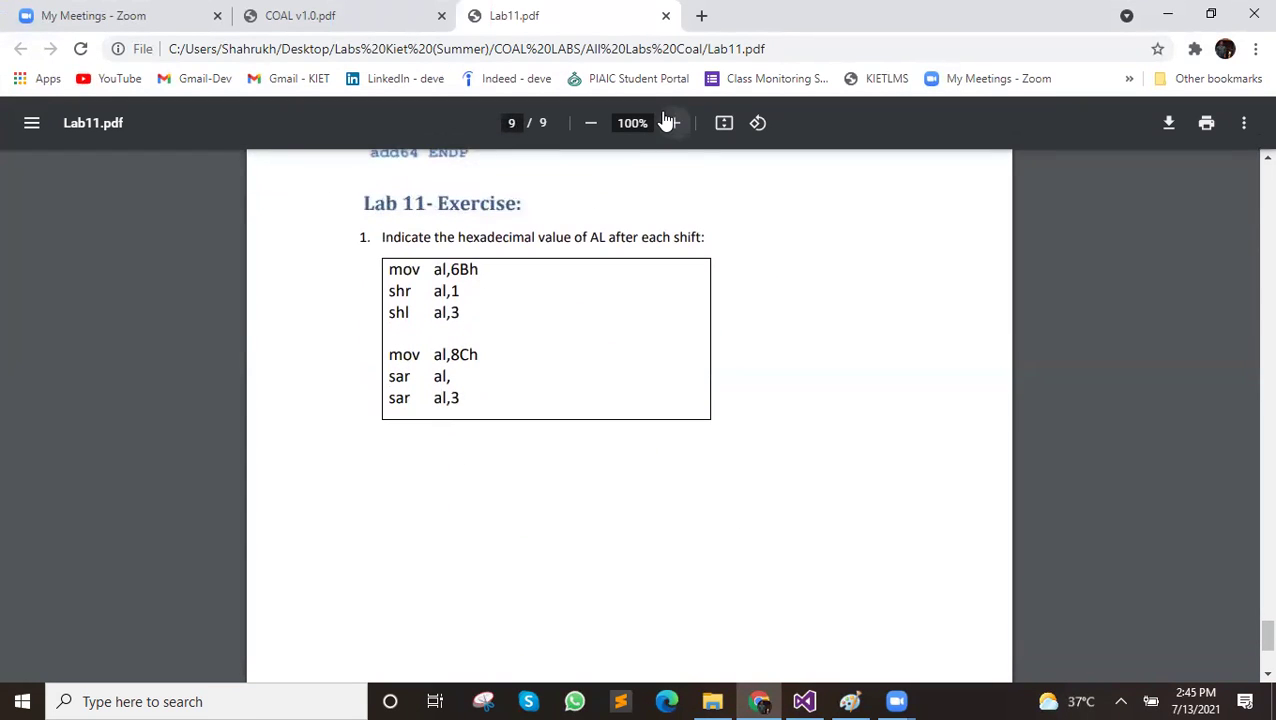
pyautogui.click(672, 122)
pyautogui.moveTo(321, 261); pyautogui.dragTo(769, 262)
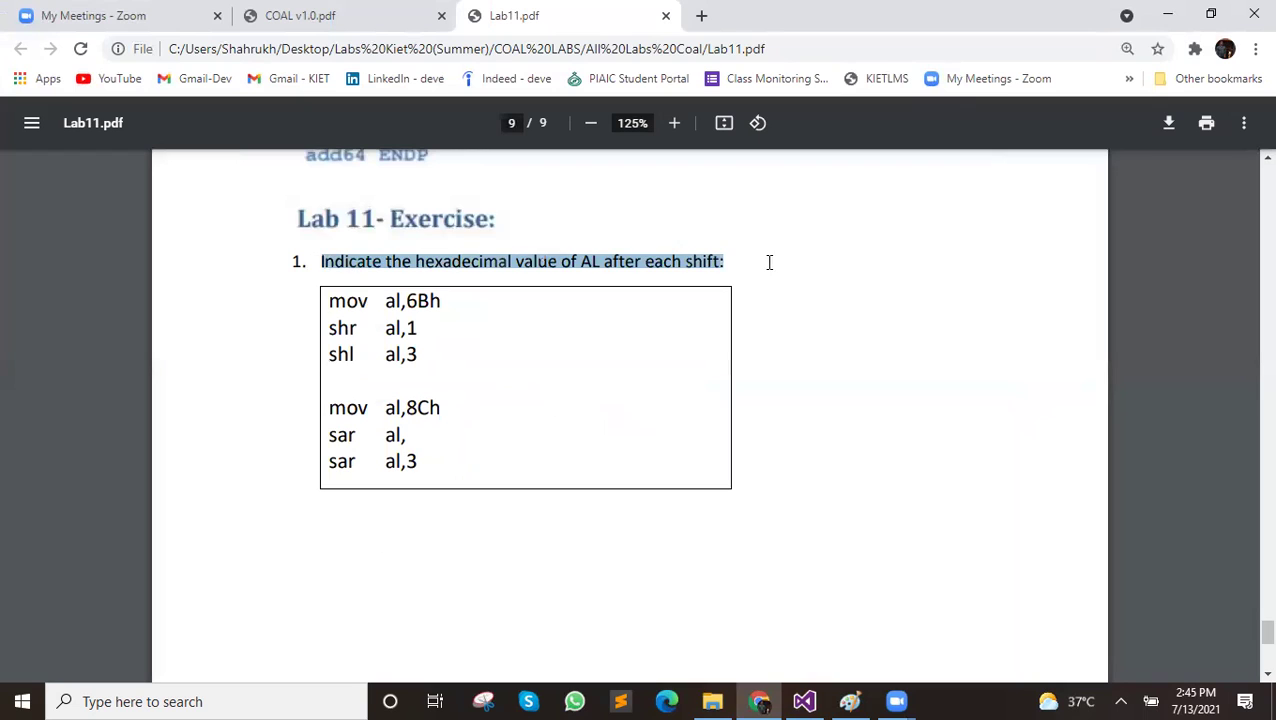
pyautogui.click(342, 254)
pyautogui.moveTo(320, 264); pyautogui.dragTo(760, 262)
pyautogui.click(762, 266)
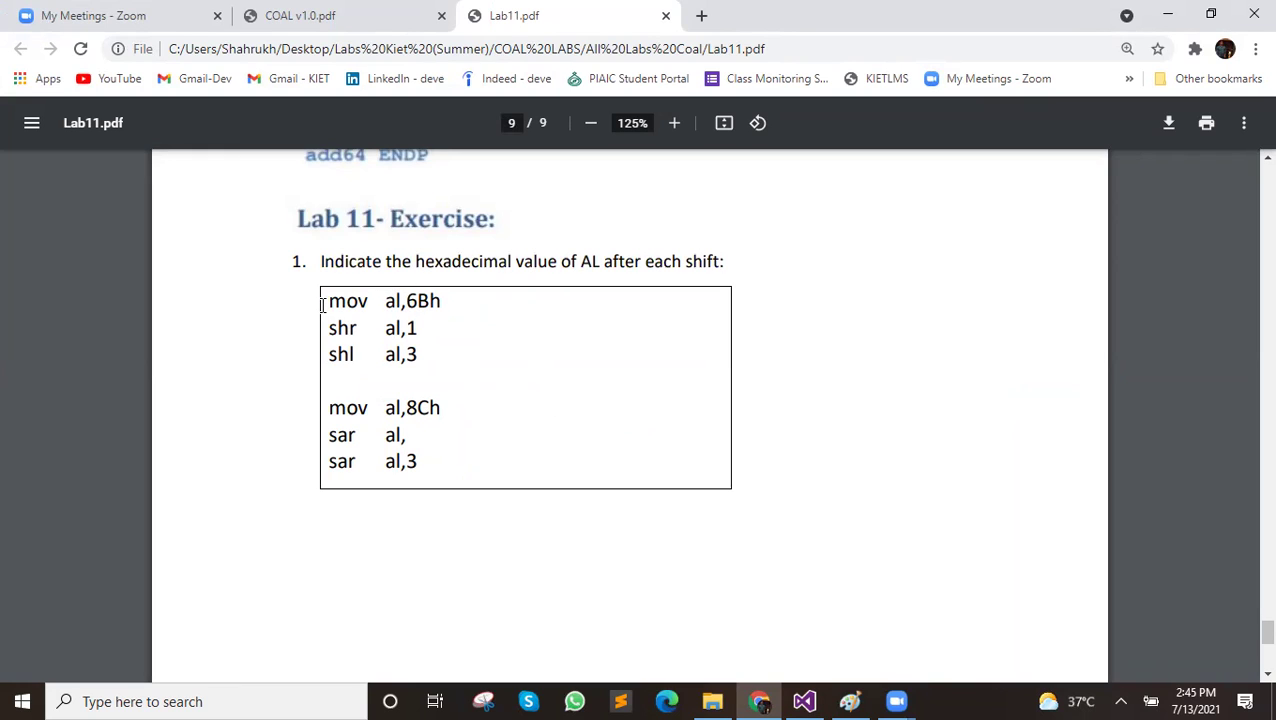
# Highlight mov al,6Bh, the 8Ch start value, shr al,1, and shl's shift count 3
pyautogui.moveTo(331, 301); pyautogui.dragTo(433, 307)
pyautogui.doubleClick(430, 303)
pyautogui.doubleClick(427, 304)
pyautogui.click(414, 406)
pyautogui.doubleClick(423, 407)
pyautogui.click(328, 328)
pyautogui.moveTo(332, 328); pyautogui.dragTo(424, 334)
pyautogui.click(368, 330)
pyautogui.moveTo(333, 320); pyautogui.dragTo(395, 328)
pyautogui.click(407, 336)
pyautogui.moveTo(406, 301); pyautogui.dragTo(450, 305)
pyautogui.click(414, 327)
pyautogui.moveTo(407, 356); pyautogui.dragTo(424, 356)
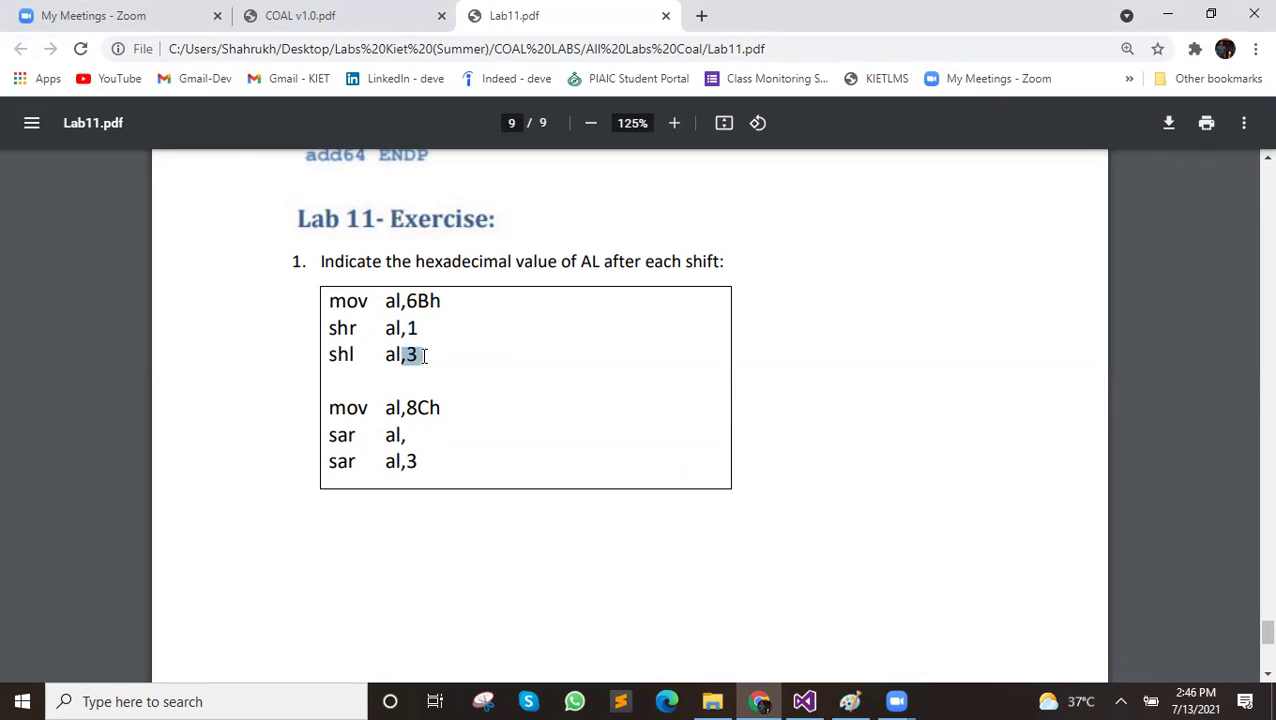
# Highlight the sar lines' al and count 3 and AL in the instruction, then return to Lab1.asm
pyautogui.doubleClick(392, 436)
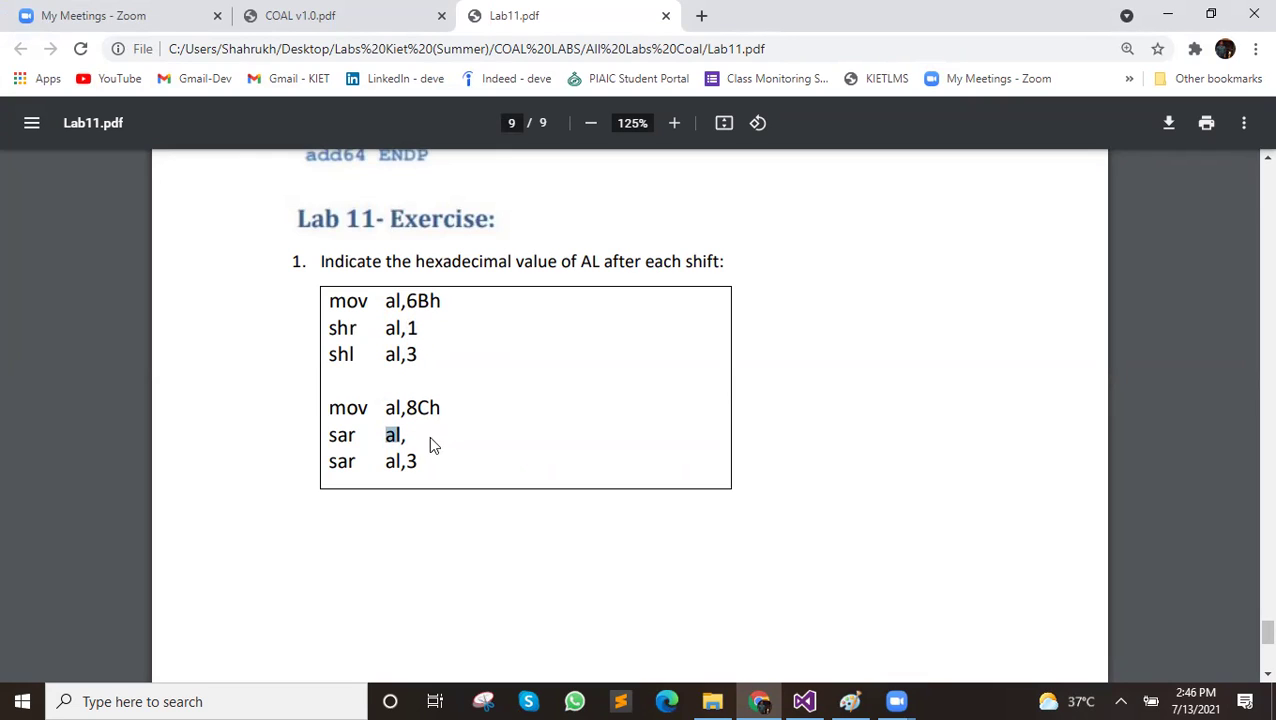
pyautogui.doubleClick(340, 437)
pyautogui.doubleClick(409, 462)
pyautogui.doubleClick(592, 260)
pyautogui.doubleClick(394, 435)
pyautogui.click(800, 699)
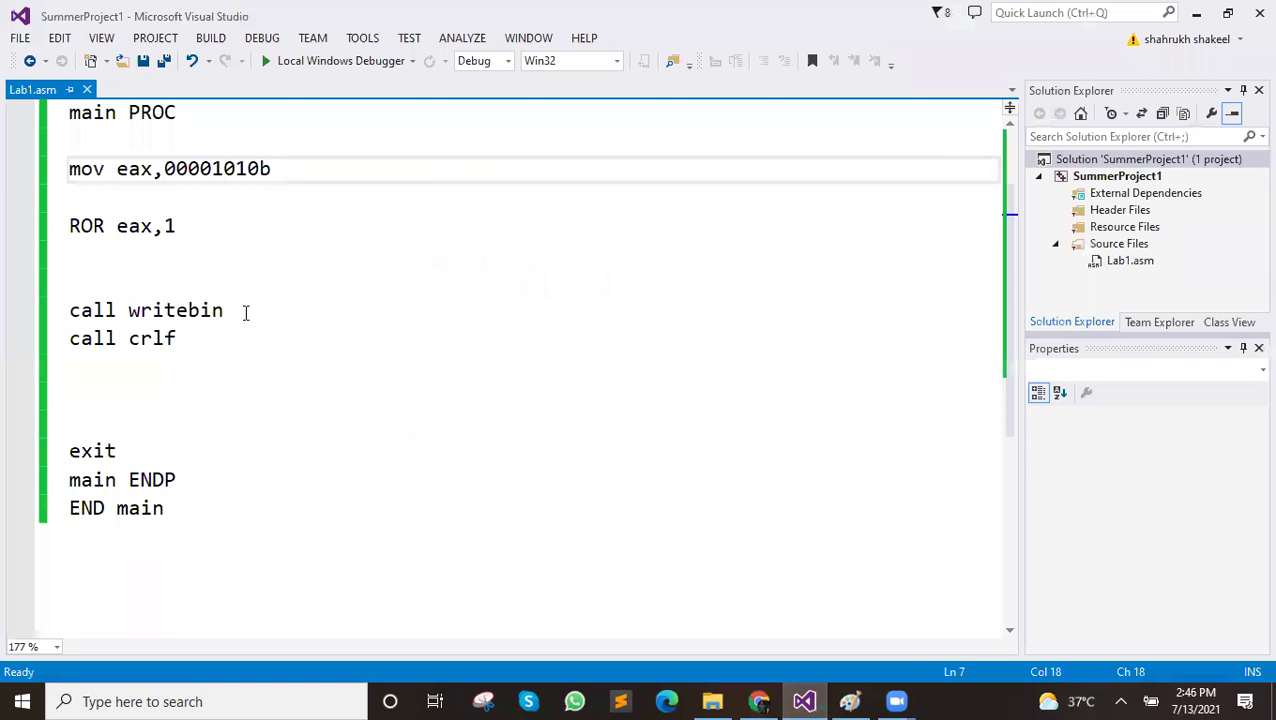
# Revisit the Lab11 exercise line, then open the KIETLMS portal from the COAL v1.0 tab
pyautogui.click(804, 701)
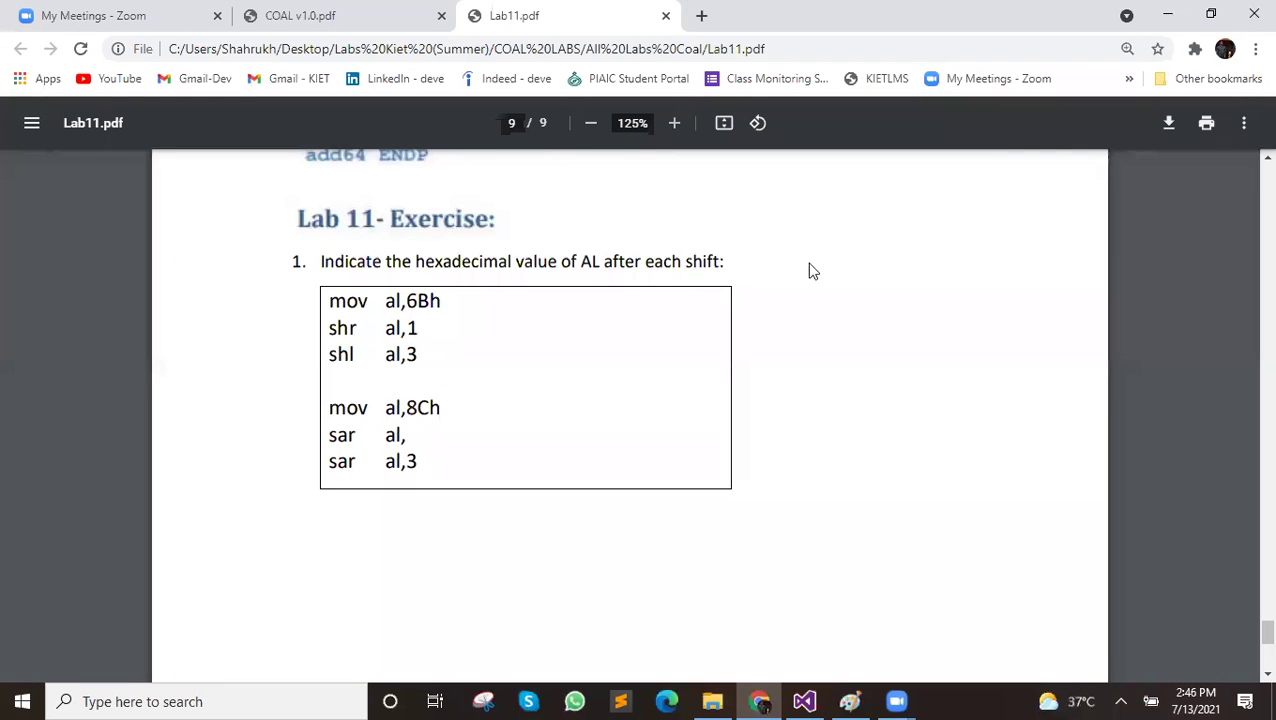
pyautogui.moveTo(739, 267)
pyautogui.mouseDown()
pyautogui.moveTo(305, 262)
pyautogui.moveTo(598, 285)
pyautogui.moveTo(718, 270)
pyautogui.moveTo(450, 402)
pyautogui.moveTo(424, 474)
pyautogui.mouseUp()
pyautogui.click(652, 252)
pyautogui.click(400, 15)
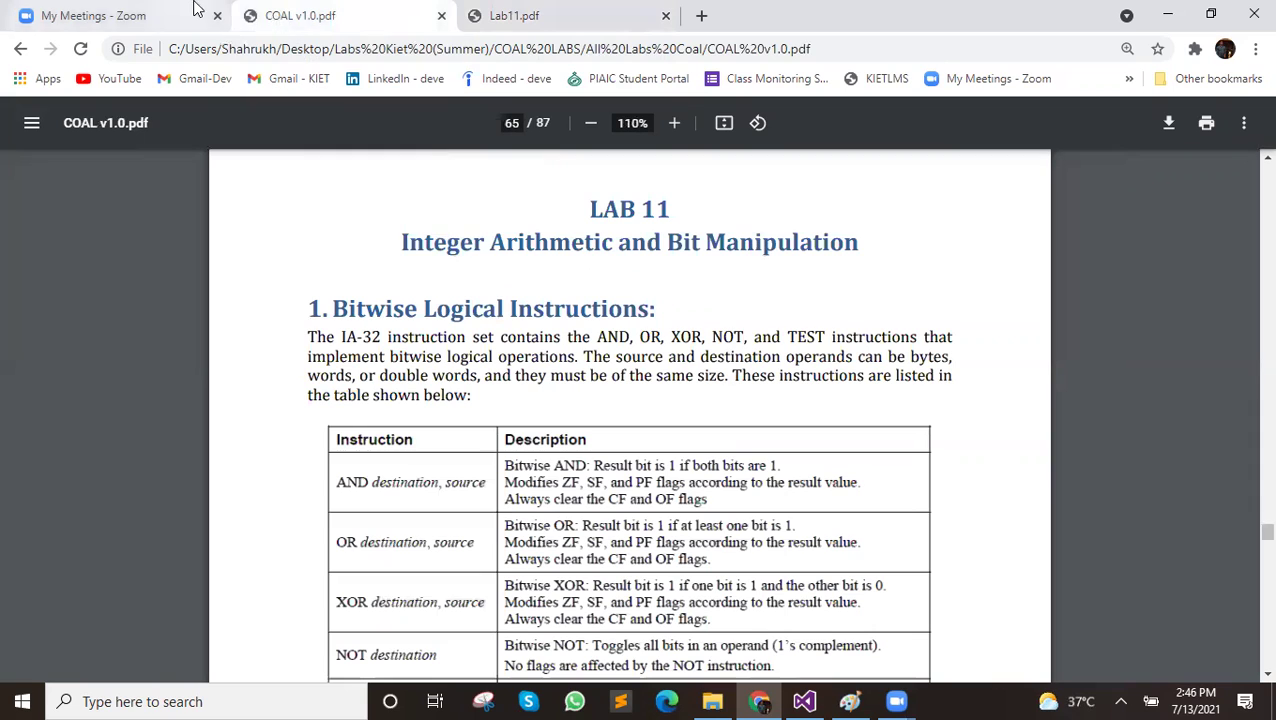
pyautogui.click(882, 80)
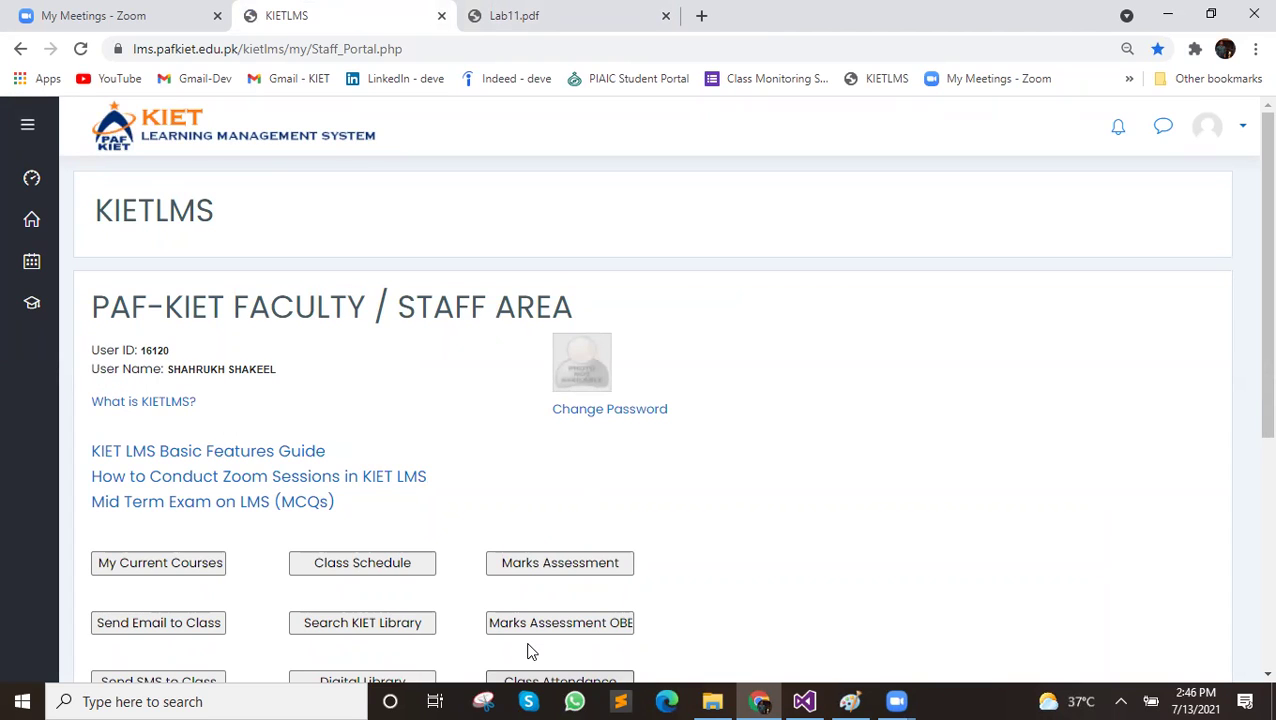
pyautogui.click(31, 302)
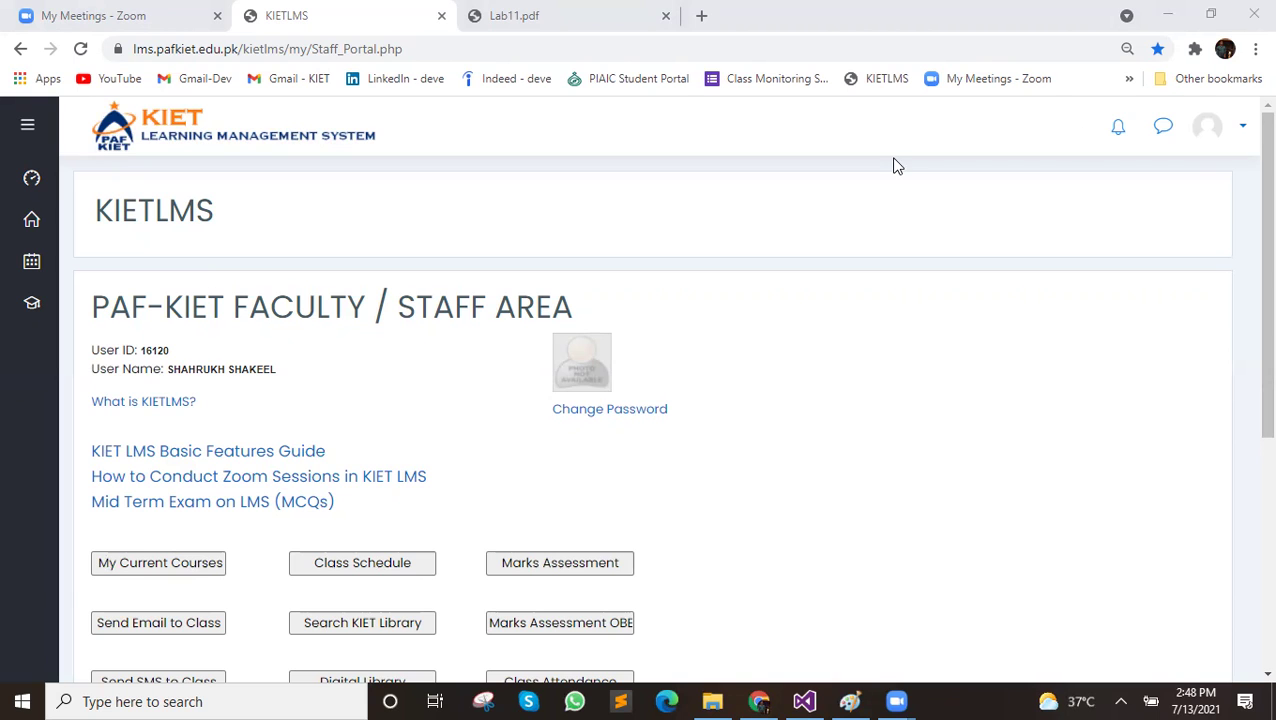
# Open the COAL Lab course, turn editing on, close Lab11.pdf, and start adding to the 12 July week
pyautogui.moveTo(31, 302)
pyautogui.click(108, 378)
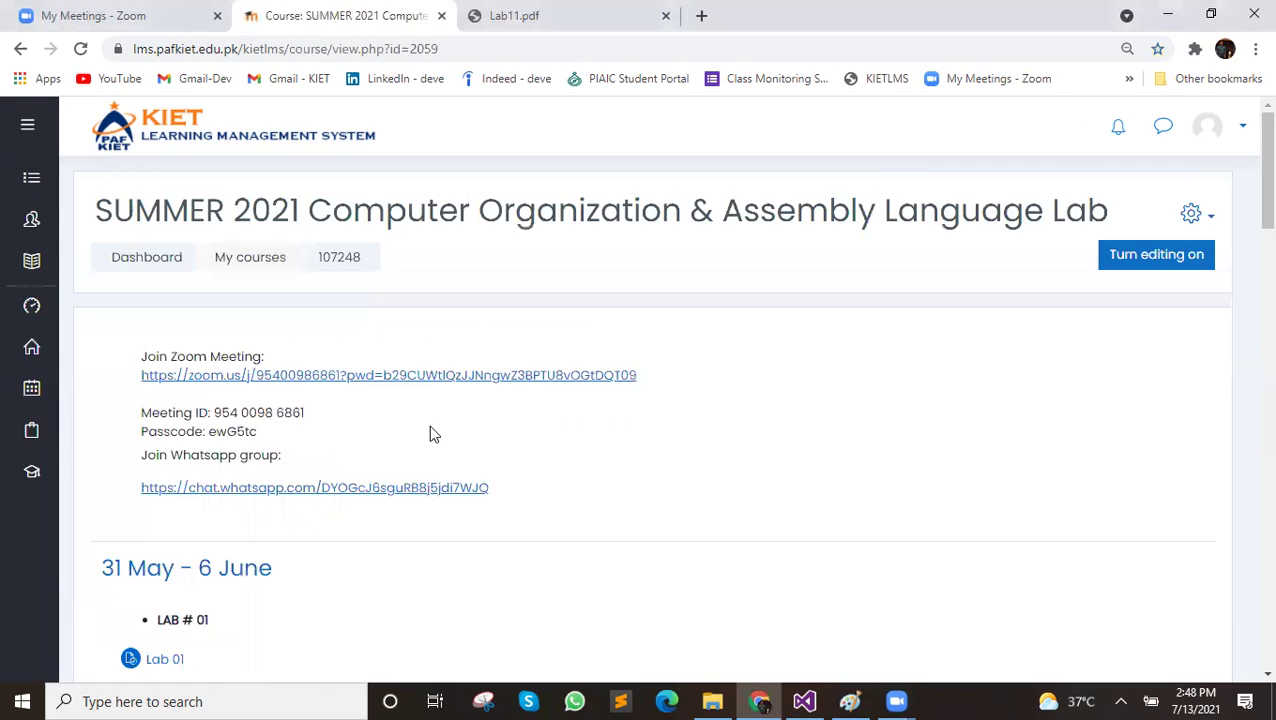
pyautogui.click(1140, 262)
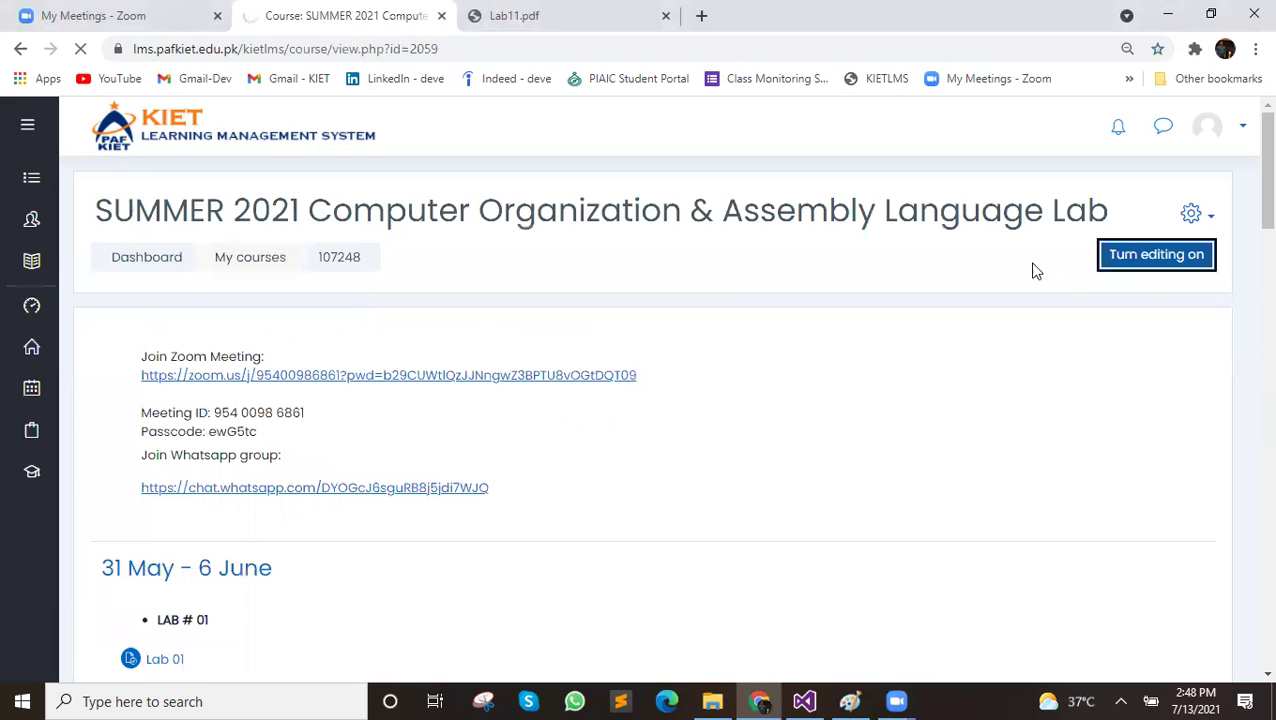
pyautogui.click(585, 14)
pyautogui.click(666, 16)
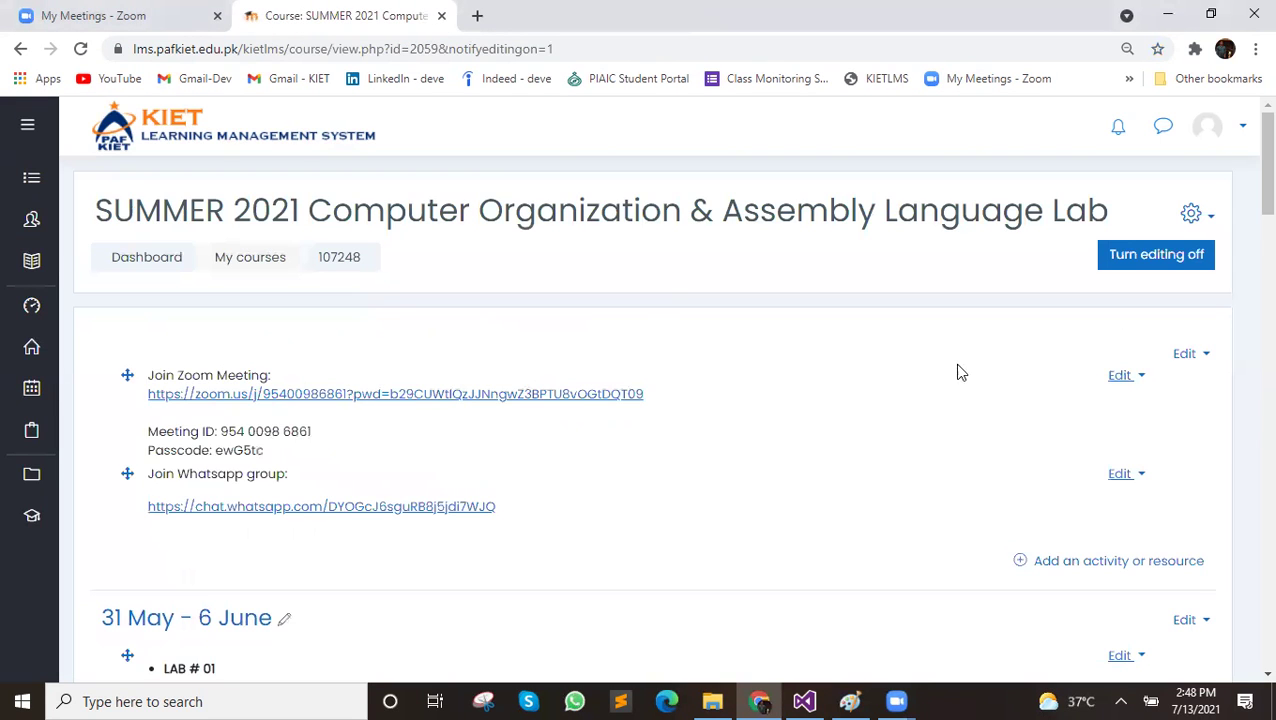
pyautogui.scroll(-5, 1248, 358)
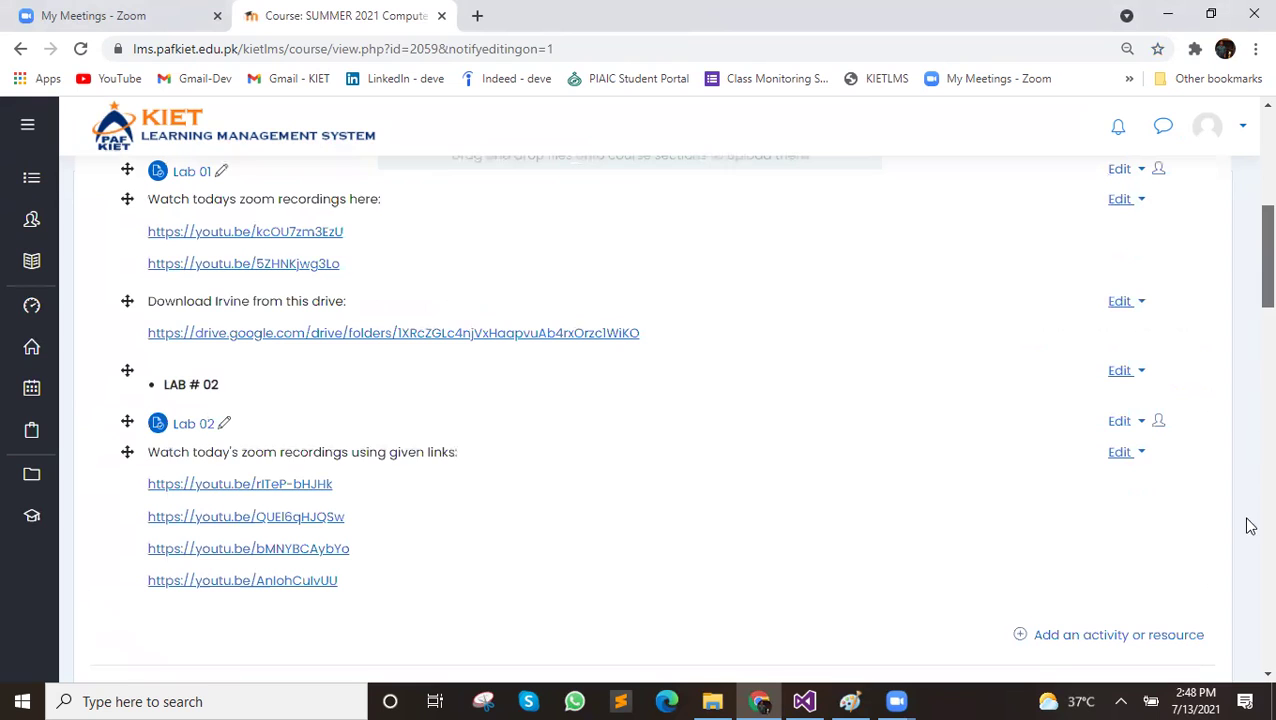
pyautogui.scroll(-10, 1246, 560)
pyautogui.scroll(-5, 1200, 520)
pyautogui.click(1145, 376)
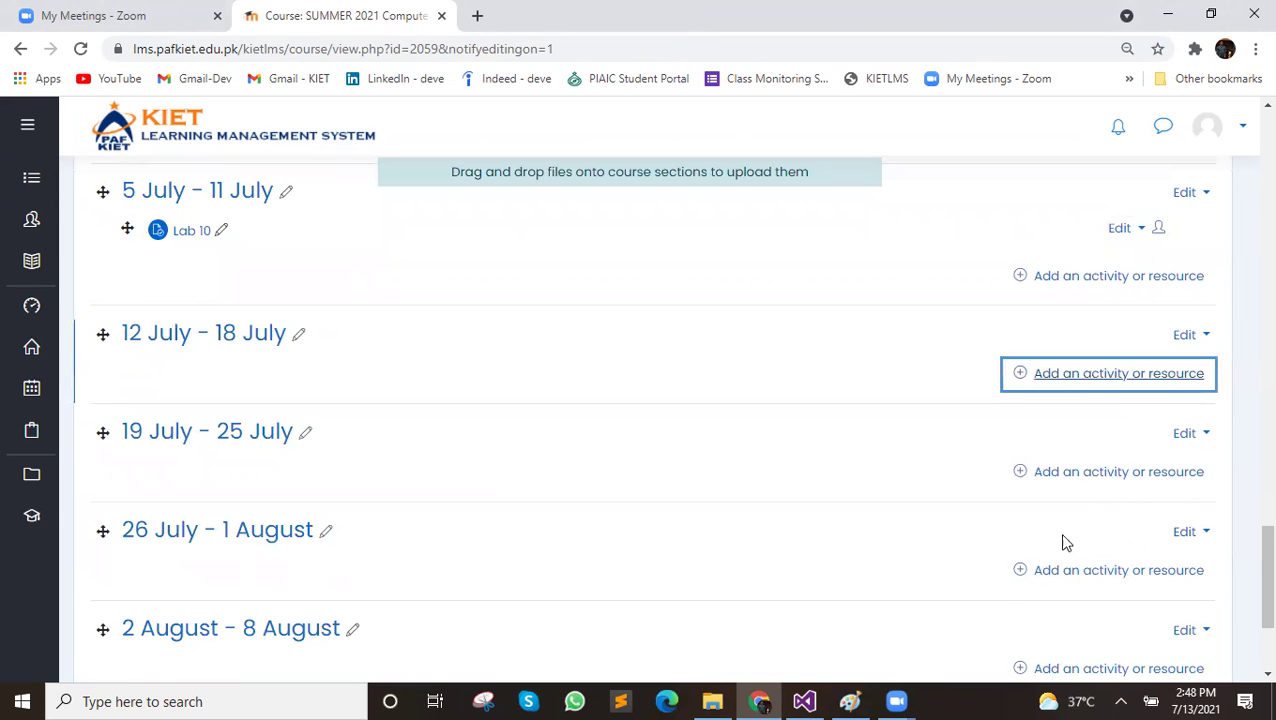